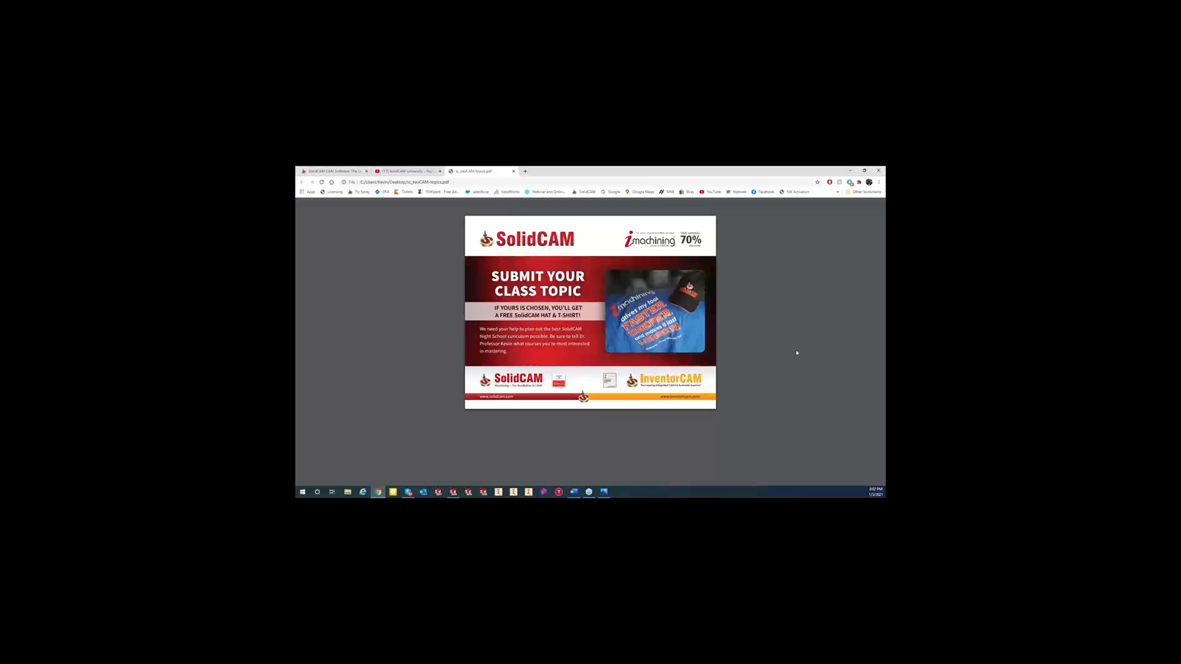
# Browse the uploaded videos on the SolidCAM University YouTube channel.
pyautogui.click(406, 171)
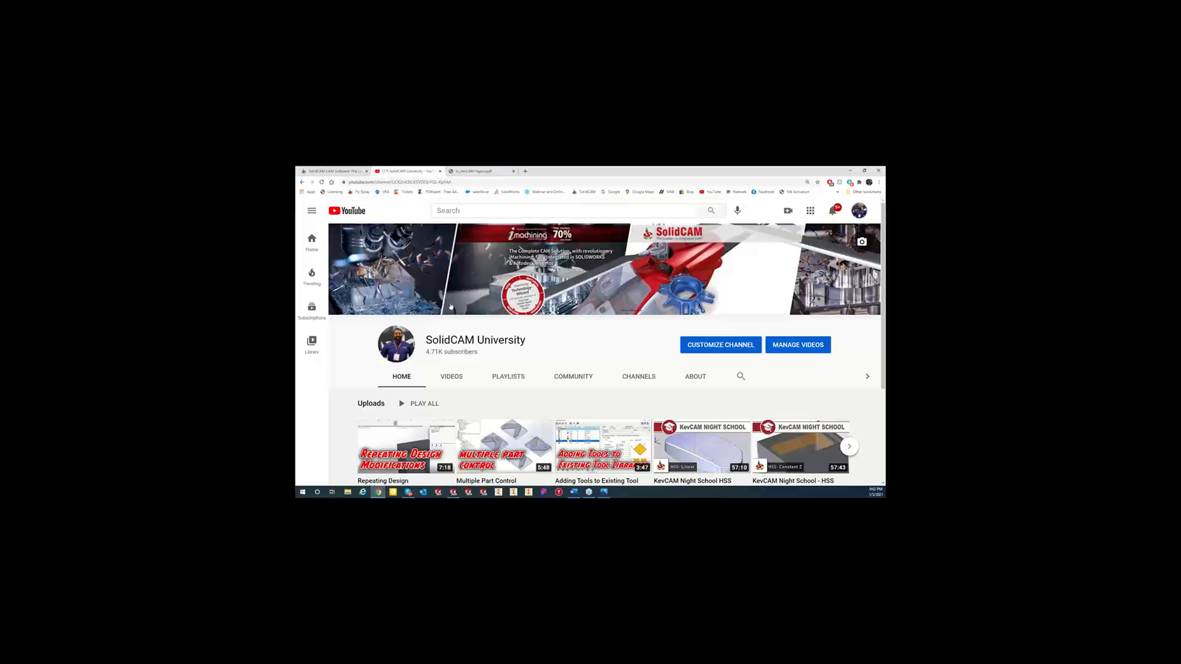
pyautogui.scroll(-1, 607, 341)
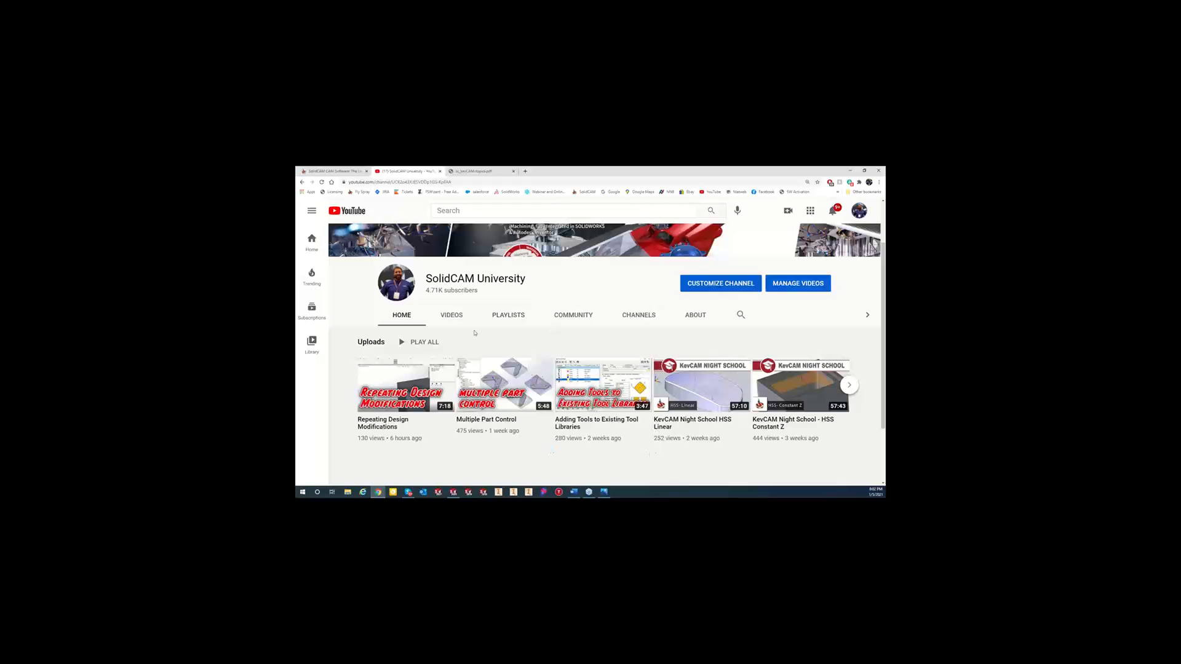
pyautogui.click(454, 315)
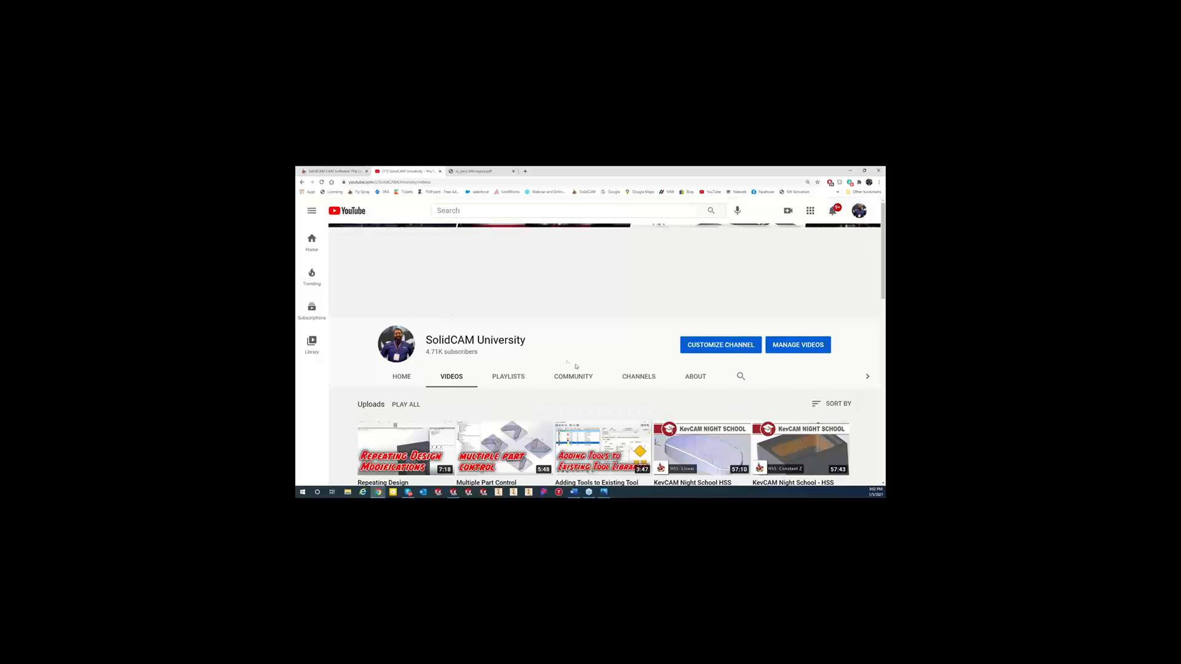
pyautogui.scroll(-6, 595, 389)
pyautogui.scroll(-10, 596, 389)
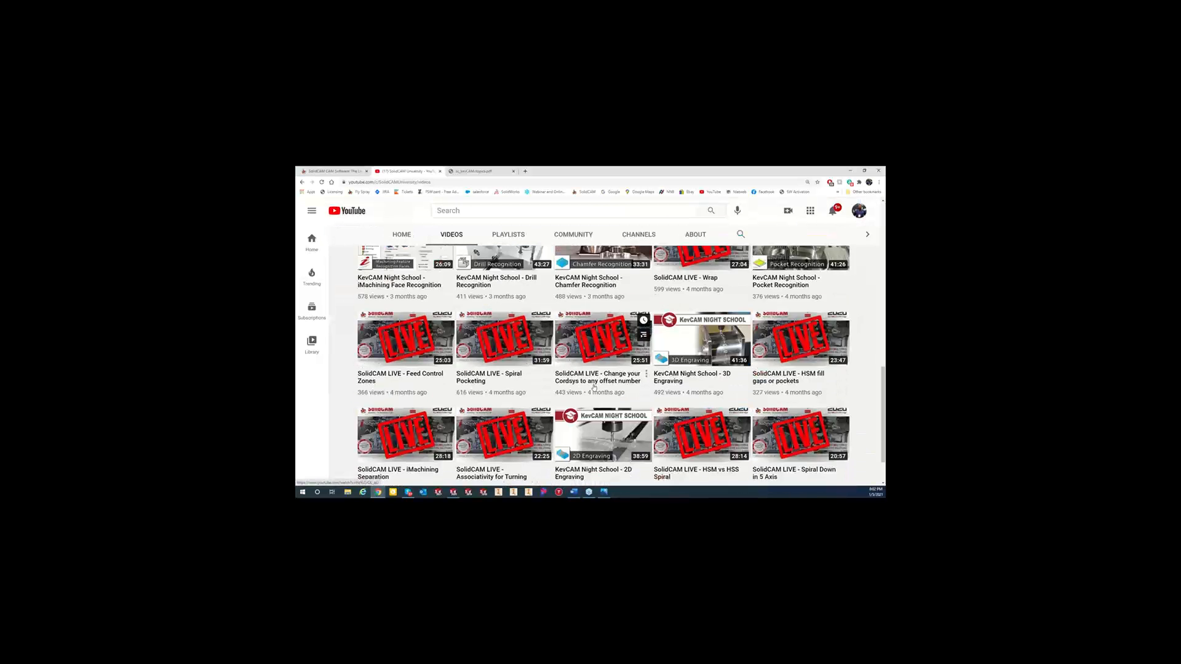
pyautogui.scroll(15, 595, 387)
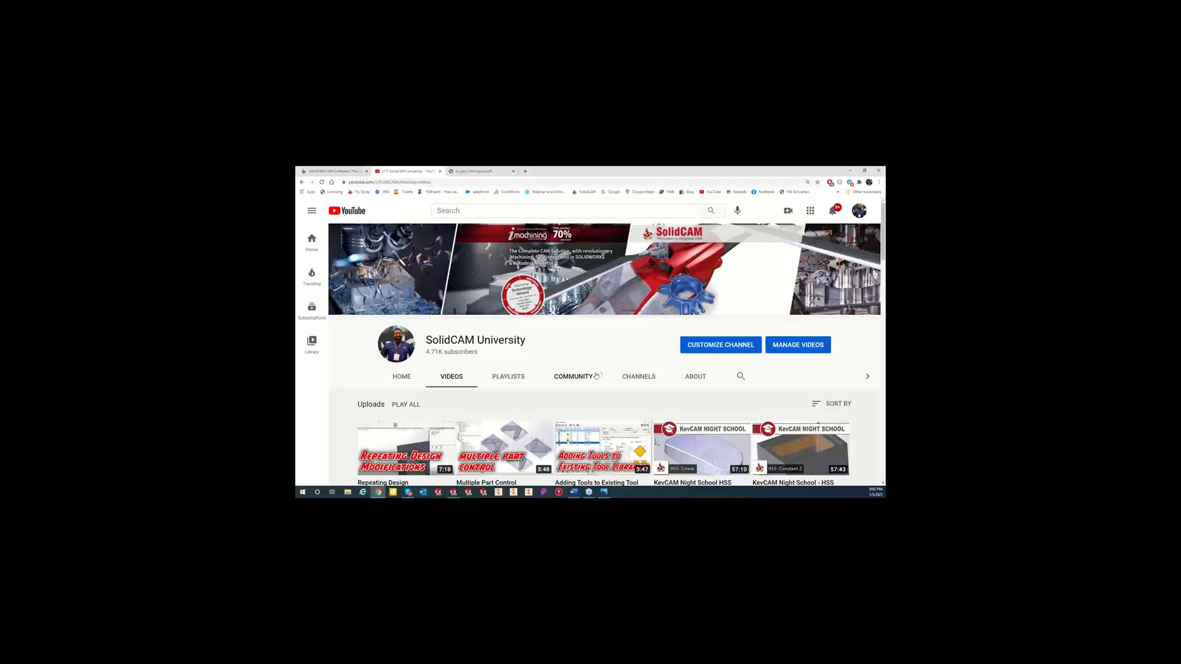
# Switch to SOLIDWORKS and display the toolpaths of the HSS Constant Z and Linear operations on the HSS Parallel Cuts model.
pyautogui.click(850, 171)
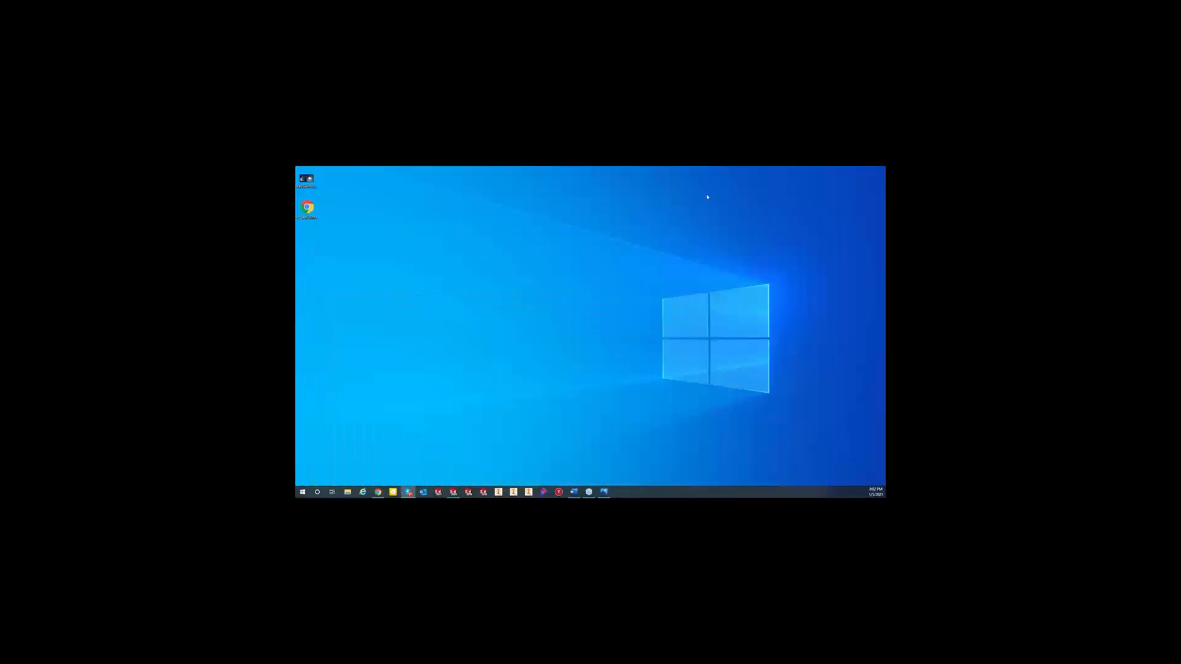
pyautogui.click(453, 493)
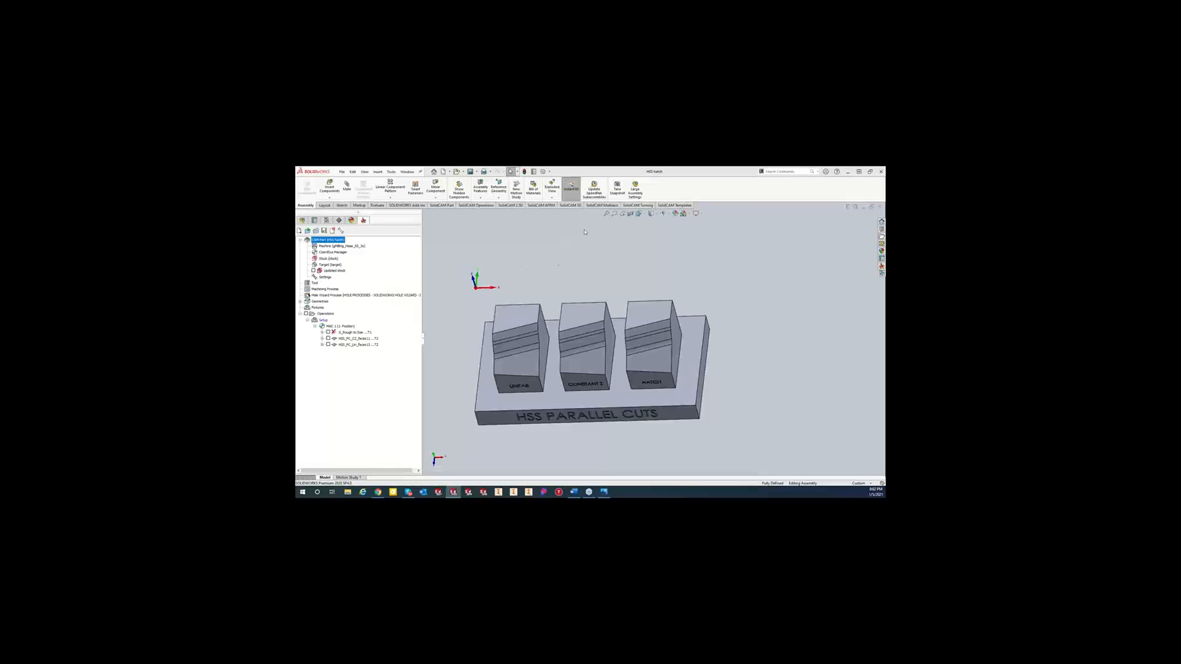
pyautogui.moveTo(595, 311); pyautogui.dragTo(603, 266, button='middle')
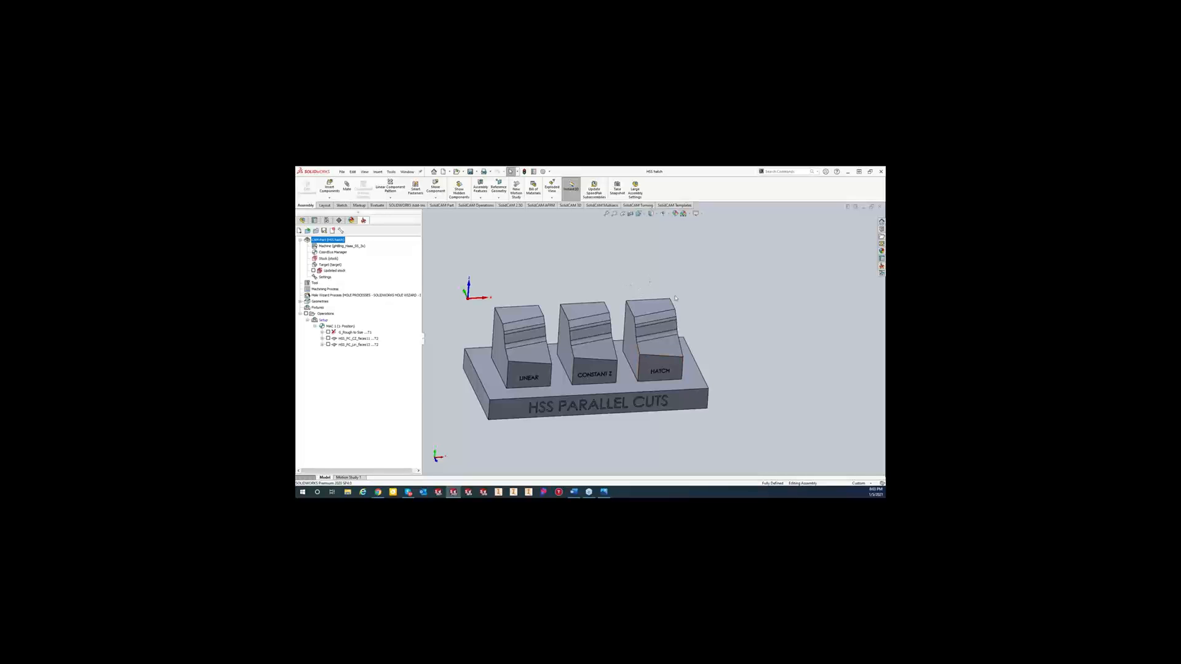
pyautogui.scroll(-2, 675, 298)
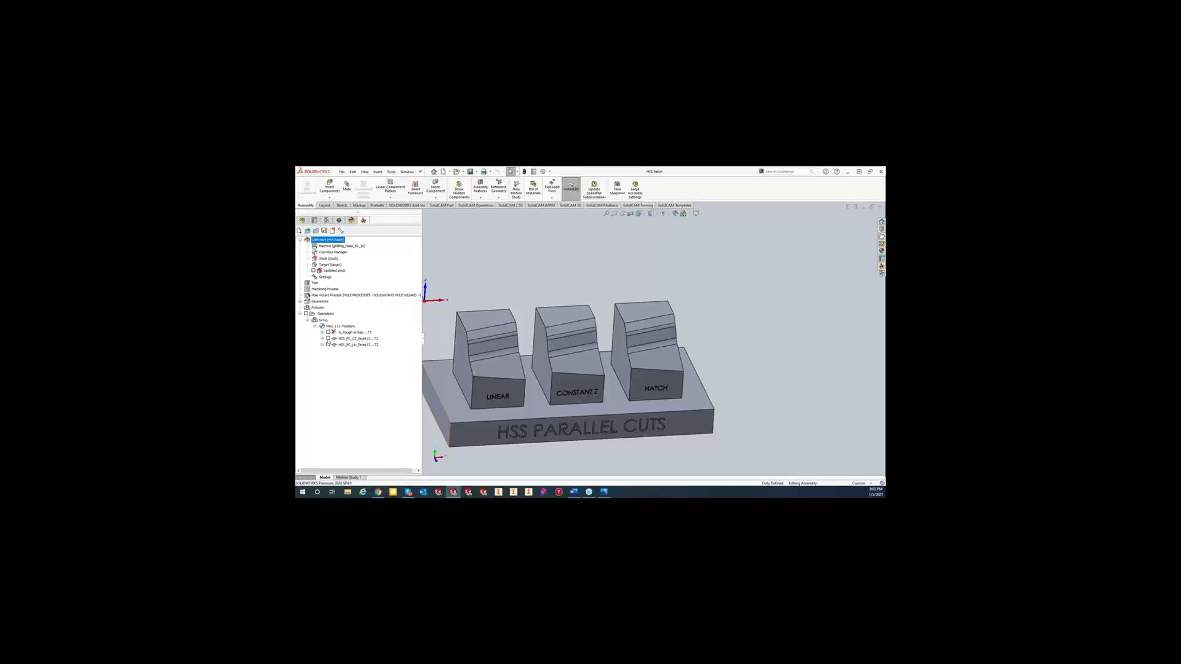
pyautogui.click(330, 339)
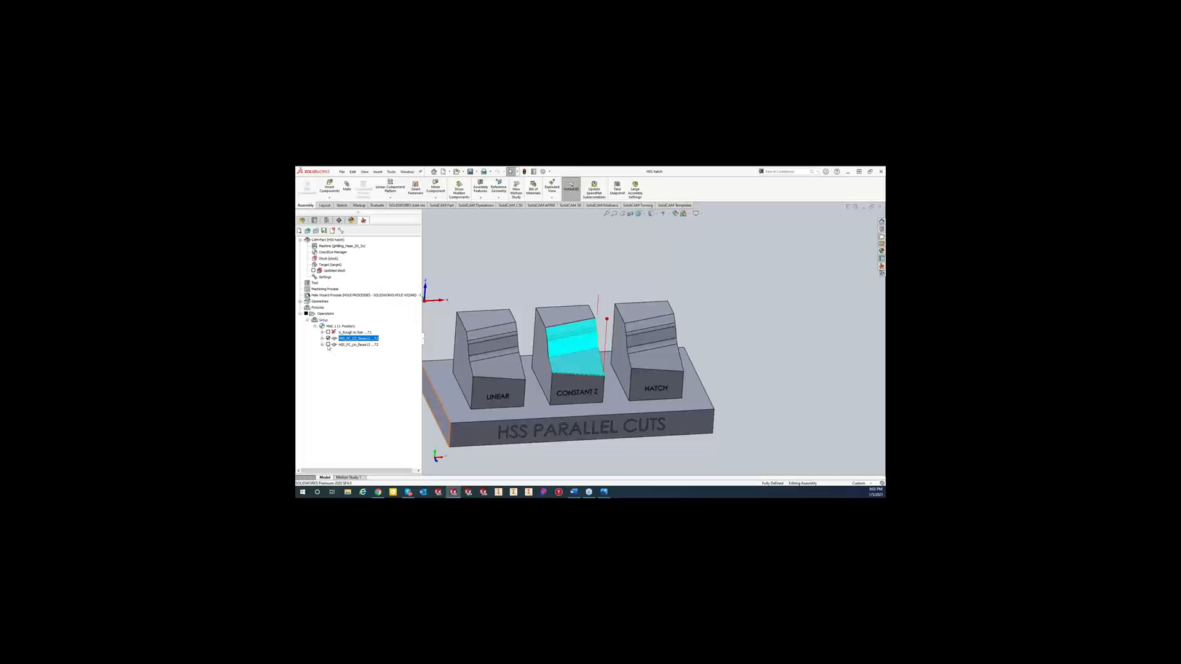
pyautogui.click(328, 345)
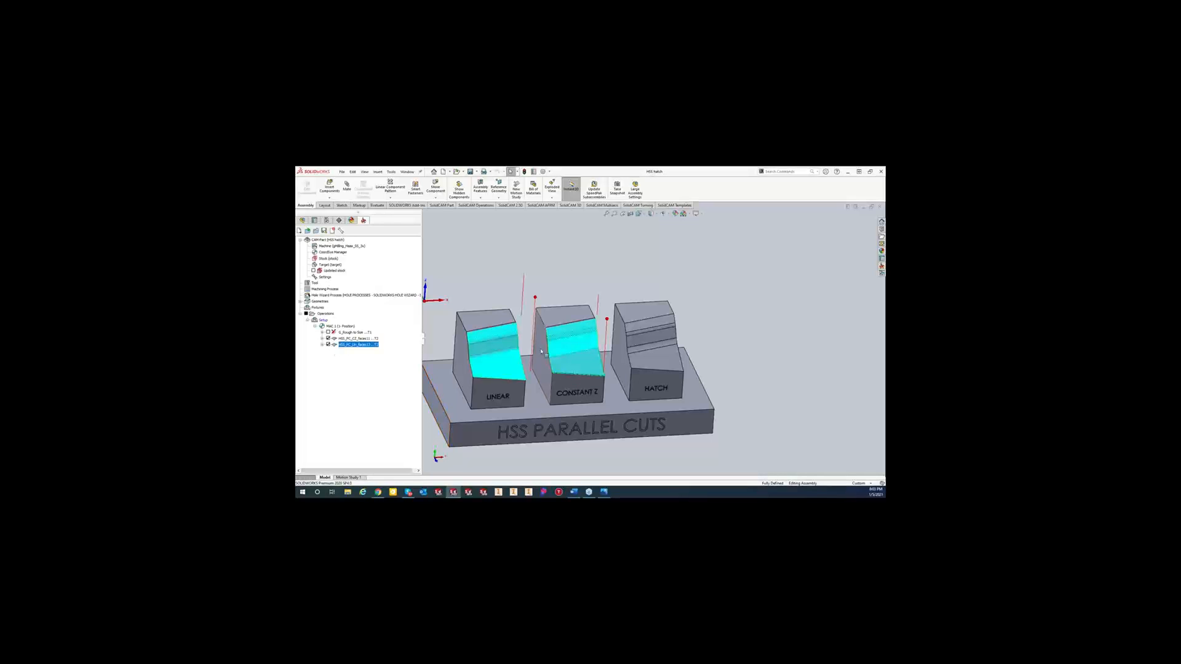
# Examine the displayed toolpaths on the Linear and Constant Z blocks up close and from different angles.
pyautogui.scroll(-2, 507, 338)
pyautogui.scroll(-4, 507, 338)
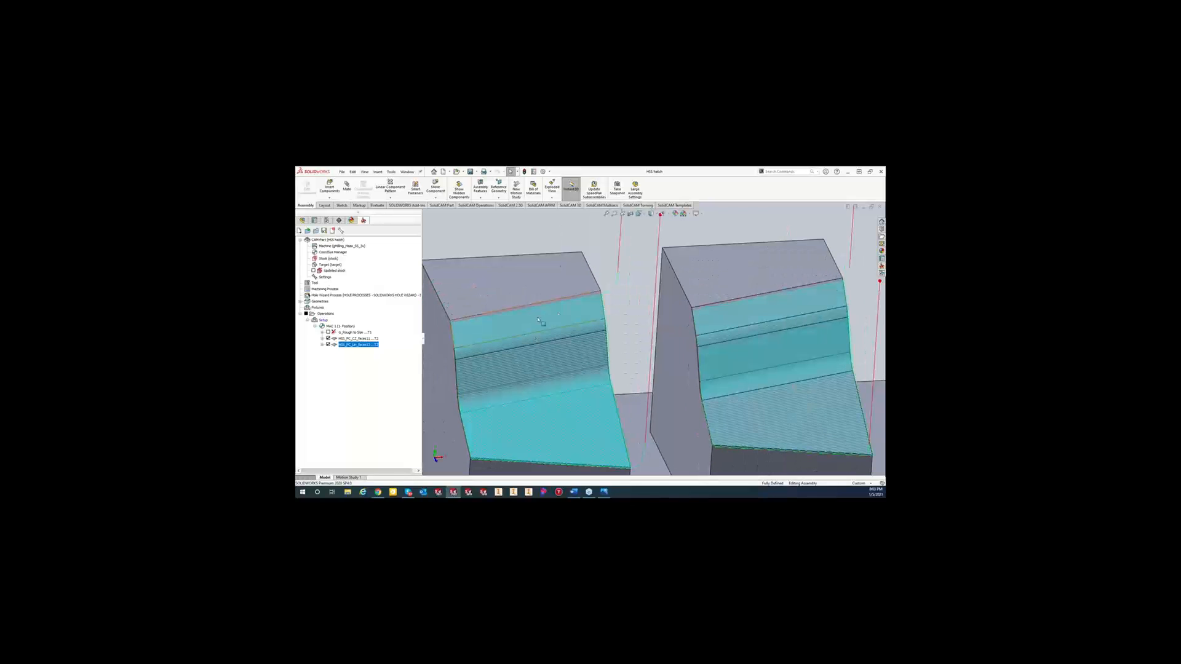
pyautogui.scroll(3, 759, 314)
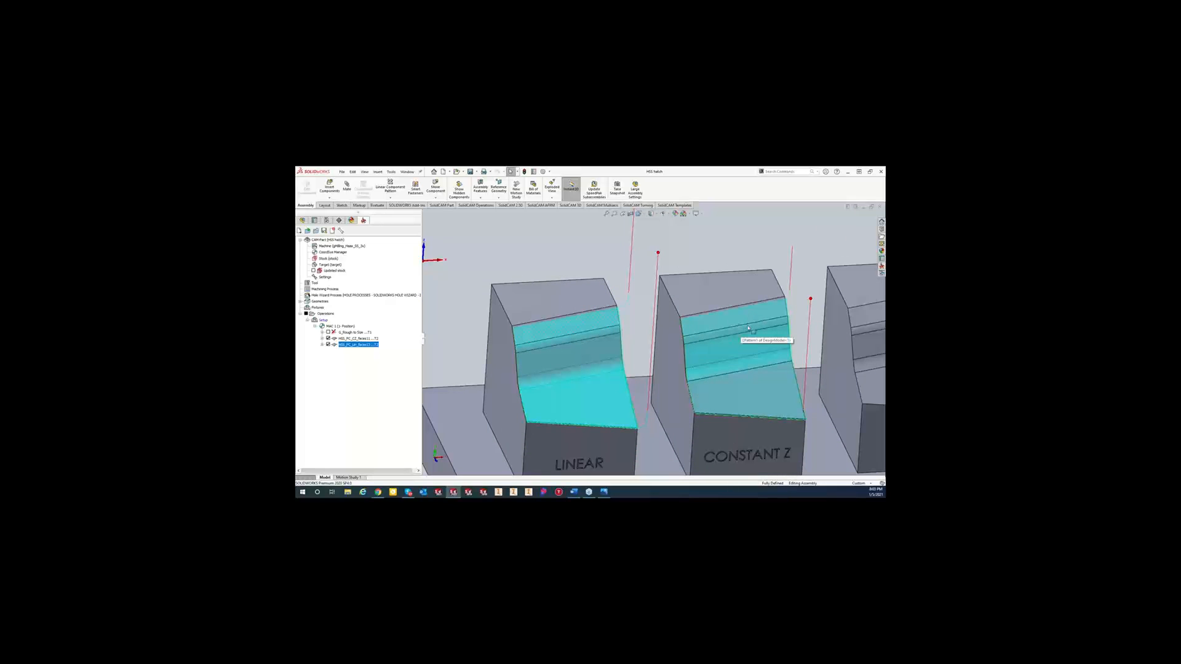
pyautogui.moveTo(763, 375); pyautogui.dragTo(716, 408, button='middle')
pyautogui.scroll(-1, 782, 411)
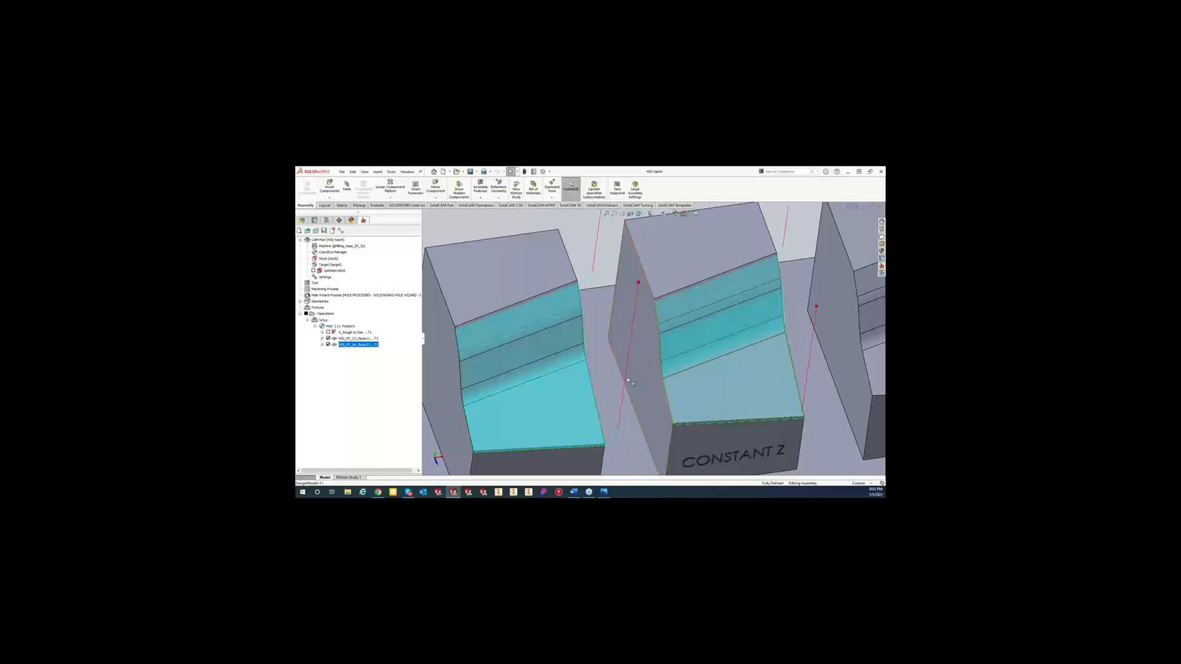
pyautogui.scroll(2, 615, 381)
pyautogui.scroll(-1, 528, 382)
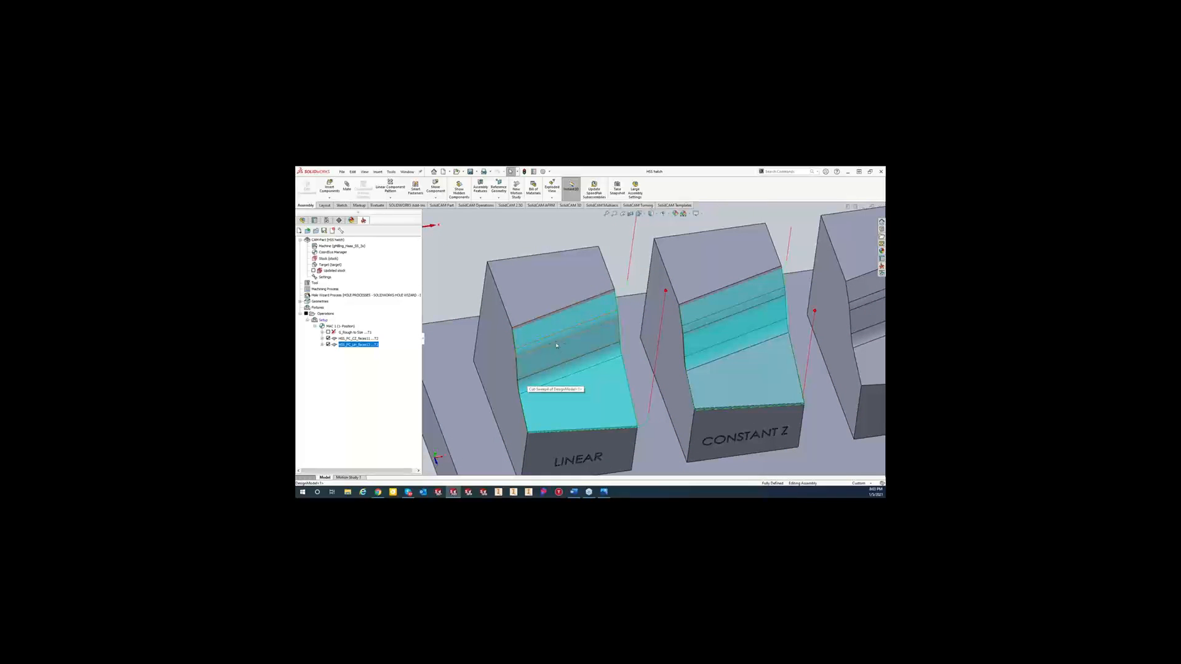
pyautogui.scroll(5, 553, 333)
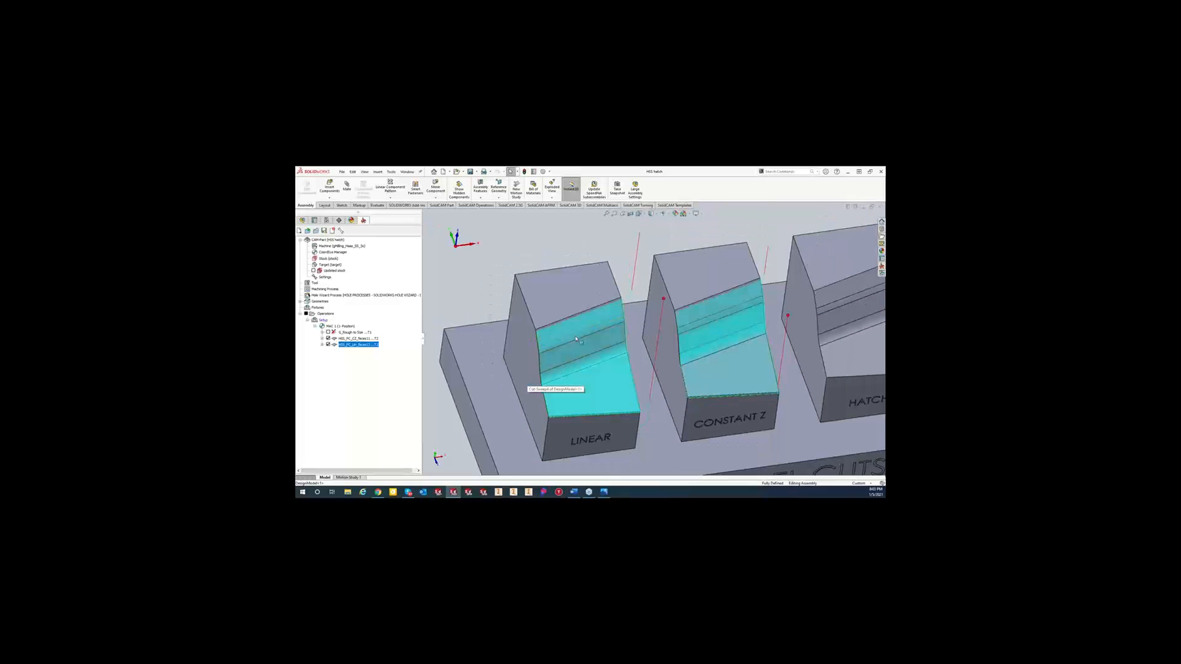
pyautogui.scroll(-2, 725, 321)
pyautogui.scroll(-2, 725, 321)
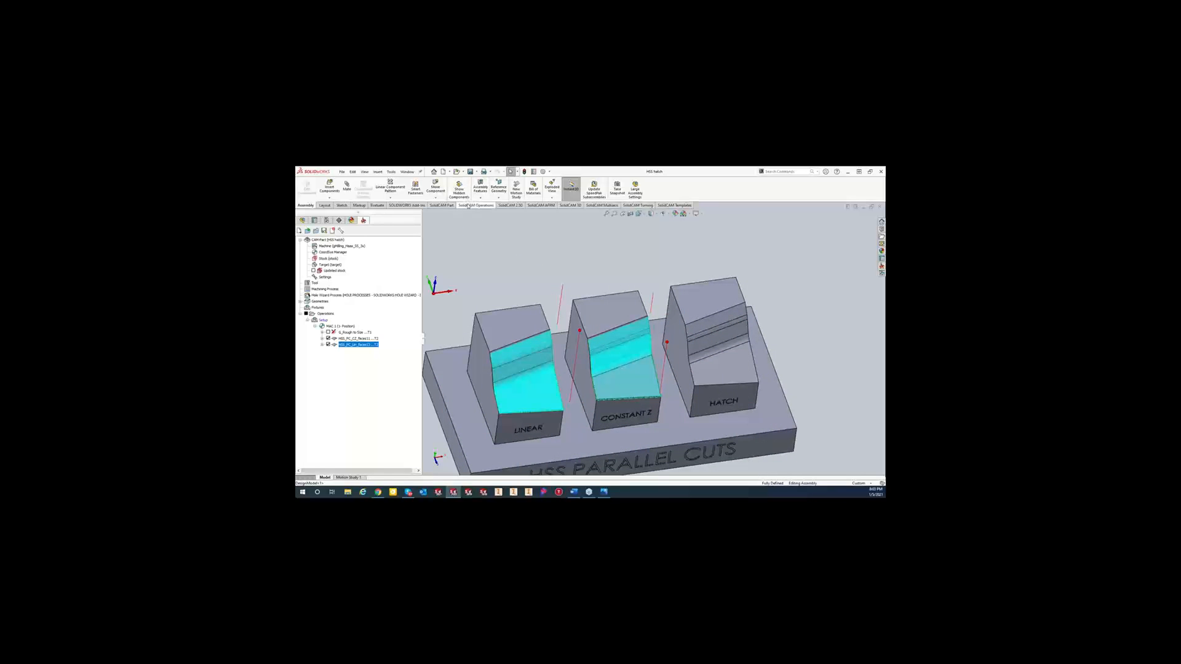
# Create a new HSS operation using the Parallel cuts technology with the Hatch option.
pyautogui.click(566, 205)
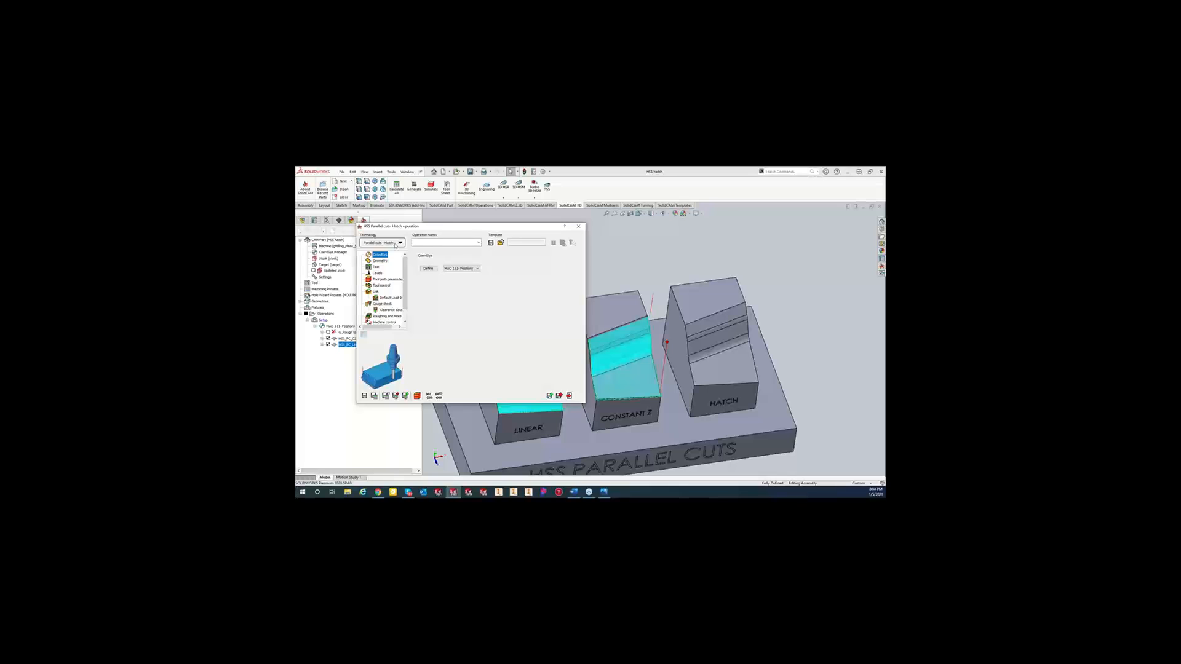
pyautogui.click(397, 242)
pyautogui.moveTo(395, 251)
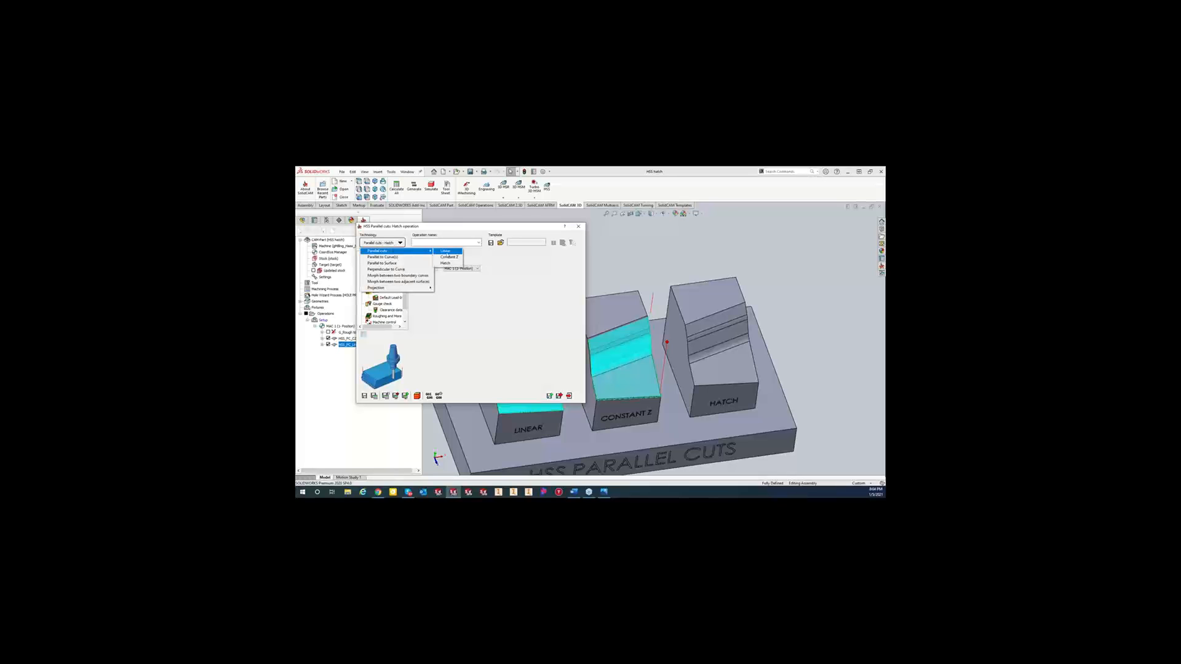
pyautogui.click(446, 264)
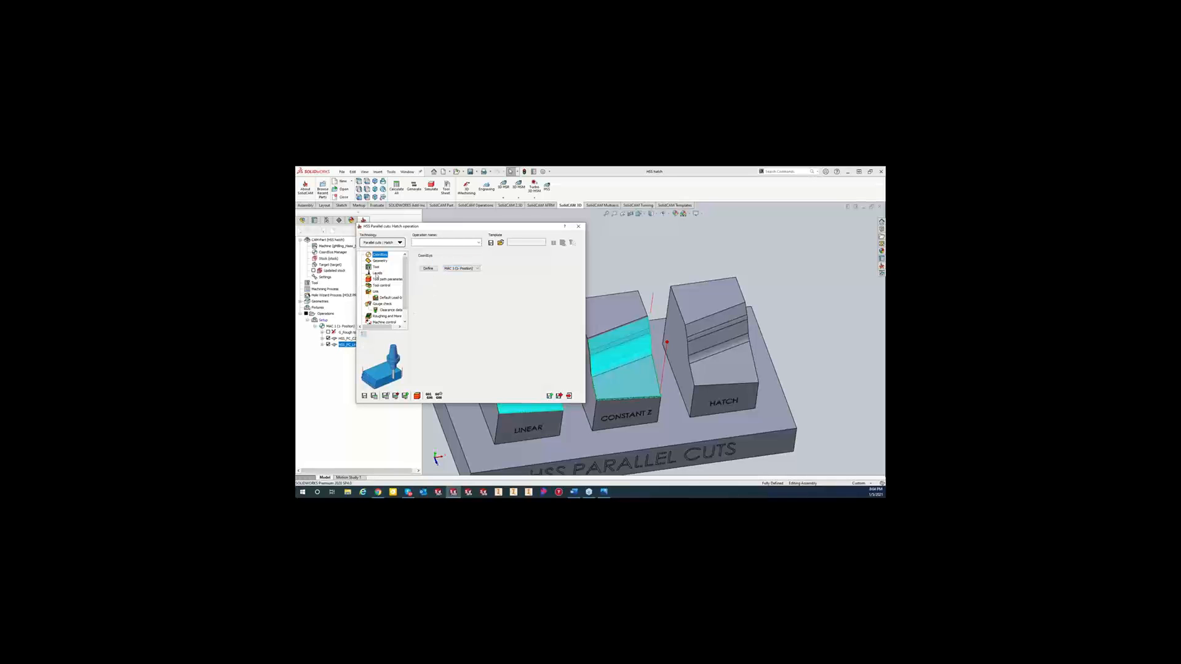
pyautogui.click(400, 242)
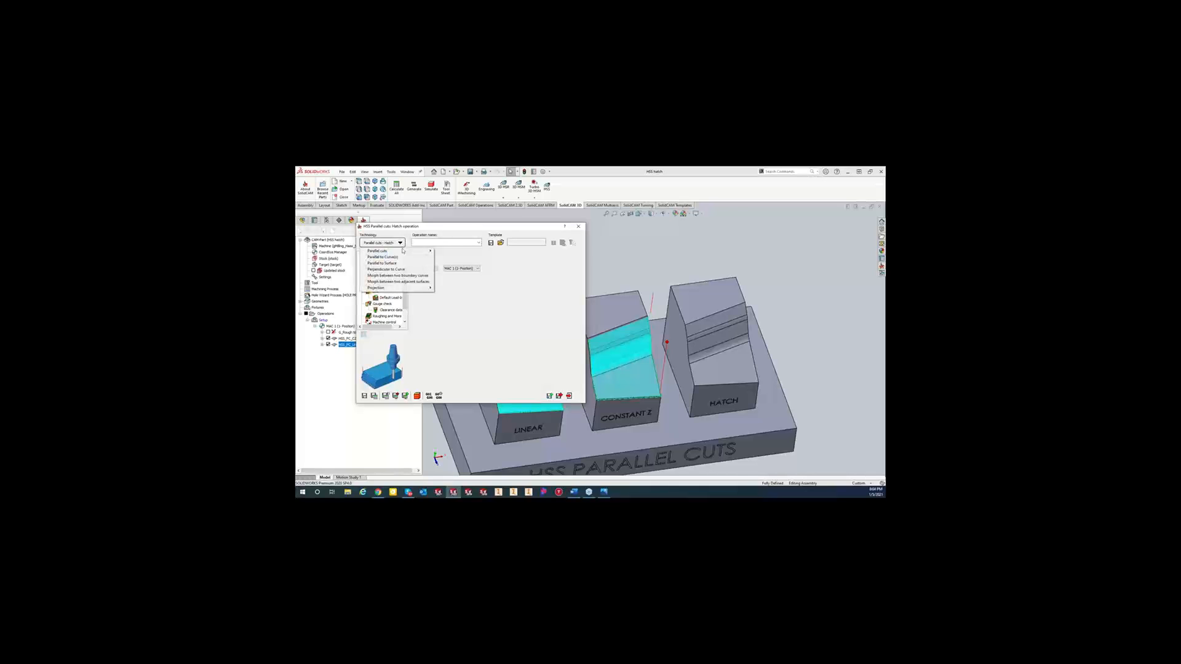
pyautogui.moveTo(405, 254)
pyautogui.click(505, 308)
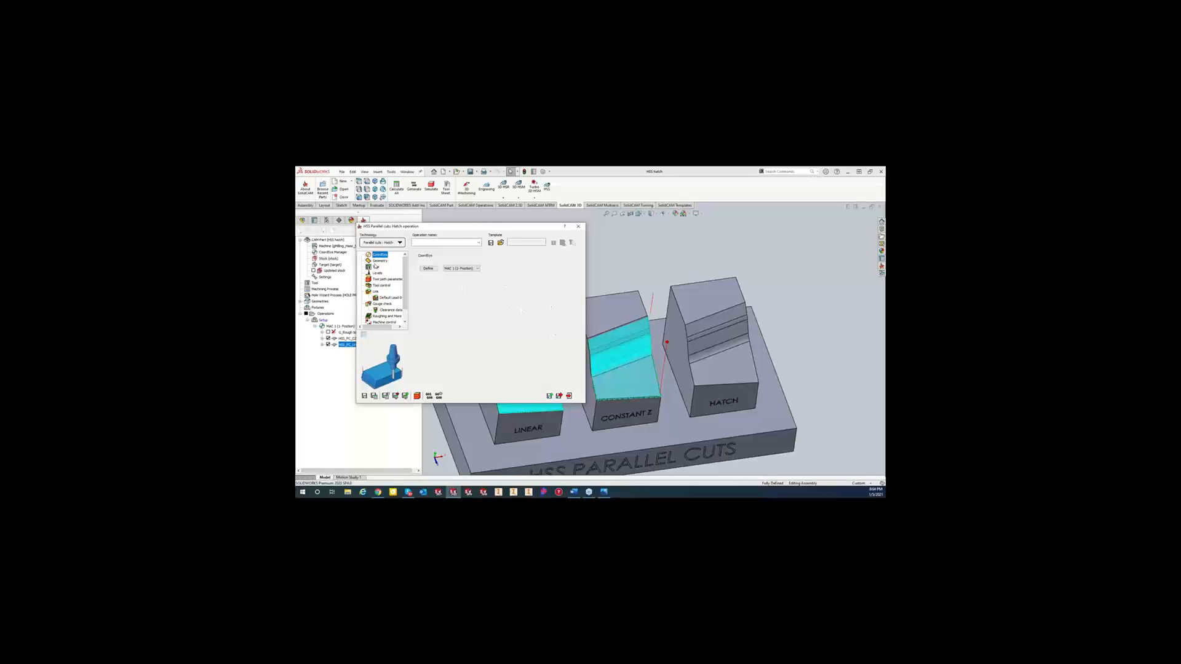
# Define the drive surface geometry from the five sloped and curved front faces of the Hatch block.
pyautogui.click(379, 261)
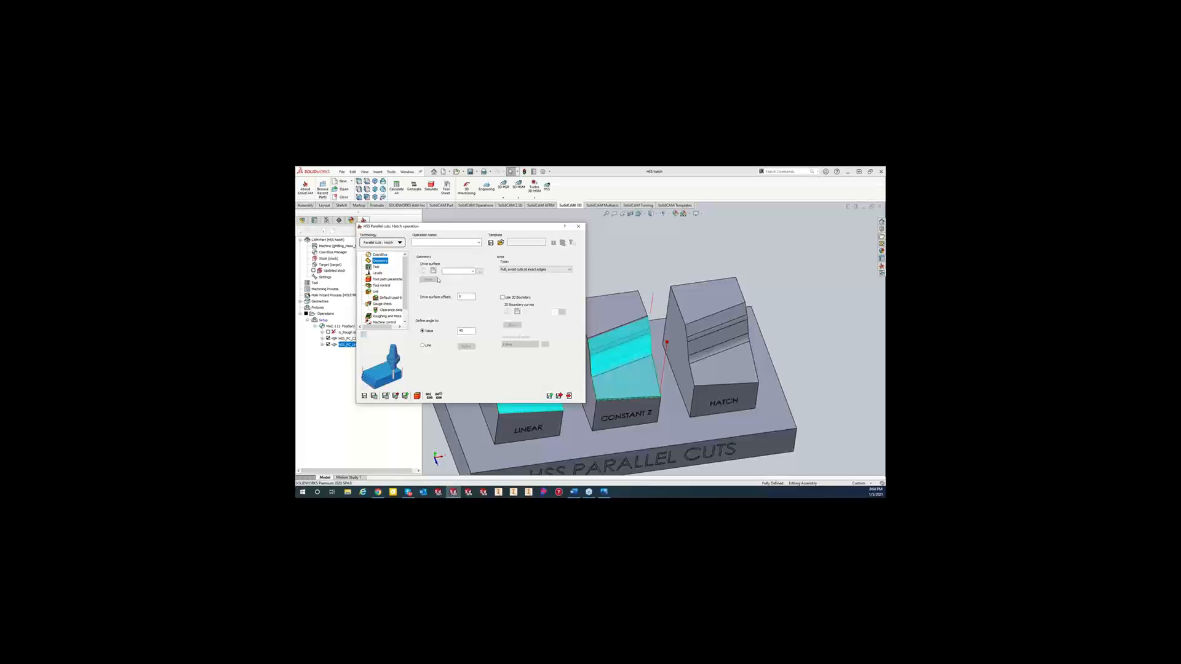
pyautogui.click(434, 280)
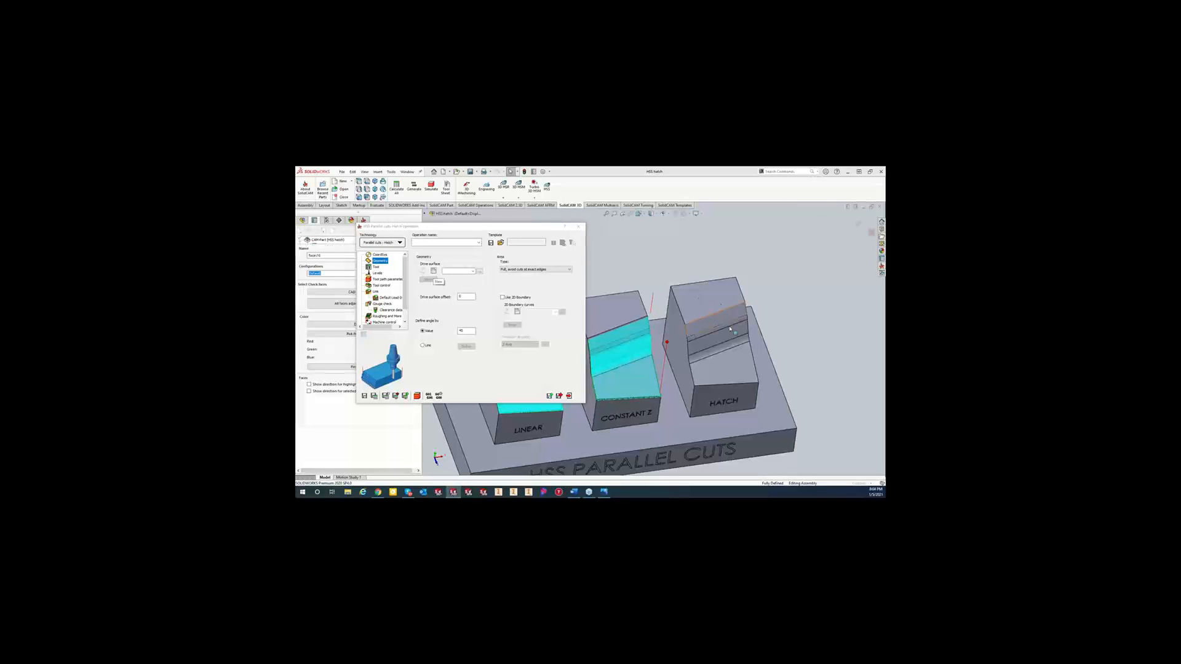
pyautogui.click(701, 334)
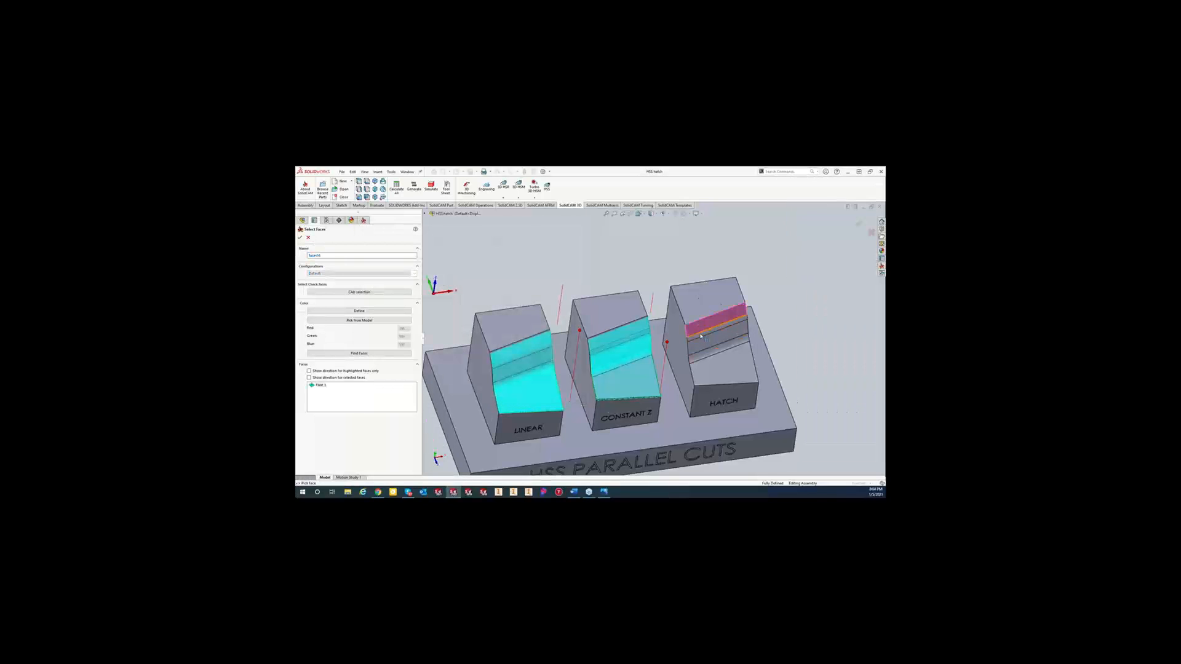
pyautogui.click(711, 351)
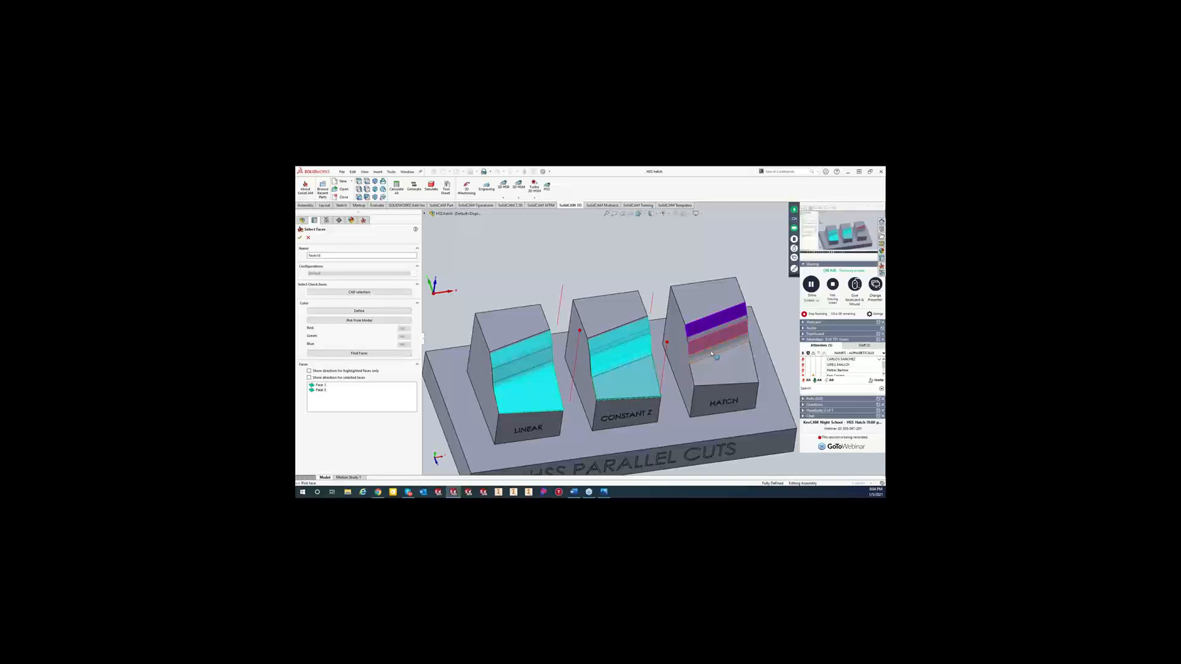
pyautogui.click(714, 357)
pyautogui.click(719, 332)
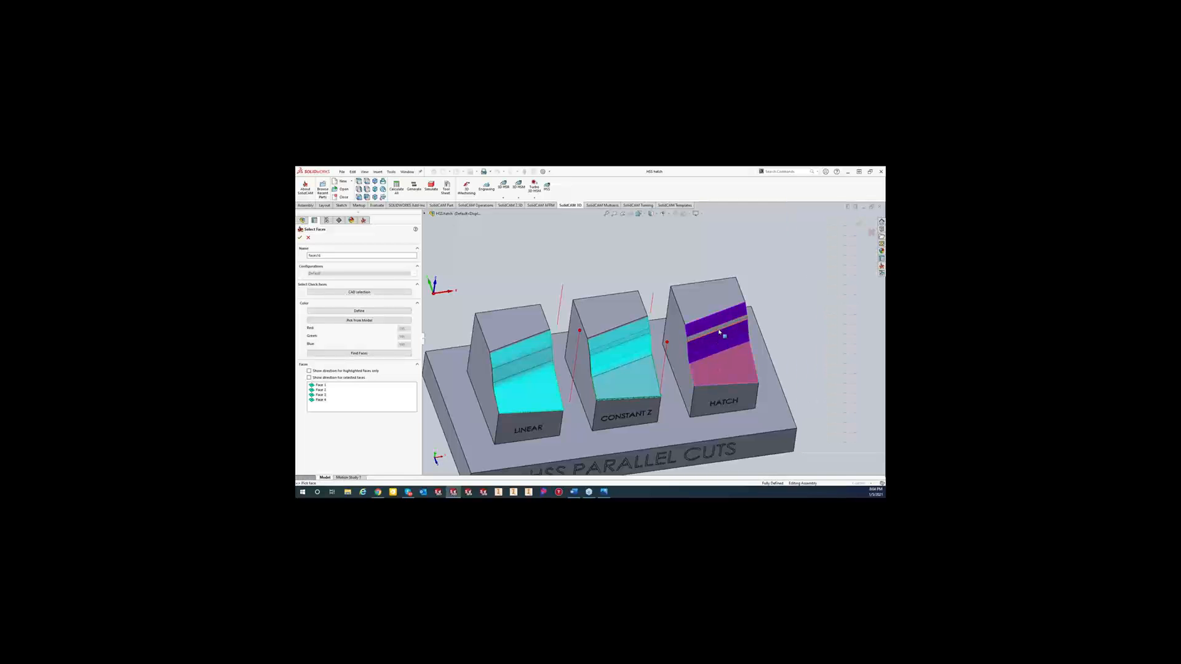
pyautogui.click(719, 332)
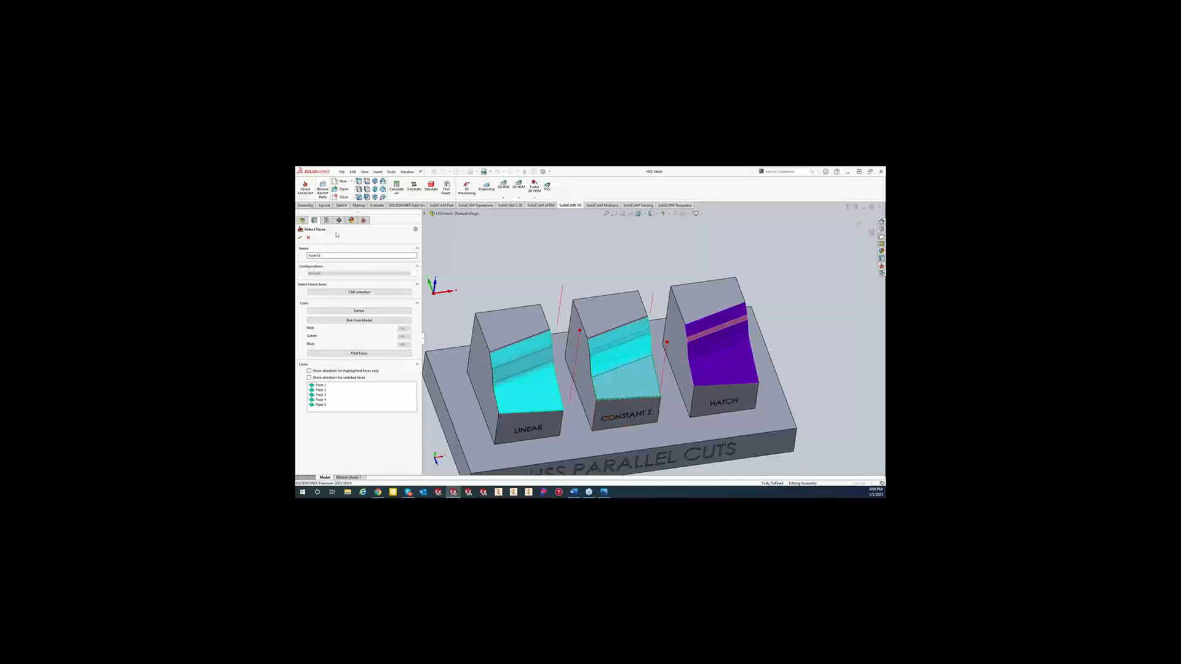
pyautogui.click(299, 238)
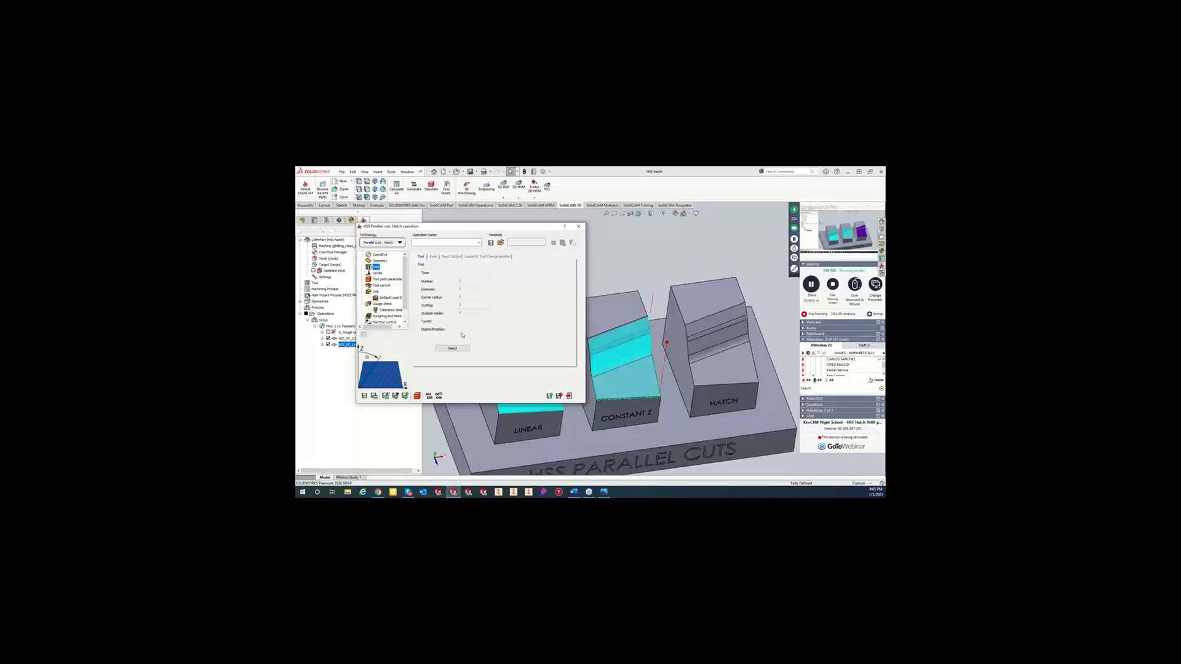
# Assign the existing ball nose mill, the second tool in the tool table, to the Hatch operation.
pyautogui.click(452, 349)
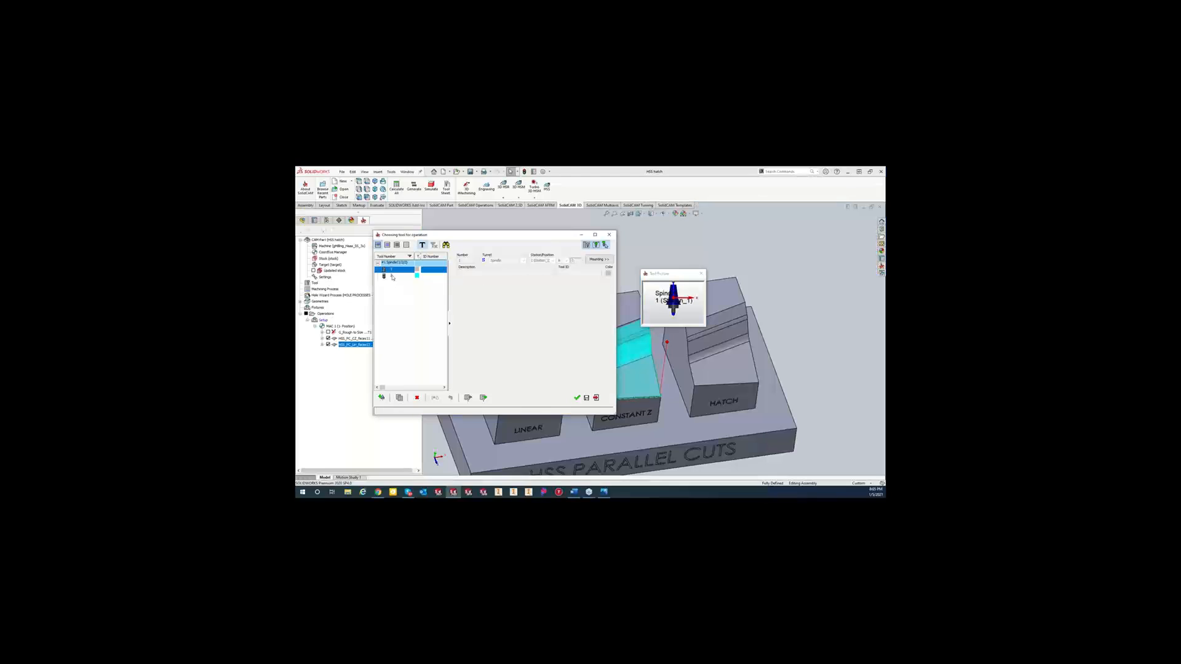
pyautogui.click(393, 276)
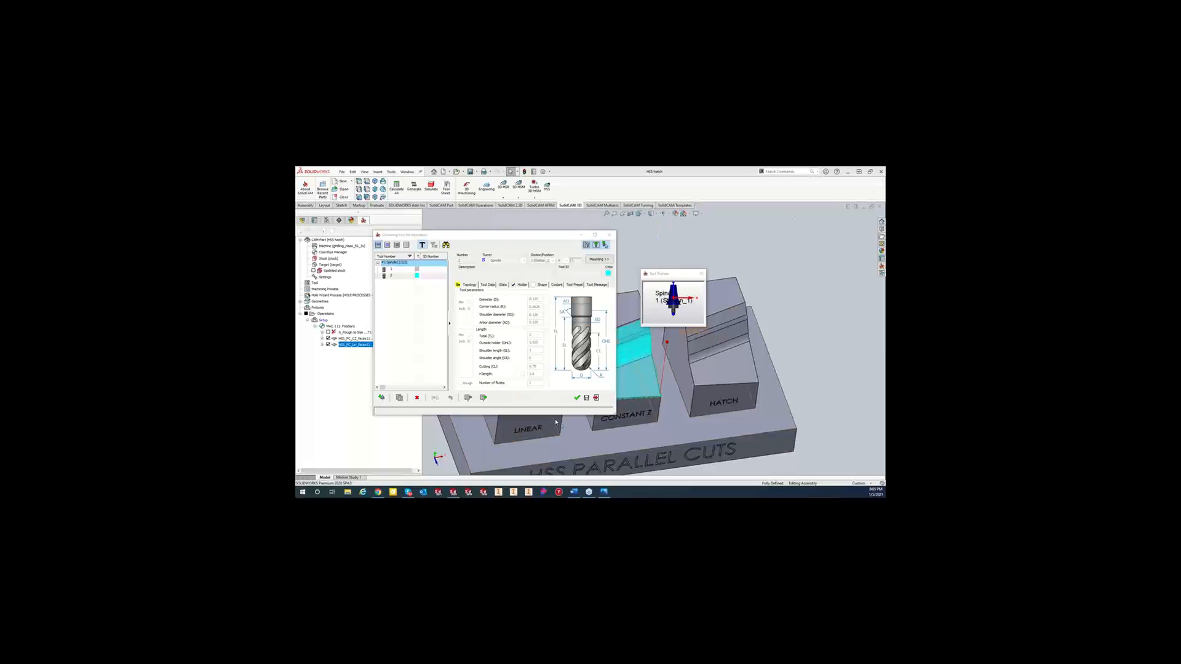
pyautogui.click(576, 398)
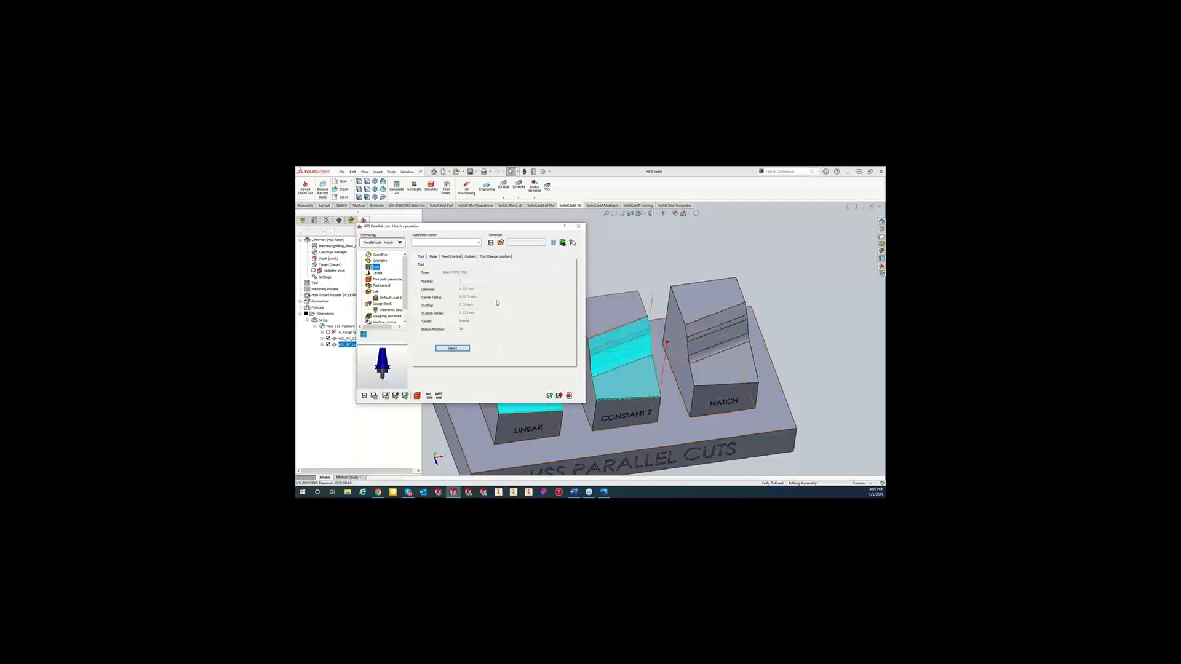
# Review the Hatch operation's levels, geometry, tool and tool path parameters, and save and calculate the operation.
pyautogui.moveTo(489, 227); pyautogui.dragTo(528, 226)
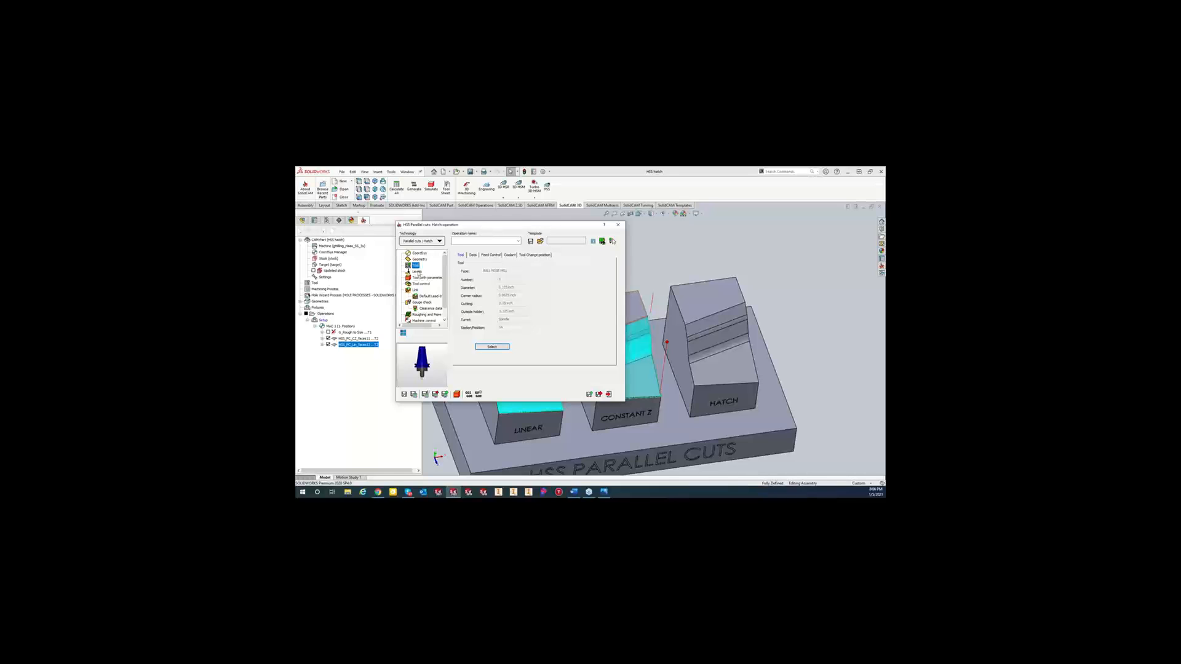
pyautogui.click(418, 272)
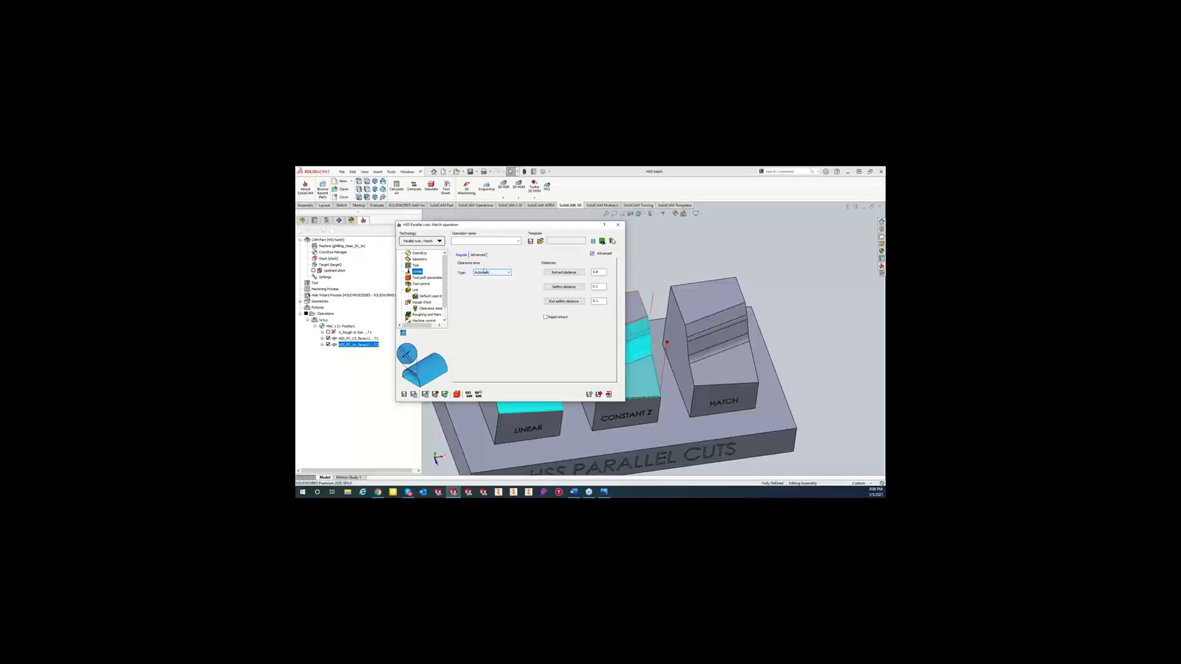
pyautogui.click(434, 278)
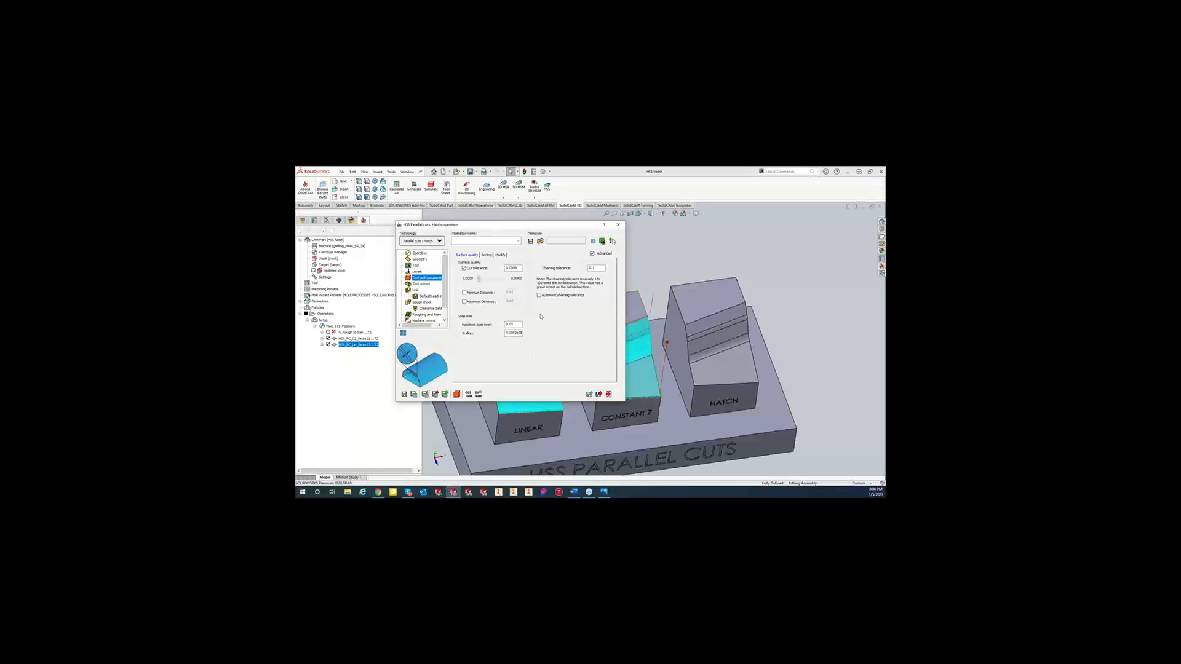
pyautogui.click(516, 324)
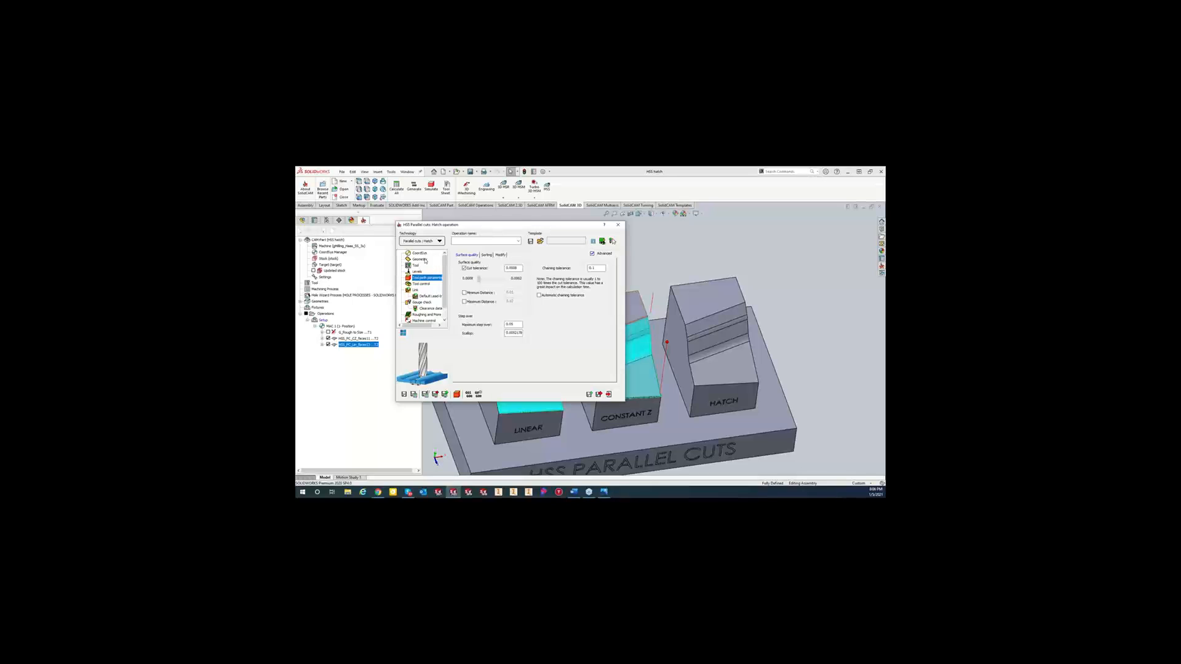
pyautogui.click(424, 259)
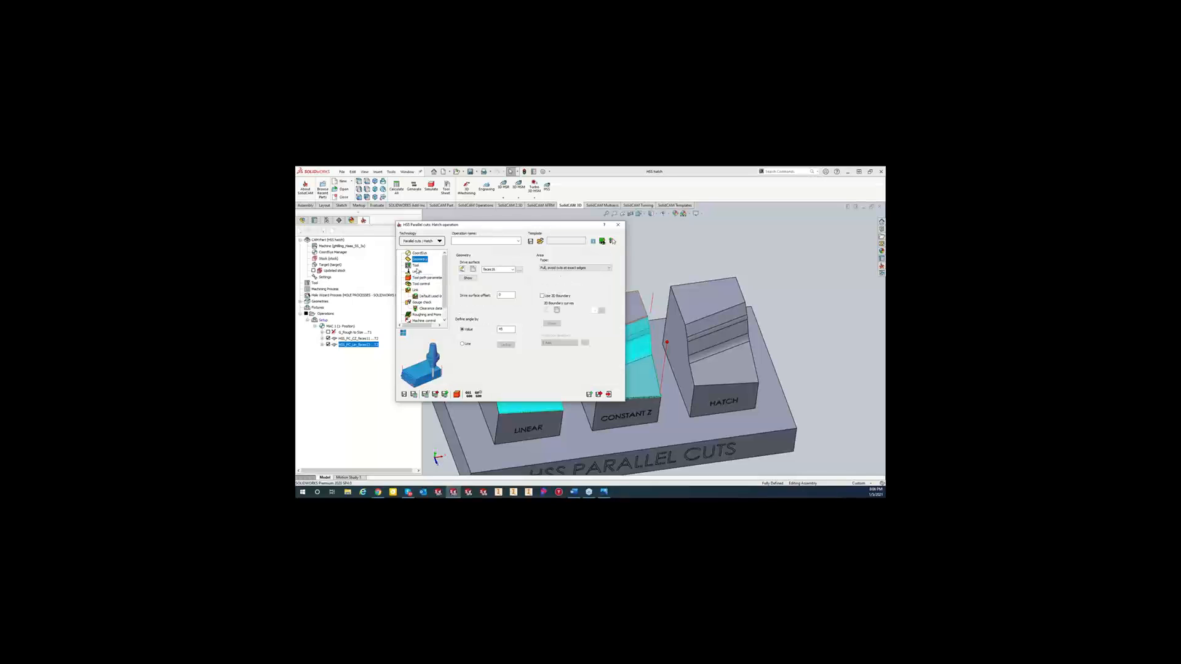
pyautogui.click(416, 265)
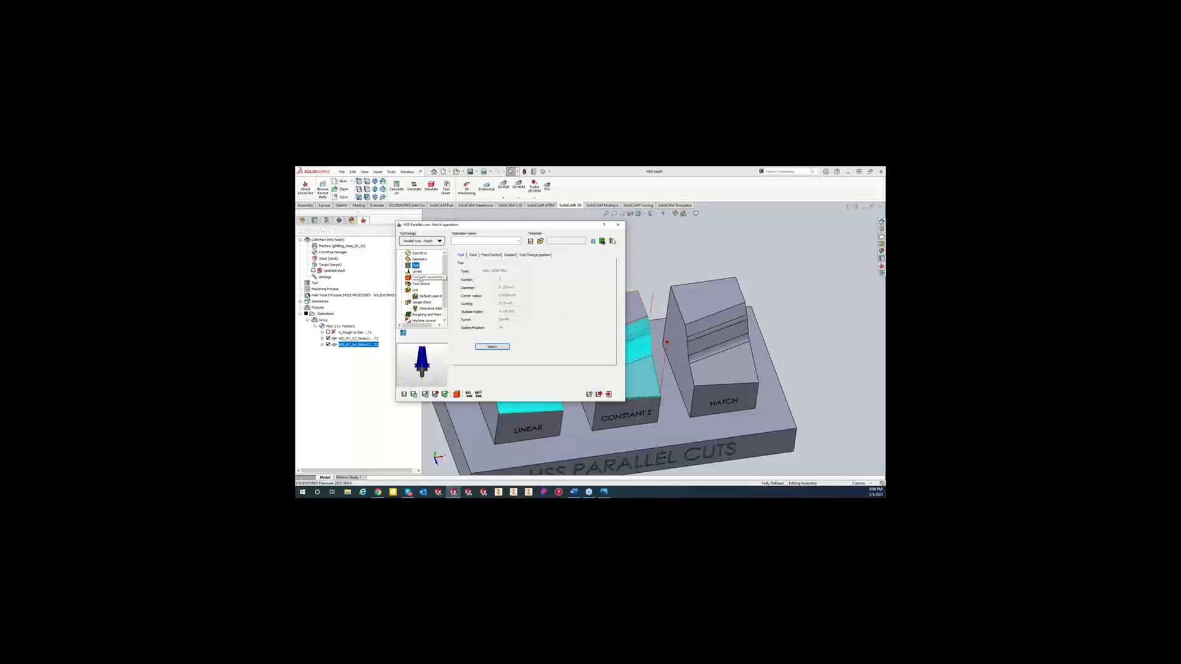
pyautogui.click(420, 278)
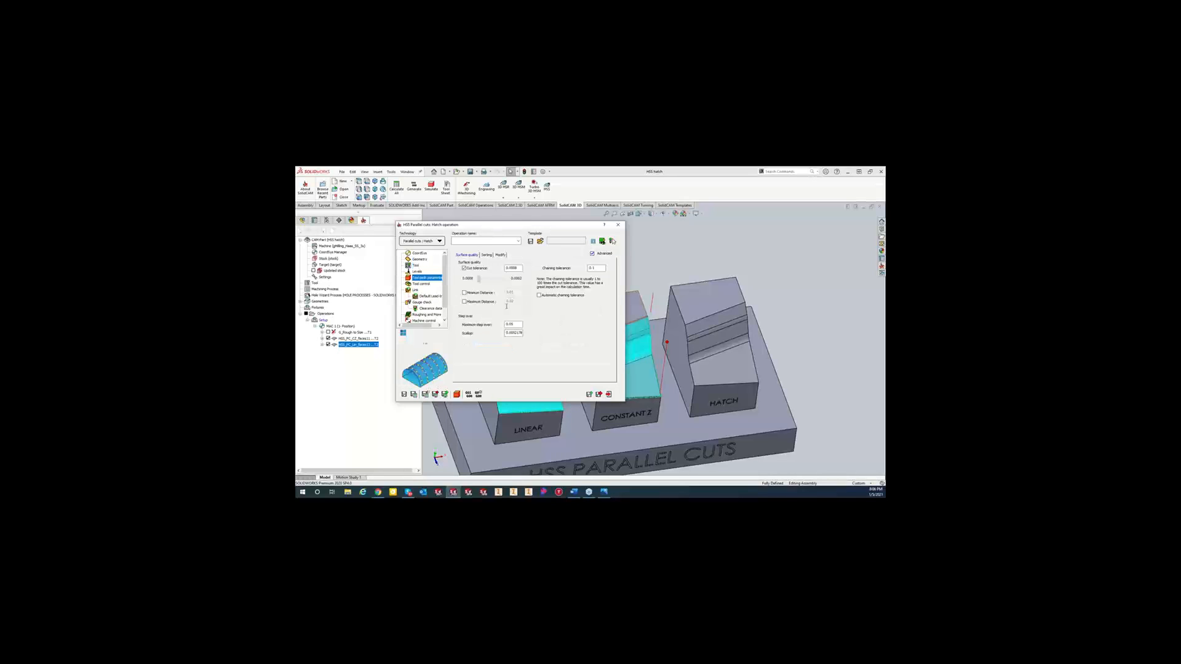
pyautogui.click(414, 394)
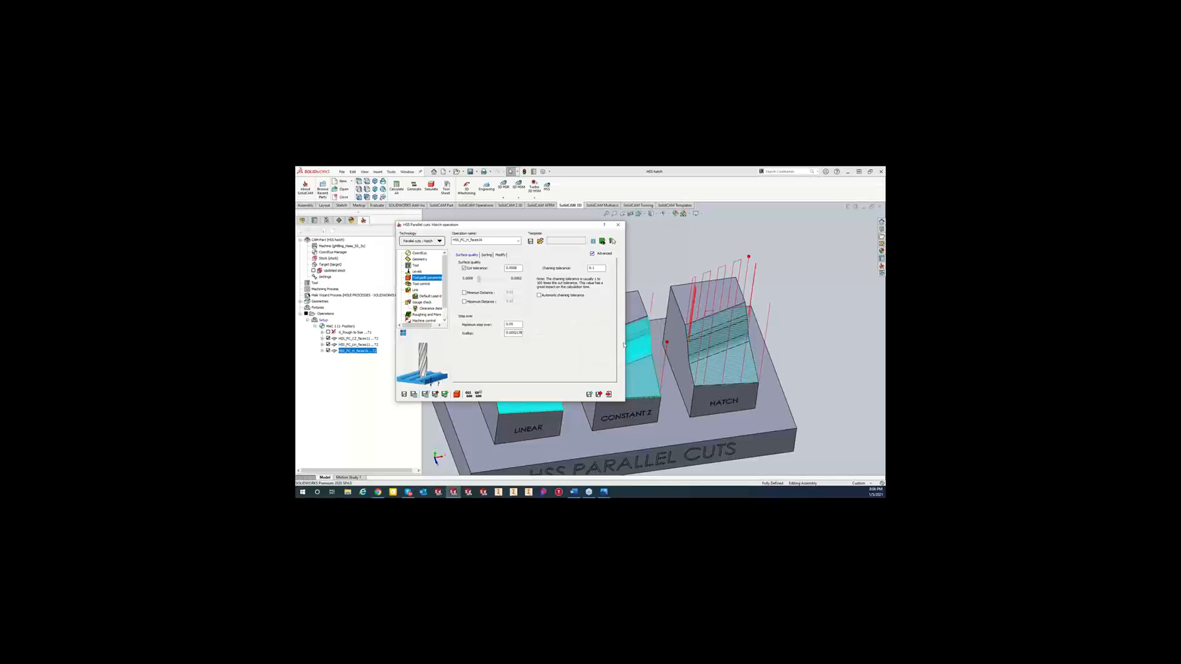
# Set the link between slices for large moves to Blend spline and recalculate the Hatch operation.
pyautogui.scroll(-1, 729, 333)
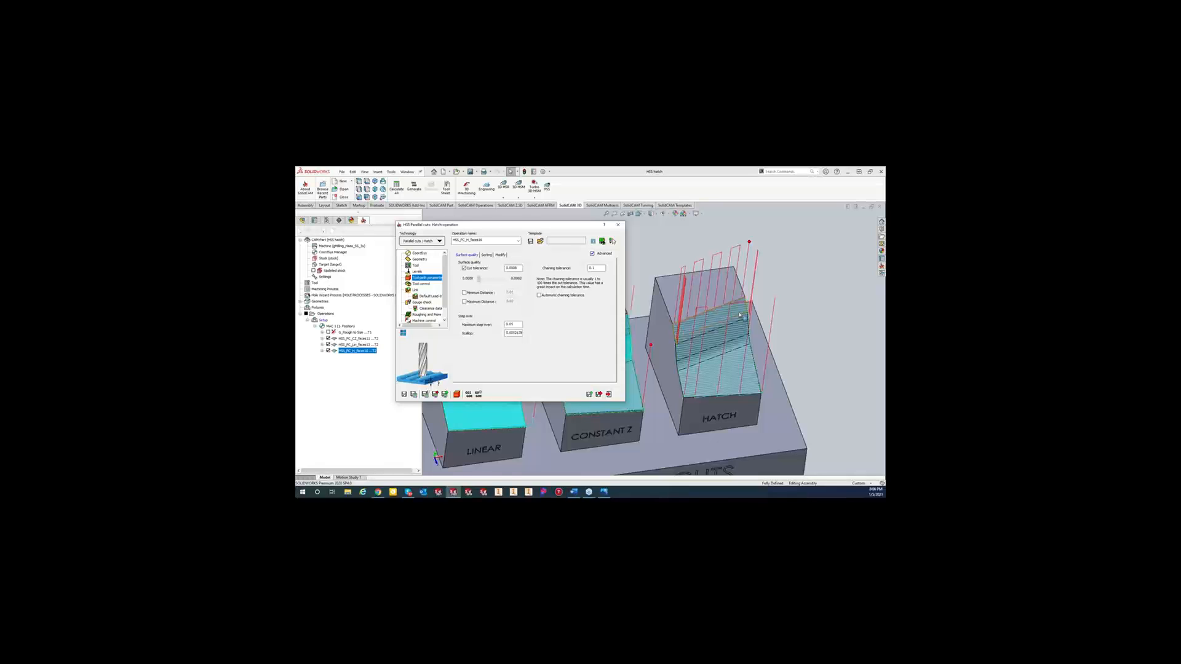
pyautogui.scroll(-2, 741, 315)
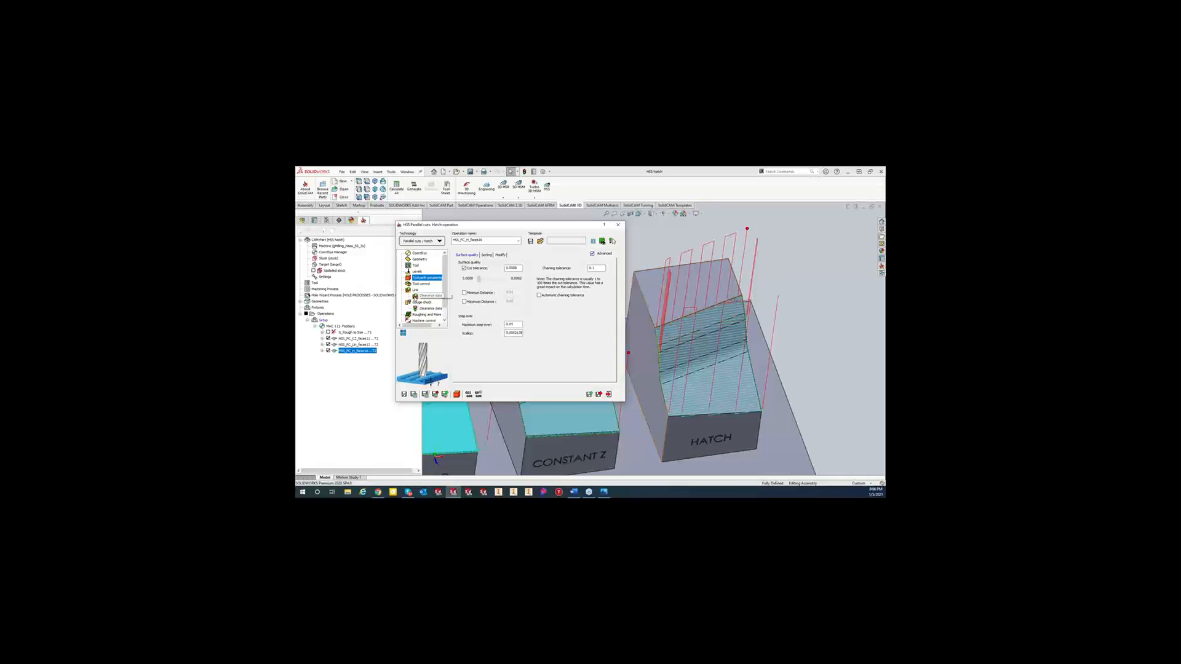
pyautogui.click(415, 290)
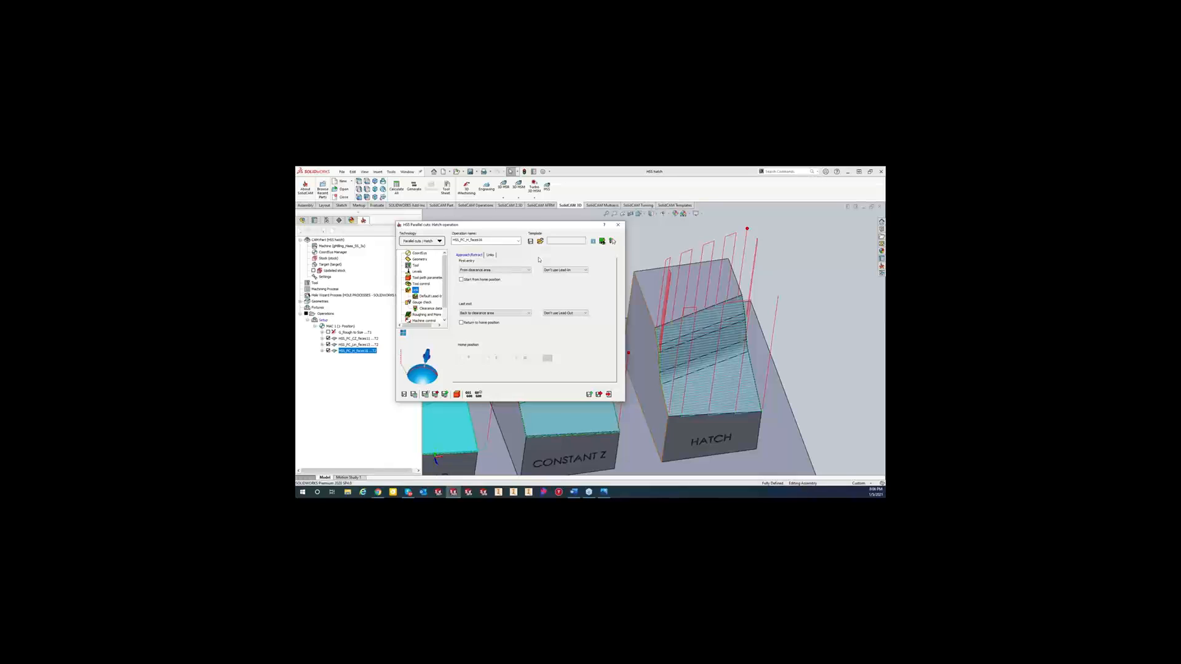
pyautogui.click(491, 255)
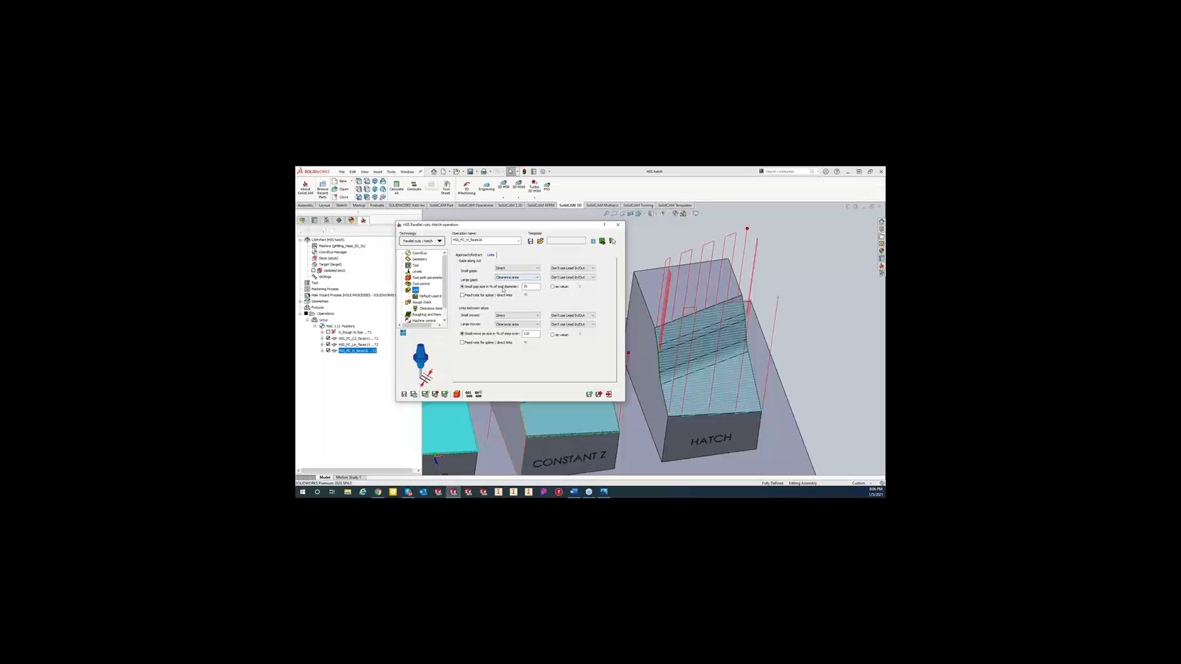
pyautogui.click(515, 324)
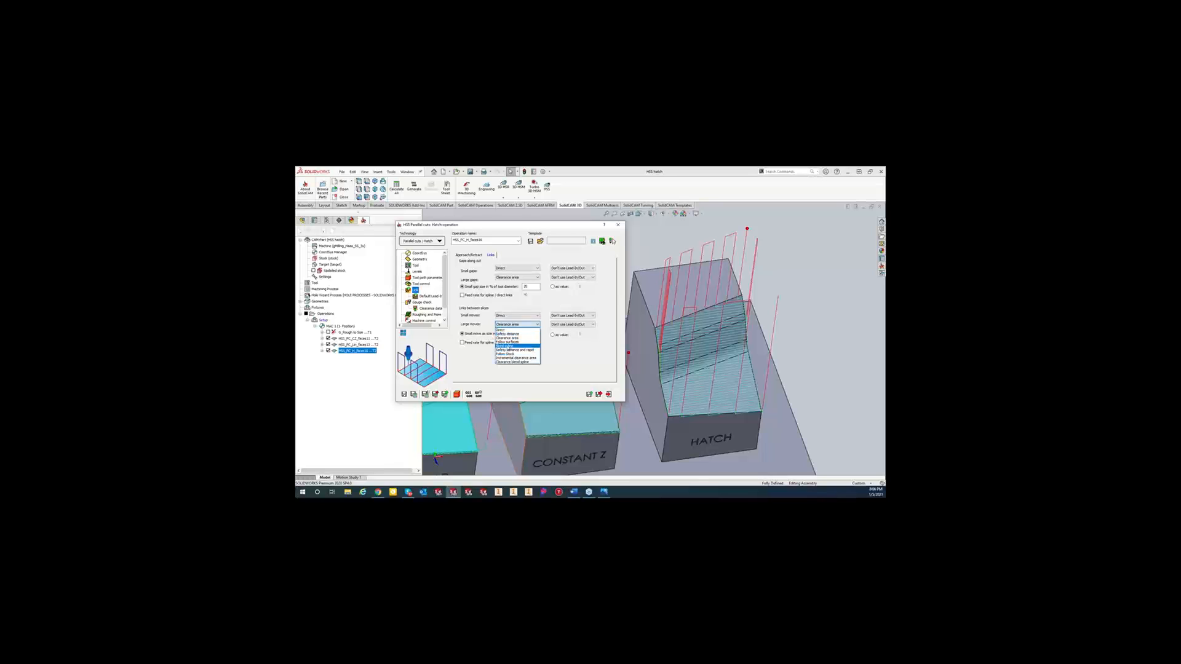
pyautogui.click(505, 346)
pyautogui.click(414, 395)
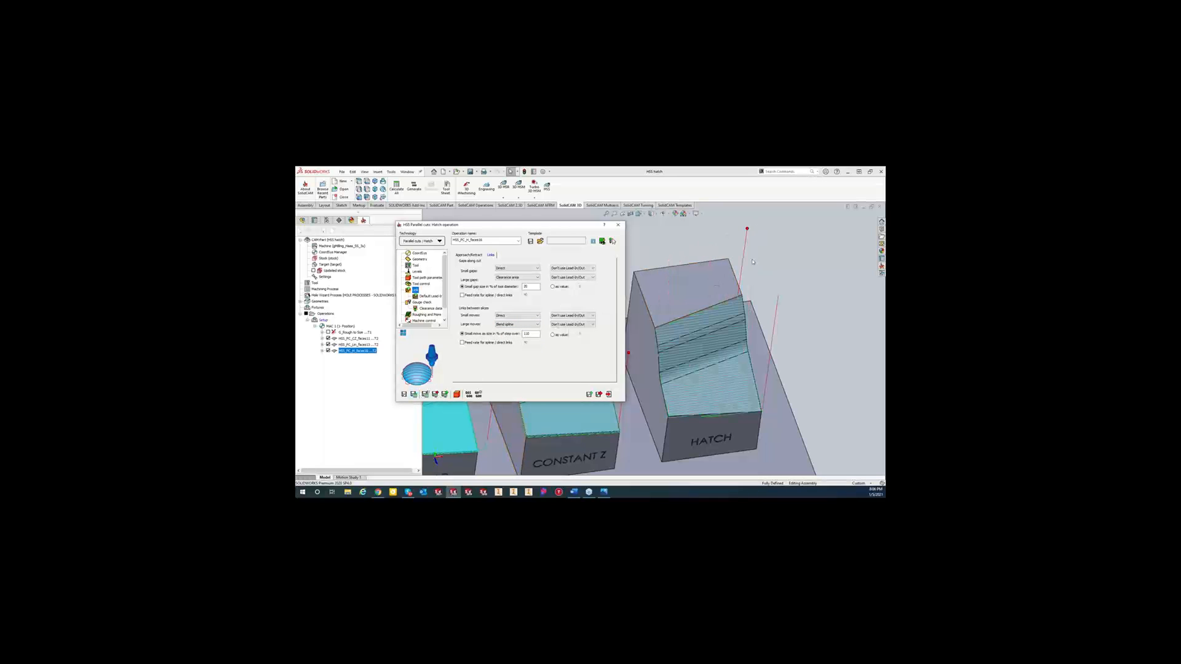
# Inspect the slice connections along the Hatch block's edge and set the link between slices for small moves to Blend spline.
pyautogui.scroll(-5, 659, 338)
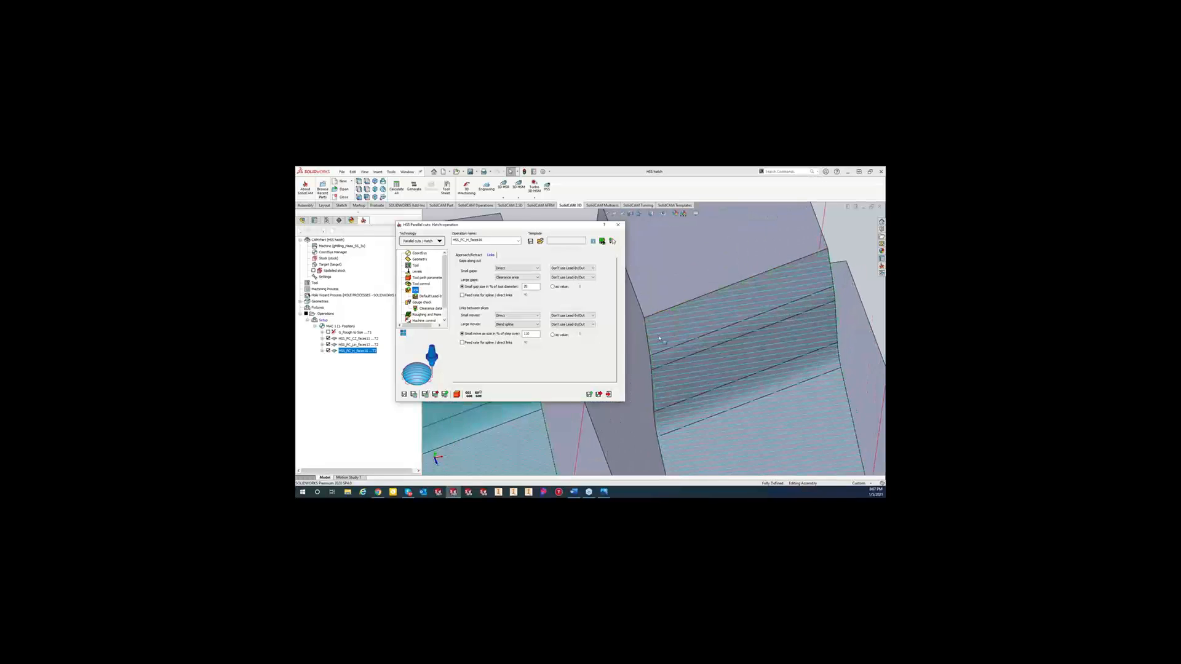
pyautogui.scroll(-3, 659, 339)
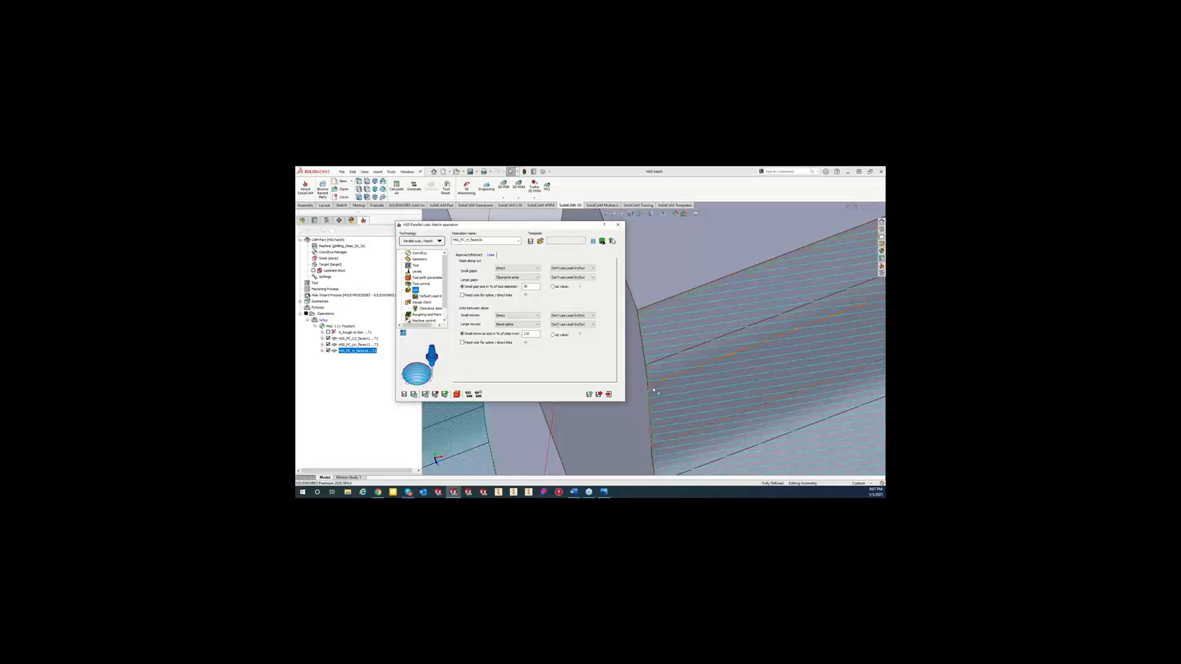
pyautogui.click(527, 318)
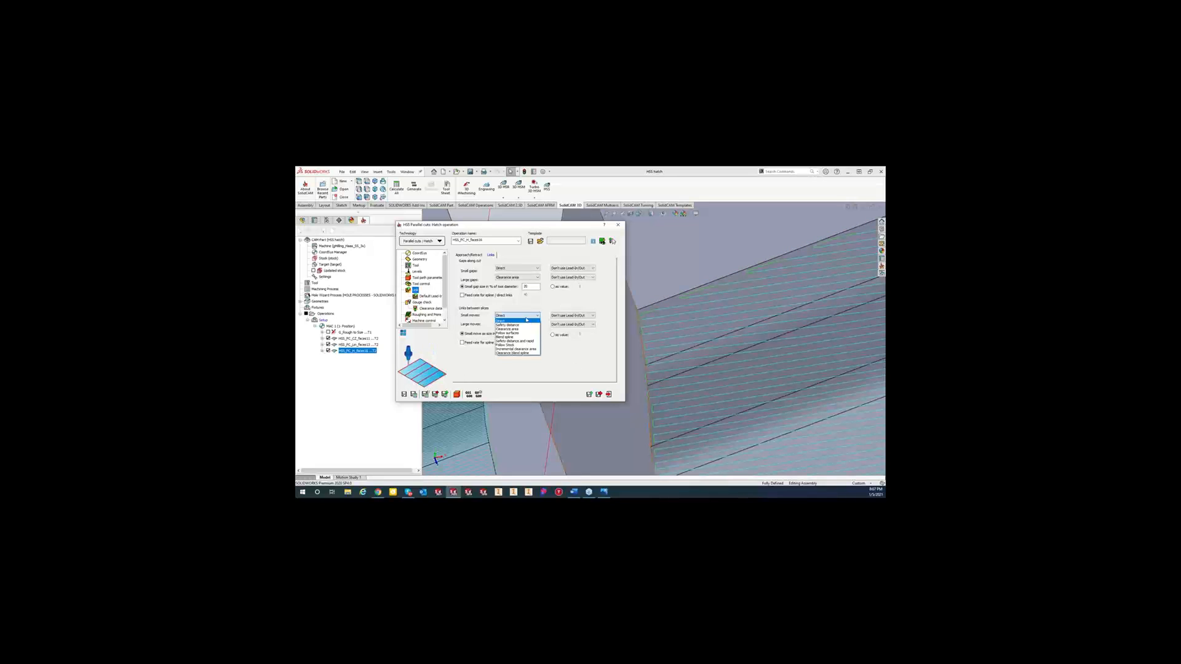
pyautogui.click(513, 338)
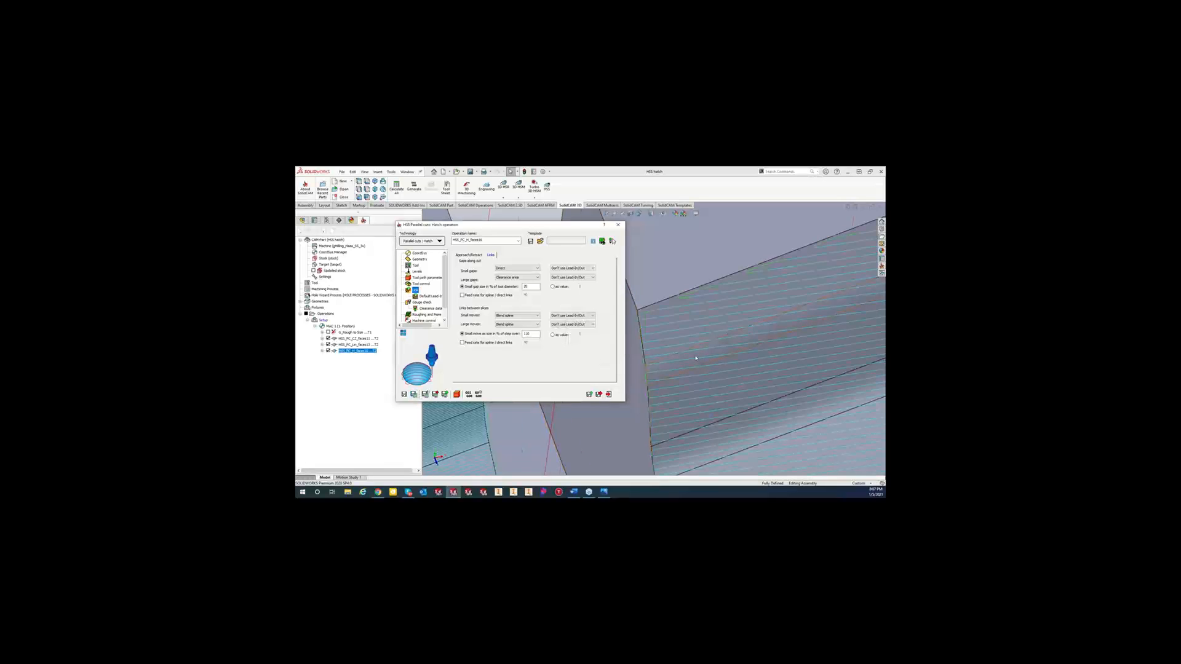
pyautogui.scroll(5, 696, 358)
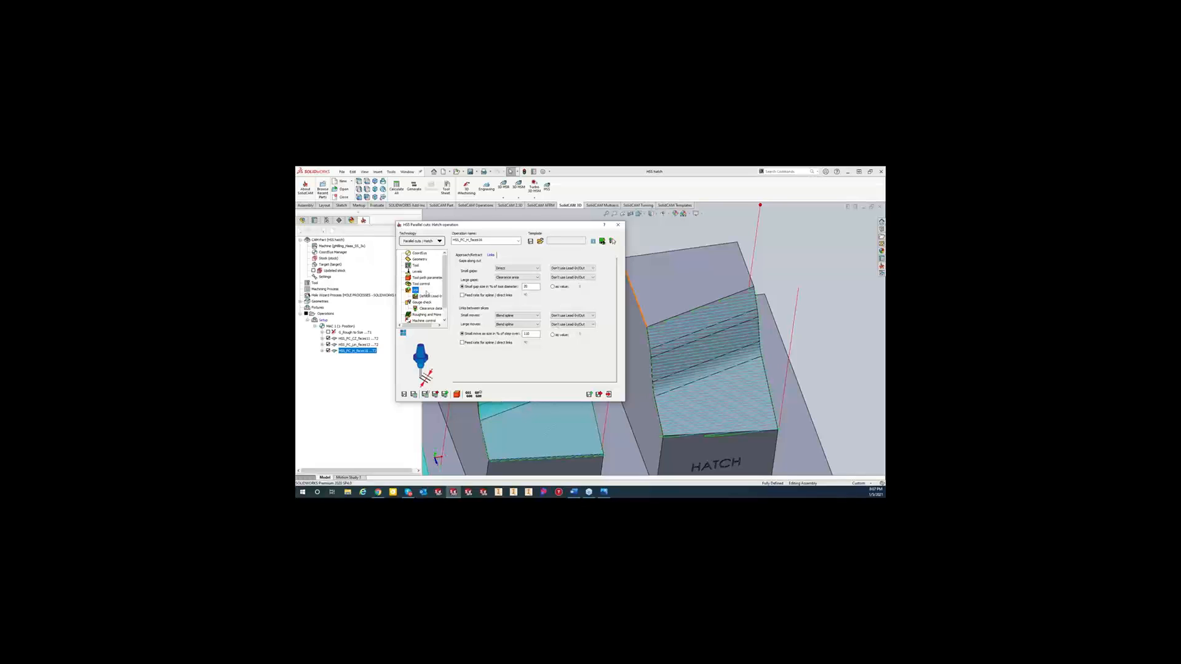
# Set the Hatch operation's maximum step over to 0.01 and recalculate the toolpath.
pyautogui.click(422, 303)
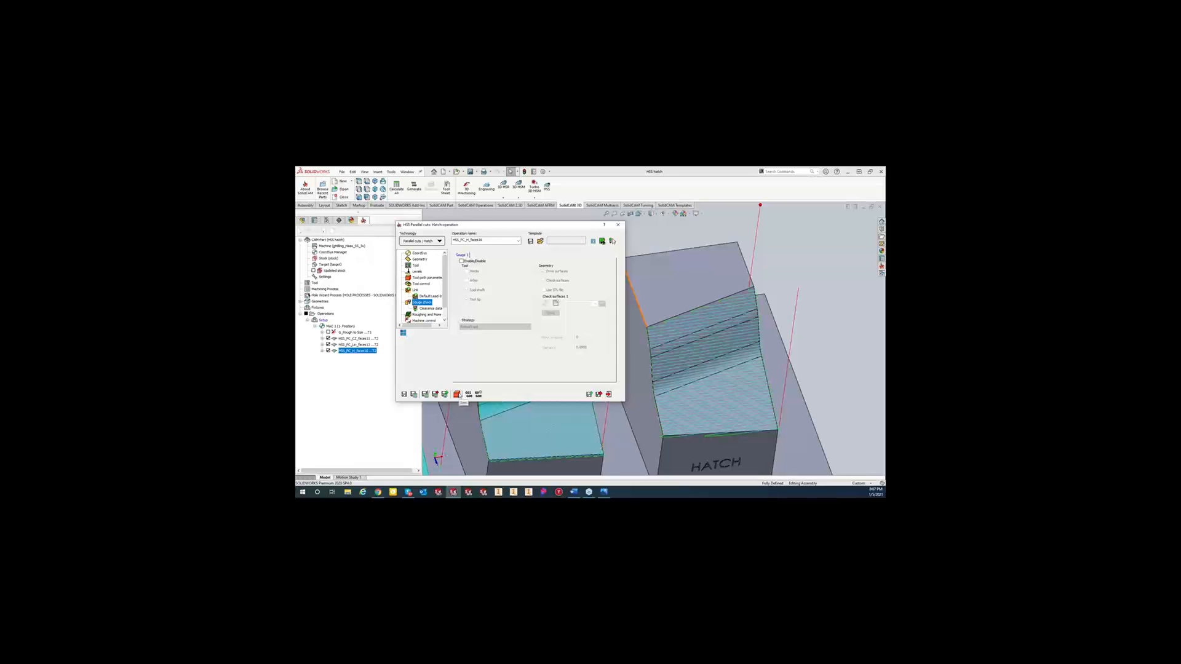
pyautogui.click(429, 278)
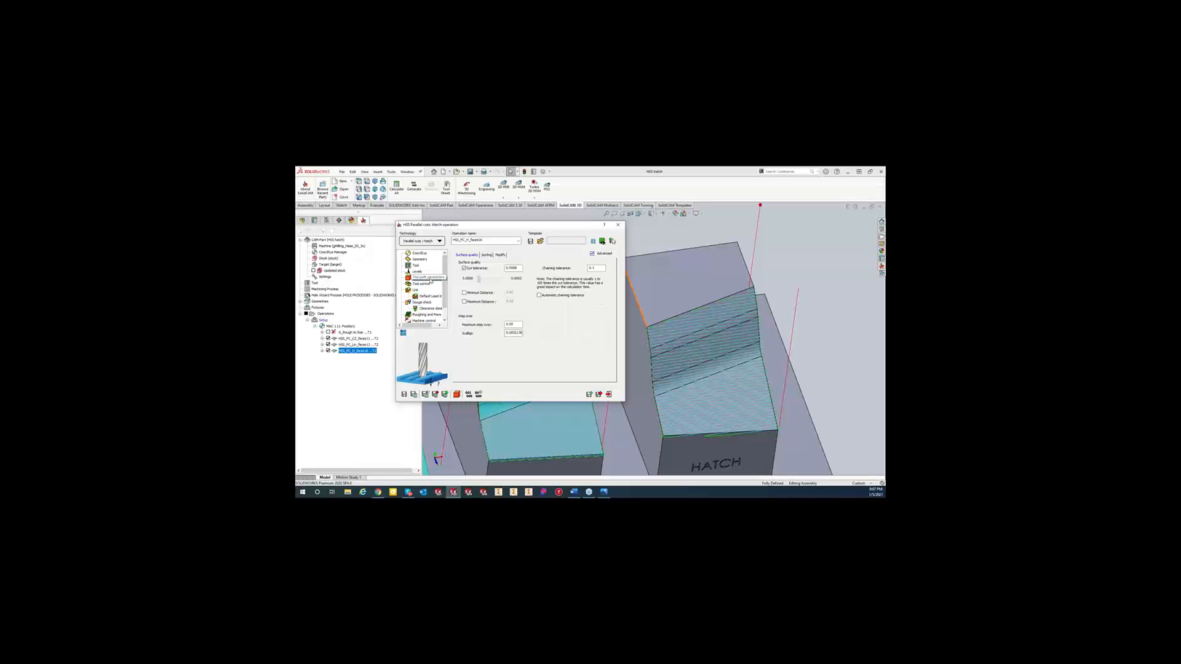
pyautogui.click(511, 324)
pyautogui.click(413, 394)
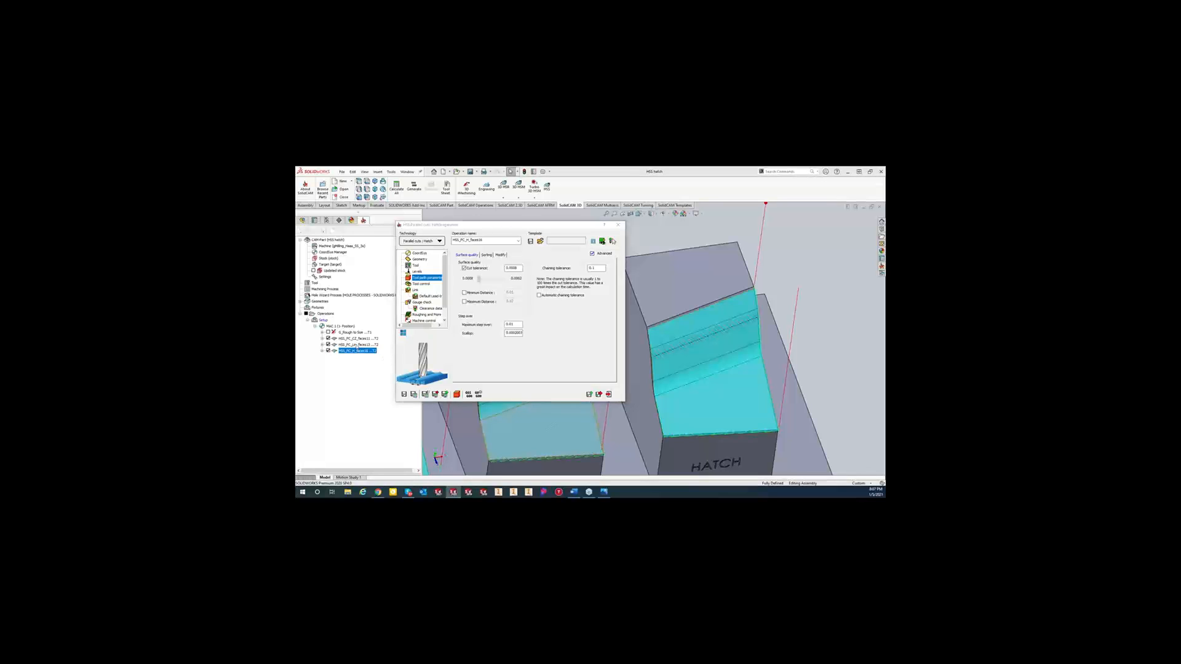
# Check the step over settings of the Linear and Constant Z operations and reopen the Hatch operation.
pyautogui.click(357, 345)
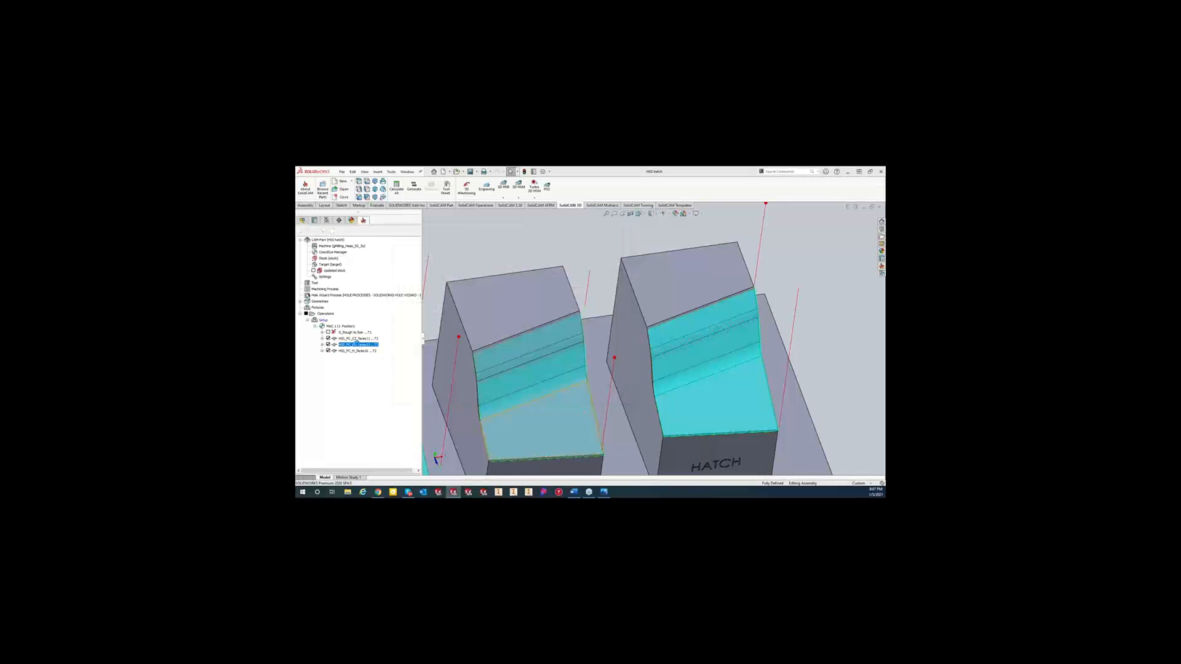
pyautogui.doubleClick(357, 345)
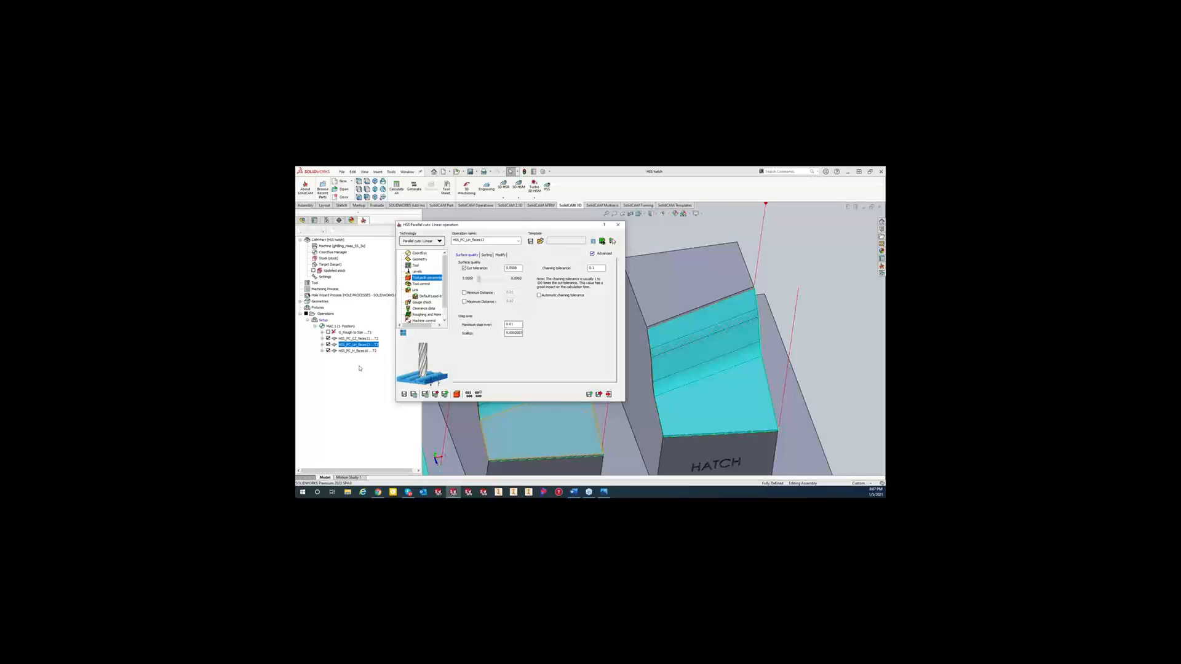
pyautogui.doubleClick(351, 339)
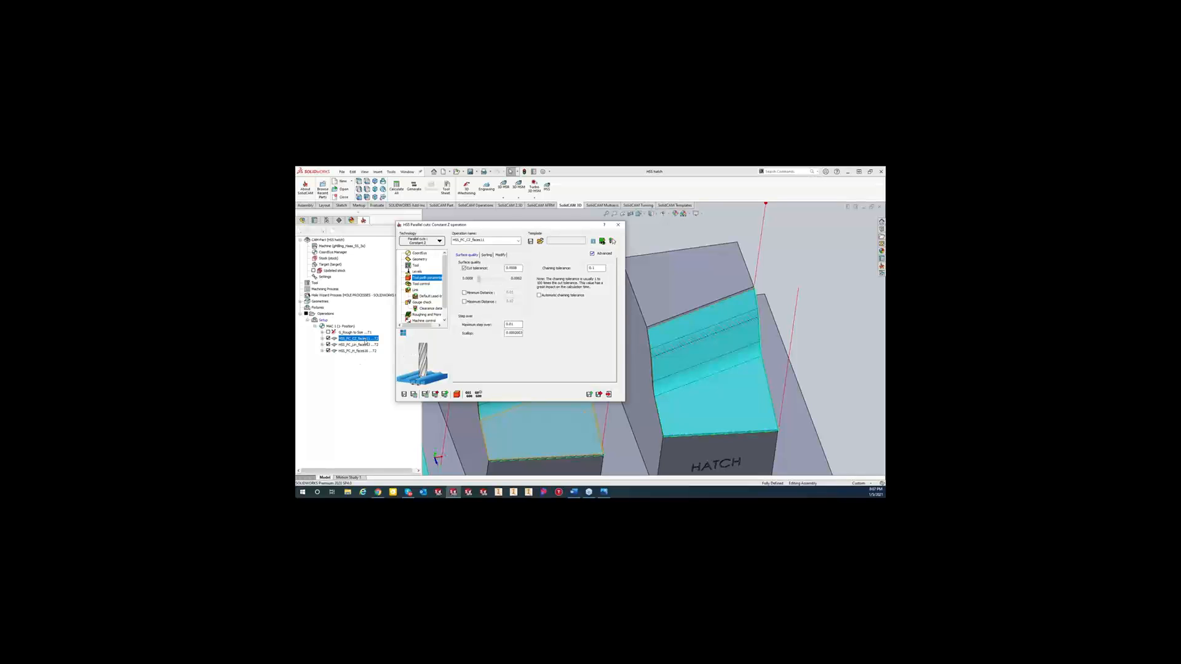
pyautogui.doubleClick(358, 351)
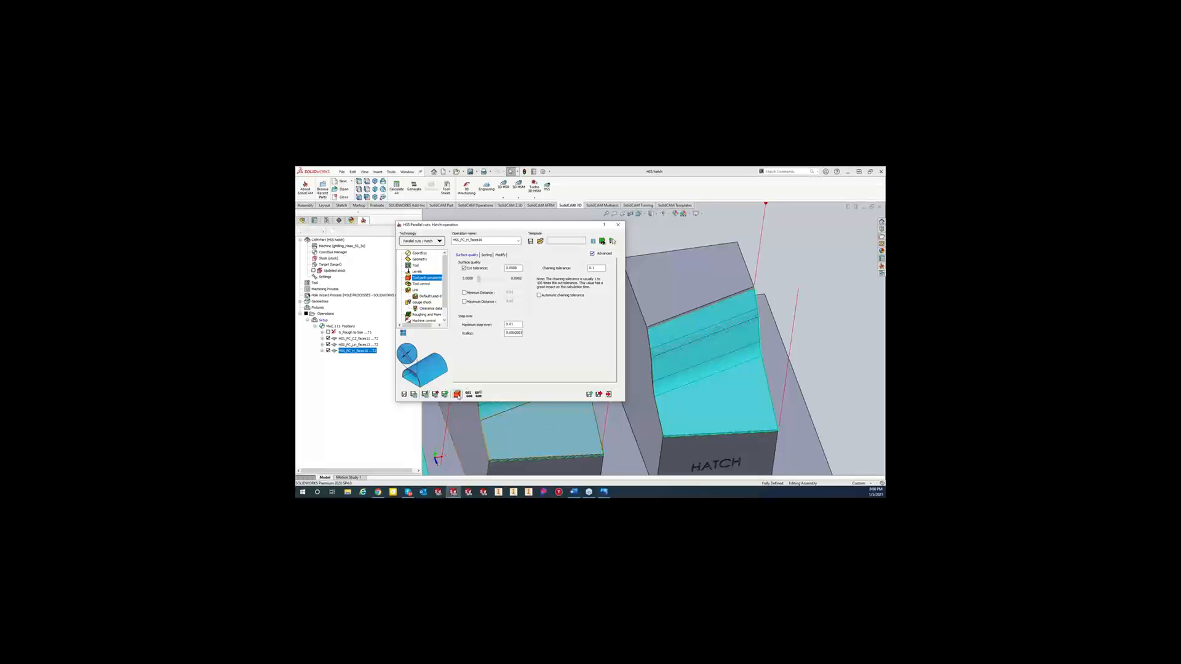
# Simulate the Hatch operation in SolidVerify and examine the machined surface of the block.
pyautogui.click(458, 395)
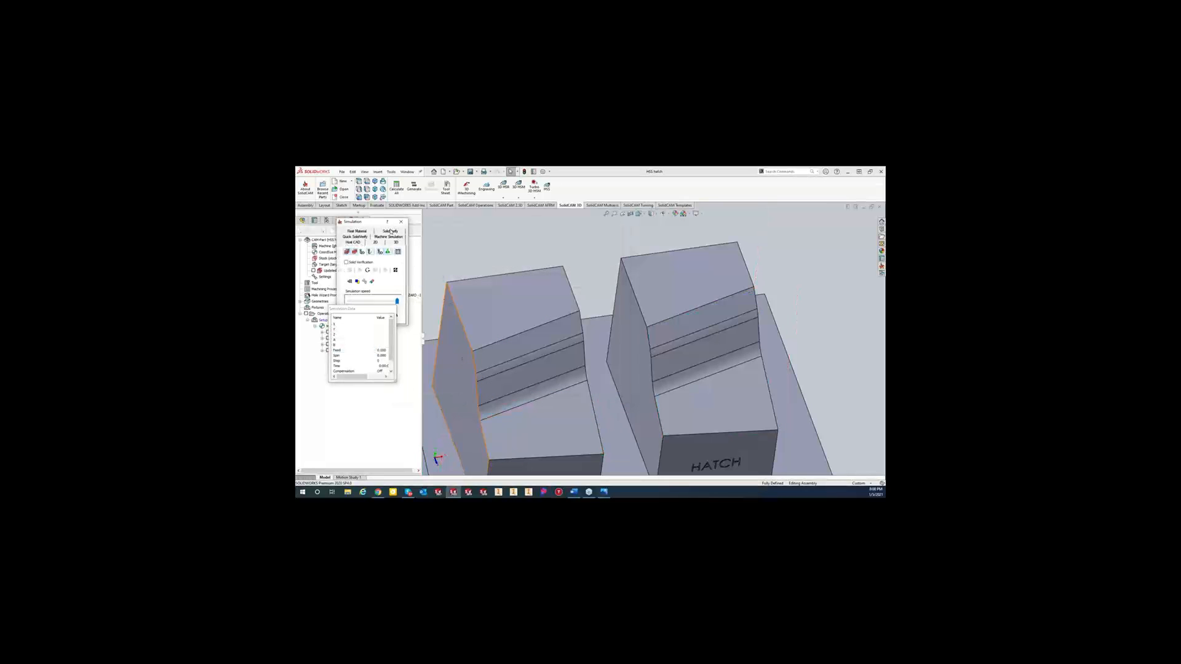
pyautogui.click(391, 231)
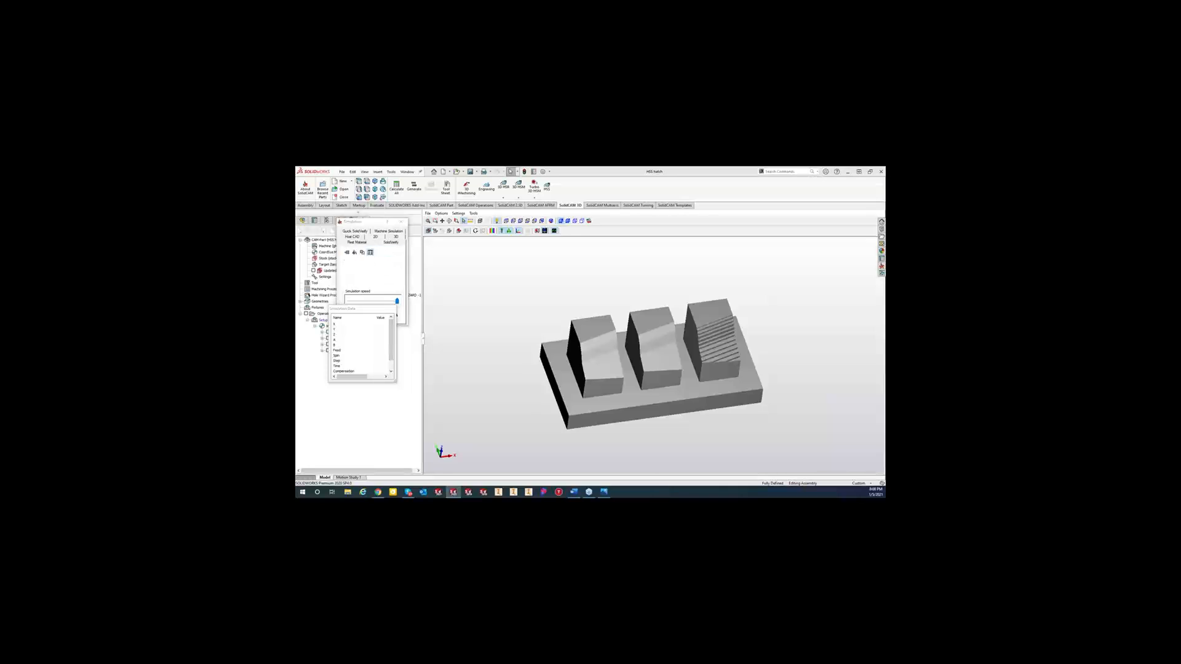
pyautogui.moveTo(371, 307); pyautogui.dragTo(371, 320)
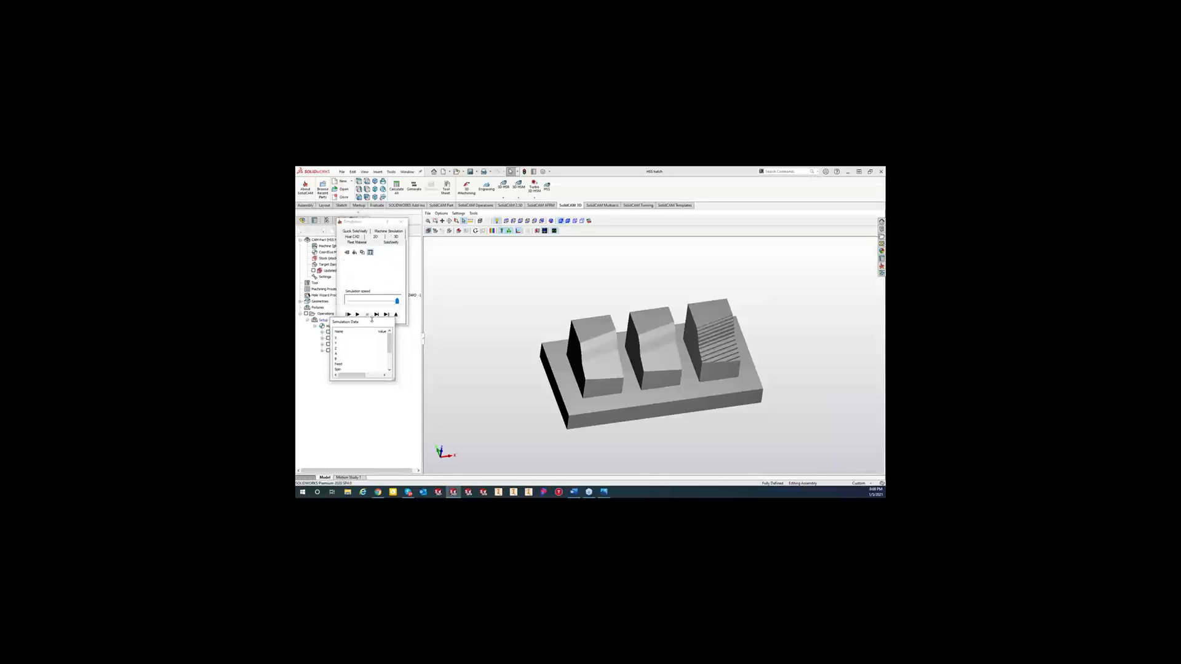
pyautogui.click(359, 315)
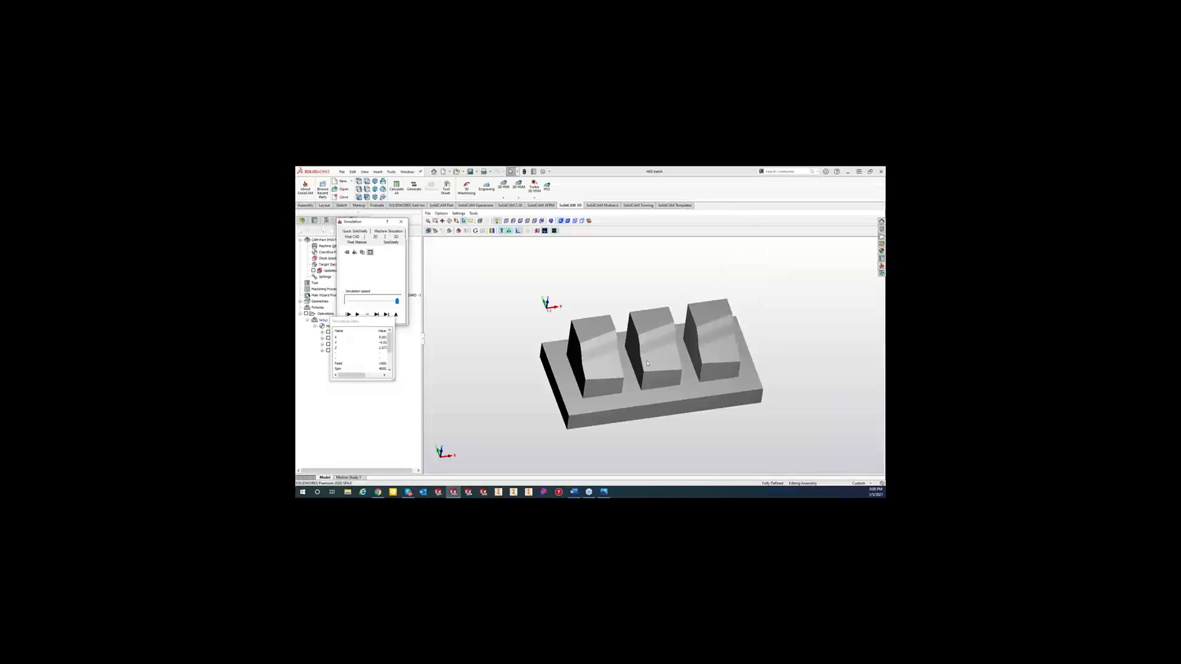
pyautogui.moveTo(647, 363); pyautogui.dragTo(643, 371, button='middle')
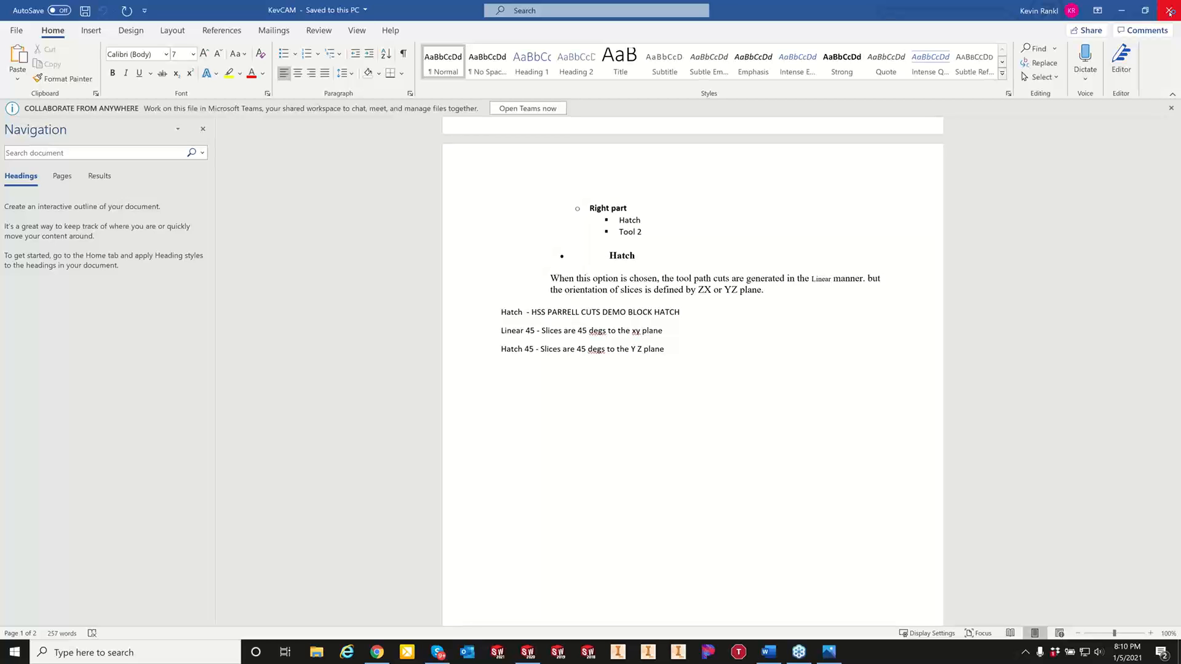
# Close the Word notes document and clear the desktop by closing File Explorer and minimizing SOLIDWORKS.
pyautogui.click(1170, 11)
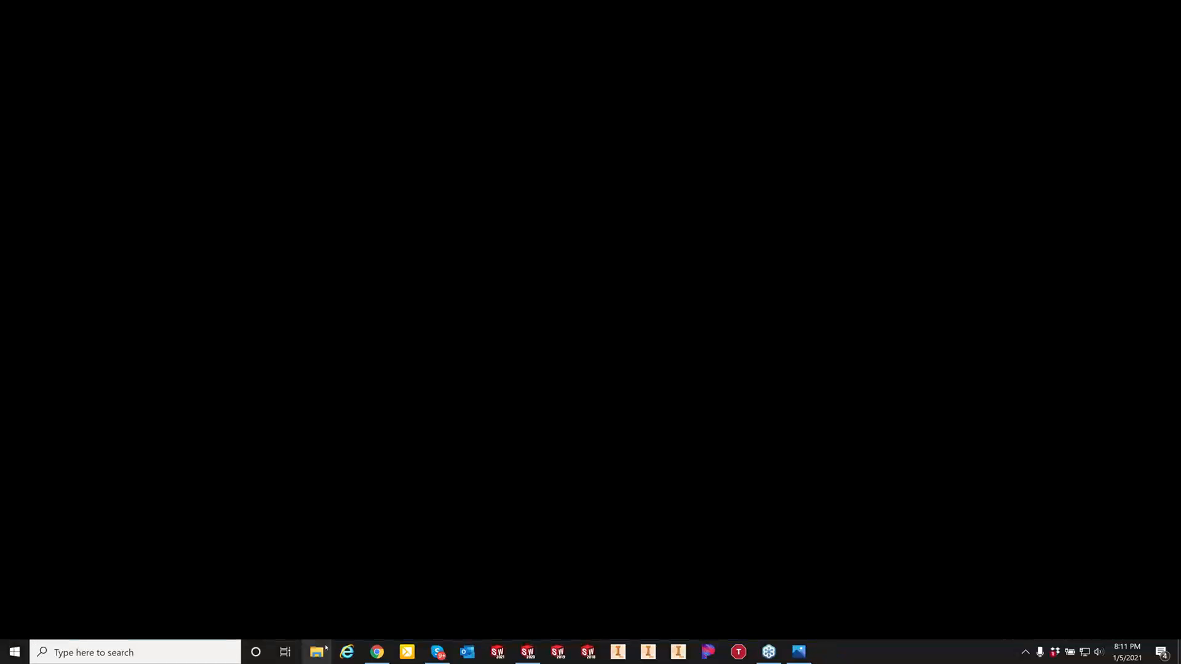
pyautogui.click(325, 650)
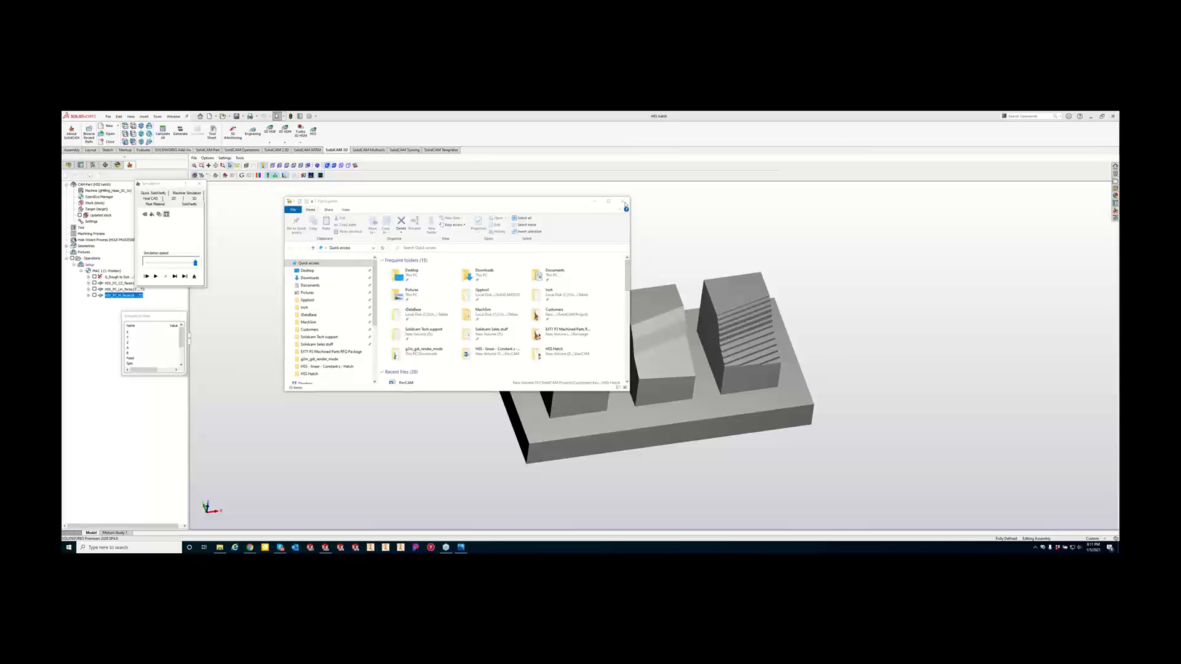
pyautogui.click(625, 202)
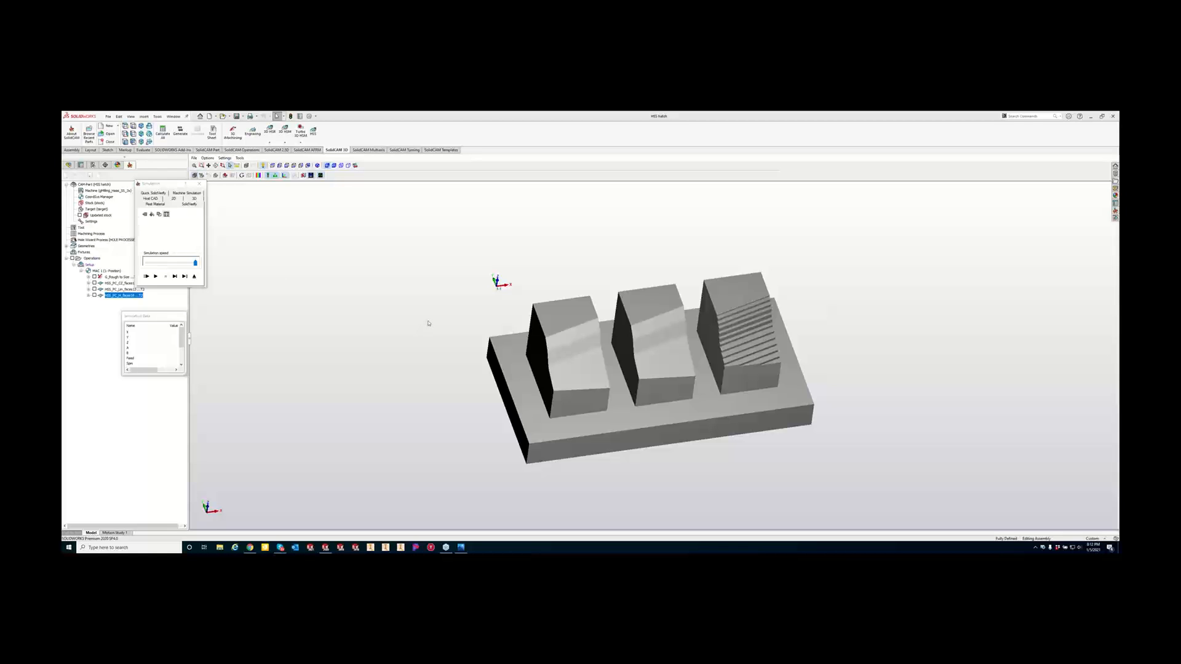
pyautogui.click(1092, 117)
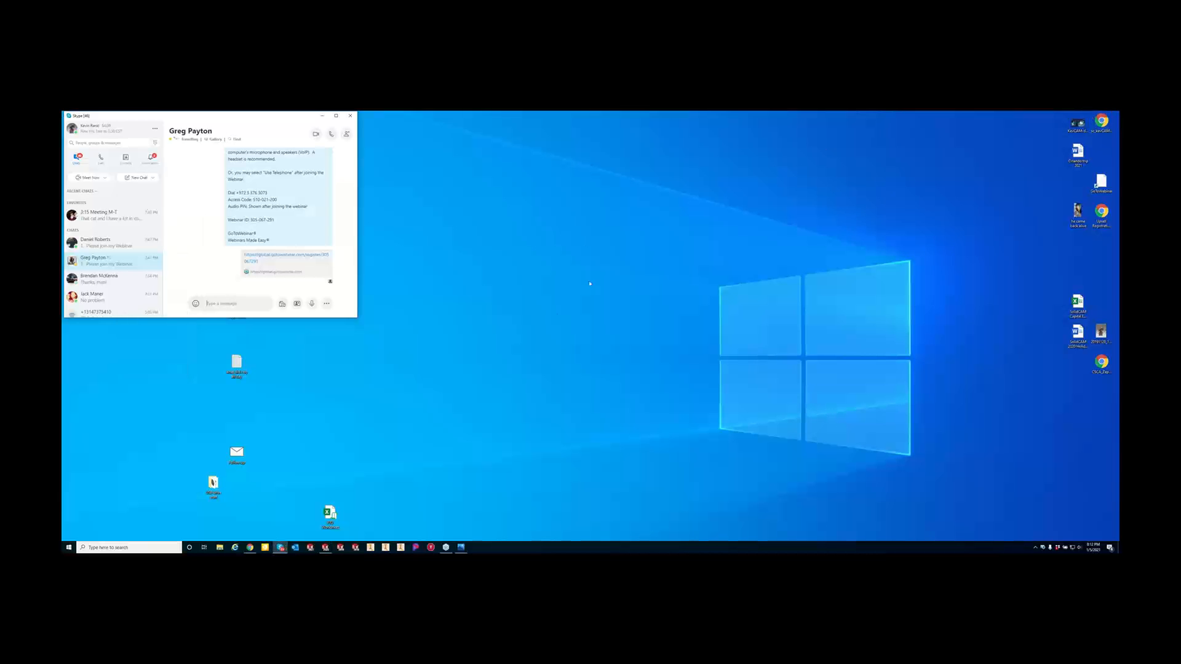
# Close the Skype chat window and open the Windows display settings from the desktop.
pyautogui.click(350, 116)
pyautogui.rightClick(406, 305)
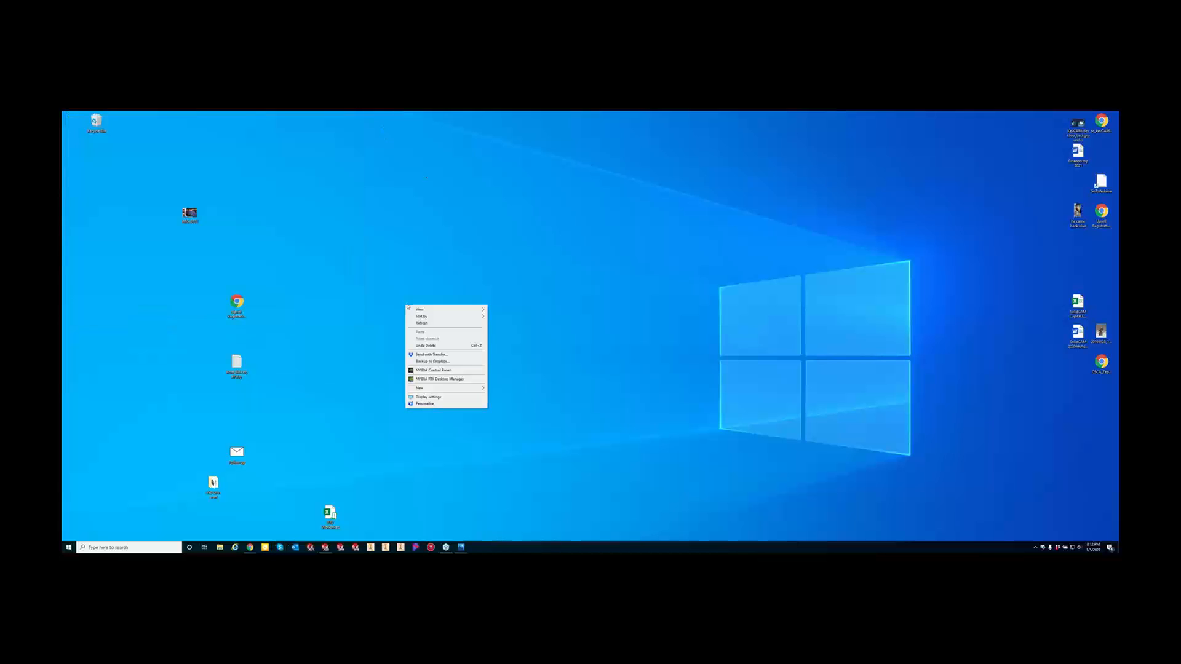
pyautogui.click(426, 398)
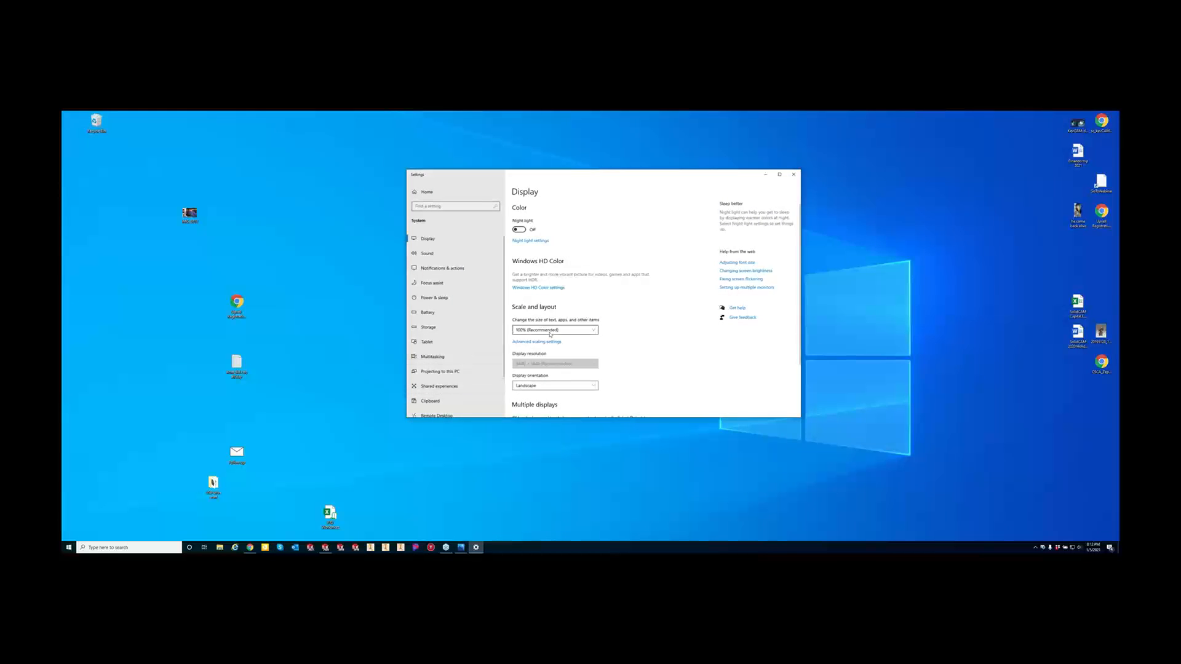
# Check the scaling, resolution and multiple display options in the Windows display settings, then close them.
pyautogui.scroll(-2, 600, 345)
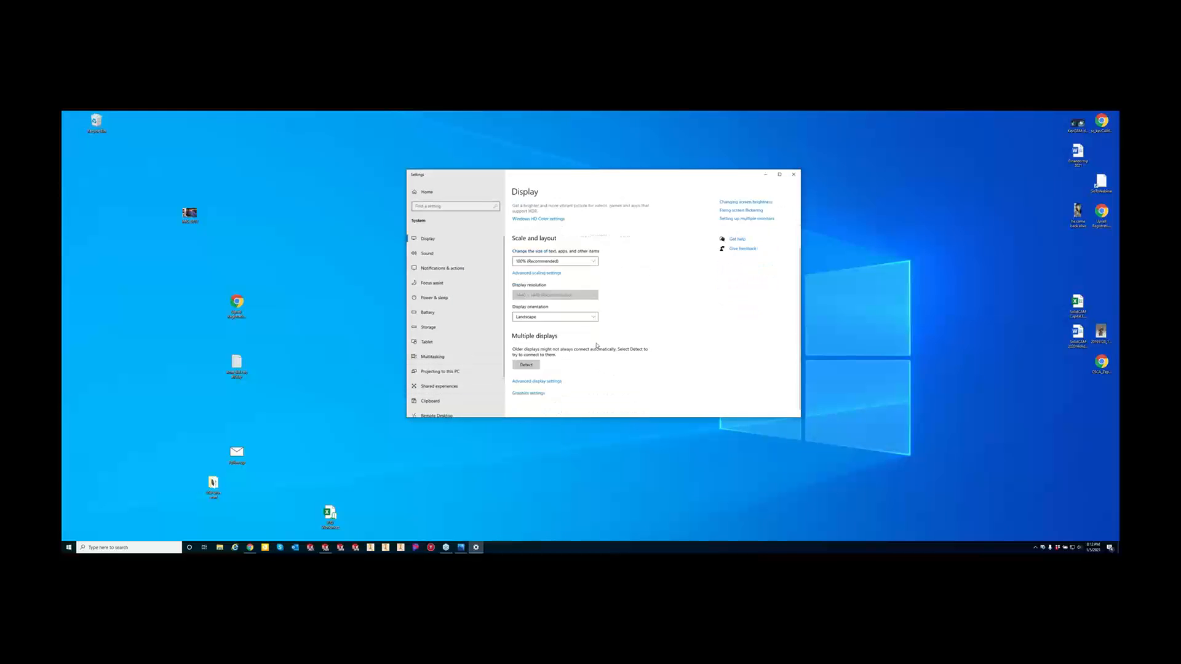
pyautogui.scroll(2, 591, 295)
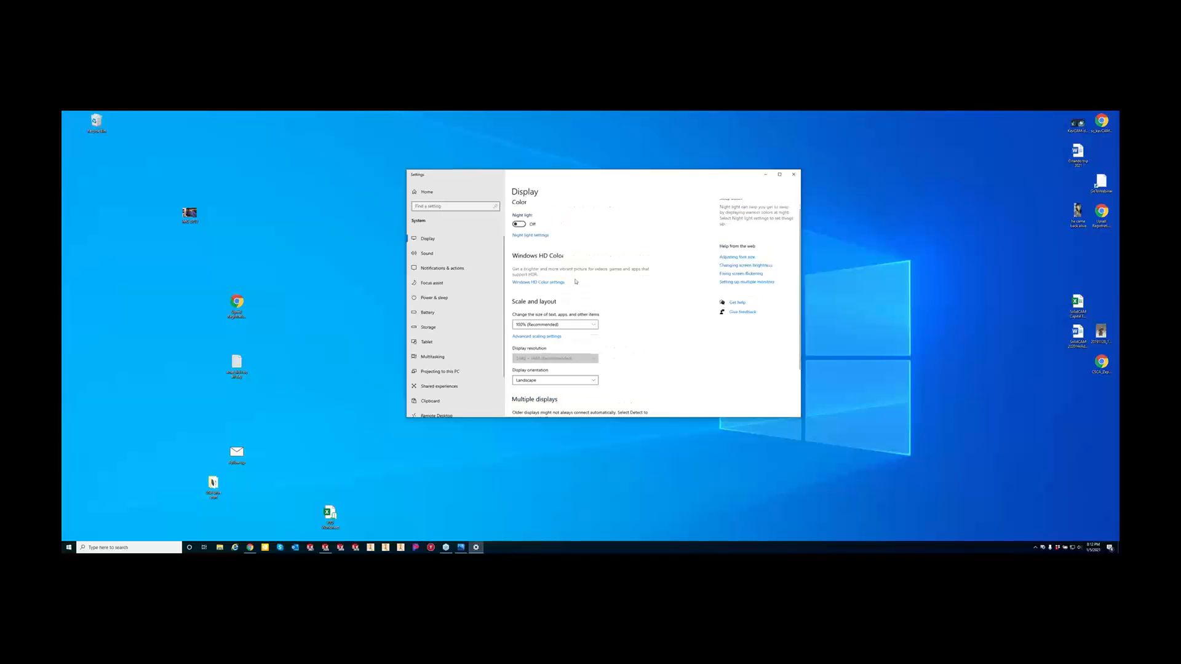
pyautogui.click(577, 331)
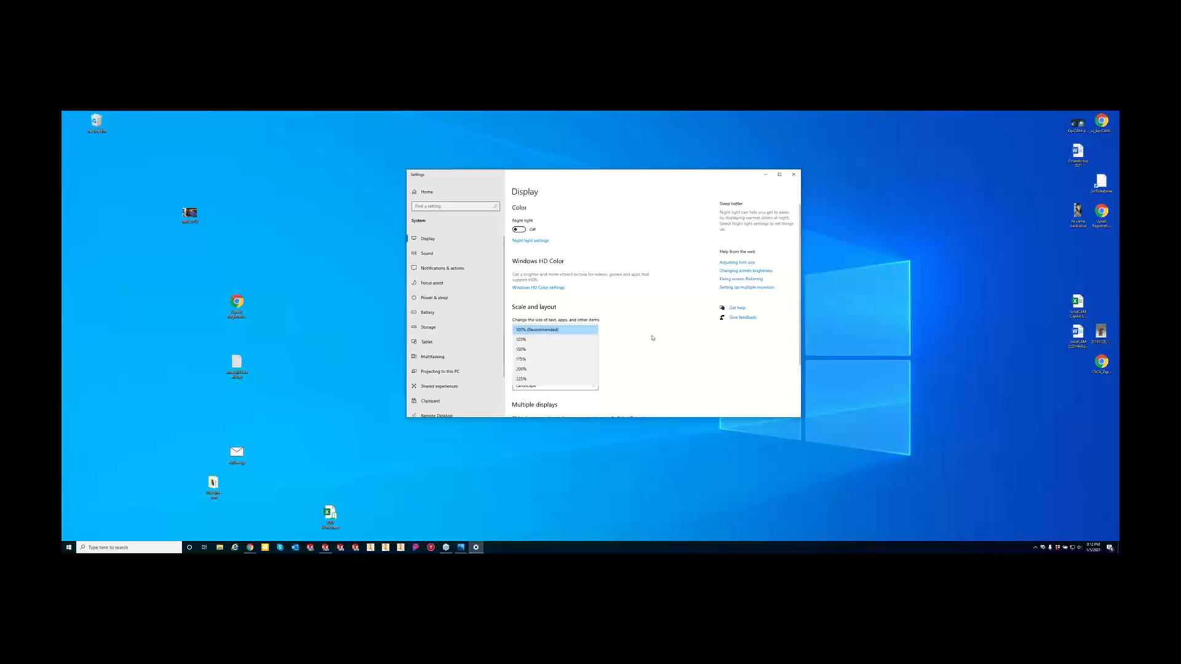
pyautogui.click(625, 334)
pyautogui.scroll(-2, 627, 337)
pyautogui.scroll(2, 626, 337)
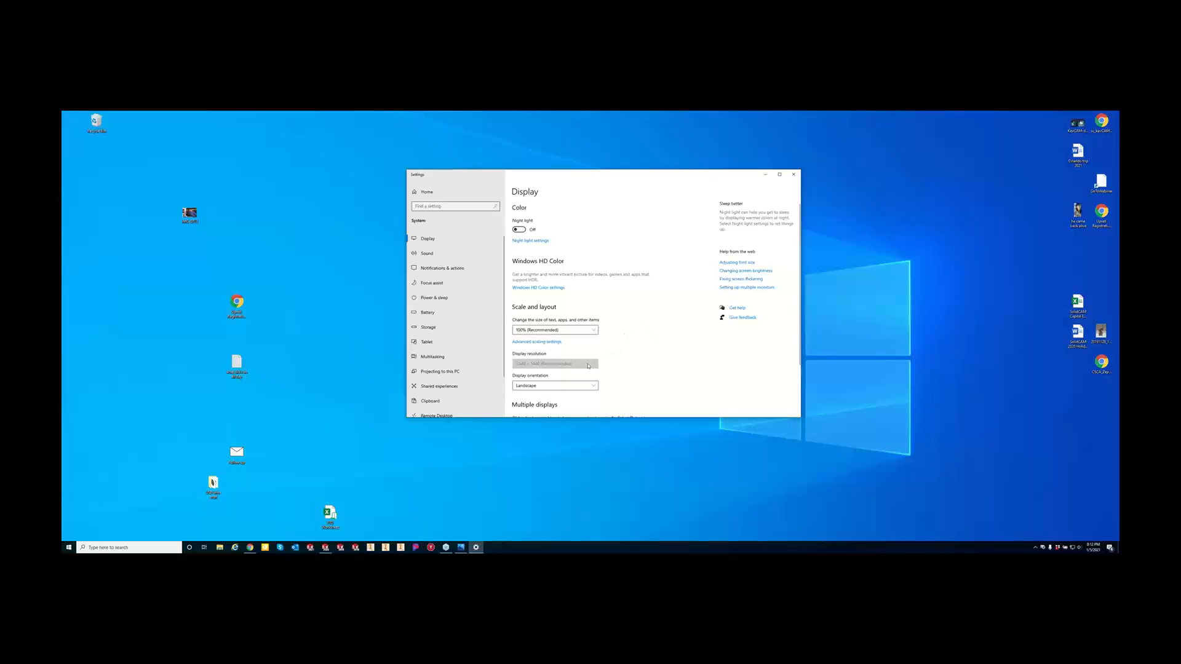
pyautogui.scroll(-2, 606, 394)
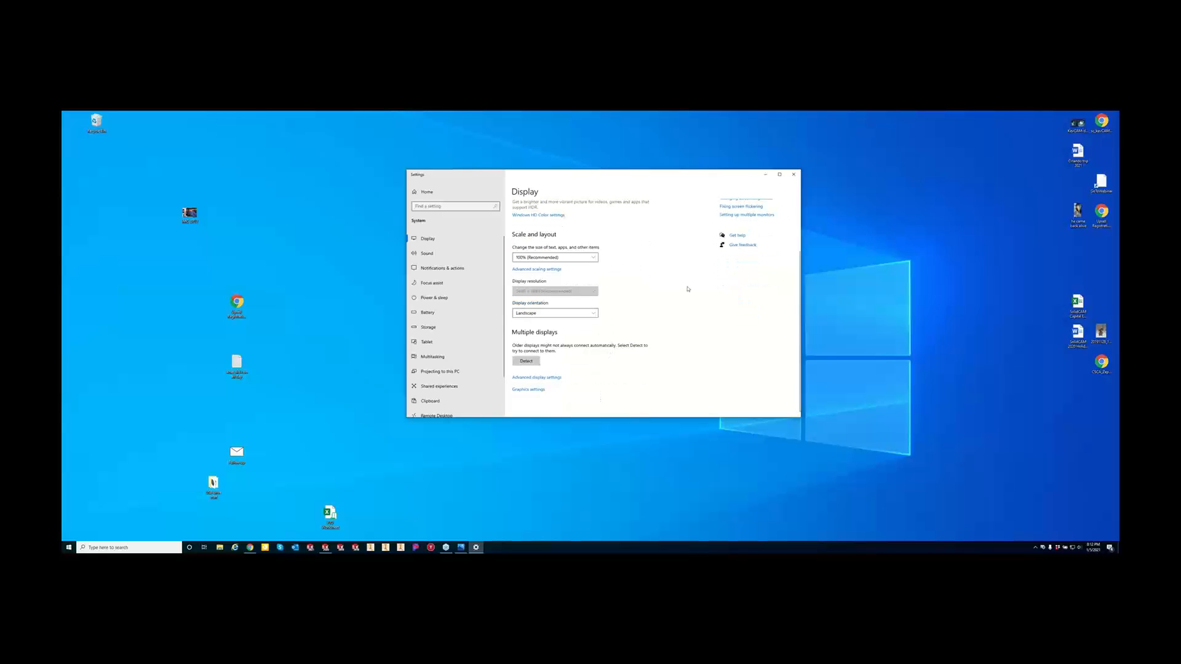
pyautogui.click(794, 174)
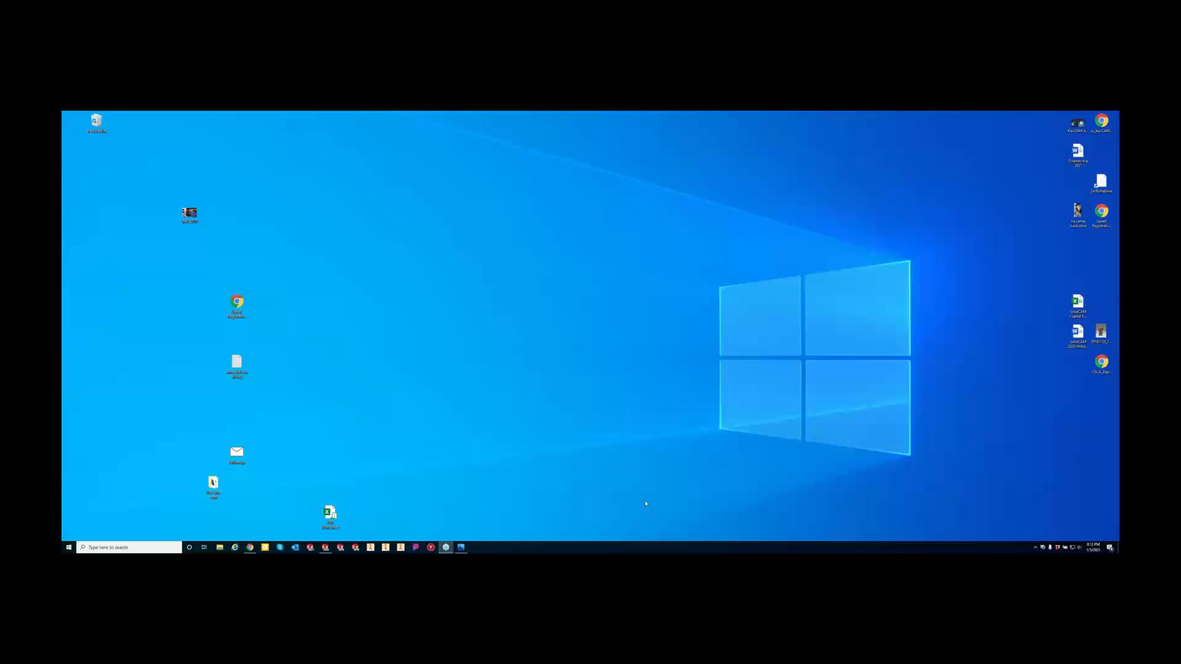
# Switch back to SOLIDWORKS, restart the Hatch simulation and pause it to examine the rough steps on the Hatch block.
pyautogui.click(327, 547)
pyautogui.click(148, 277)
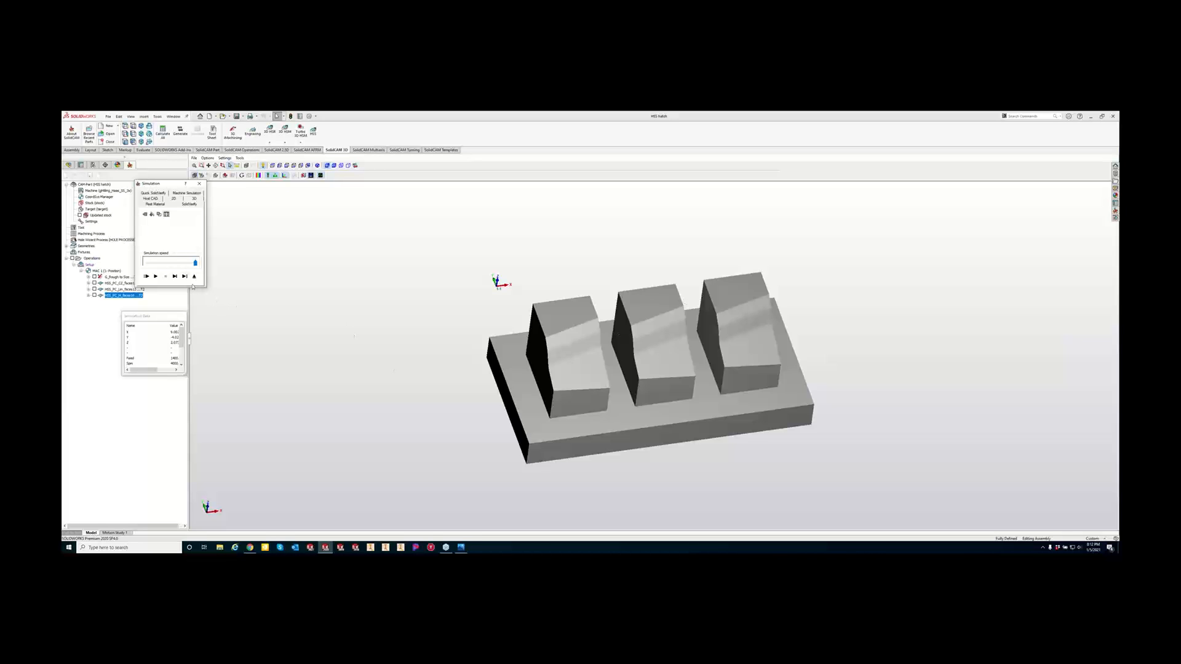
pyautogui.click(175, 277)
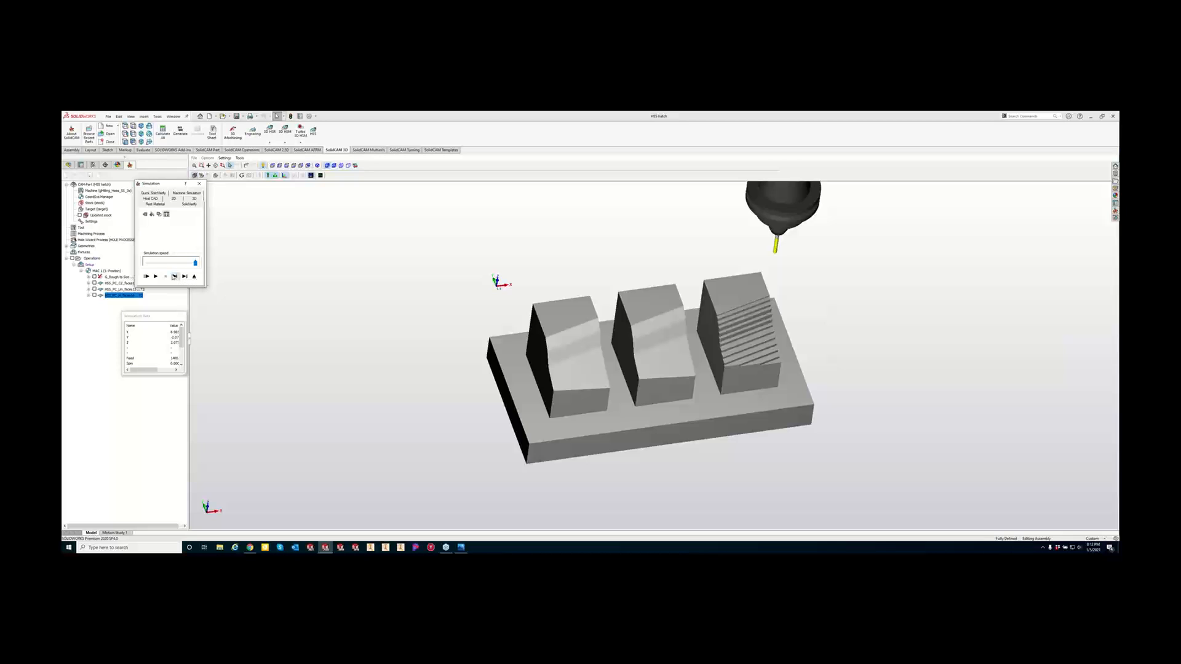
pyautogui.click(174, 276)
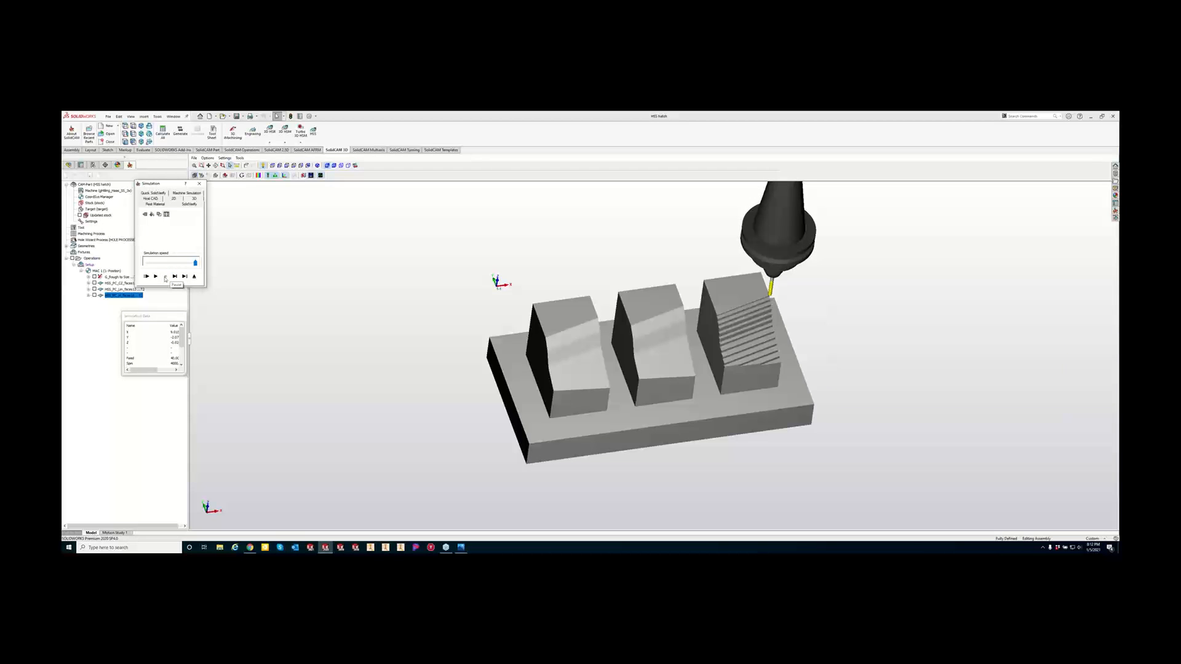
pyautogui.click(157, 277)
pyautogui.click(166, 278)
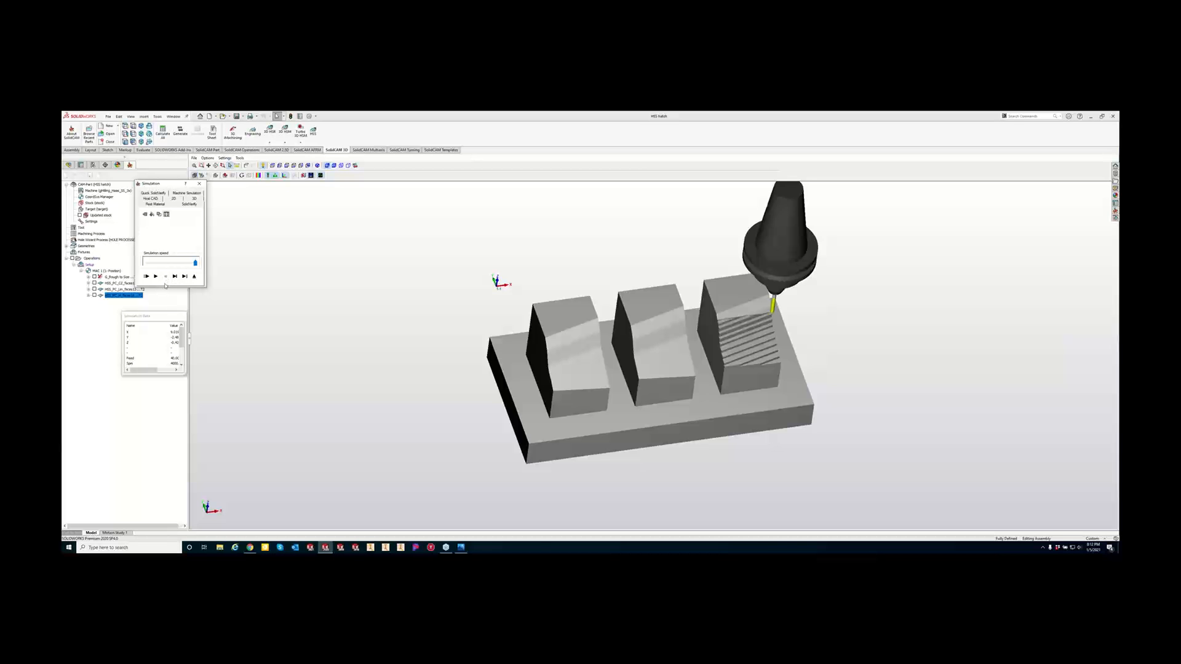
pyautogui.scroll(9, 165, 286)
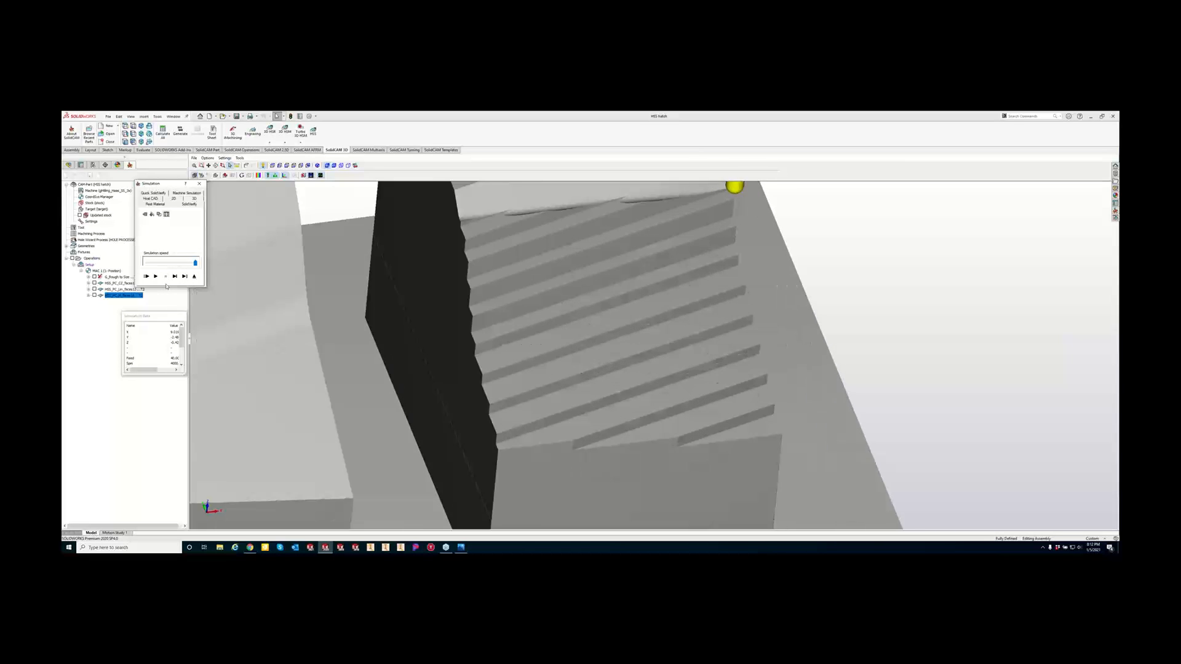
pyautogui.scroll(-2, 166, 286)
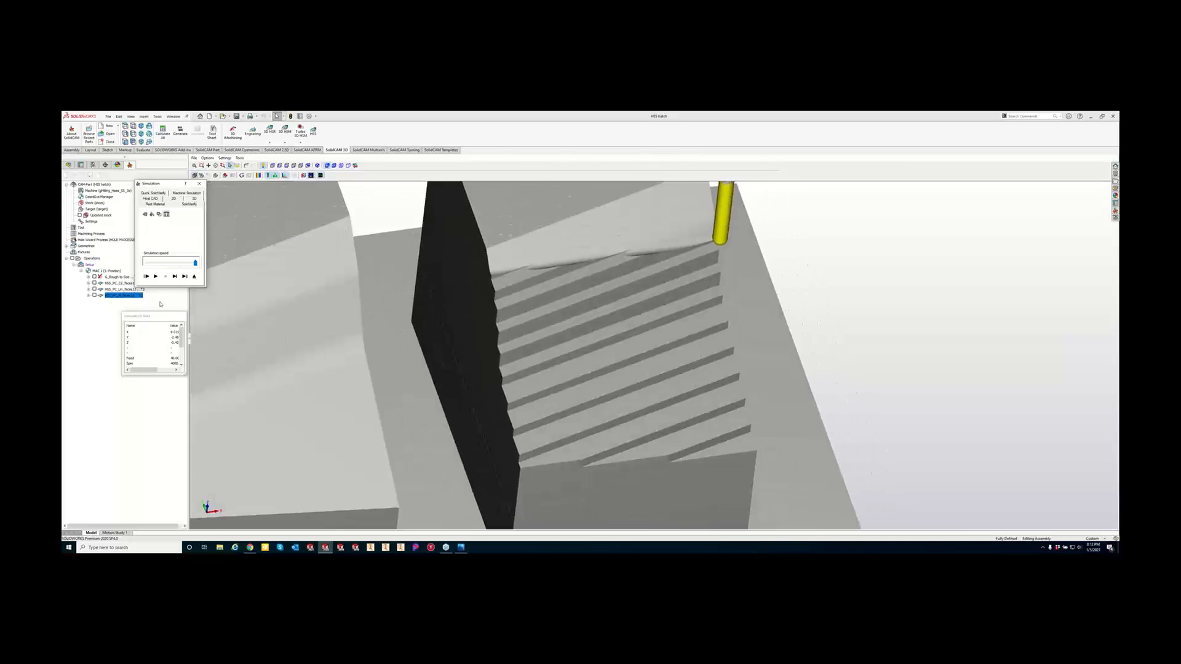
# Run the Hatch simulation to the end, compare the surface finish of the three blocks and close the simulation.
pyautogui.click(155, 277)
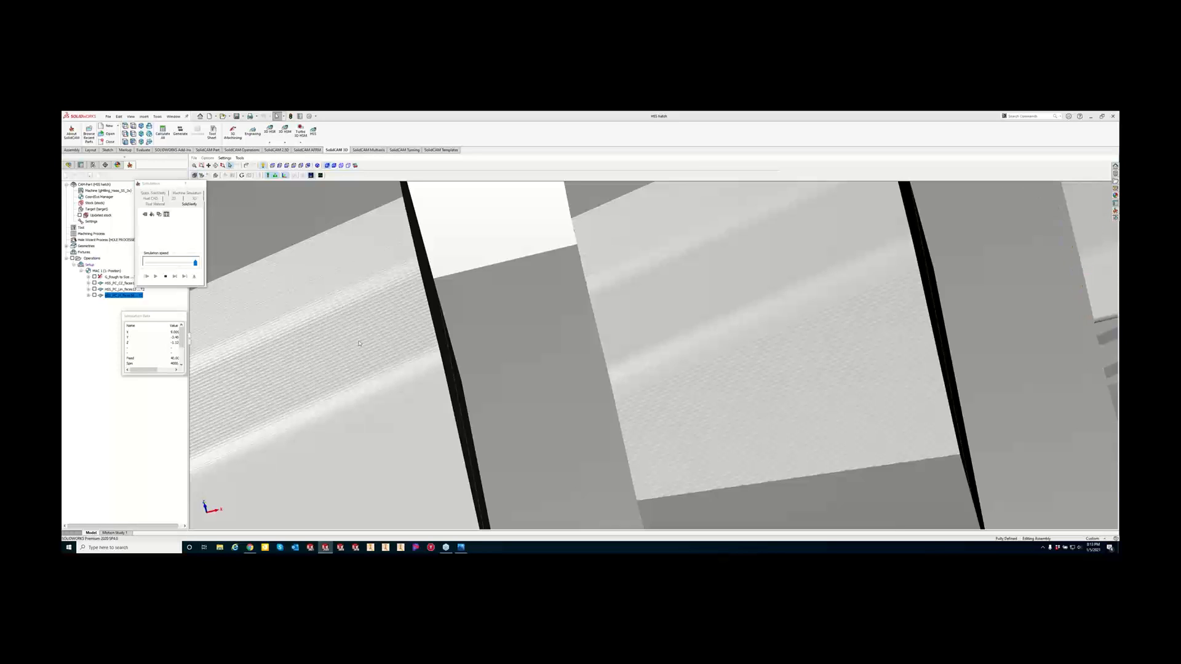
pyautogui.scroll(-5, 363, 369)
pyautogui.scroll(8, 368, 414)
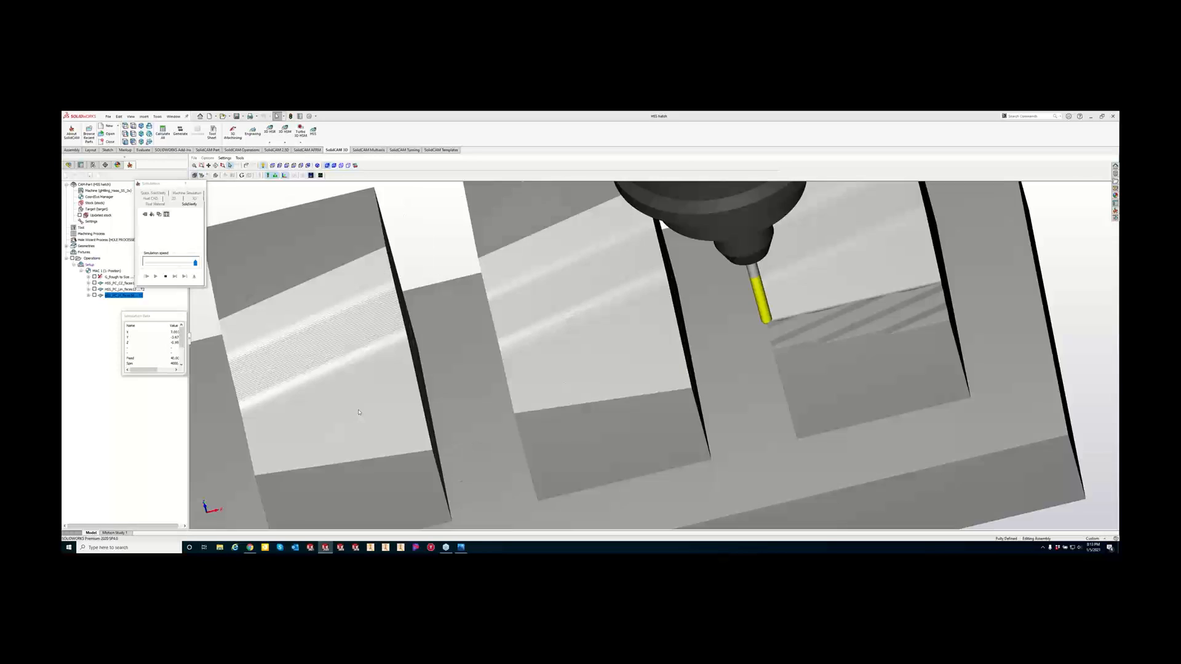
pyautogui.scroll(-8, 360, 408)
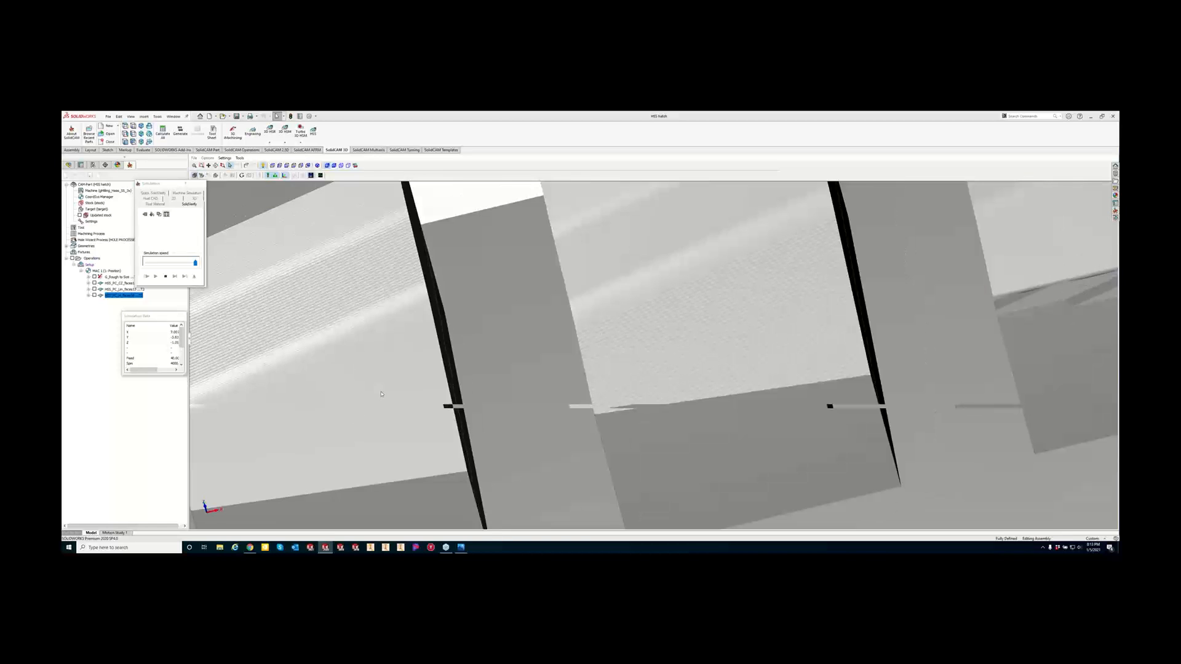
pyautogui.scroll(8, 649, 329)
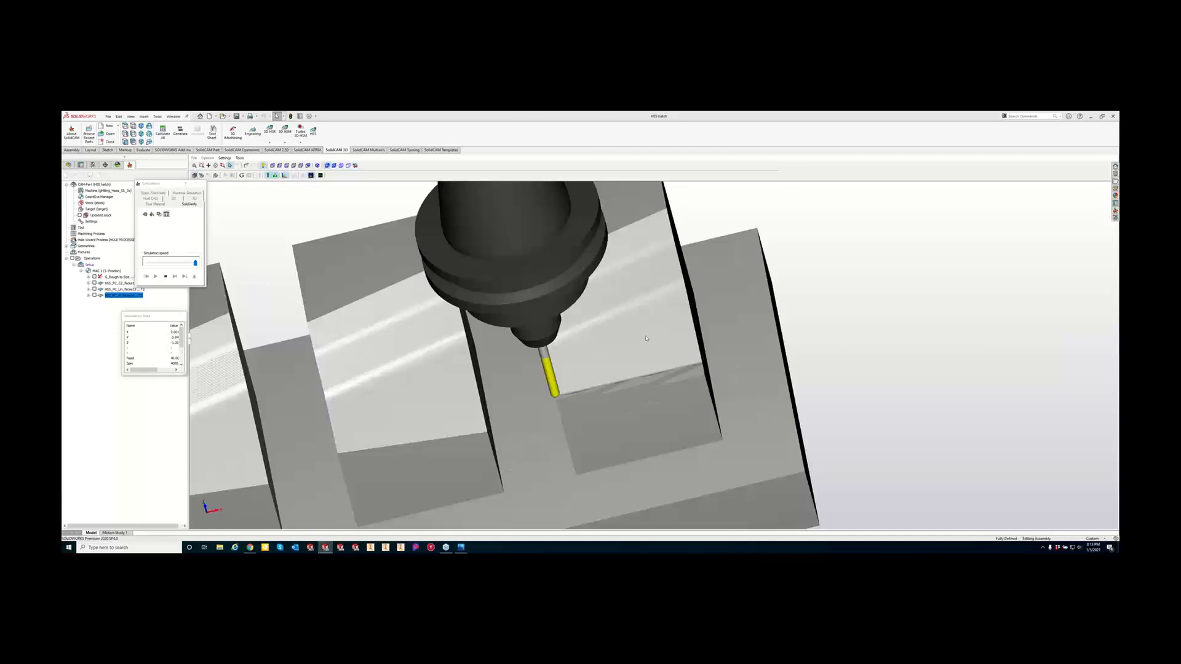
pyautogui.scroll(-5, 639, 348)
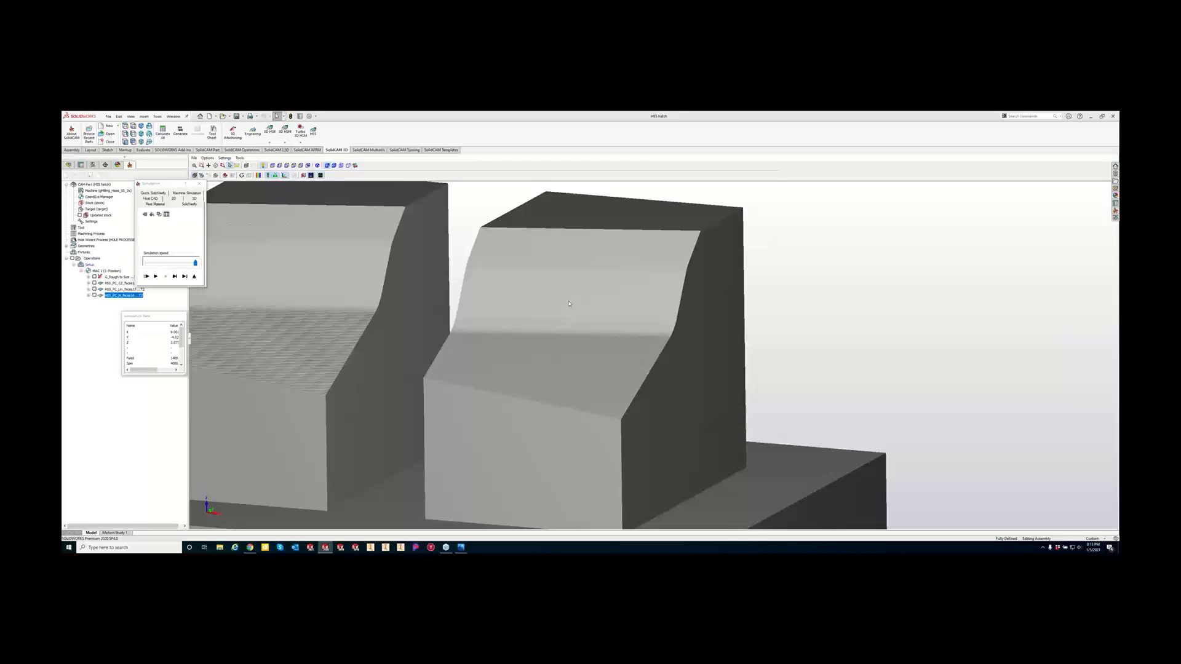
pyautogui.scroll(-2, 569, 303)
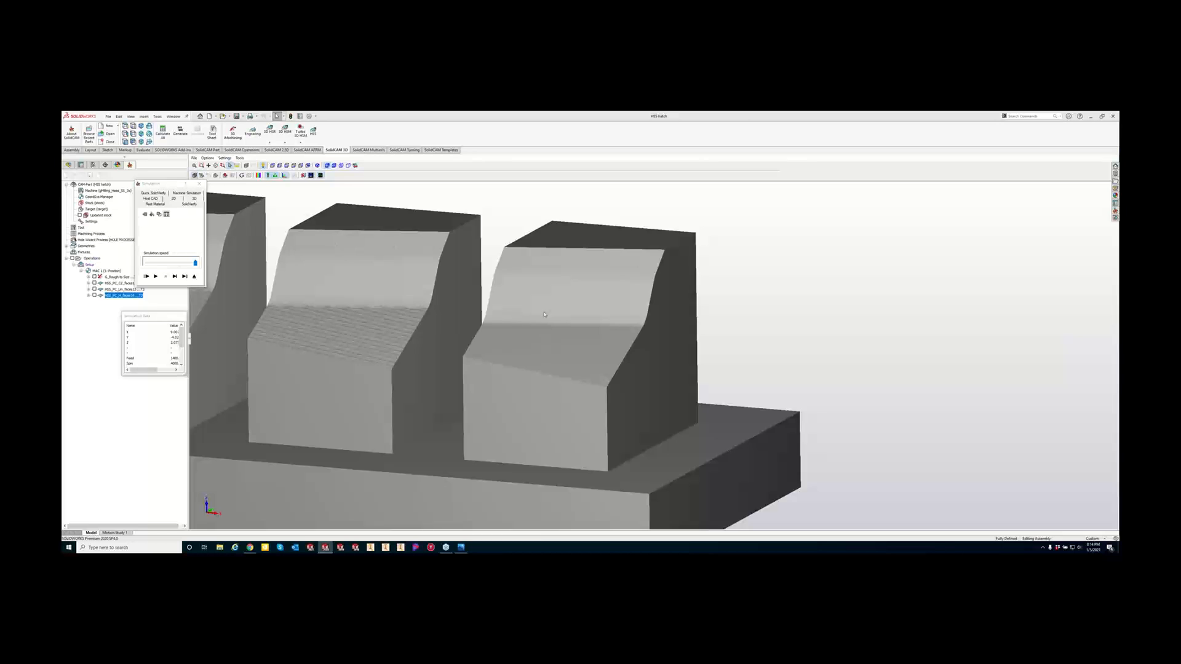
pyautogui.scroll(-5, 544, 314)
pyautogui.moveTo(422, 330); pyautogui.dragTo(541, 327, button='middle')
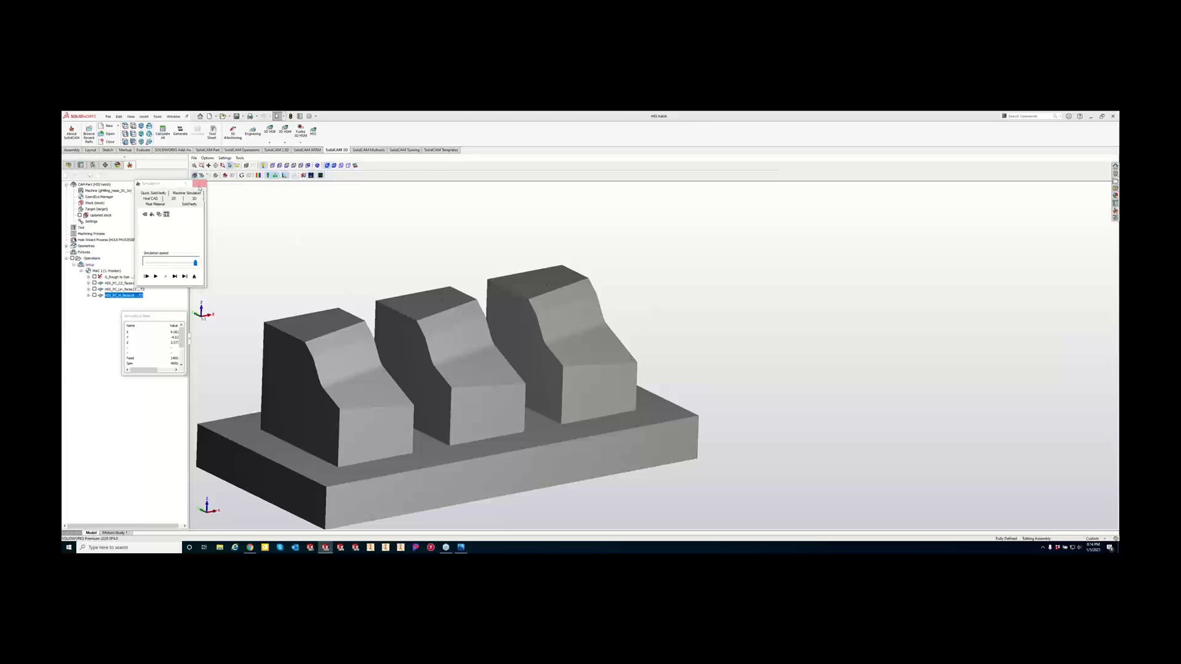
pyautogui.click(199, 184)
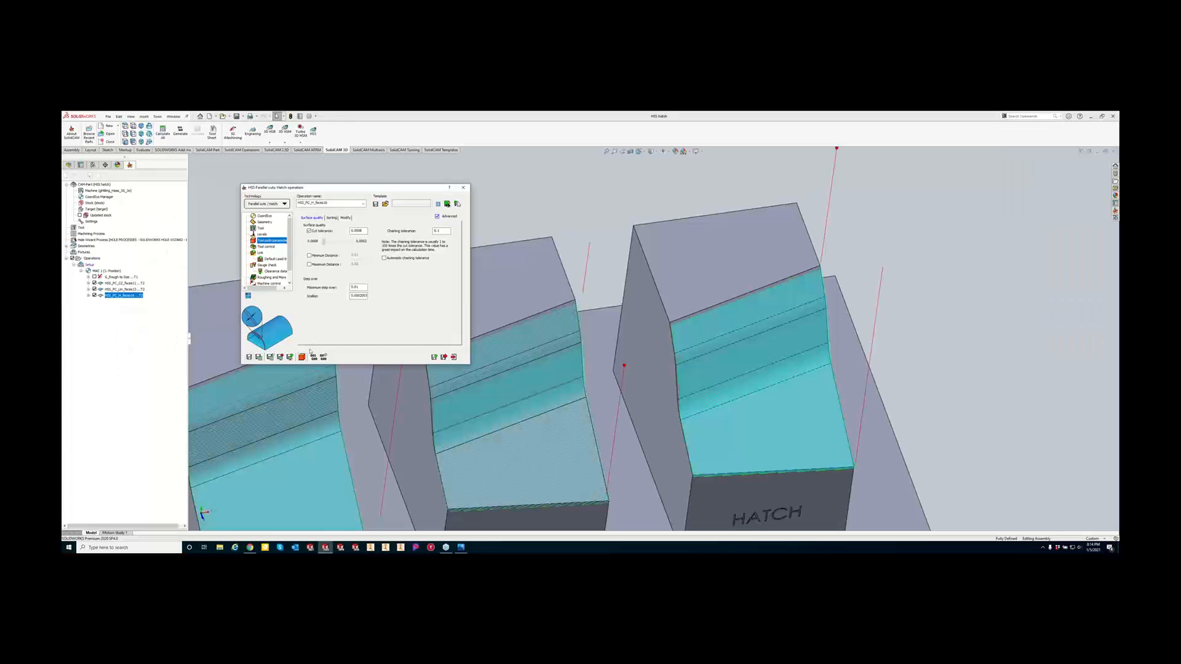
# Simulate the Hatch operation again in SolidVerify and run it through to the finished block.
pyautogui.press('Escape')
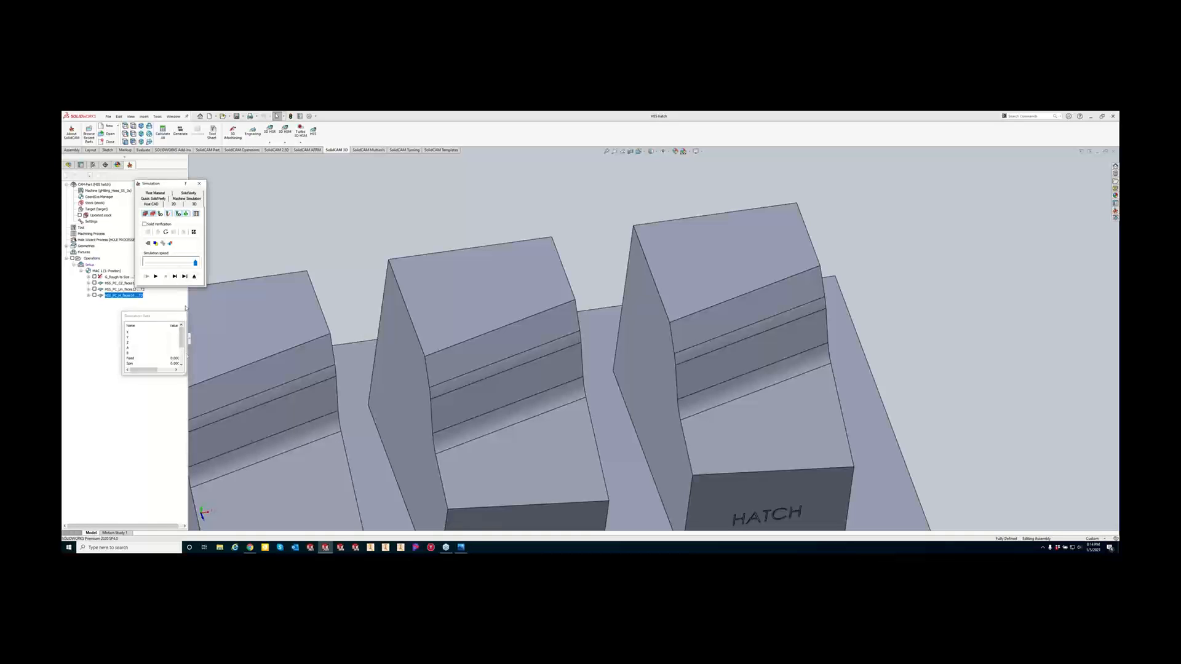
pyautogui.click(189, 194)
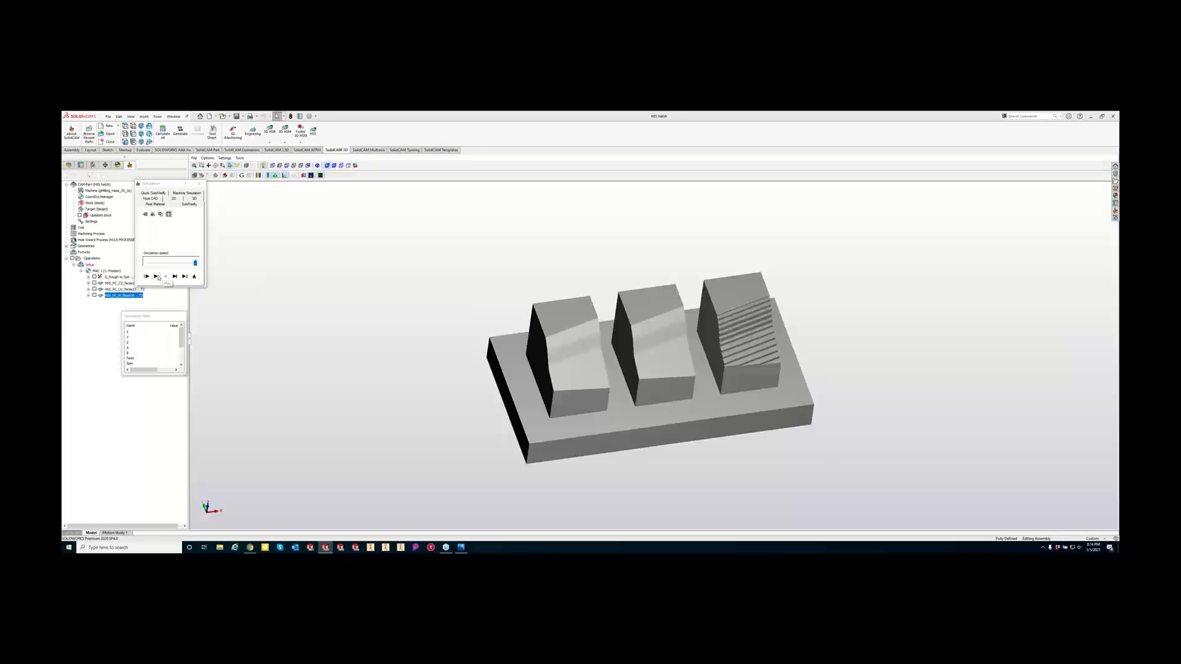
pyautogui.click(169, 277)
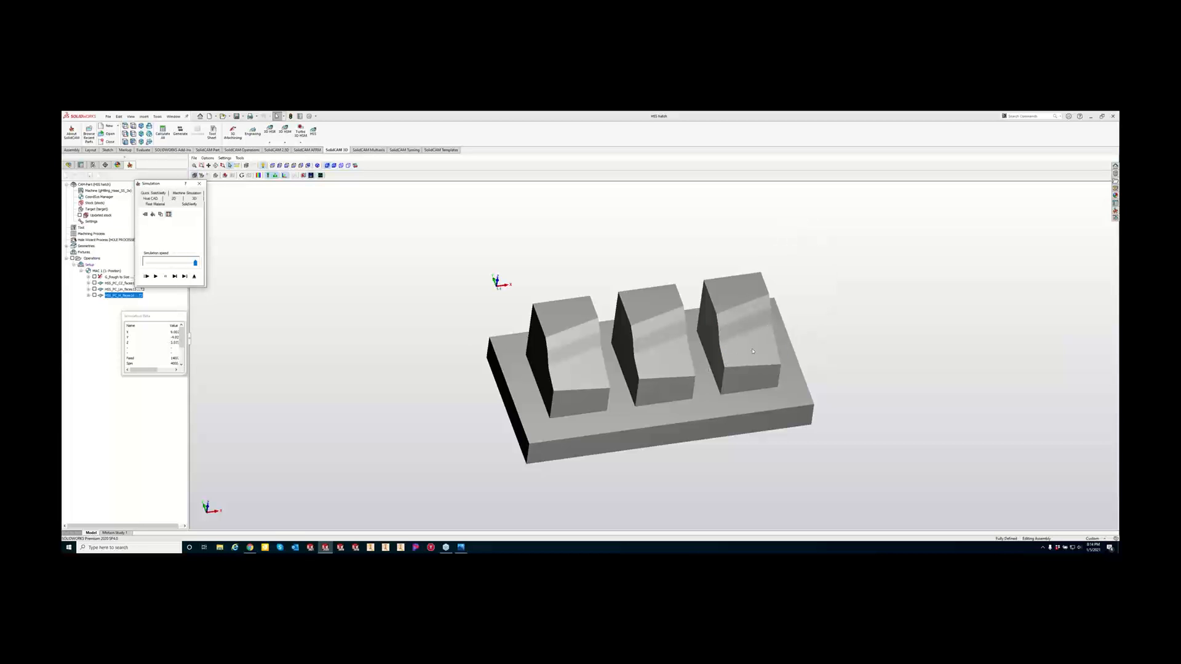
# Run the target and machined stock comparison on the Linear, Constant Z and Hatch blocks and move its options window aside.
pyautogui.scroll(5, 752, 351)
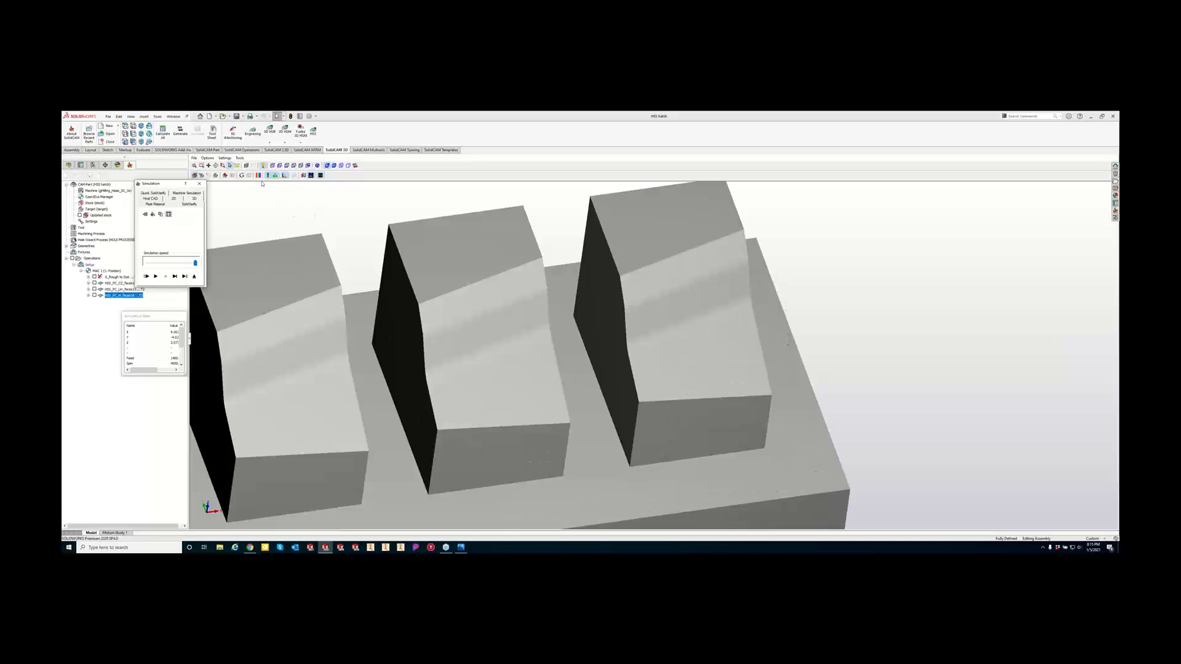
pyautogui.click(259, 177)
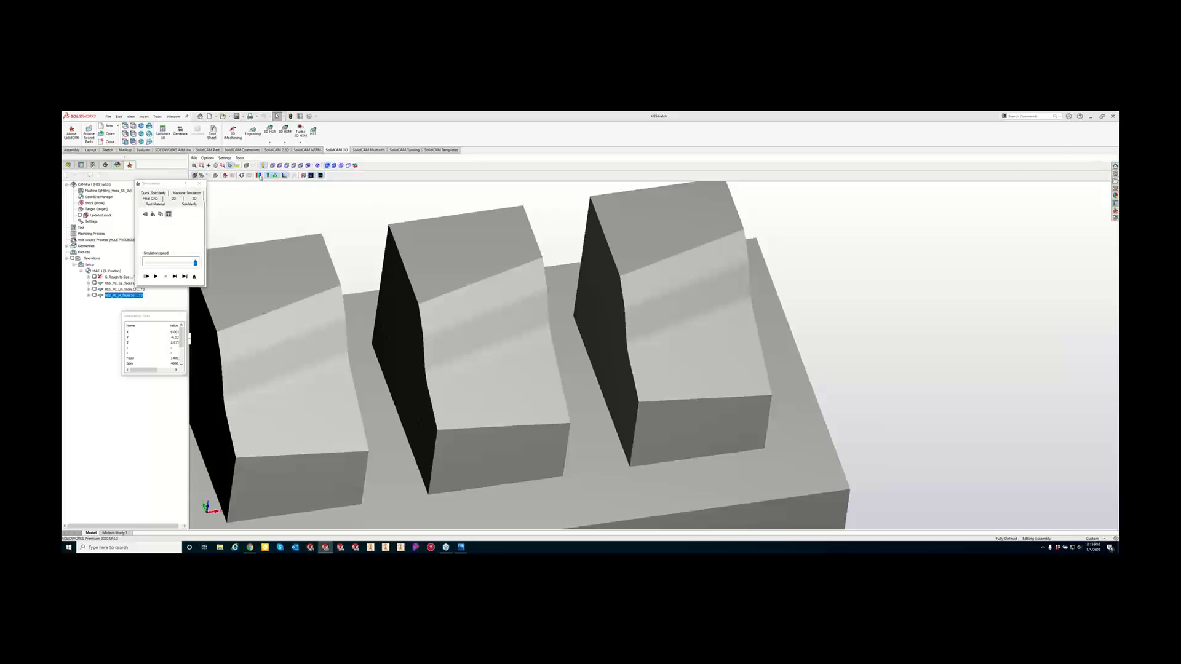
pyautogui.click(259, 176)
pyautogui.click(996, 177)
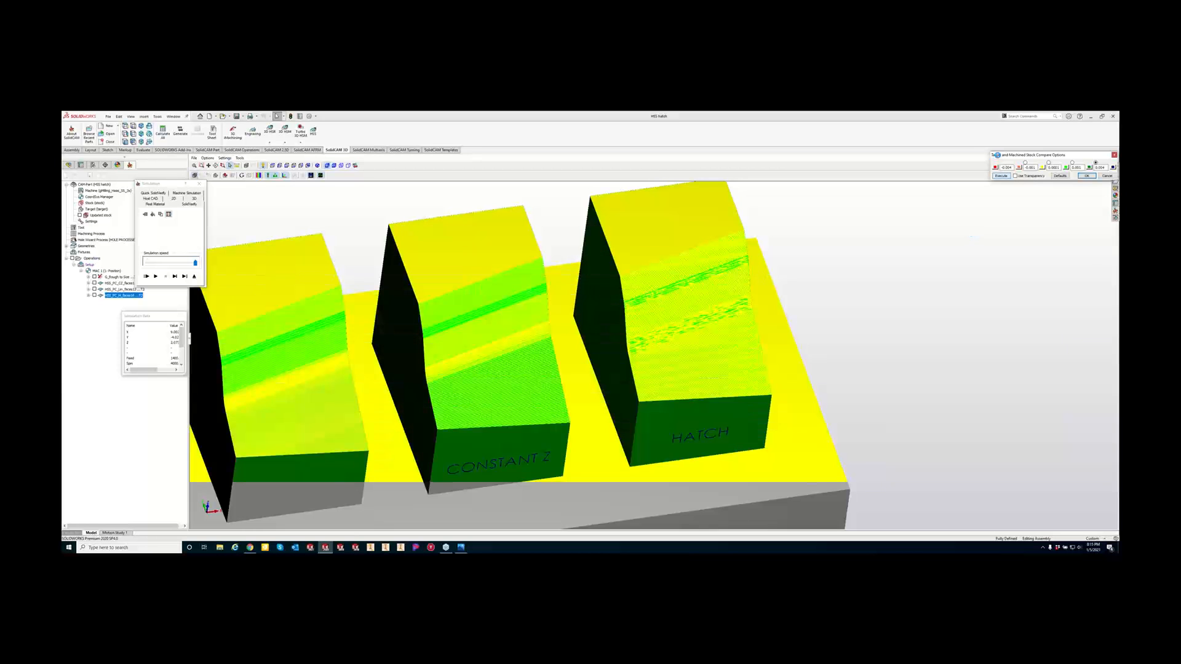
pyautogui.moveTo(1009, 155); pyautogui.dragTo(835, 151)
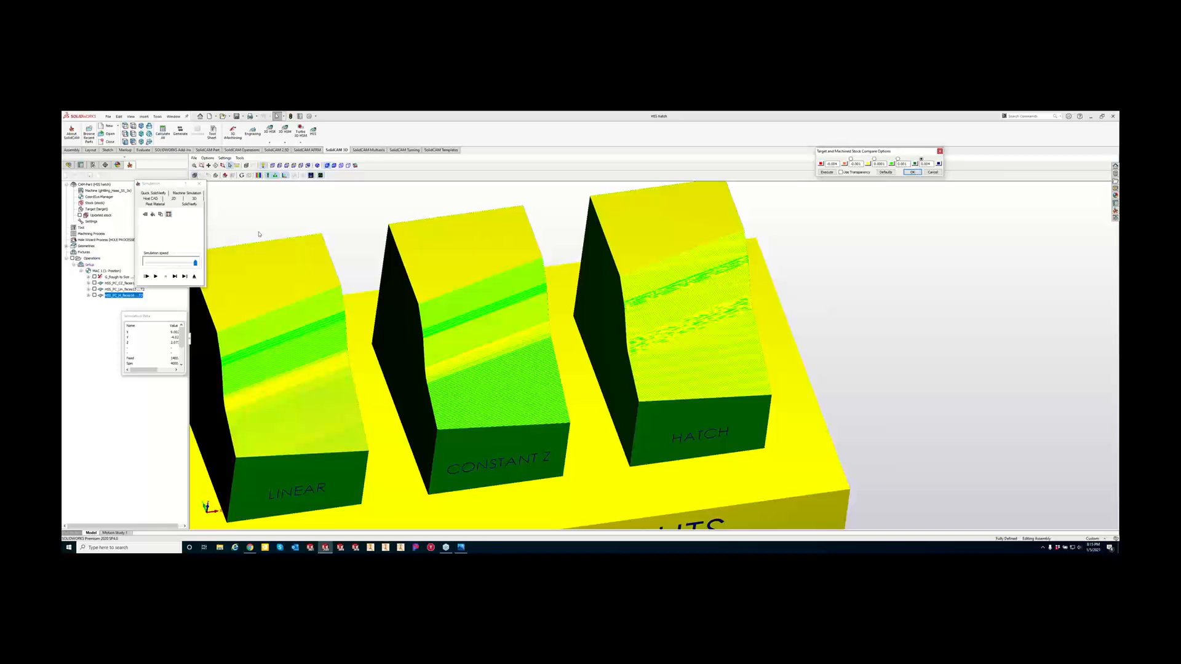
# Close the simulation and the HSS Parallel Cuts Hatch operation dialog.
pyautogui.click(192, 183)
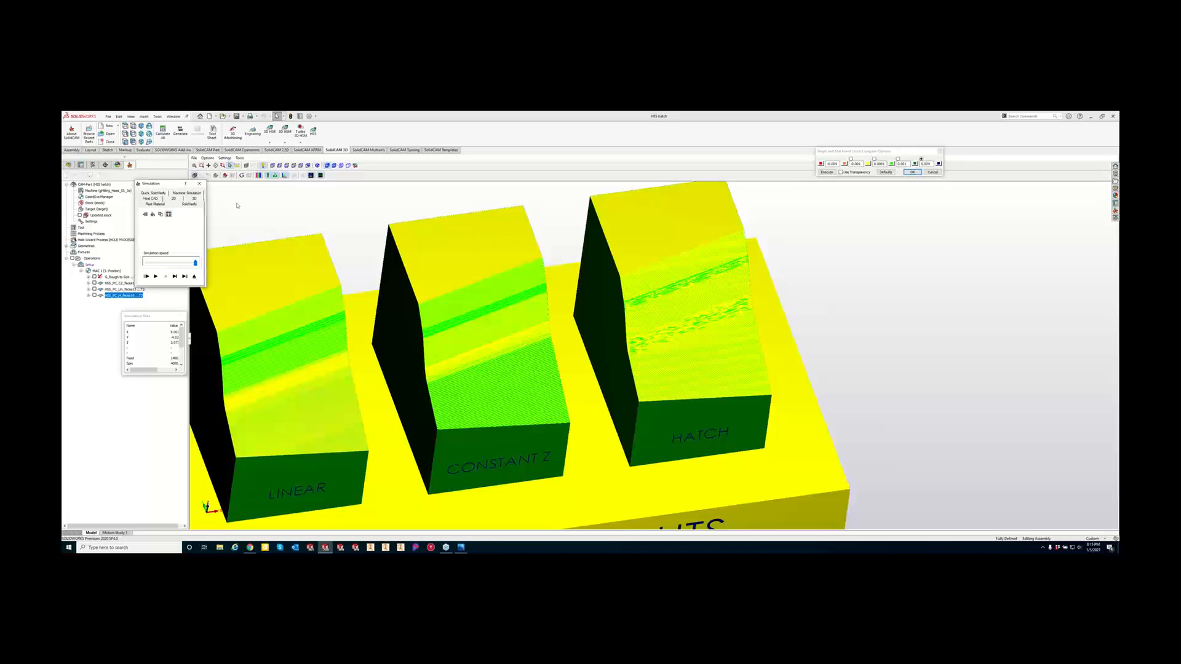
pyautogui.click(198, 184)
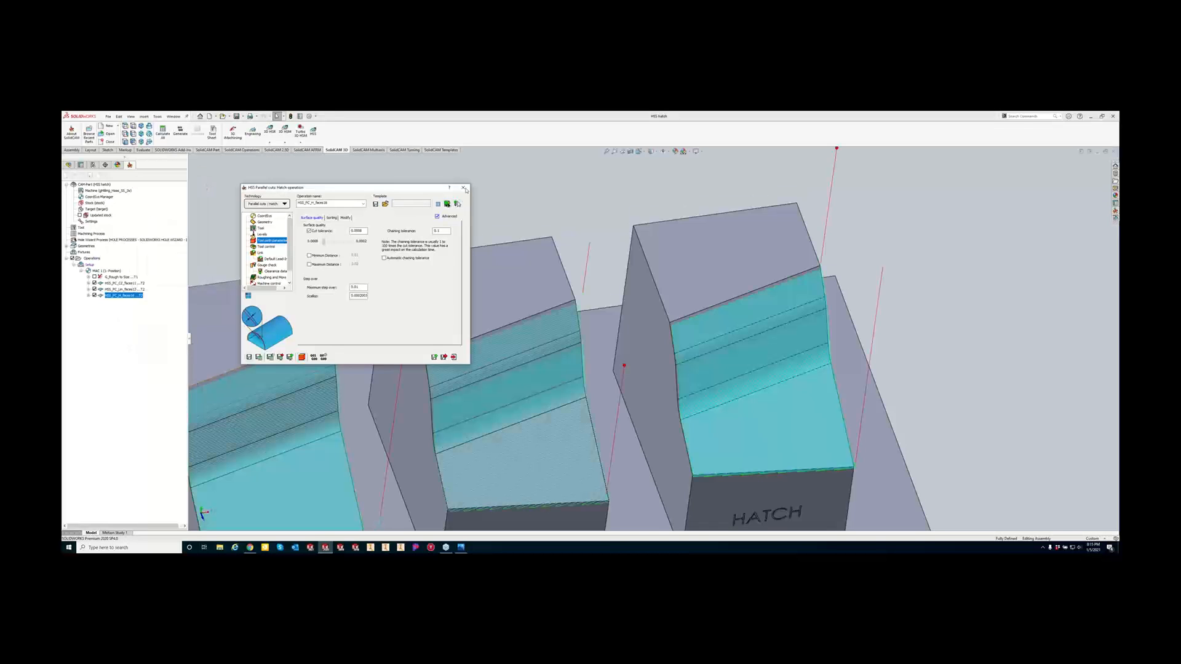
pyautogui.click(465, 189)
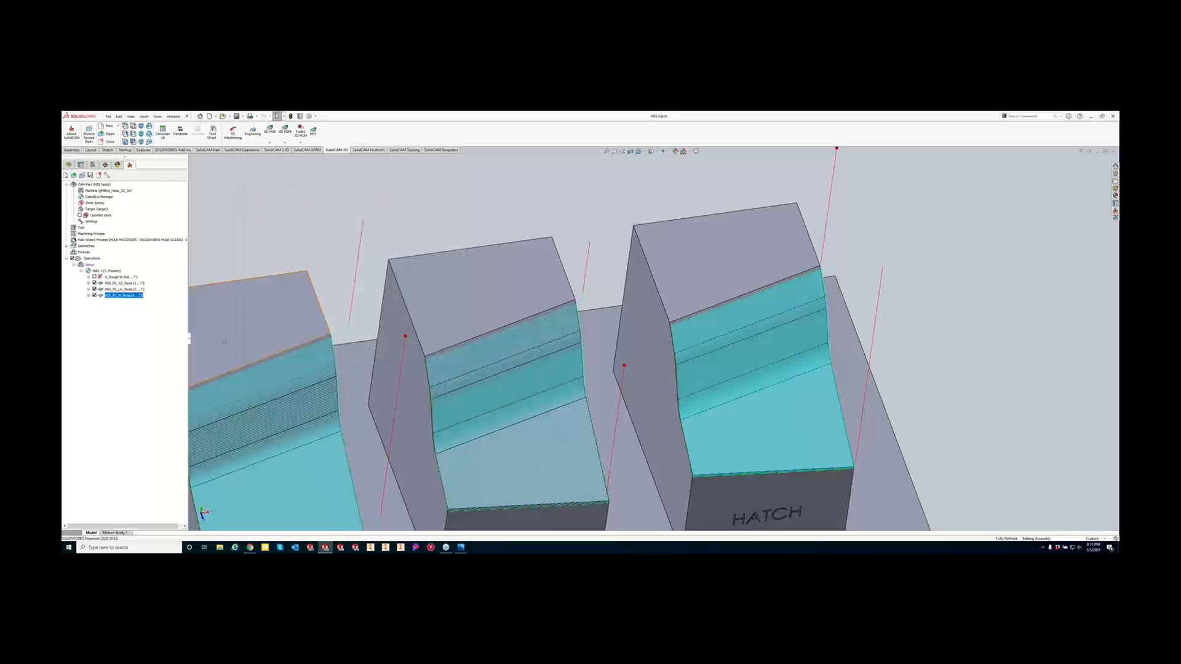
# Widen the CAM tree and show the machining time beside each operation.
pyautogui.moveTo(189, 342); pyautogui.dragTo(225, 342)
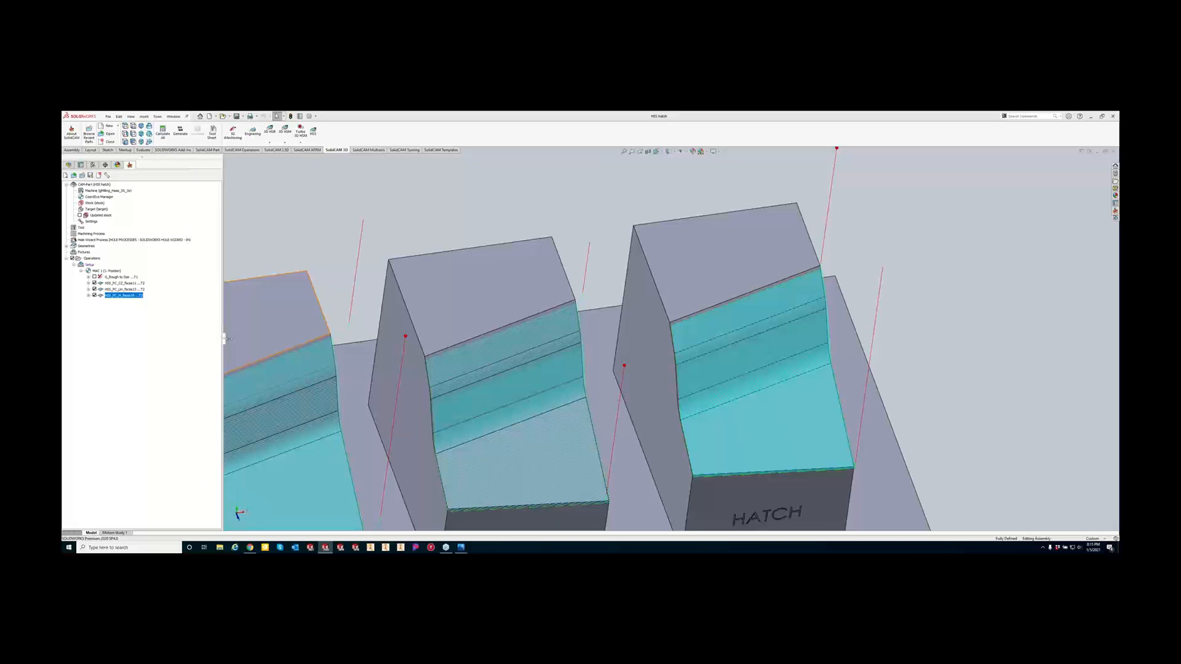
pyautogui.click(92, 258)
pyautogui.rightClick(94, 261)
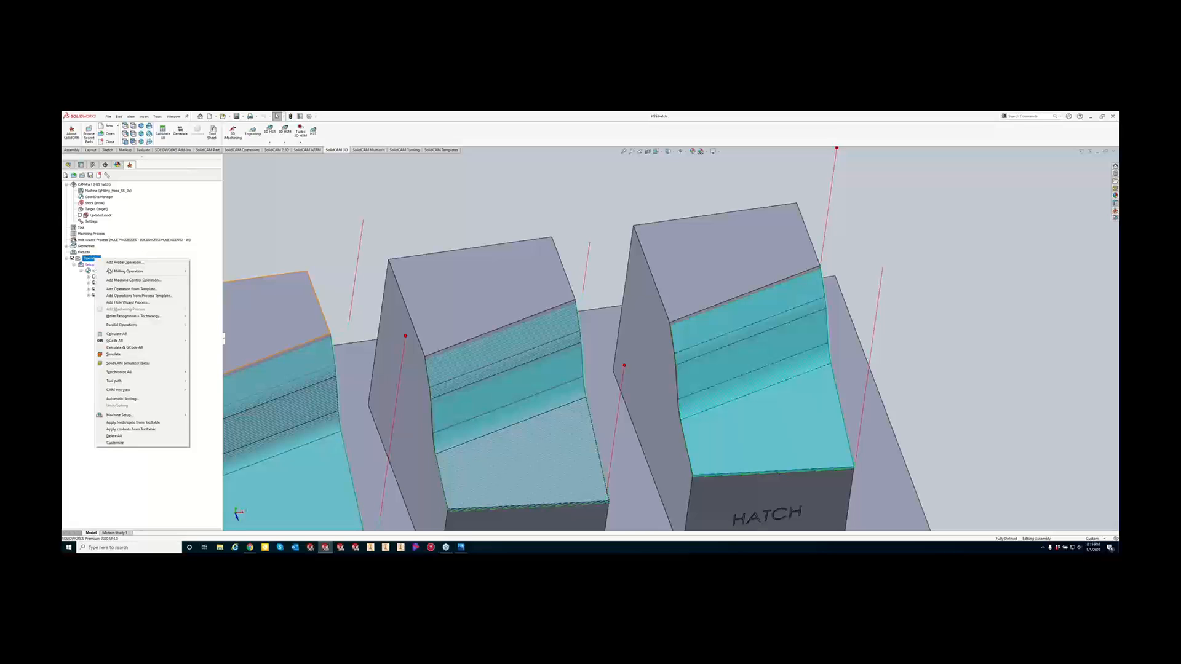
pyautogui.moveTo(133, 395)
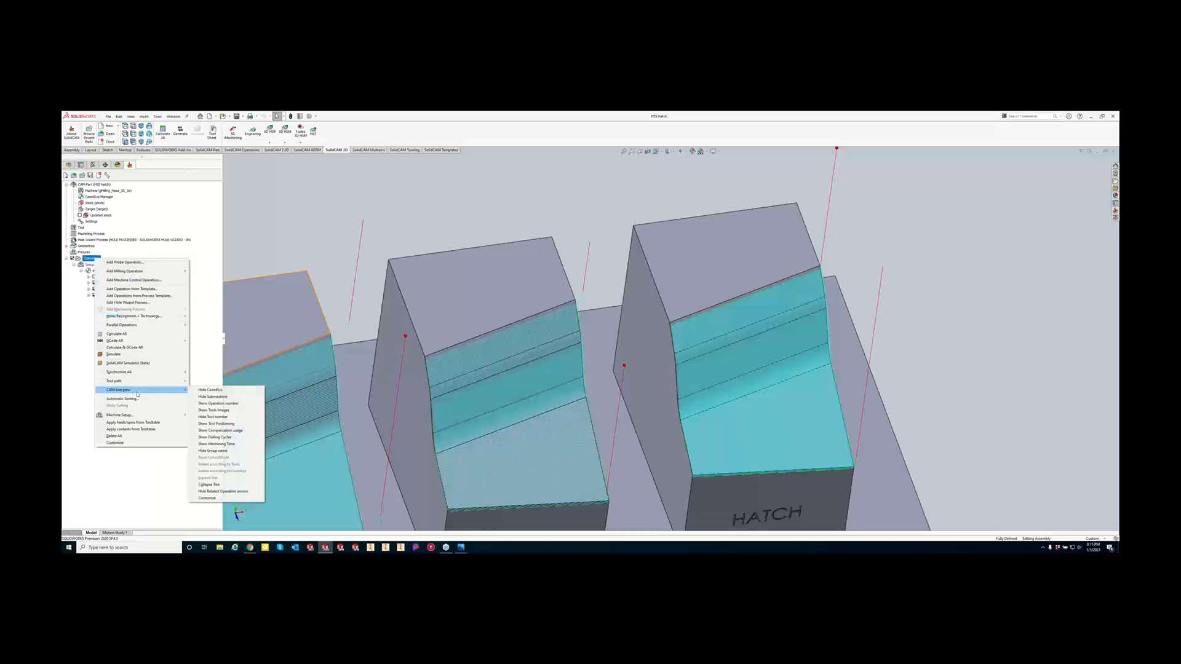
pyautogui.click(219, 444)
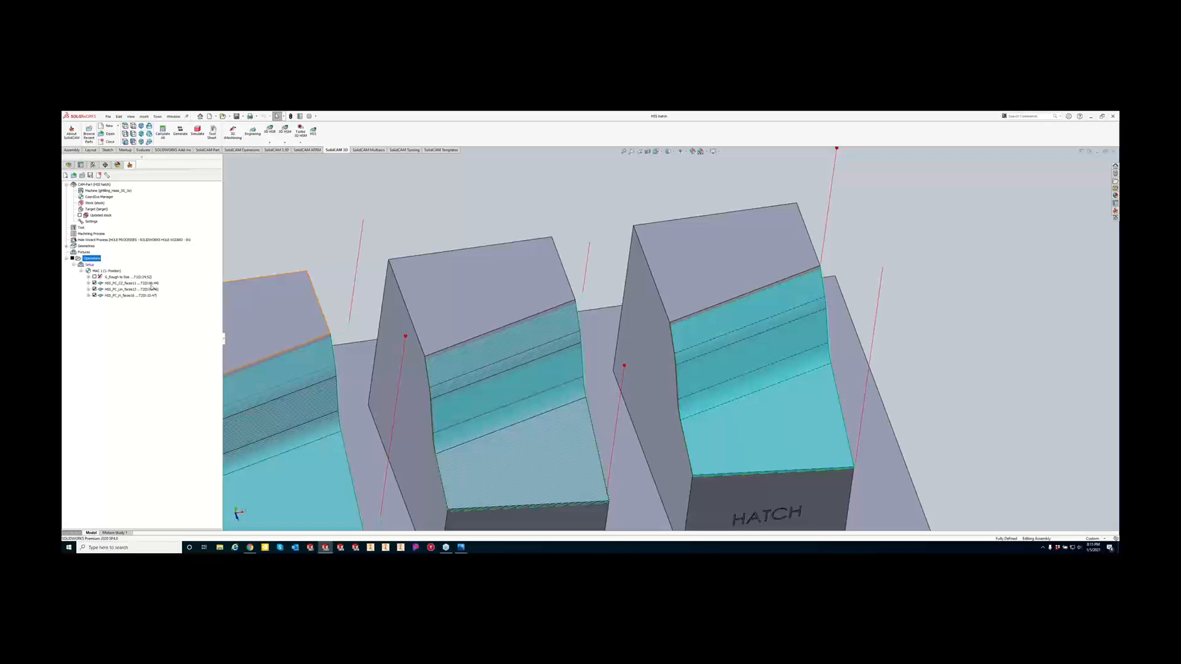
# Hide the toolpaths of the Constant Z, Linear and Hatch operations on the three blocks.
pyautogui.scroll(3, 442, 336)
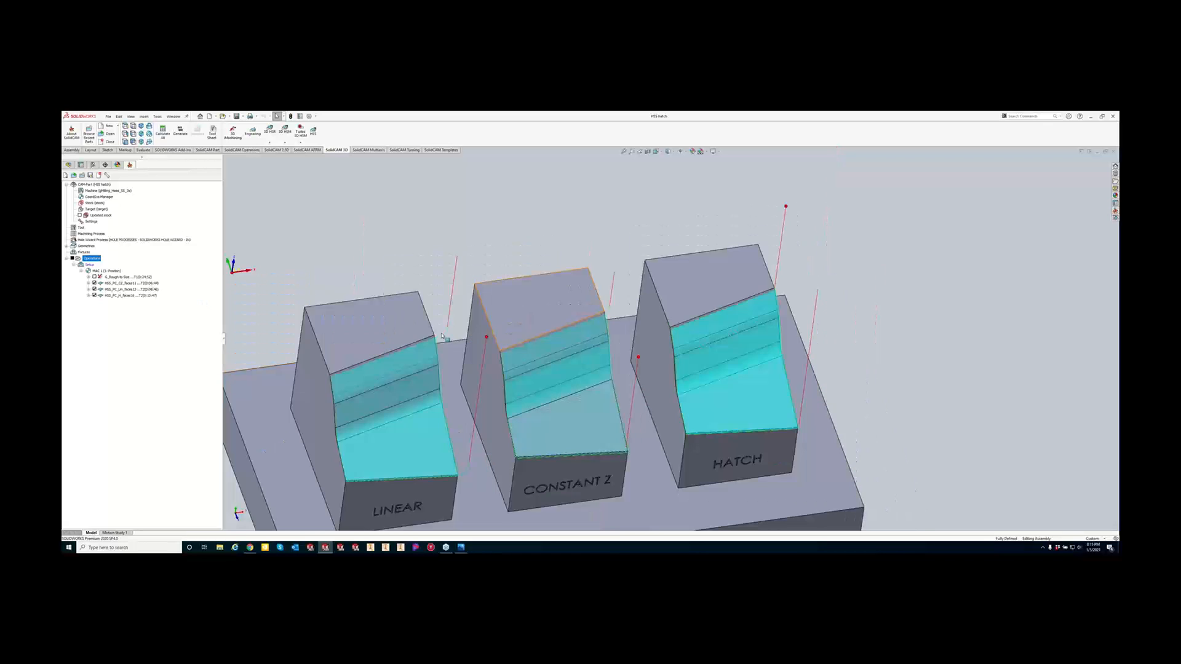
pyautogui.scroll(-1, 572, 318)
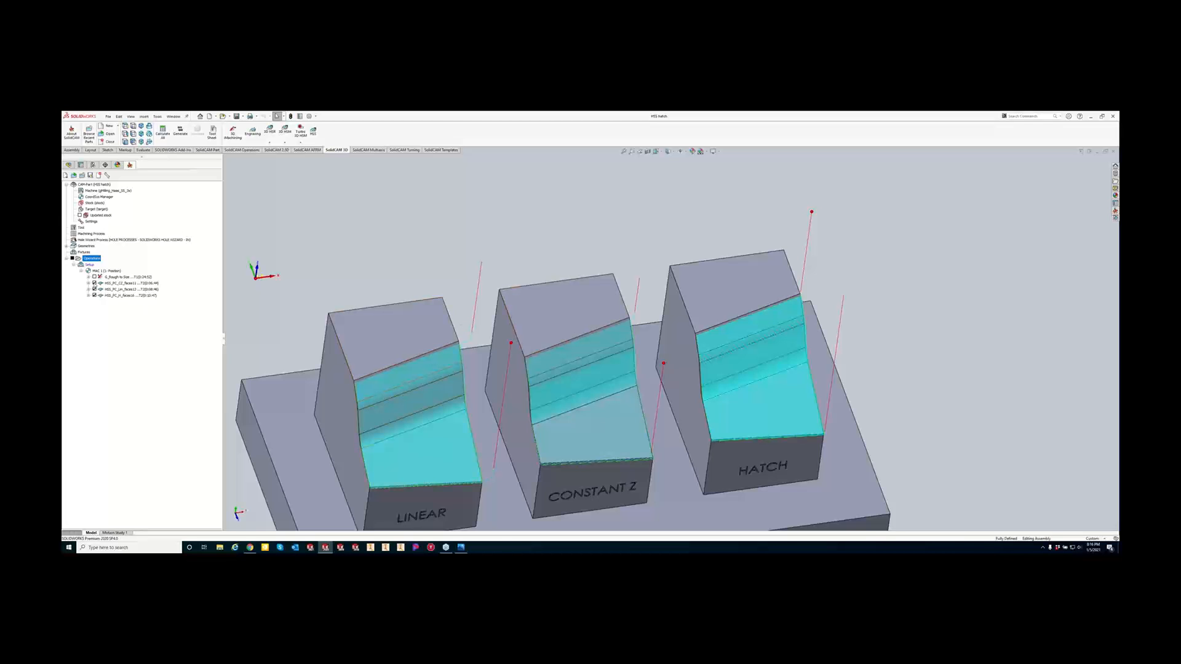
pyautogui.click(94, 283)
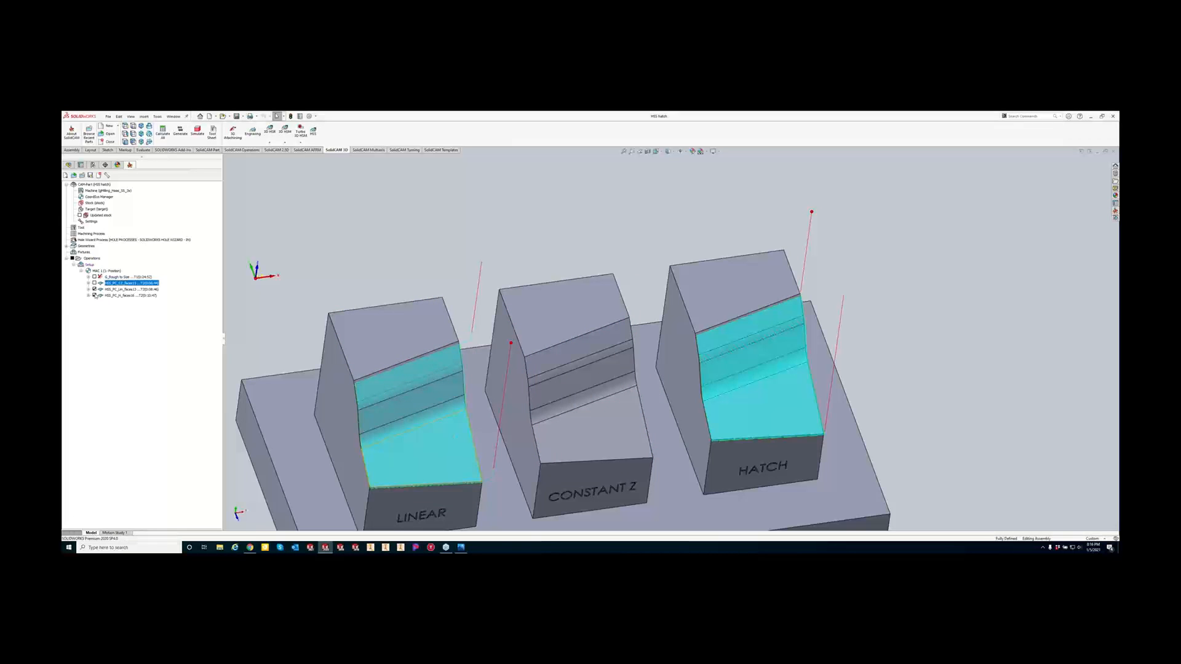
pyautogui.click(94, 289)
pyautogui.click(94, 295)
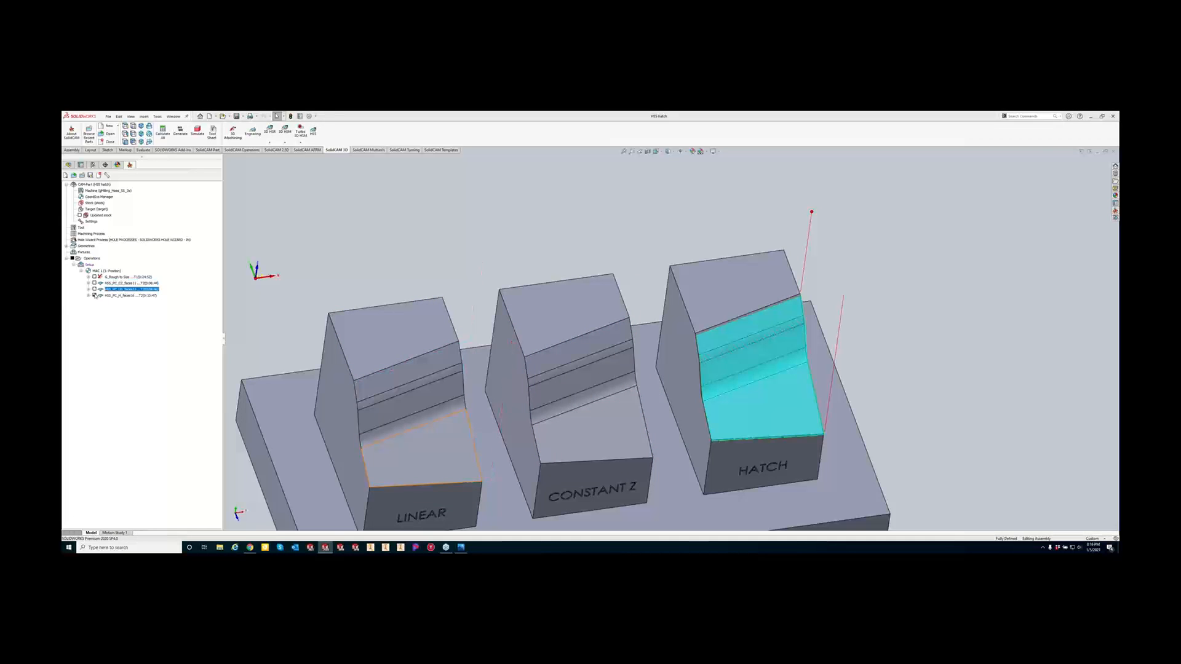
pyautogui.click(128, 297)
# Save a copy of the HSS Parallel Cuts Constant Z operation and open the copy's geometry settings.
pyautogui.click(129, 283)
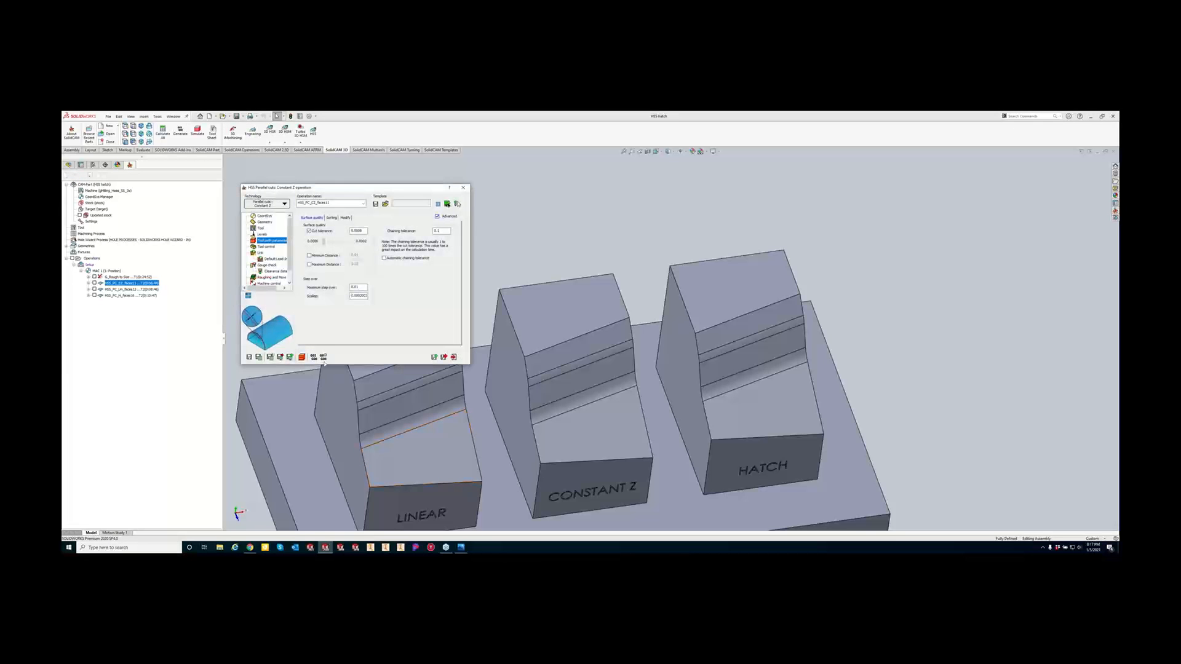
pyautogui.click(434, 357)
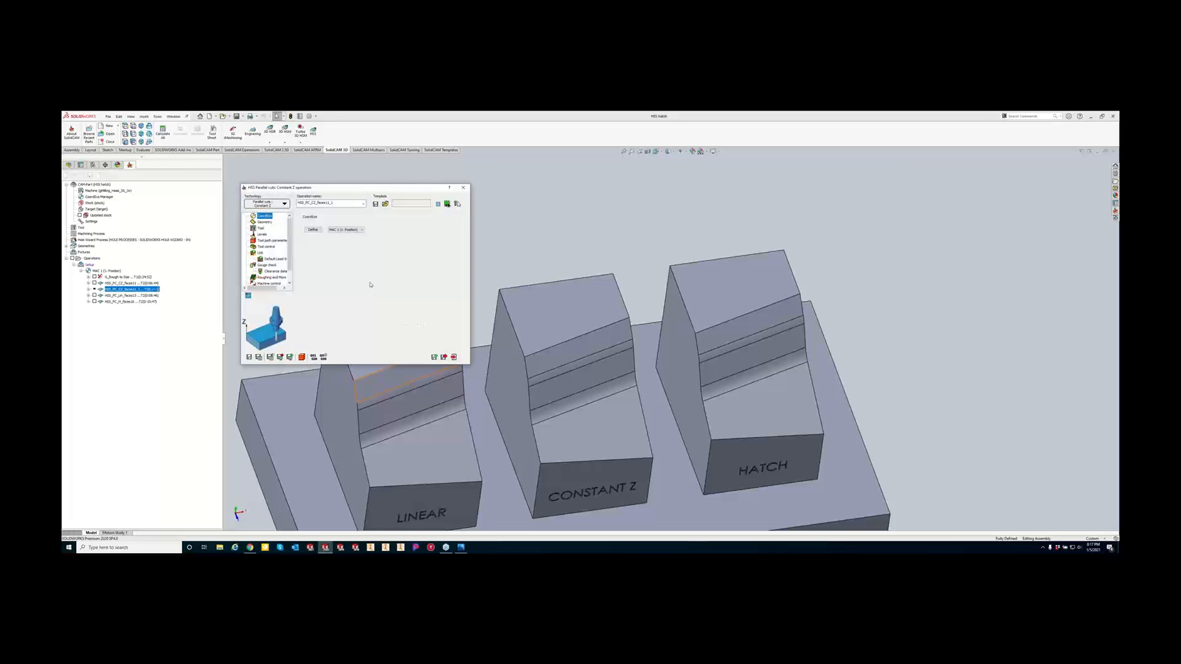
pyautogui.click(268, 222)
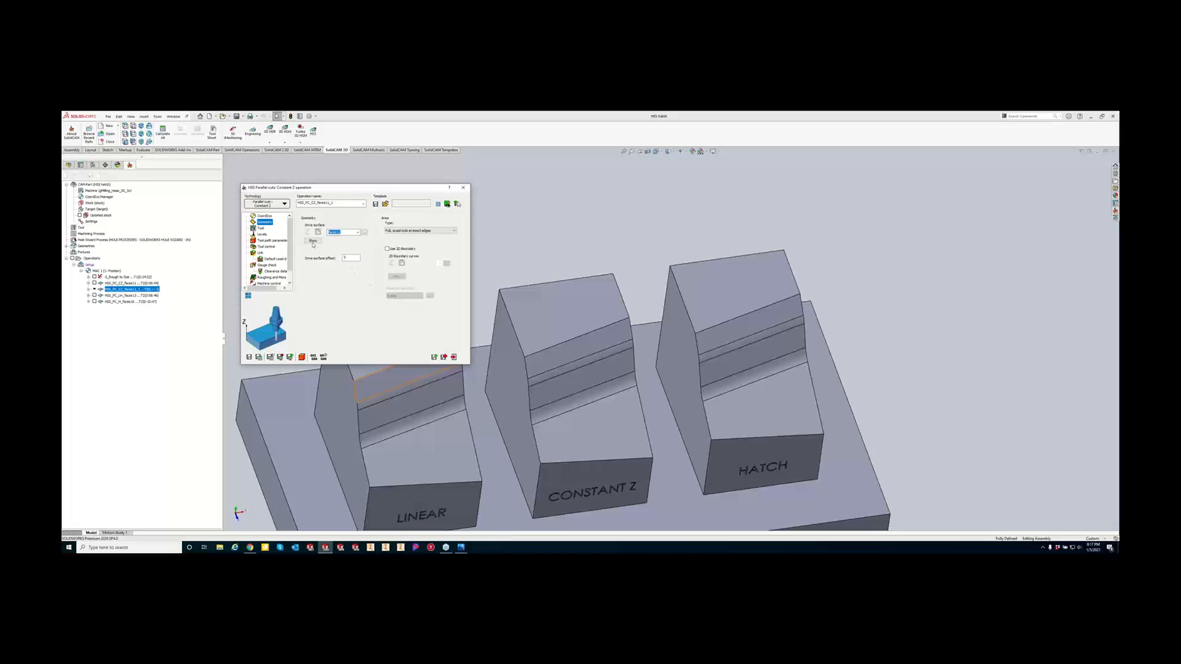
# Define the four steep upper faces of the Constant Z block as the copy's drive surface and calculate the operation.
pyautogui.click(313, 240)
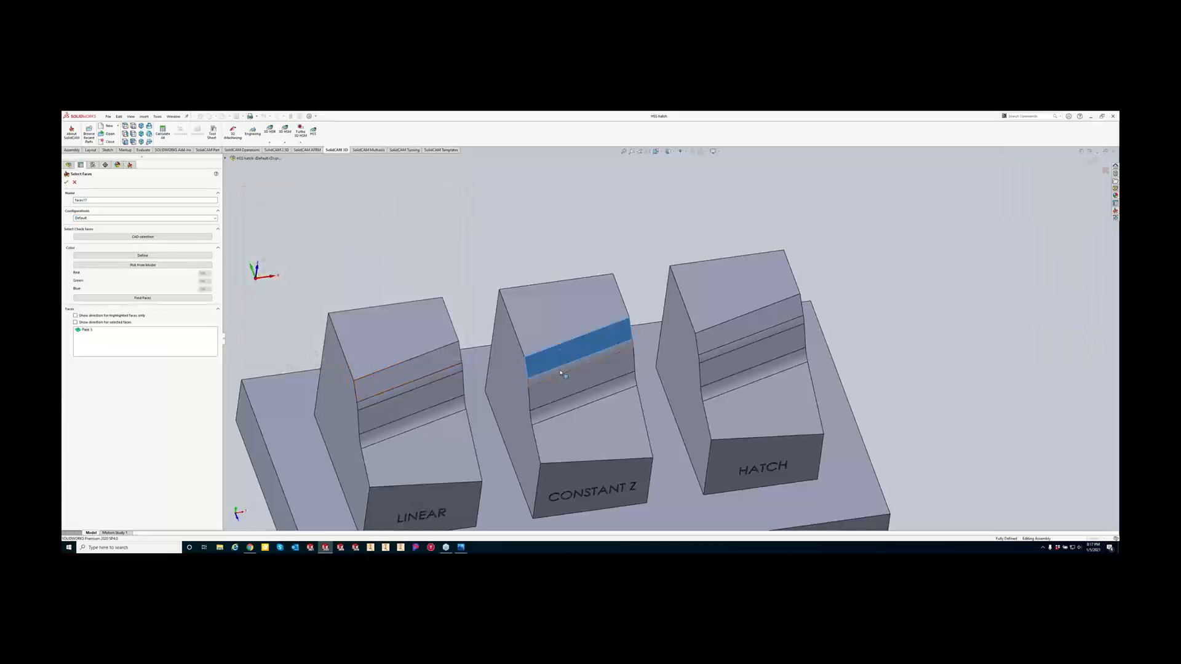
pyautogui.click(578, 348)
pyautogui.click(560, 371)
pyautogui.click(563, 390)
pyautogui.click(569, 404)
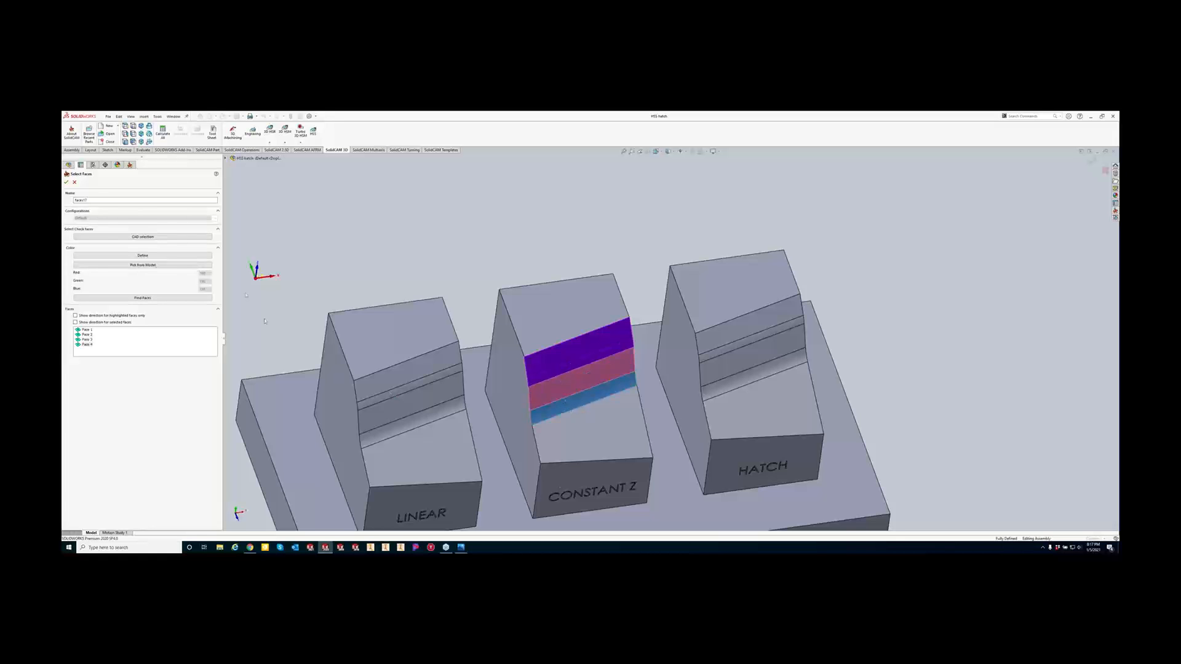
pyautogui.click(66, 182)
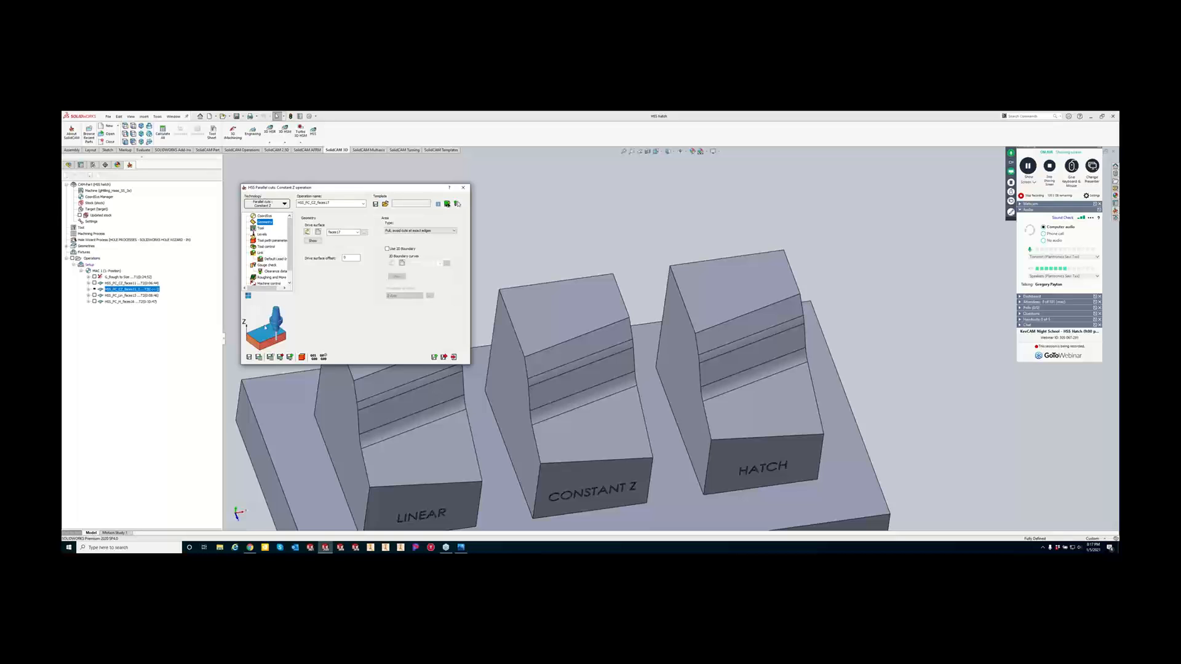
pyautogui.click(259, 356)
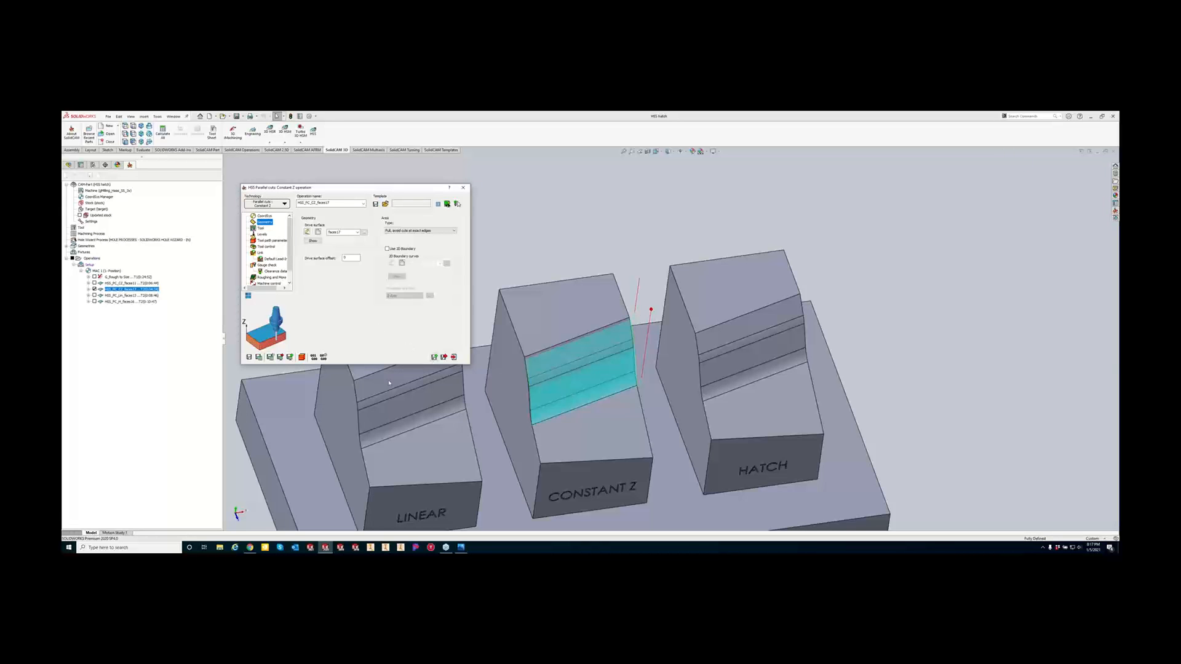
# Copy the new Constant Z operation and change the copy's technology to Parallel cuts Linear.
pyautogui.click(434, 357)
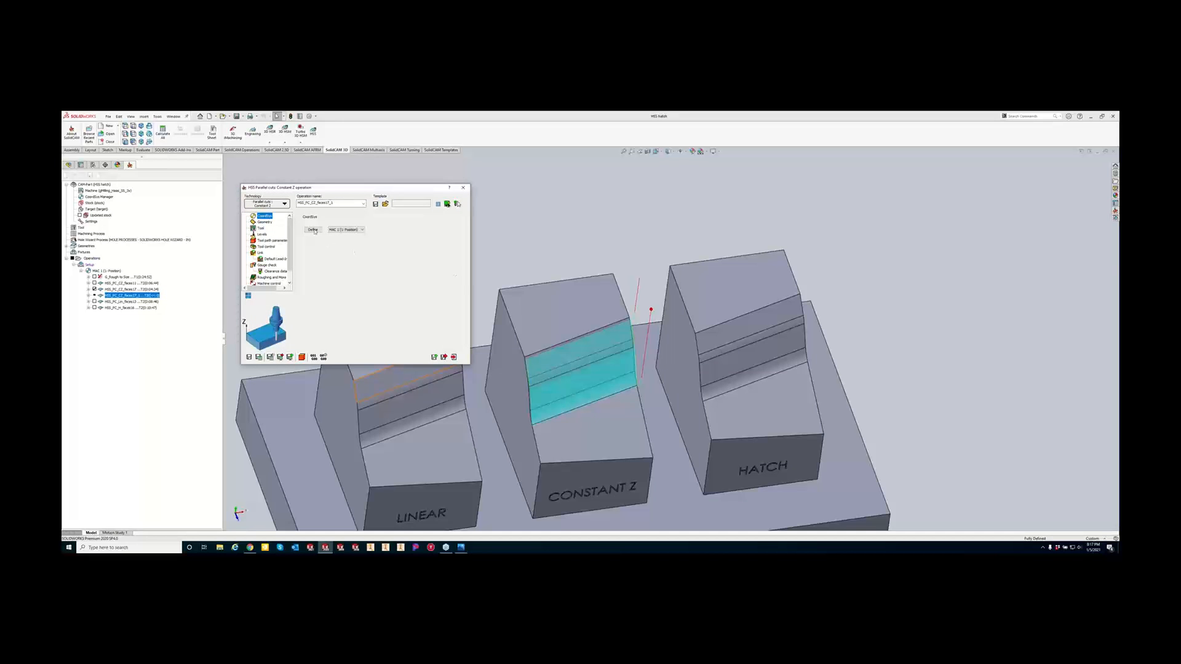
pyautogui.click(271, 204)
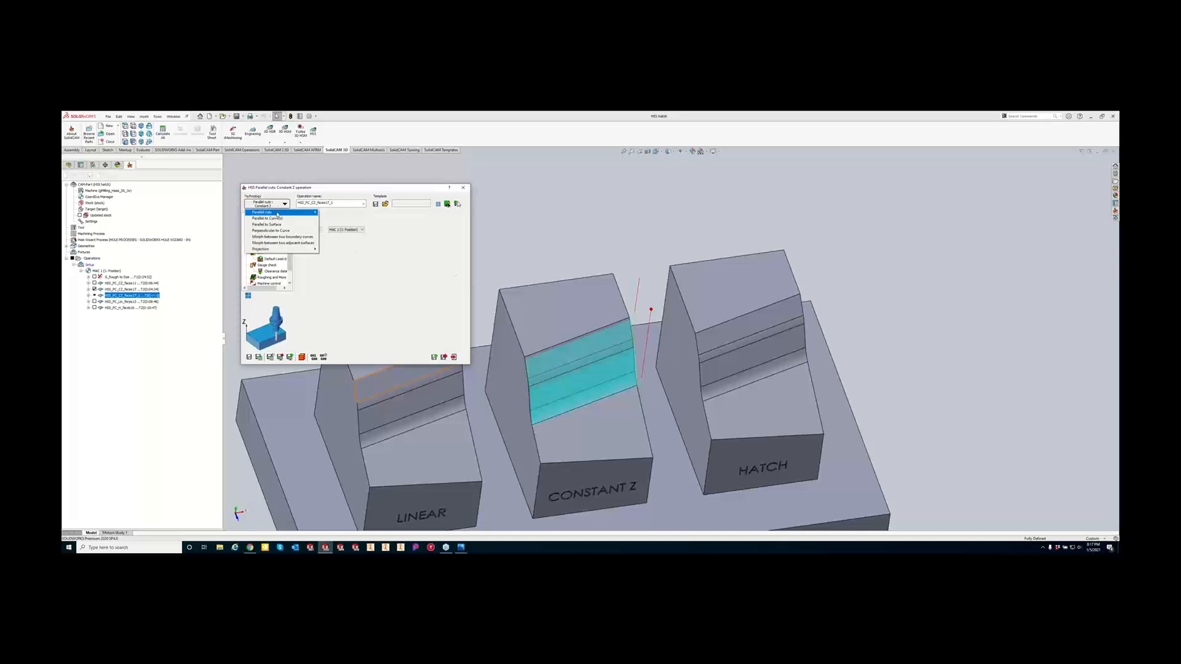
pyautogui.click(330, 213)
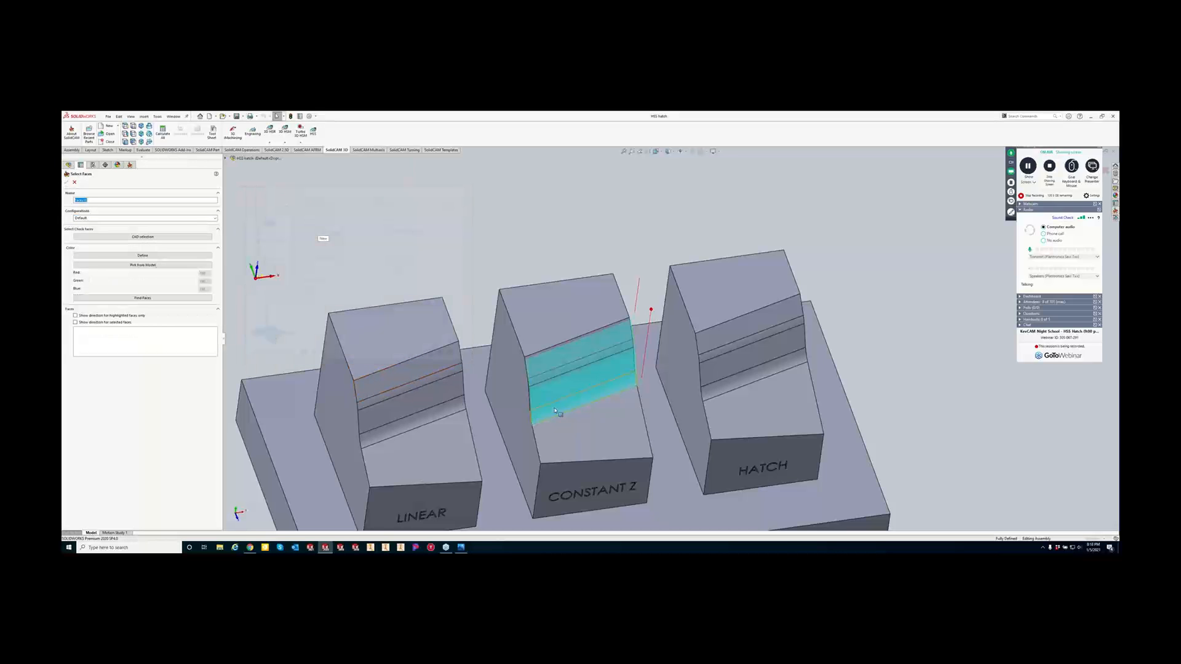
# Set the Constant Z block's lower blend and shallow flat face as the Linear drive surface, and calculate and close the operation.
pyautogui.click(554, 411)
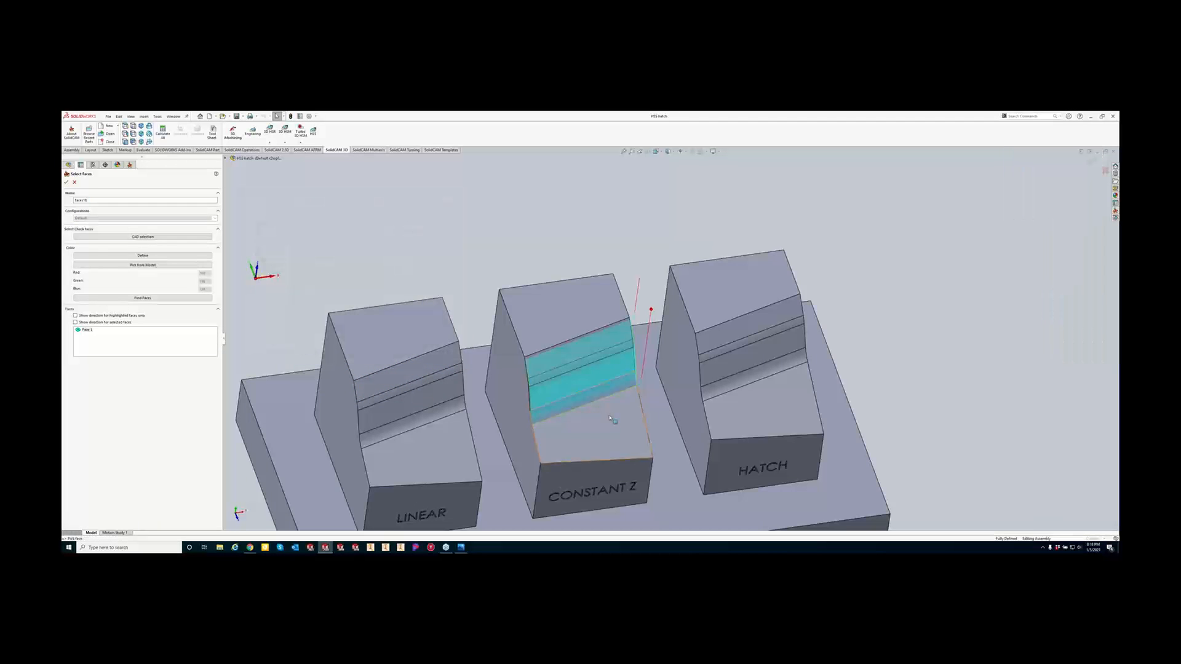
pyautogui.click(611, 419)
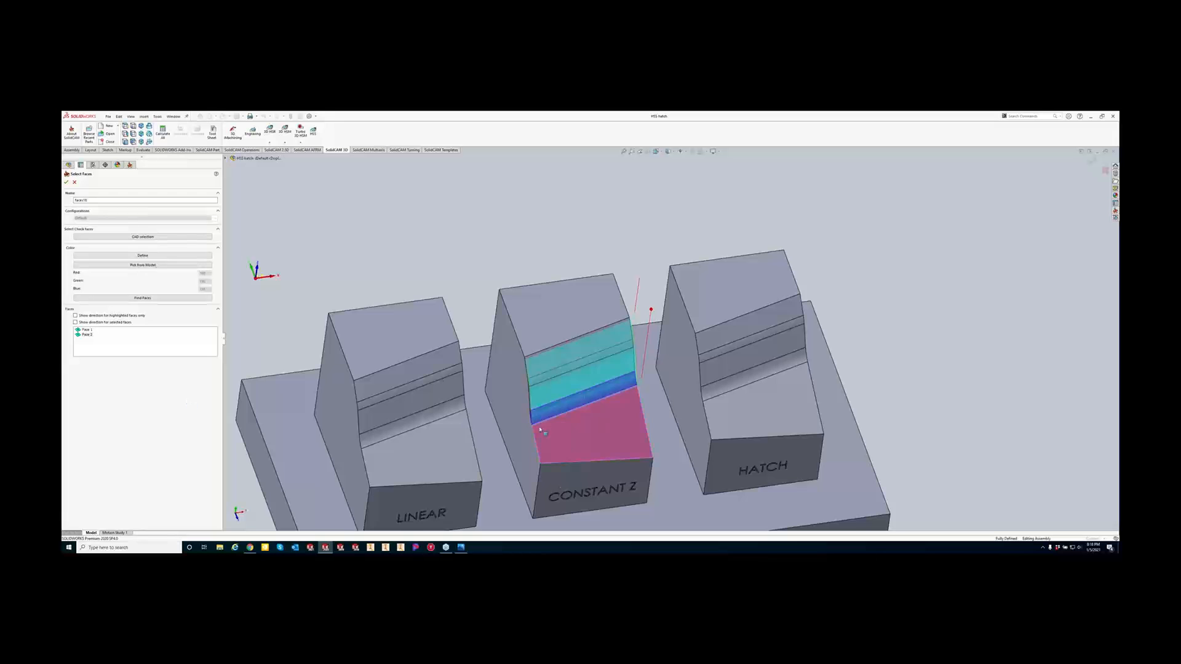
pyautogui.click(68, 183)
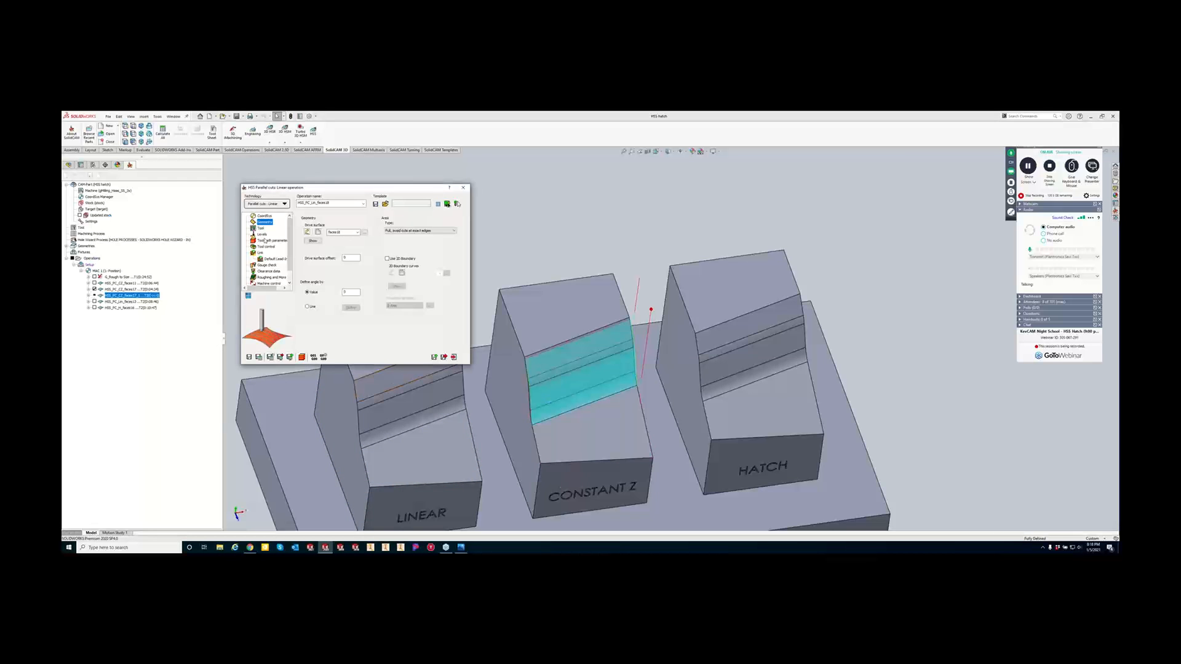
pyautogui.click(261, 228)
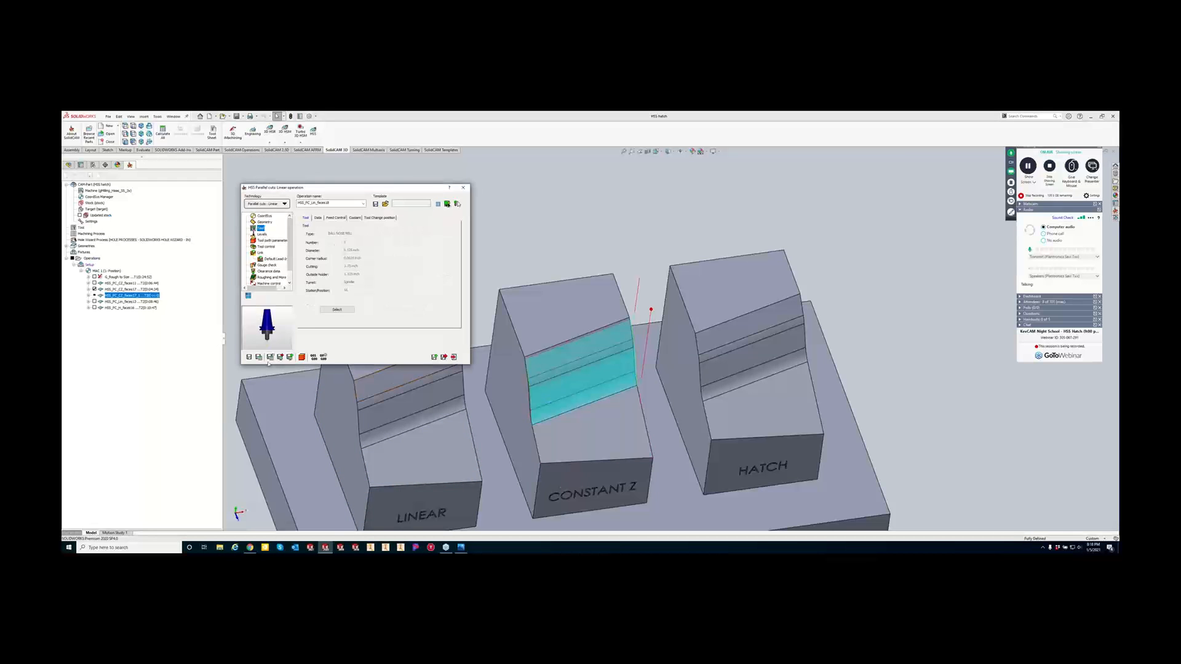
pyautogui.click(249, 357)
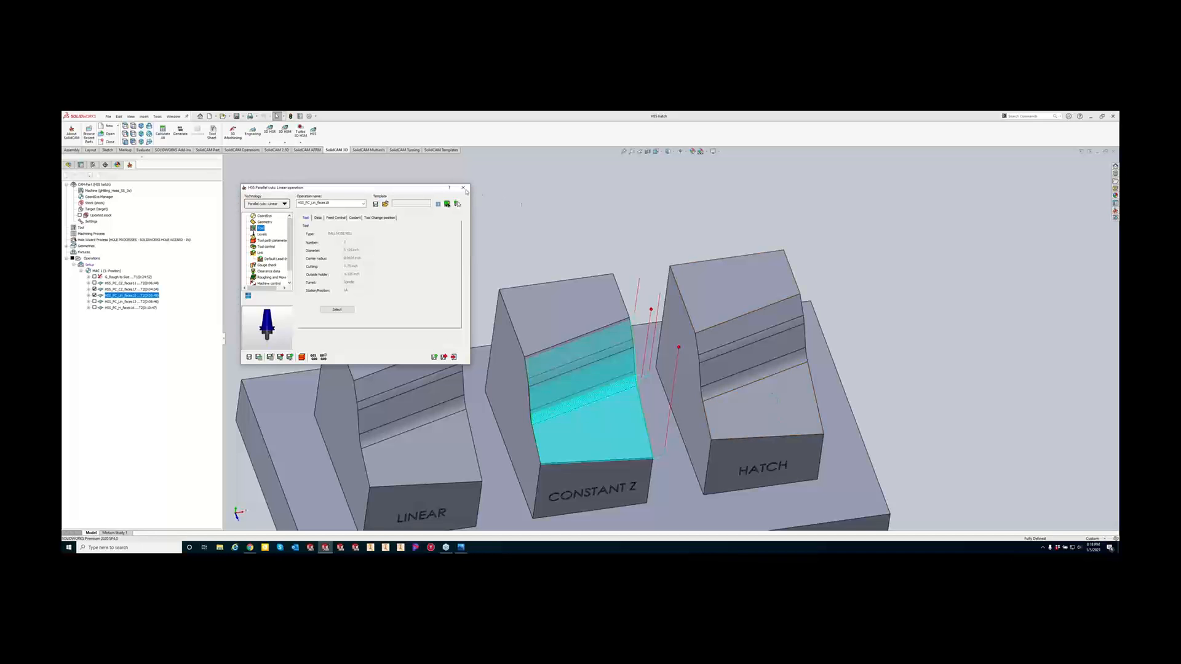
pyautogui.click(463, 188)
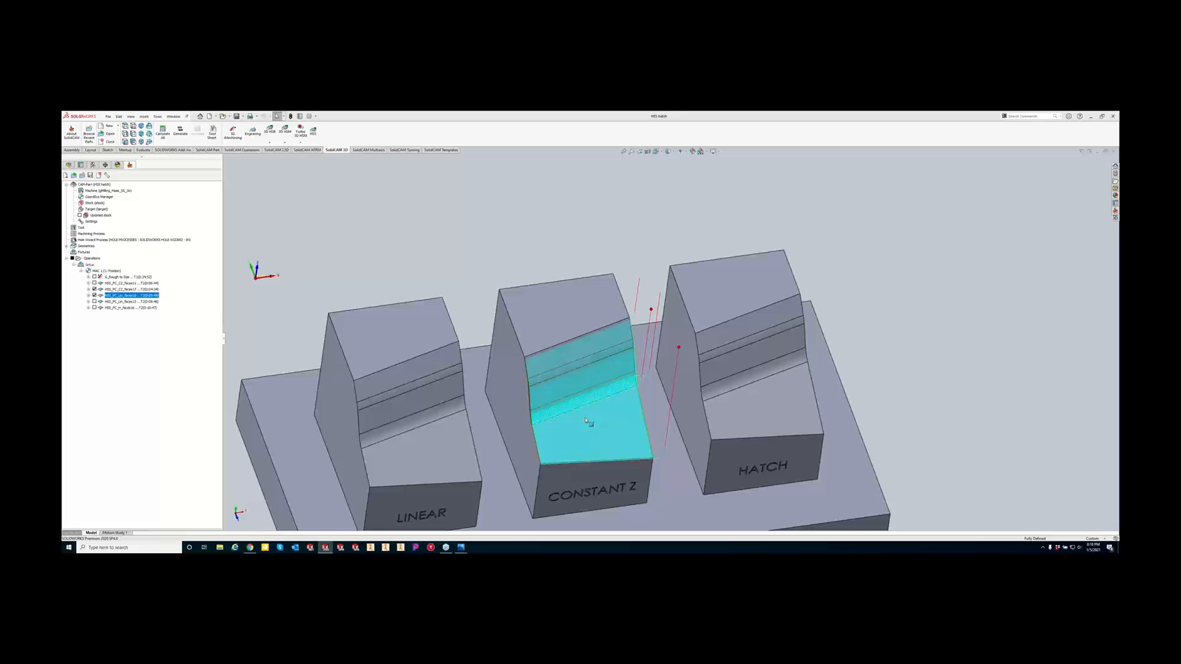
# Display the Hatch toolpath for comparison with the combined toolpaths on the Constant Z block and hide it again.
pyautogui.scroll(-2, 621, 401)
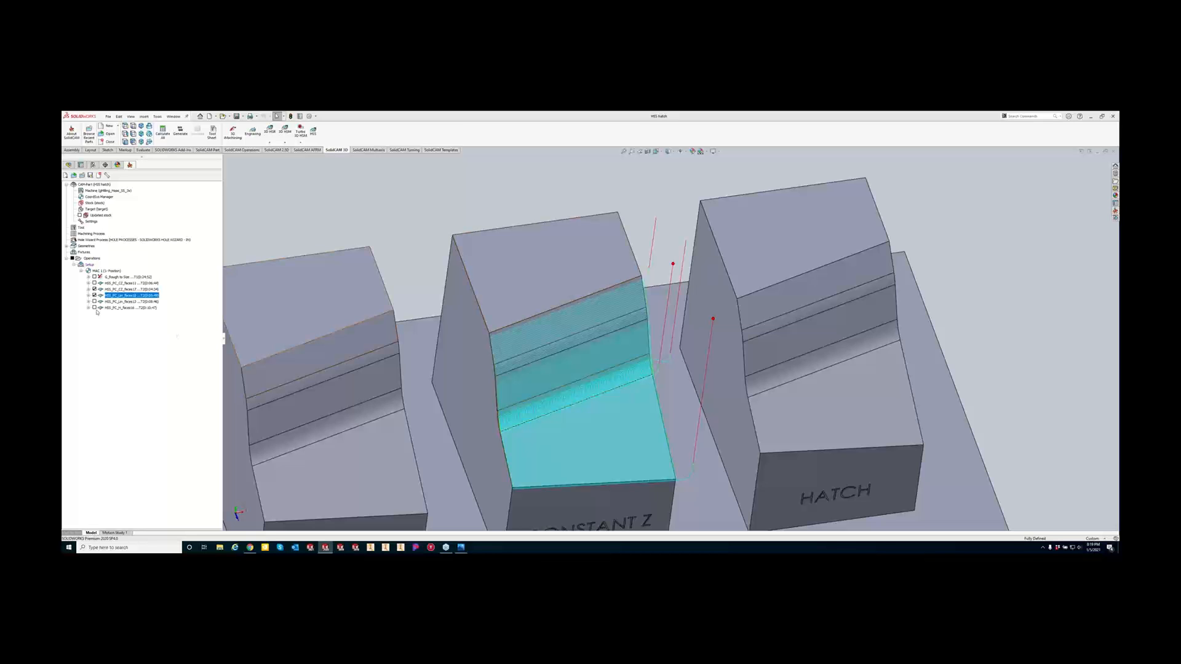
pyautogui.click(94, 308)
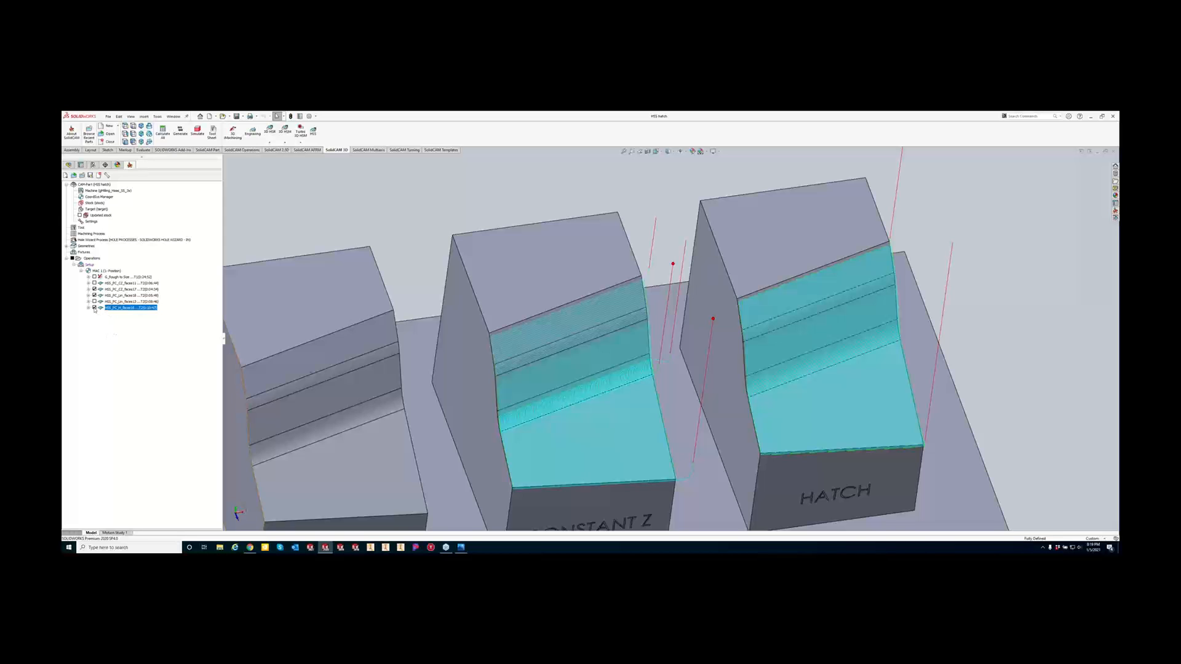
pyautogui.click(94, 308)
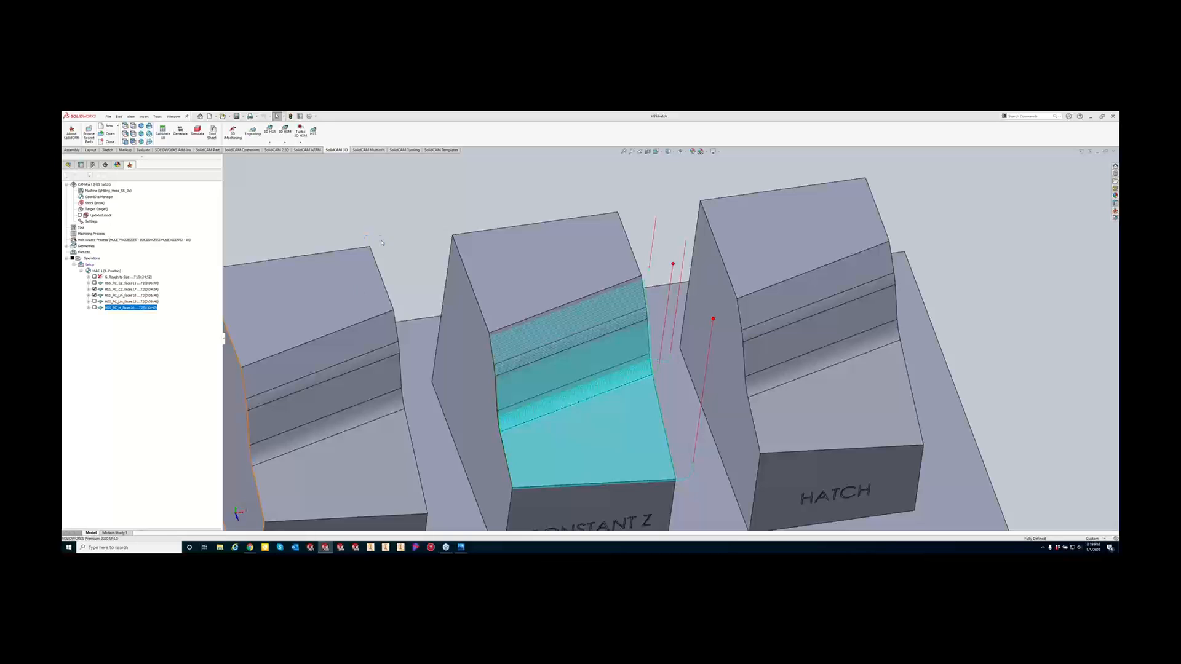
# Define the Hatch operation's cutting angle by a line between the two corners of the Hatch block's uppermost drive-face edge.
pyautogui.click(264, 221)
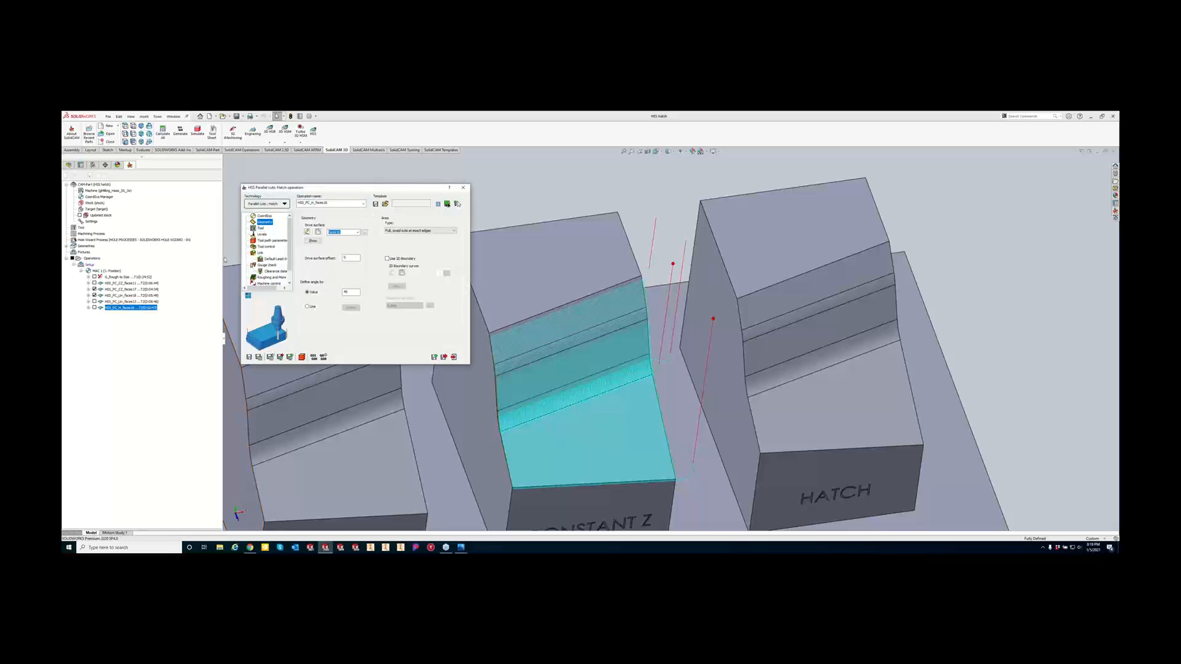
pyautogui.click(308, 307)
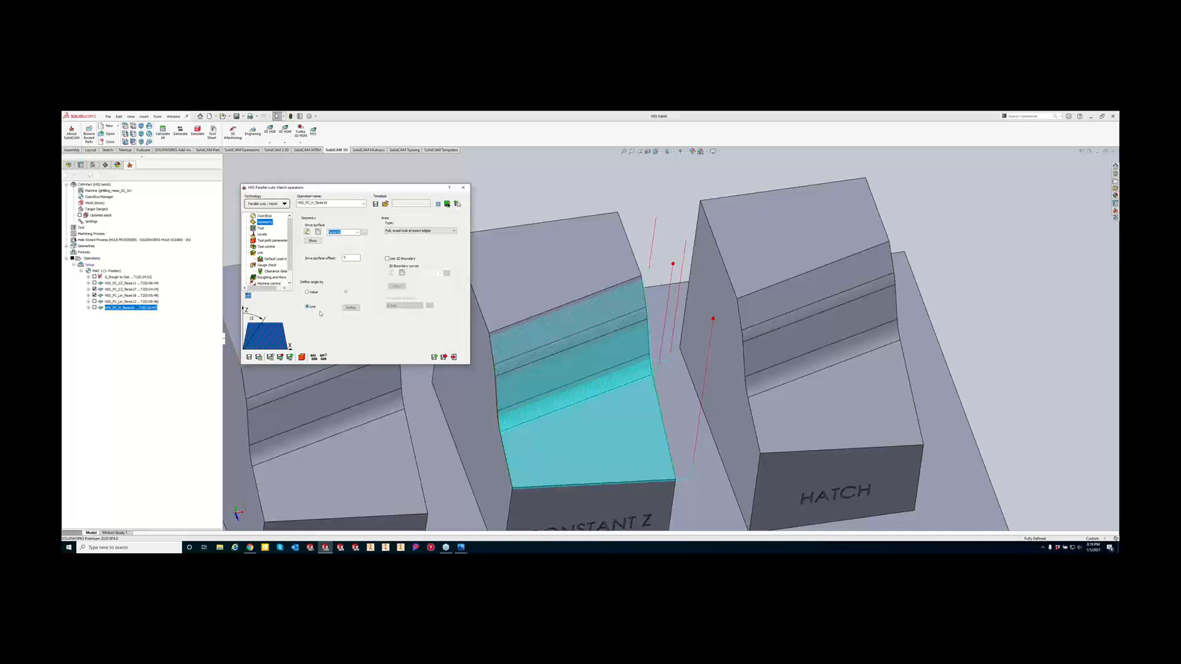
pyautogui.click(351, 308)
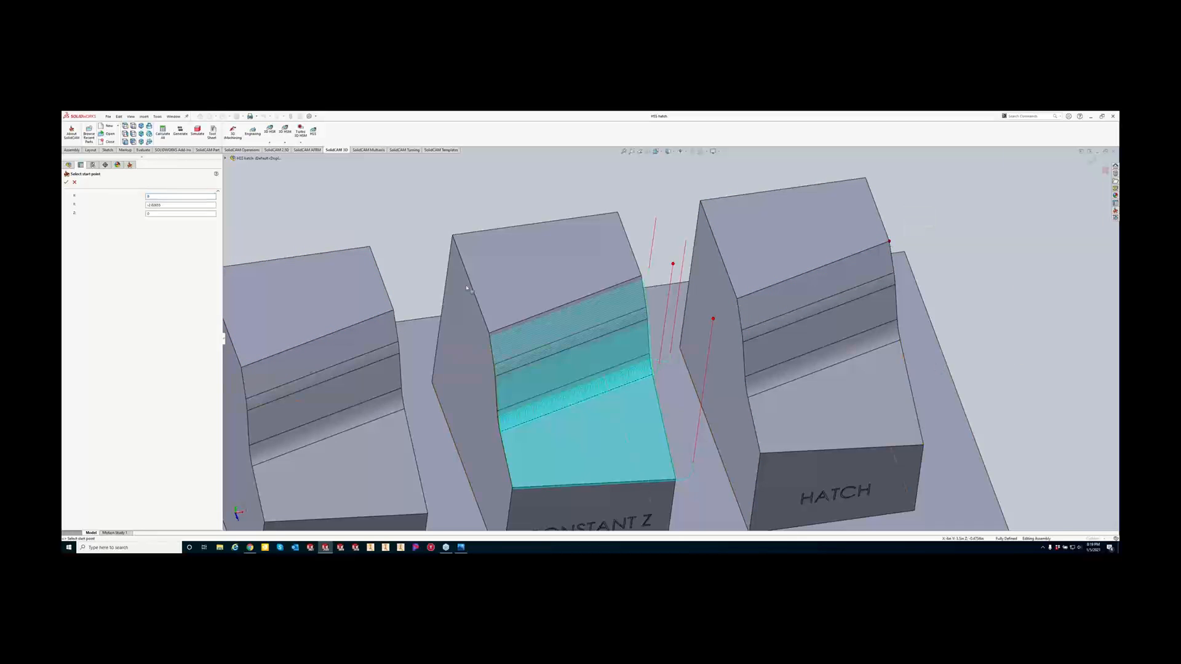
pyautogui.click(890, 243)
pyautogui.click(67, 182)
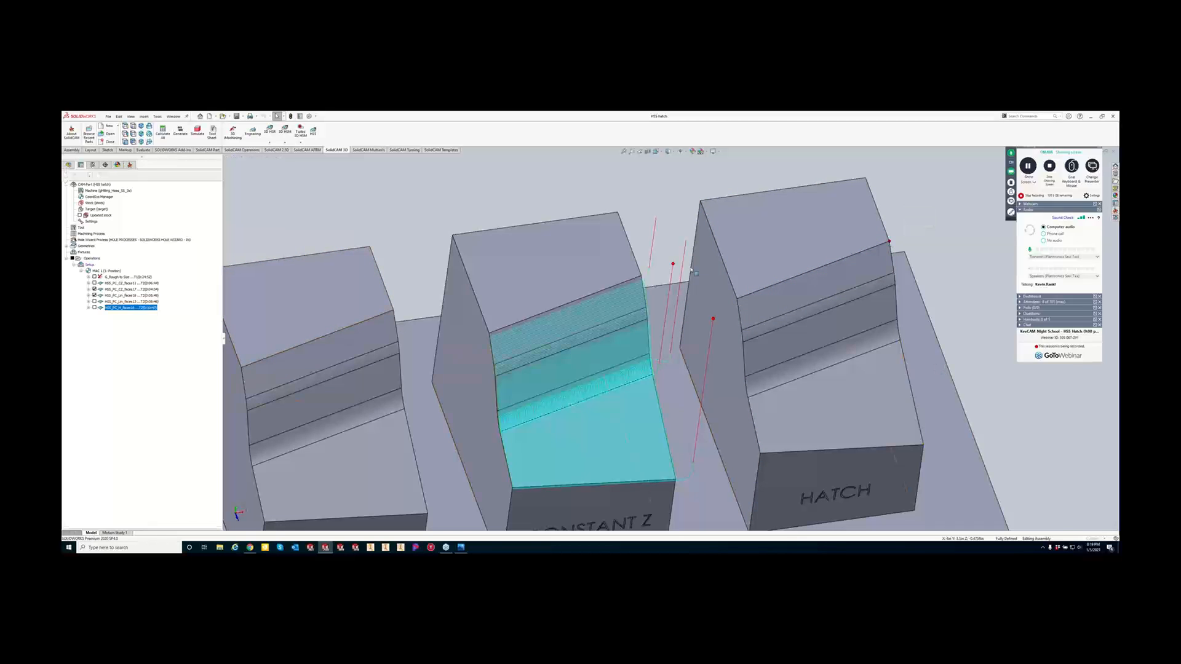
pyautogui.click(738, 300)
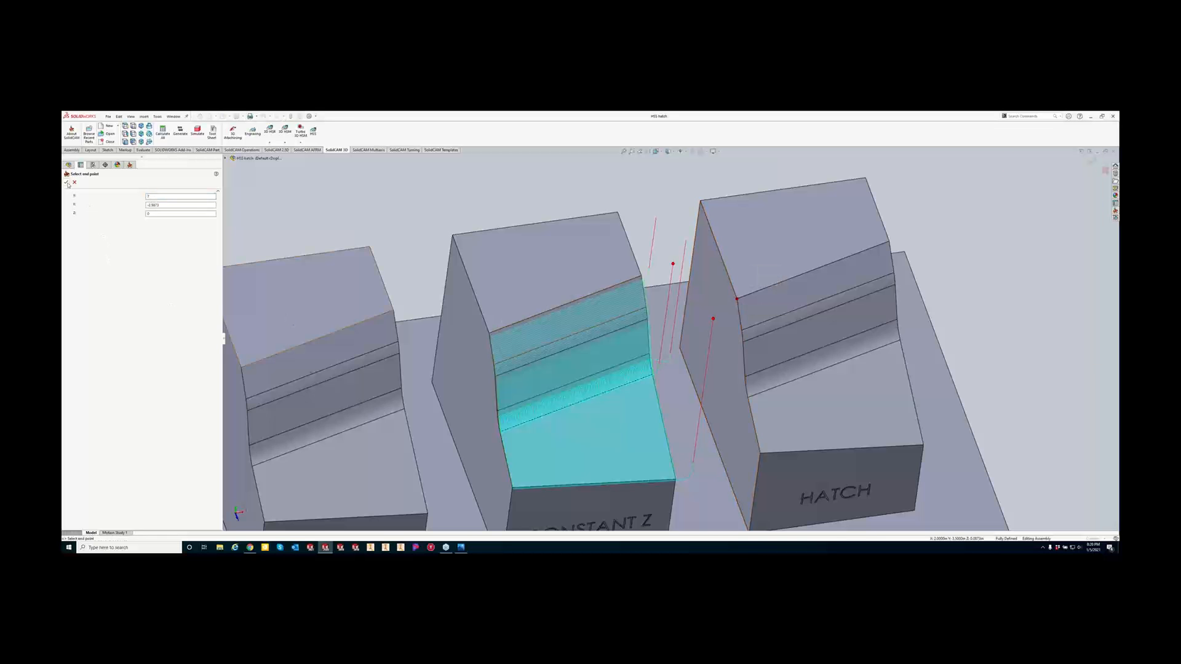
pyautogui.click(67, 182)
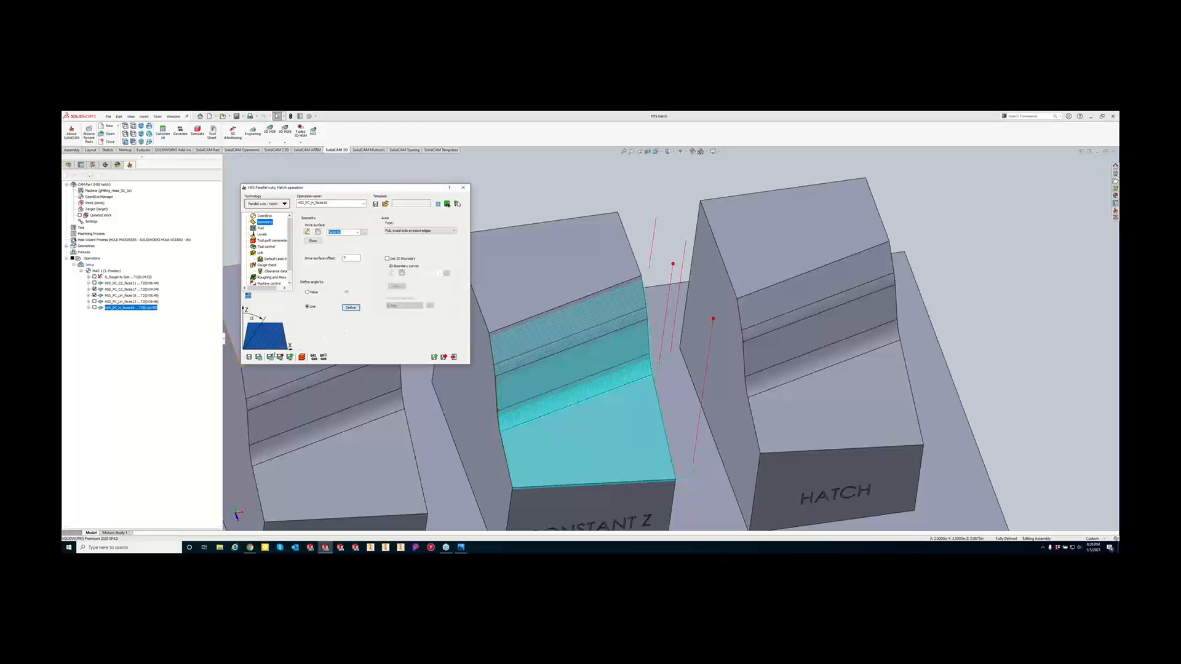
# Save and calculate the Hatch operation and open its tool path parameters.
pyautogui.click(259, 357)
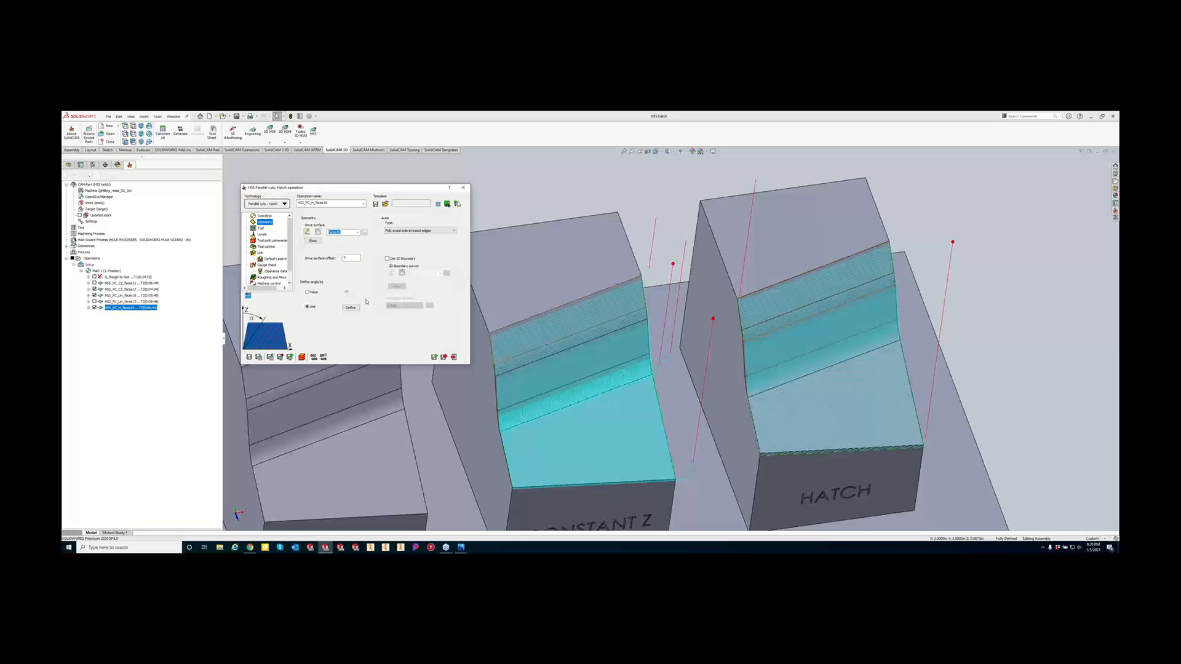
pyautogui.click(276, 241)
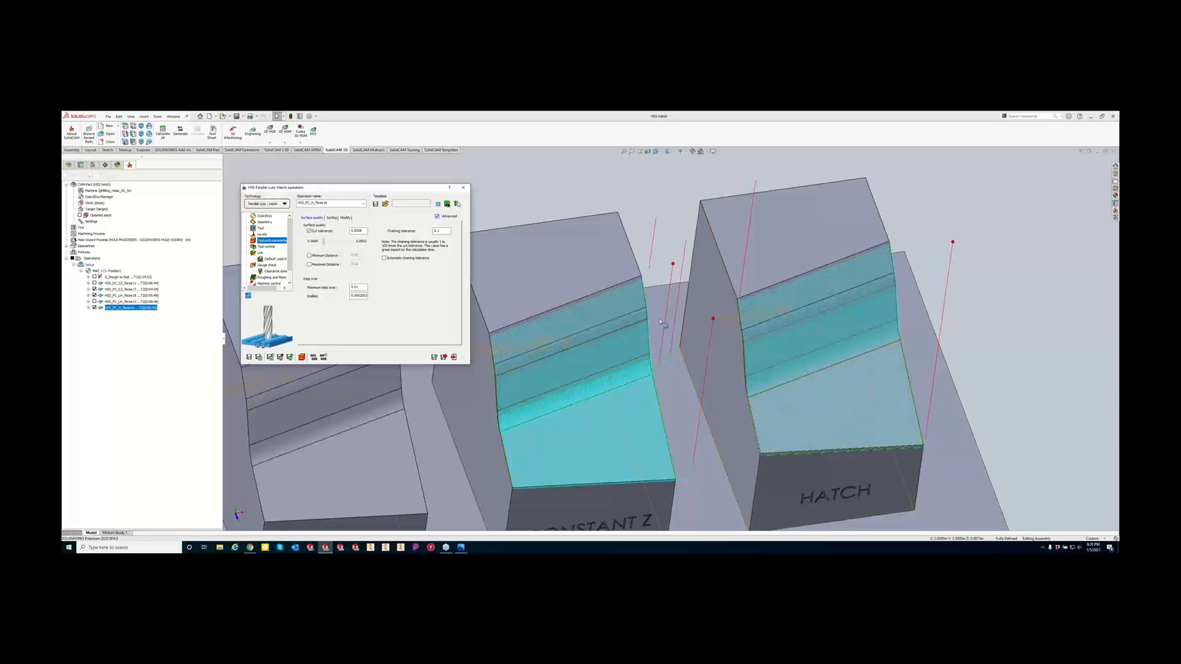
# Close the Hatch operation and its CAM-Part, and open the recent HSS_PARALLEL_CUTS_DEMO_BLOCK_HATCH part without locating its original model.
pyautogui.click(462, 187)
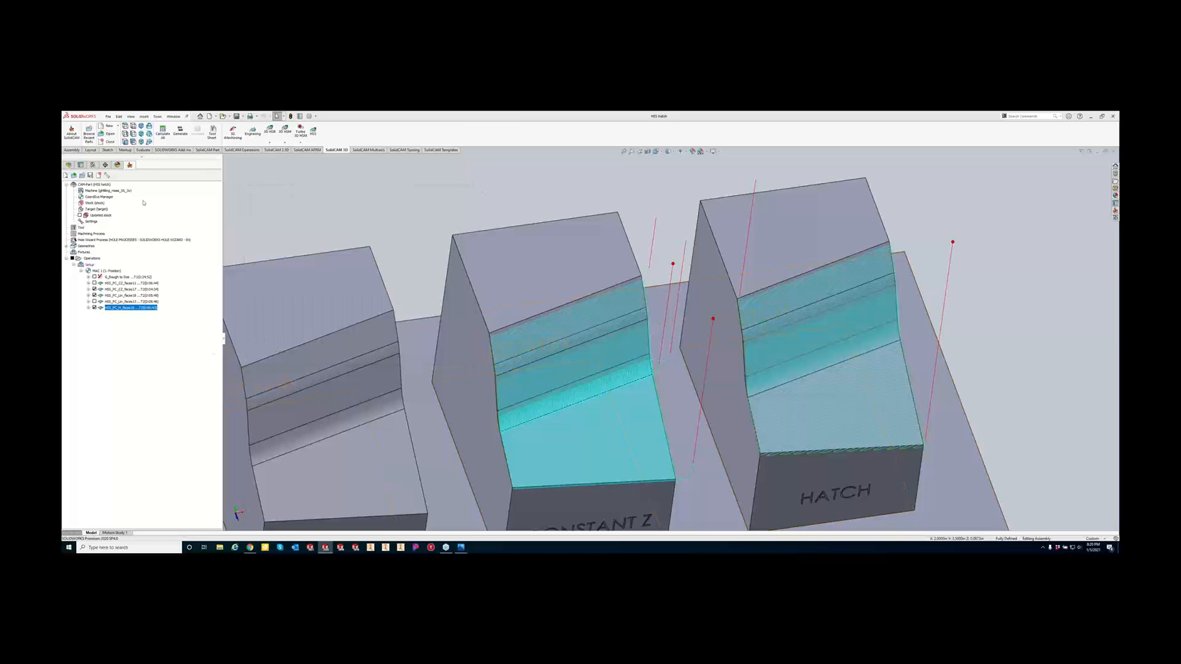
pyautogui.click(99, 177)
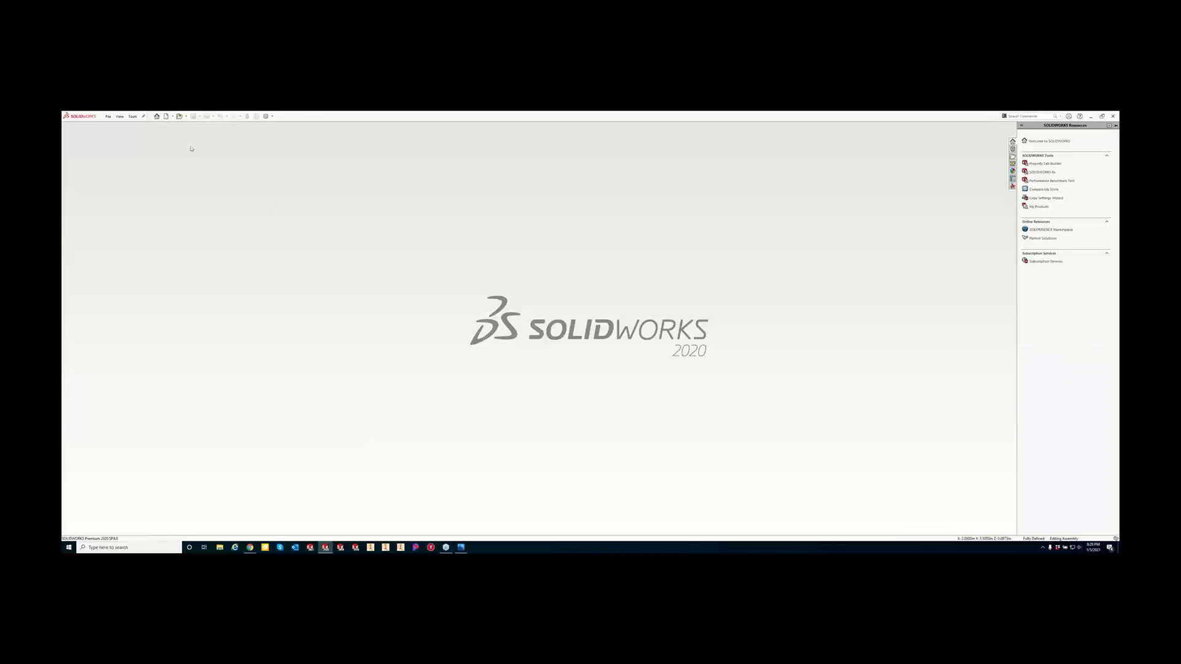
pyautogui.click(136, 119)
pyautogui.moveTo(140, 143)
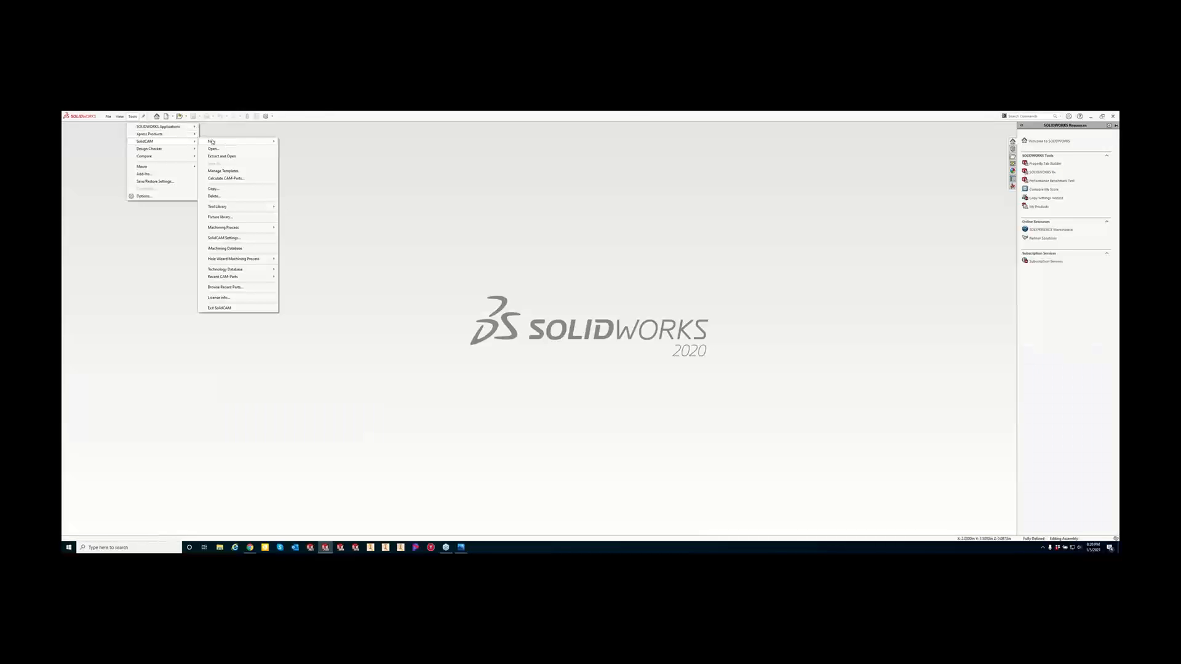
pyautogui.moveTo(249, 278)
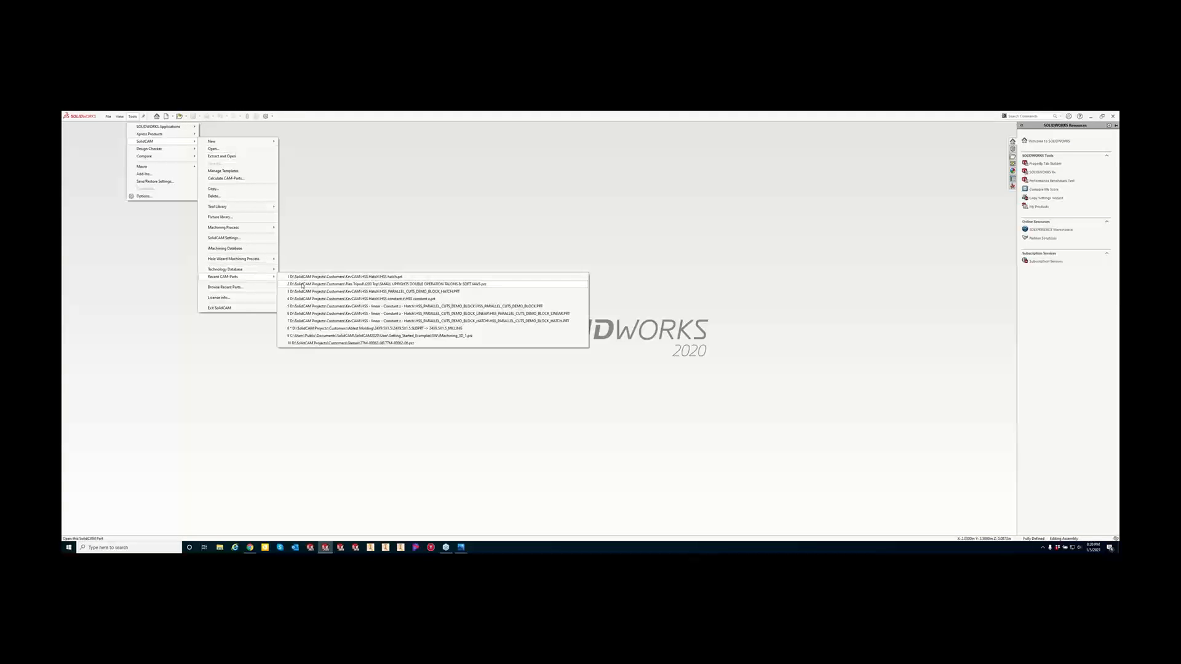
pyautogui.click(303, 292)
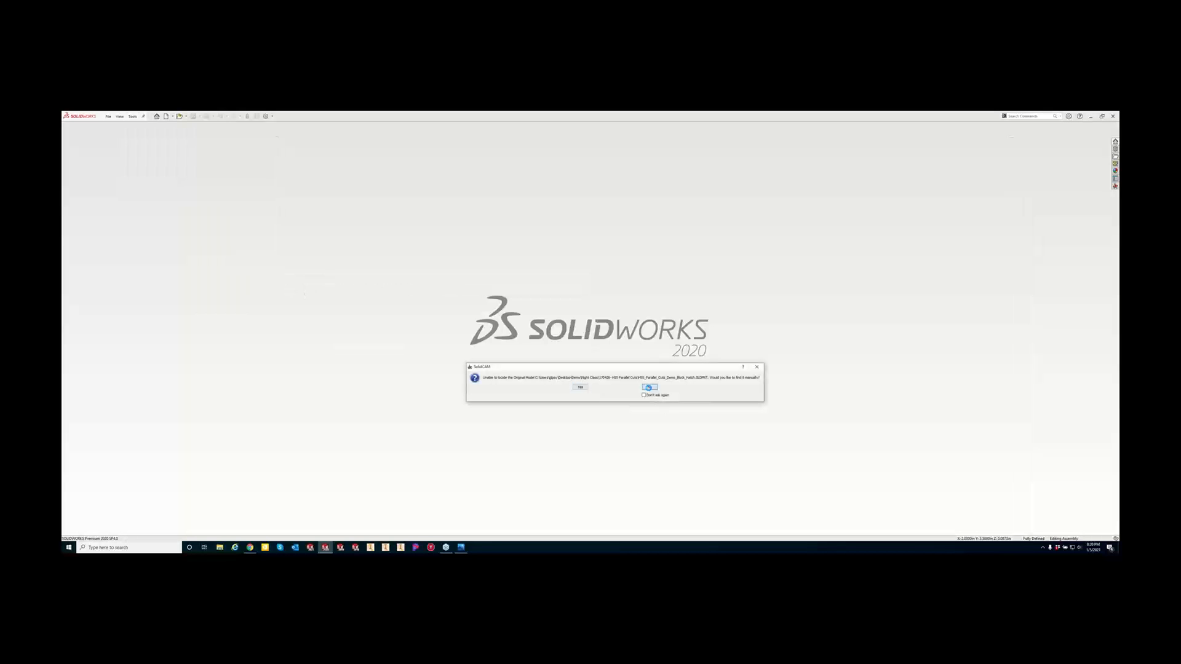
pyautogui.click(650, 387)
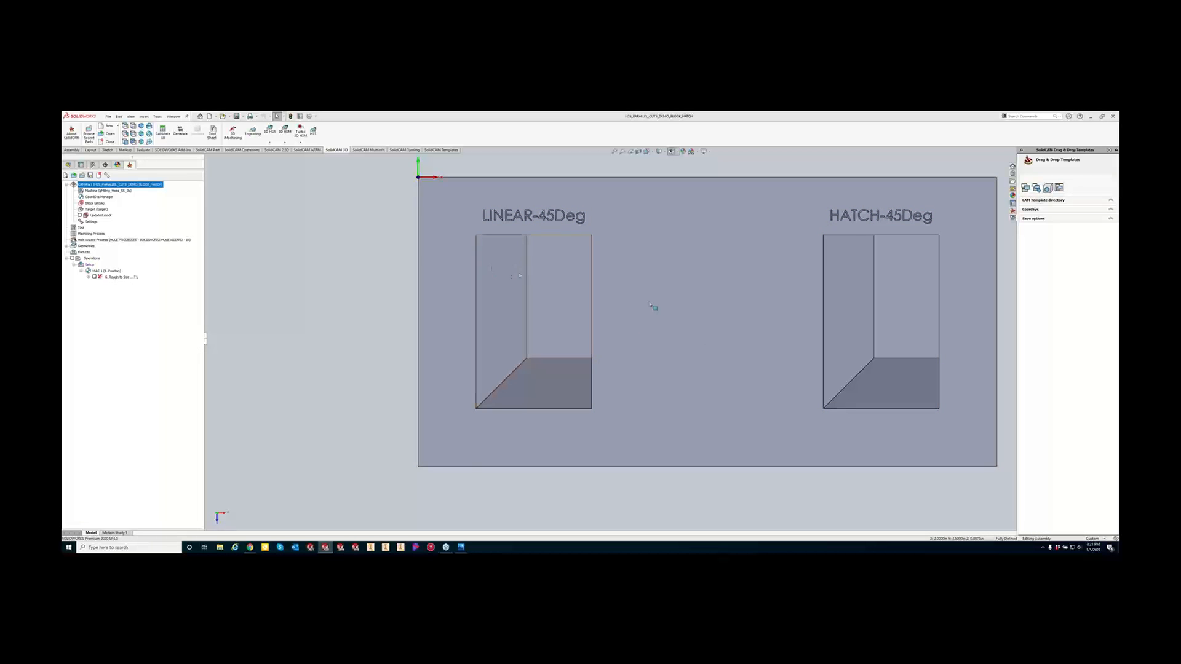
# Add a new HSS operation and set its technology to Parallel cuts Linear.
pyautogui.scroll(1, 658, 313)
pyautogui.scroll(-1, 899, 312)
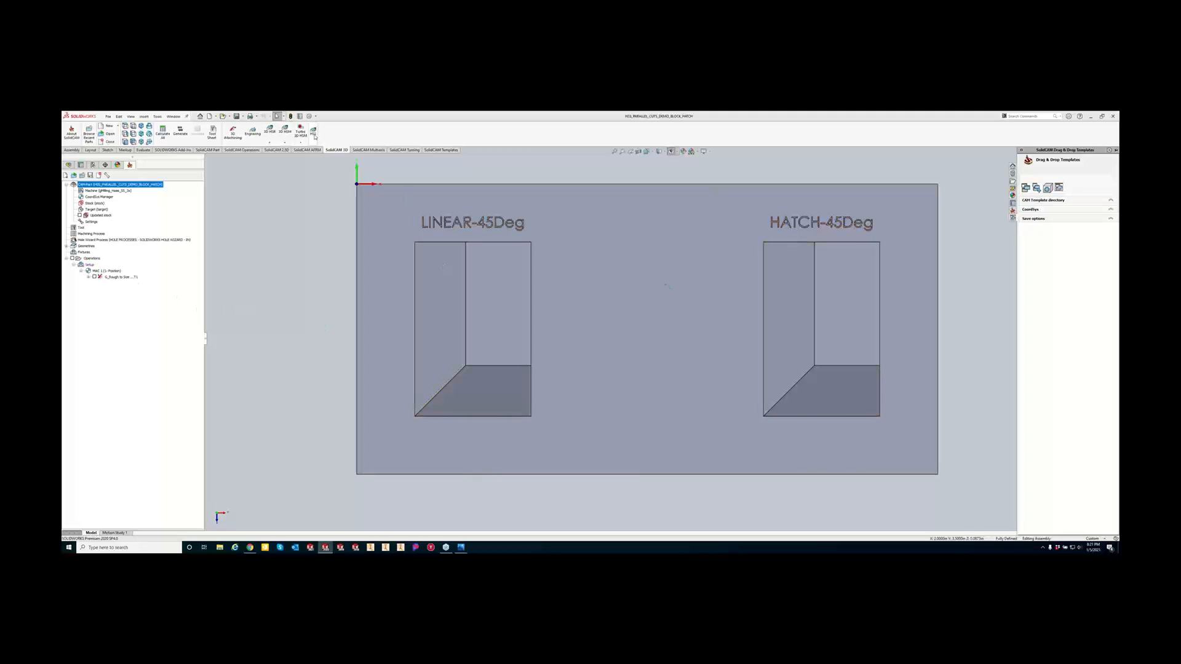
pyautogui.click(313, 132)
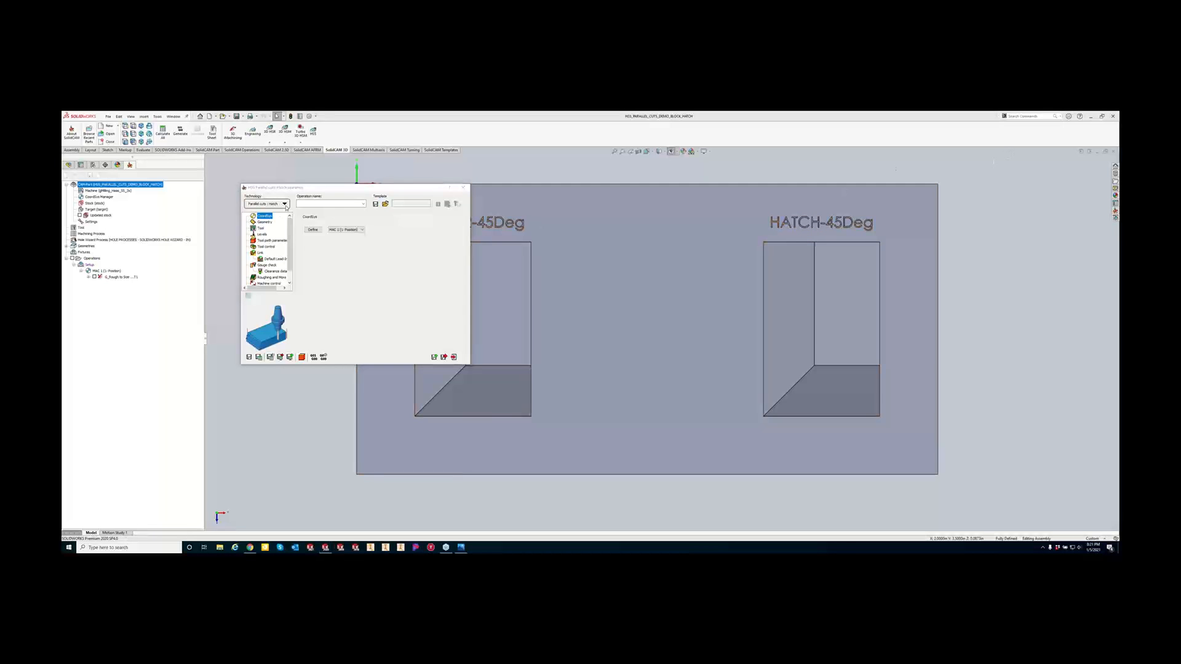
pyautogui.click(284, 204)
pyautogui.click(331, 224)
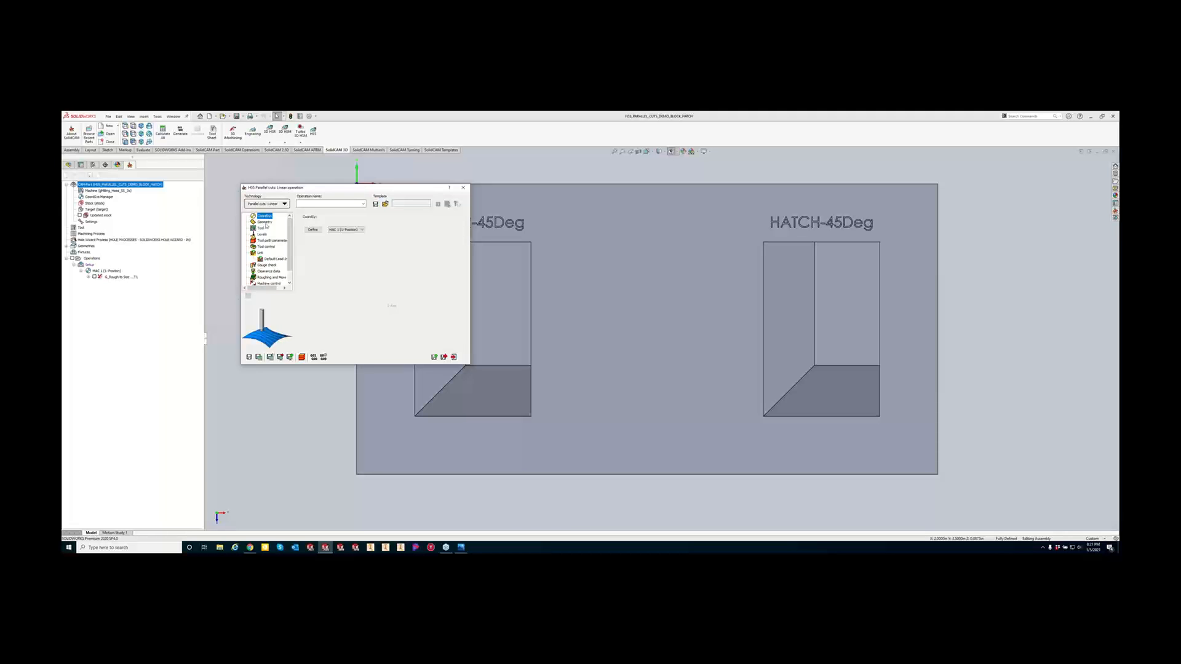
# Define the two sloped faces of the LINEAR-45Deg pocket as the drive surface and set the cutting angle to 45.
pyautogui.click(265, 222)
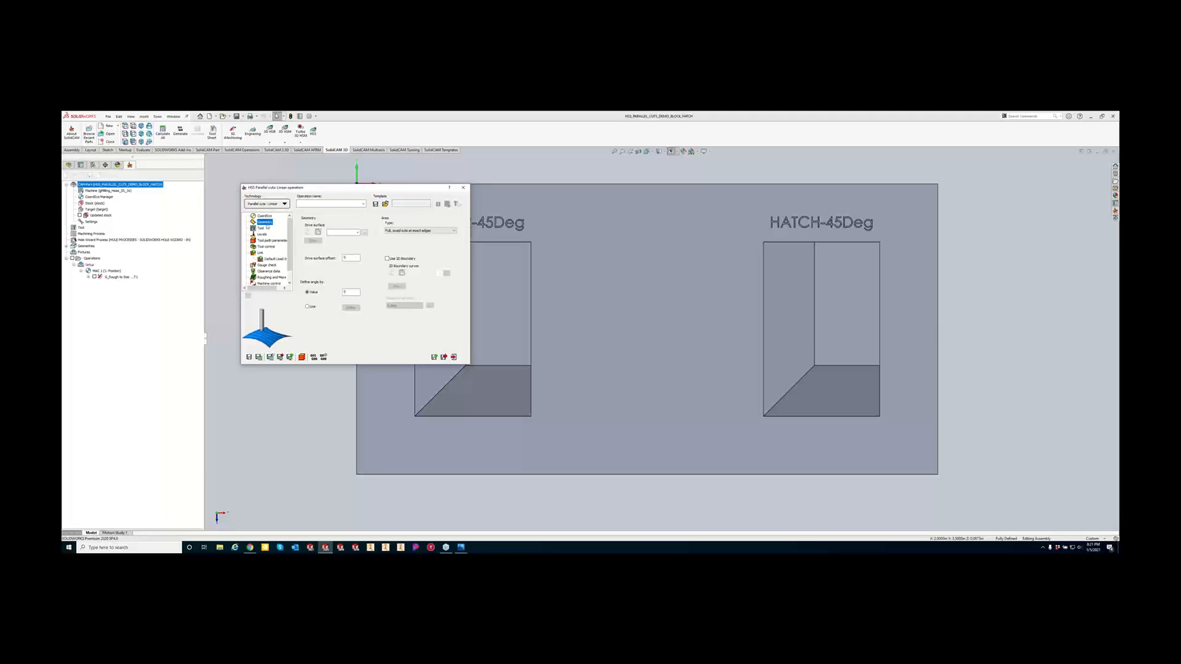
pyautogui.click(319, 232)
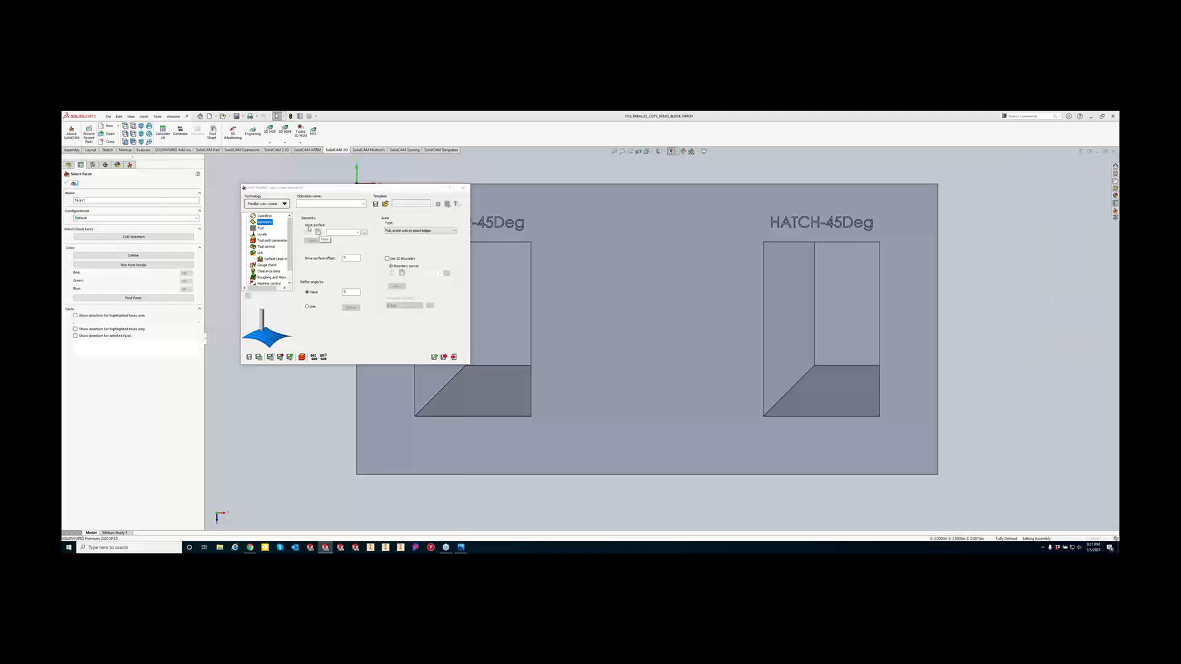
pyautogui.click(438, 293)
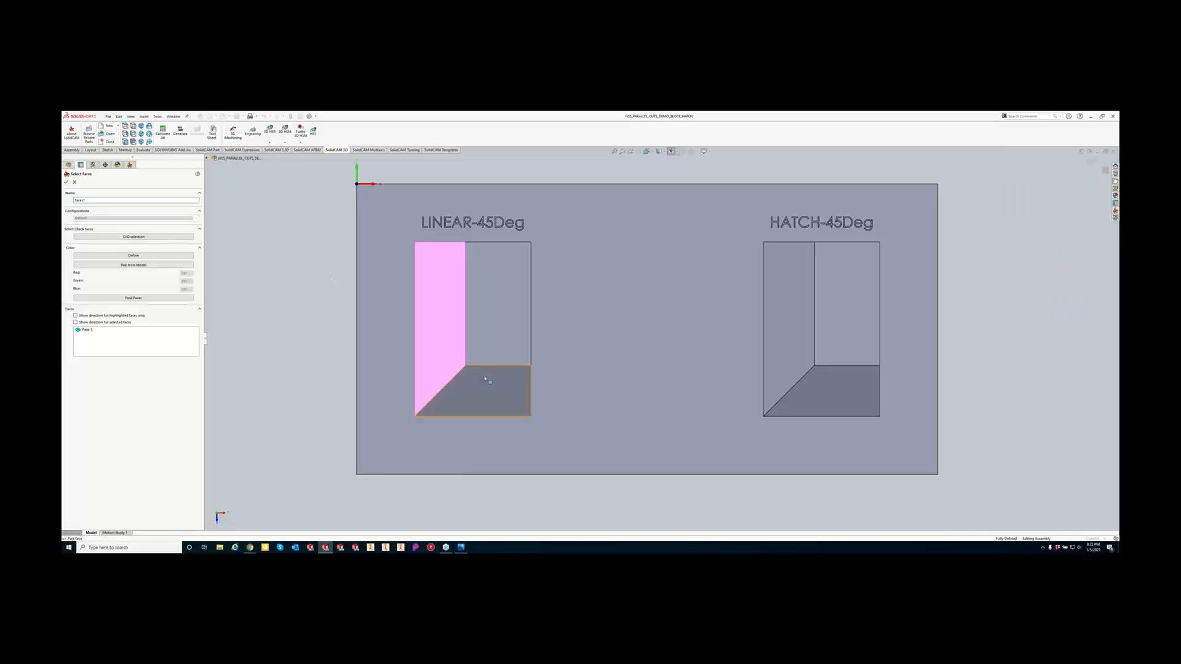
pyautogui.click(489, 380)
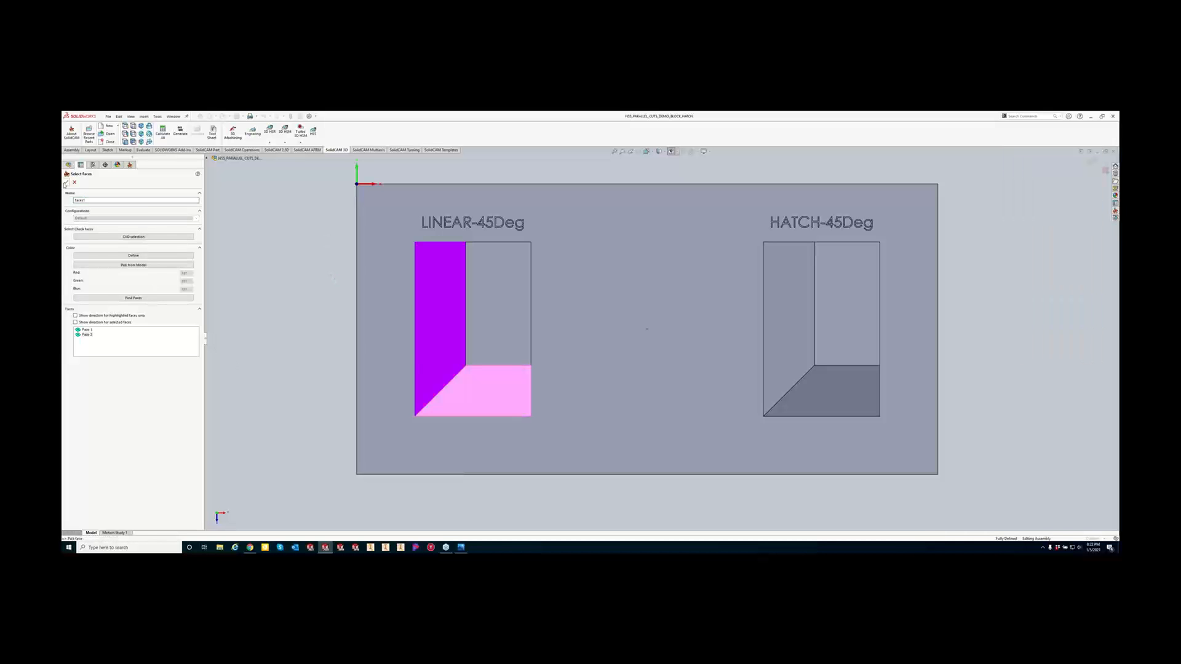
pyautogui.click(66, 182)
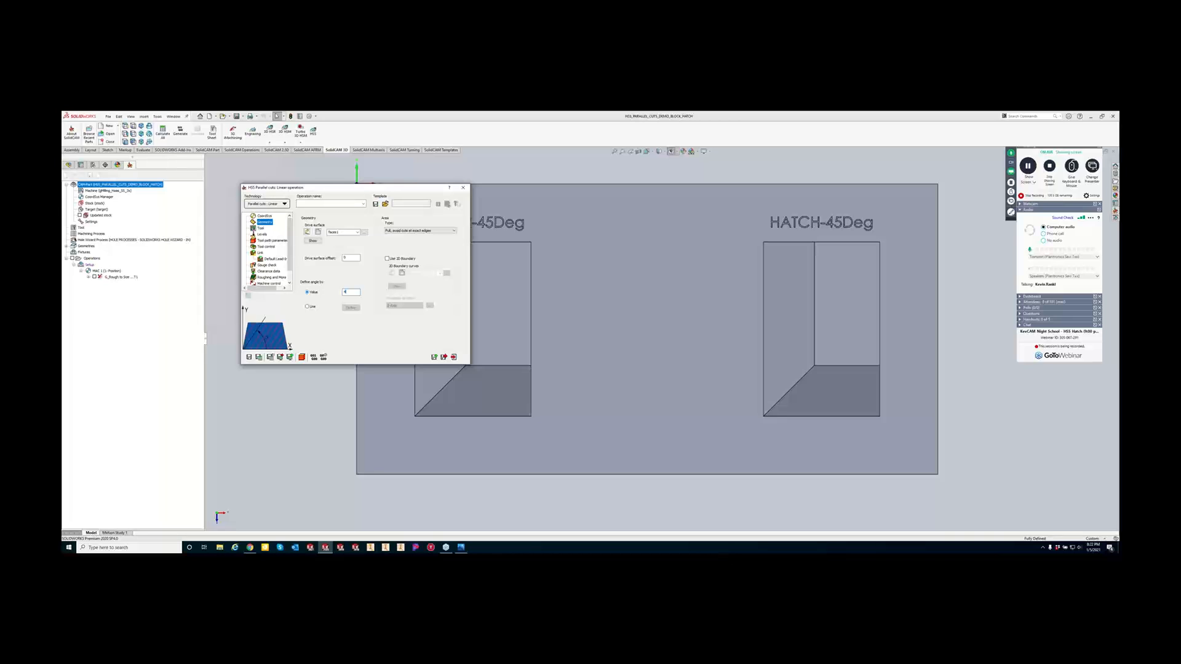
# Assign the second tool in the part tool list, the ball nose mill, to the Linear operation.
pyautogui.click(261, 228)
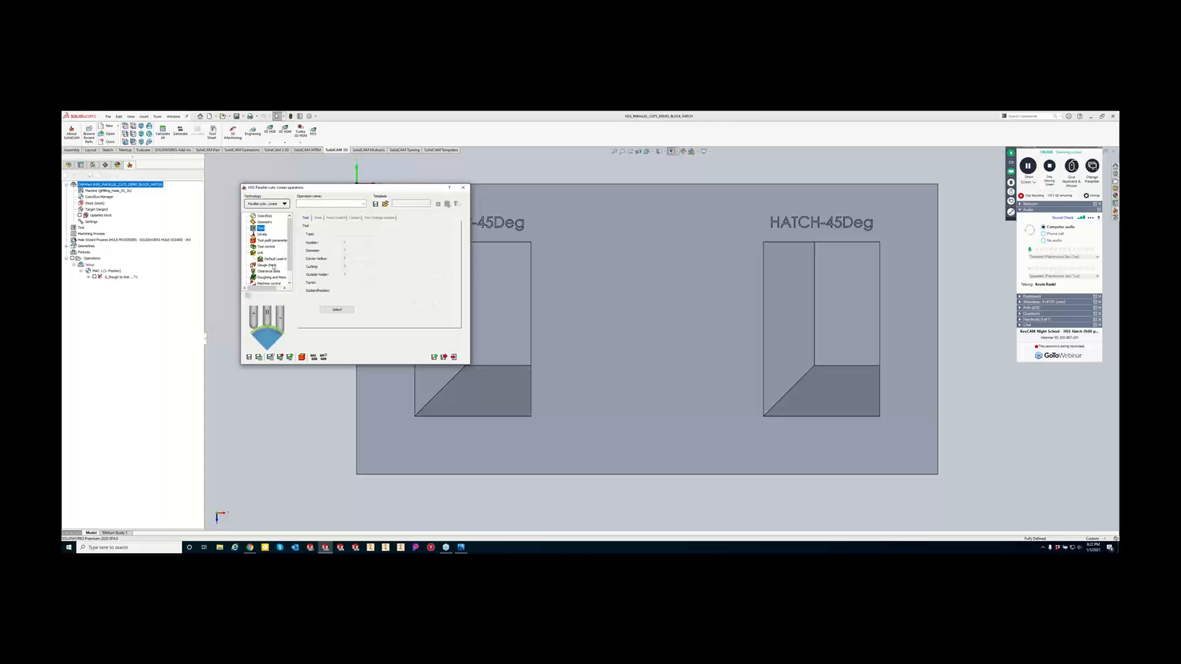
pyautogui.click(336, 311)
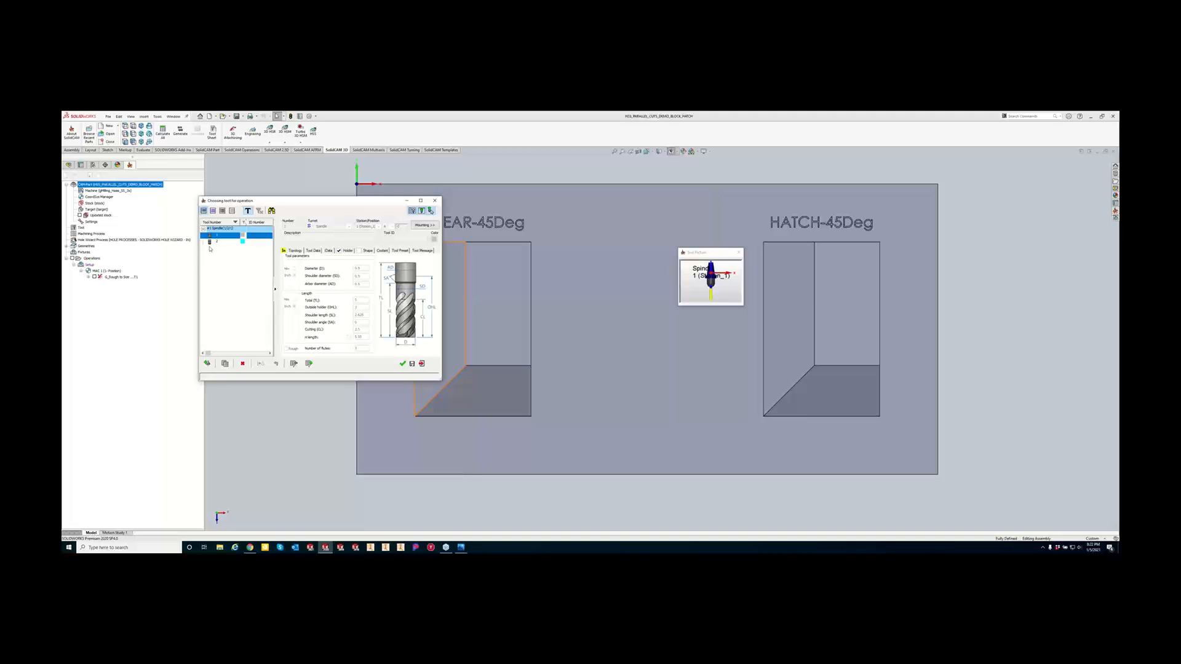
pyautogui.click(213, 241)
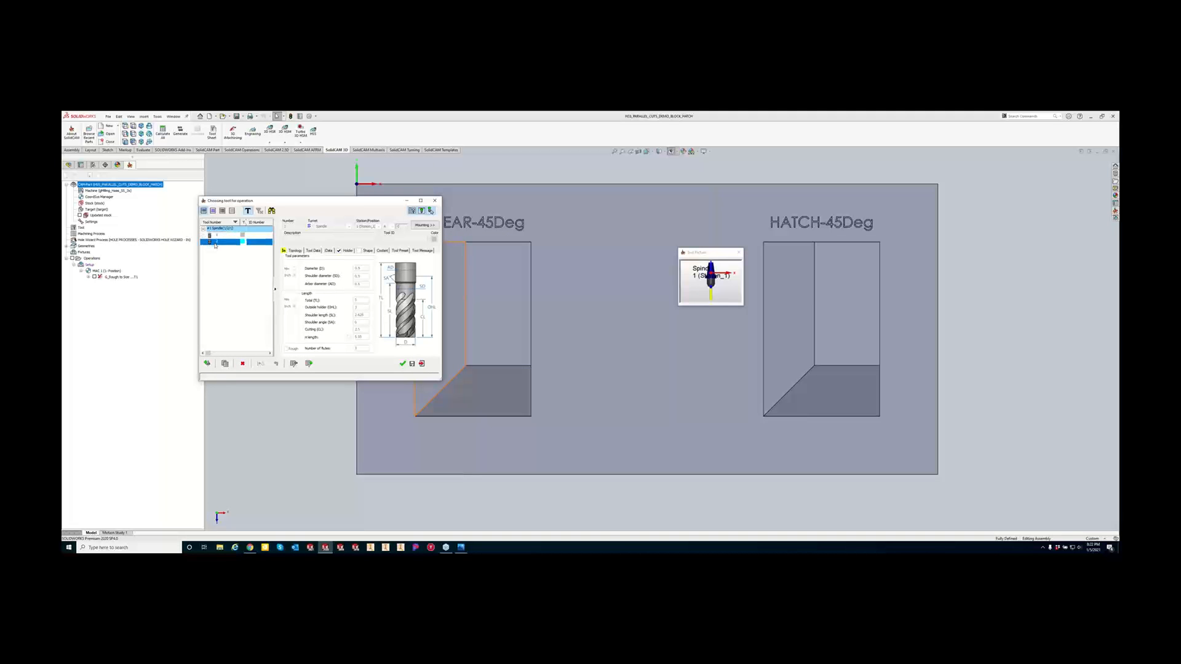
pyautogui.click(403, 364)
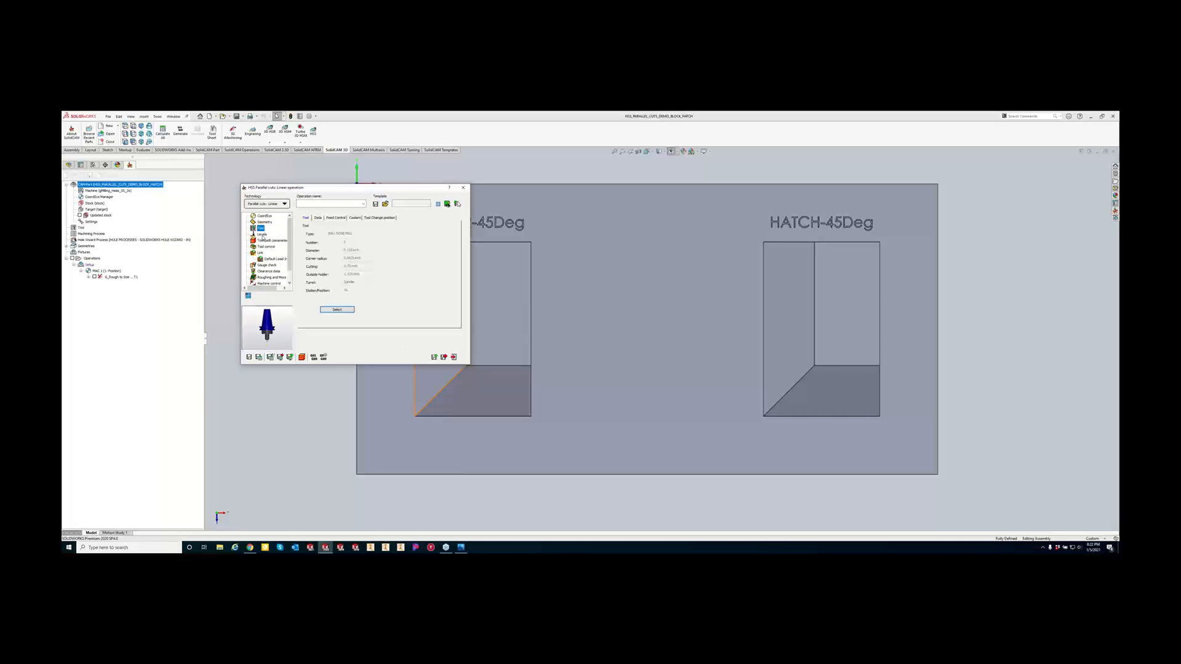
# Review the tool path parameters, save and calculate the Linear operation, and examine its toolpath on the LINEAR-45Deg pocket.
pyautogui.click(264, 241)
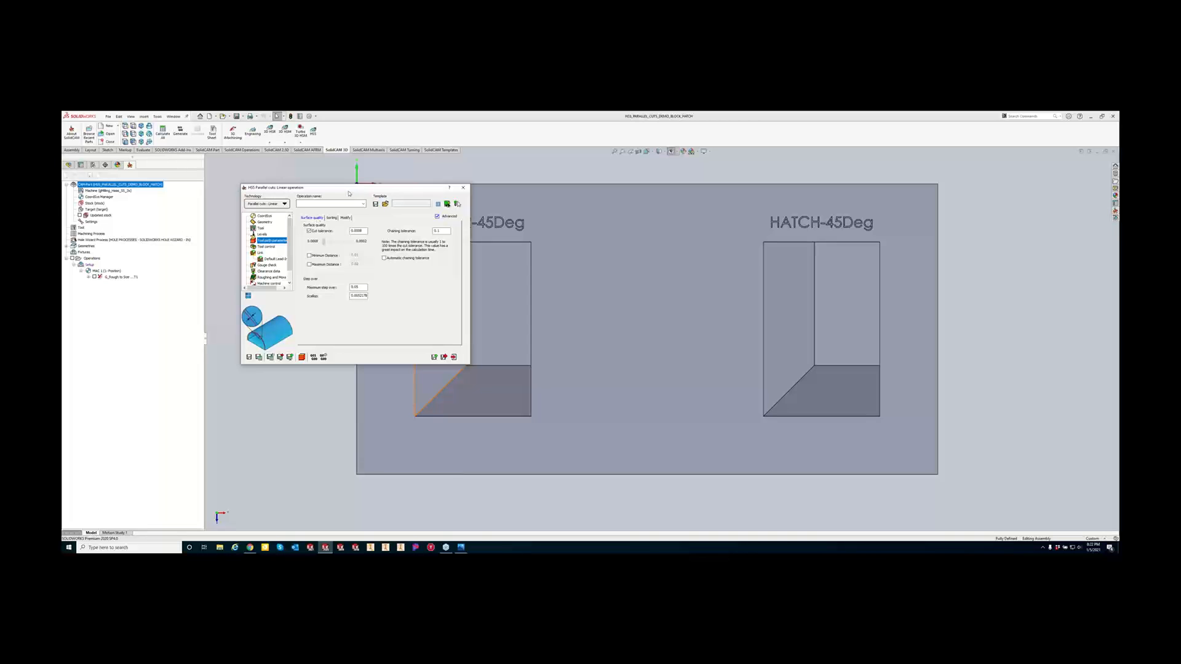
pyautogui.moveTo(324, 188); pyautogui.dragTo(218, 168)
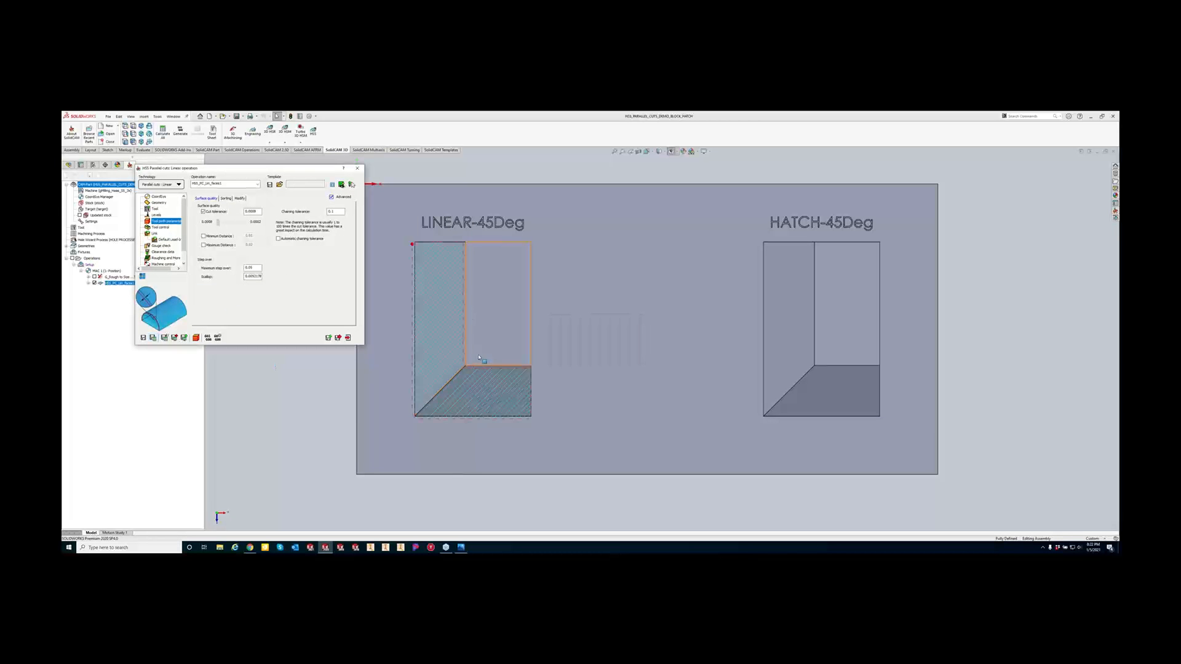
pyautogui.scroll(-3, 470, 352)
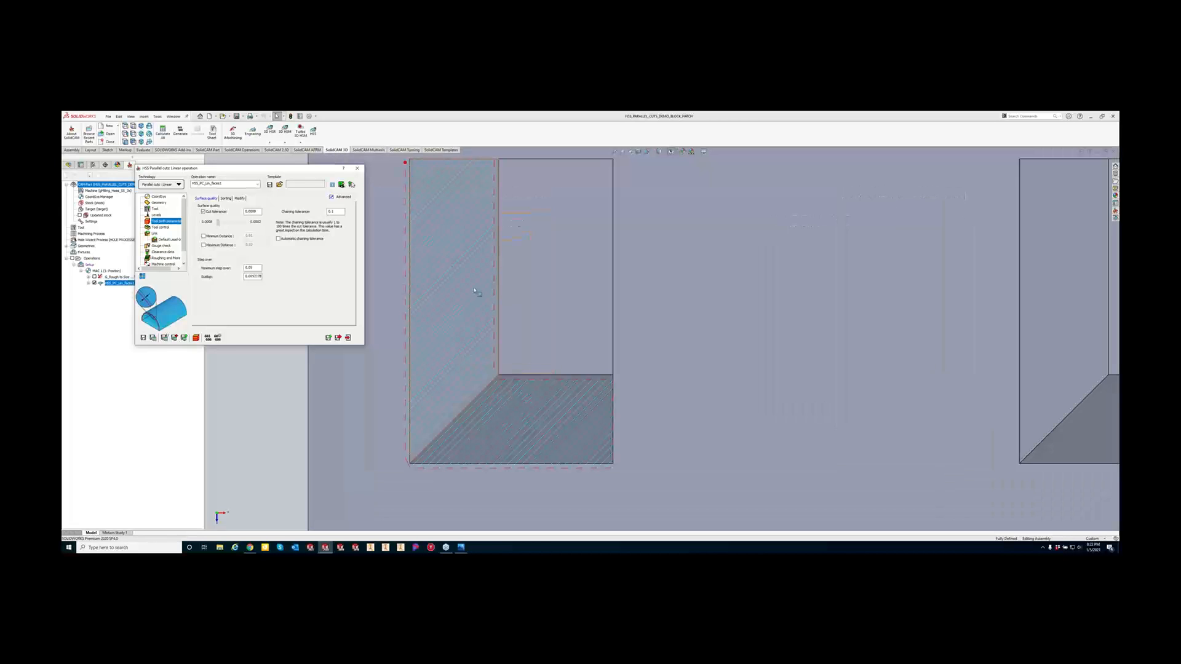
pyautogui.scroll(1, 566, 337)
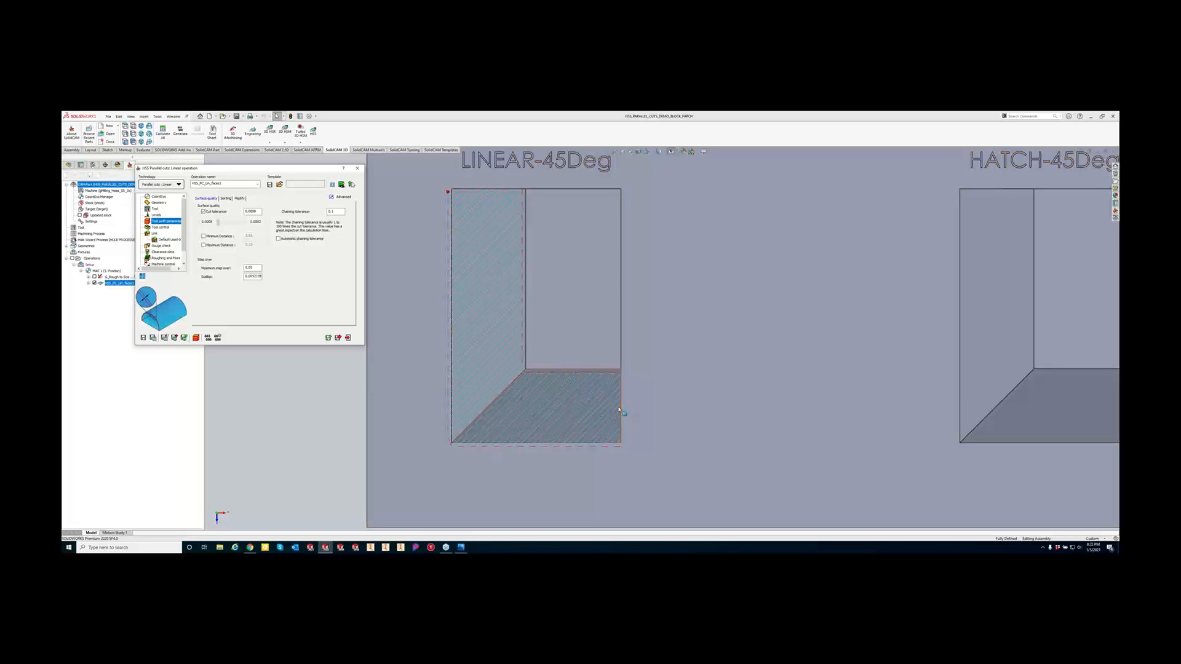
# Save and copy the Linear operation and change the copy's technology to Parallel cuts Hatch.
pyautogui.click(329, 338)
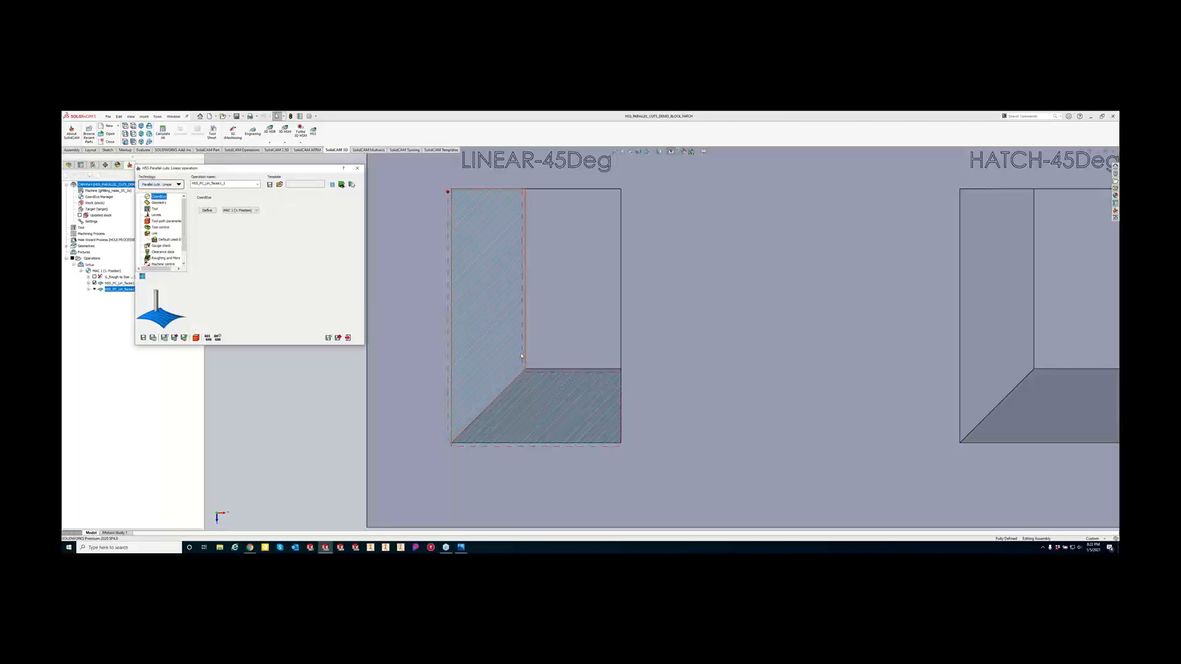
pyautogui.click(174, 186)
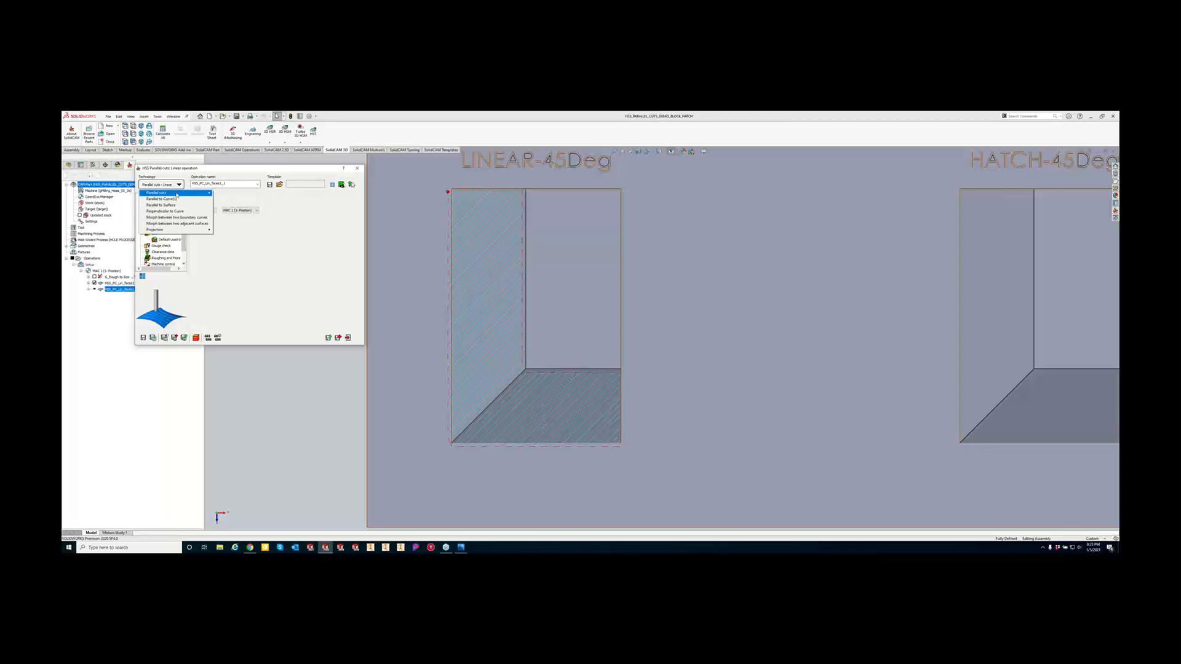
pyautogui.moveTo(185, 193)
pyautogui.click(228, 205)
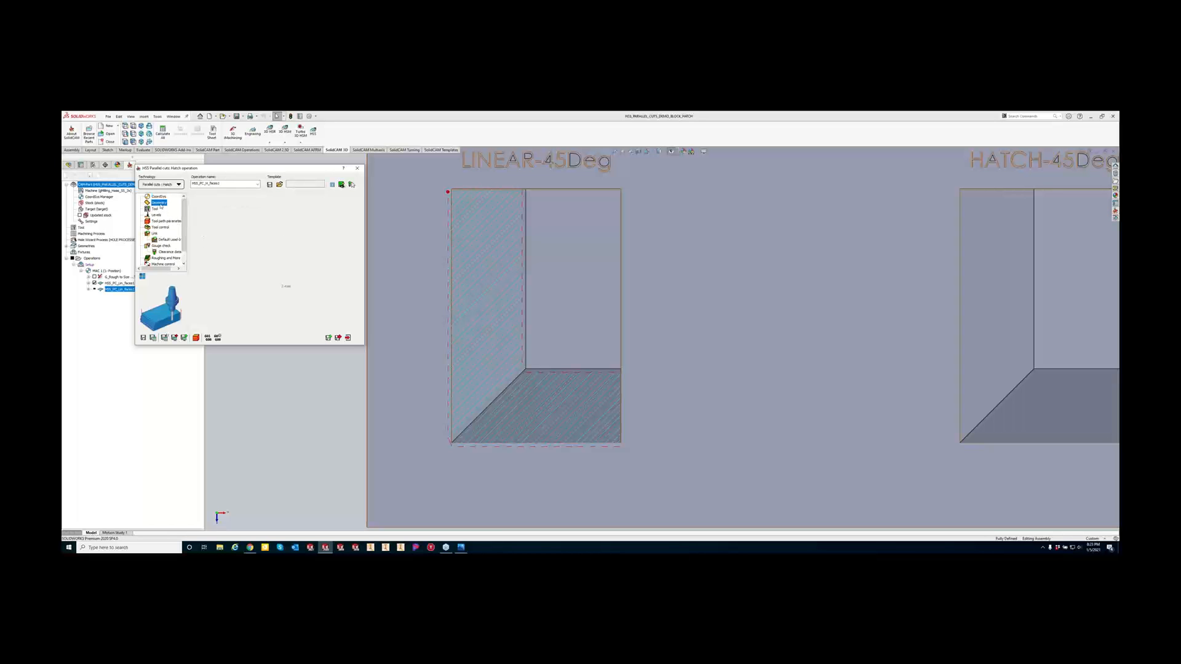
# Define a new drive surface for the Hatch operation from the two sloped faces of the HATCH-45Deg pocket.
pyautogui.click(212, 214)
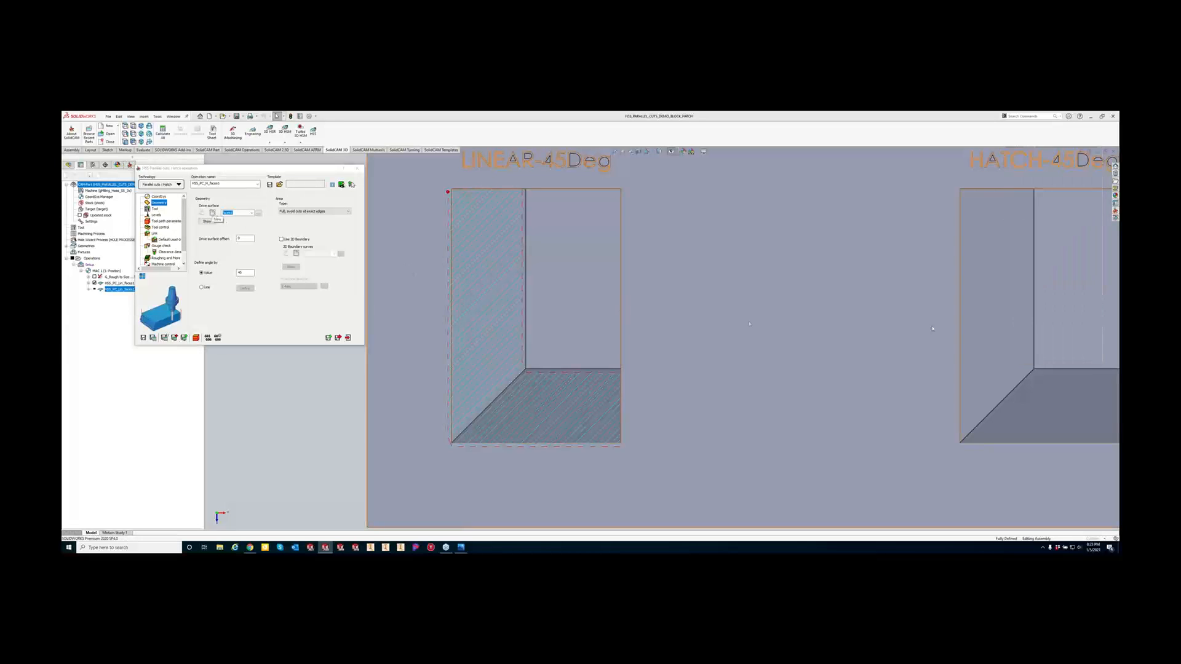
pyautogui.scroll(3, 943, 328)
pyautogui.scroll(-4, 1016, 323)
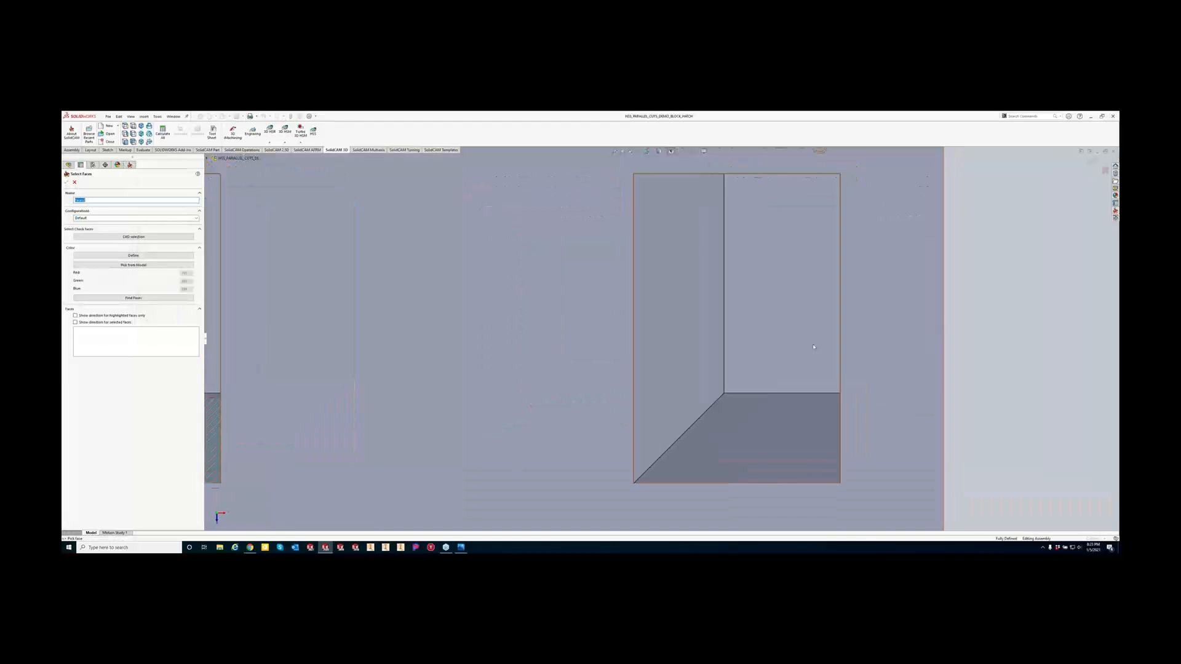
pyautogui.click(698, 356)
pyautogui.click(744, 451)
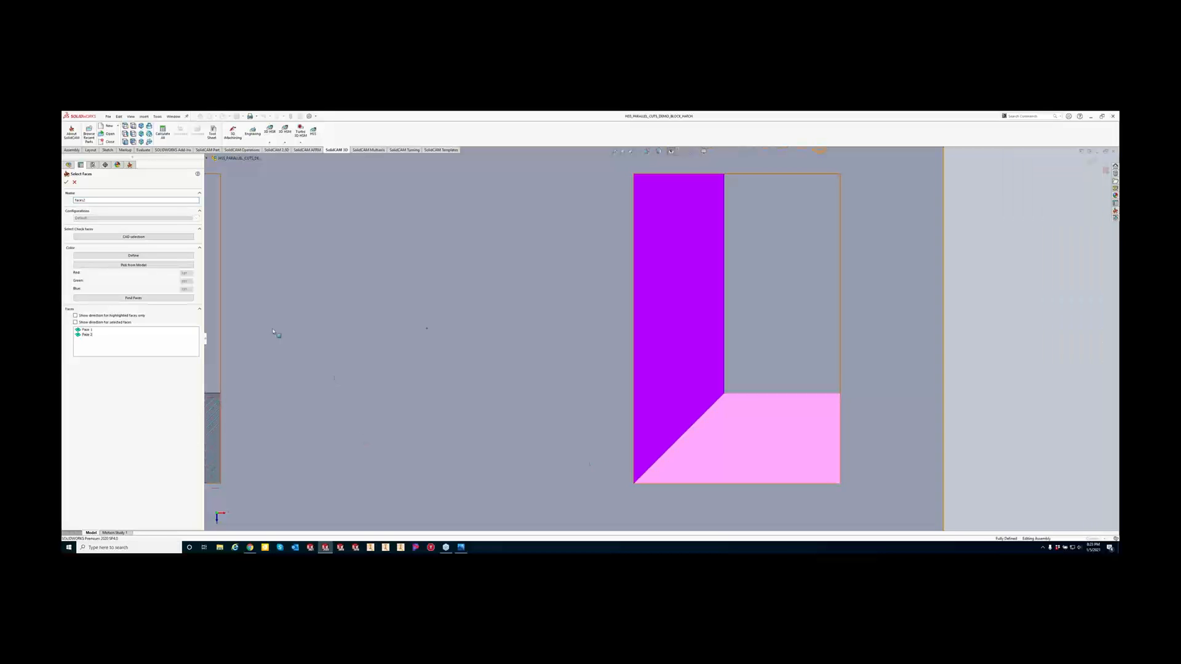
pyautogui.click(65, 182)
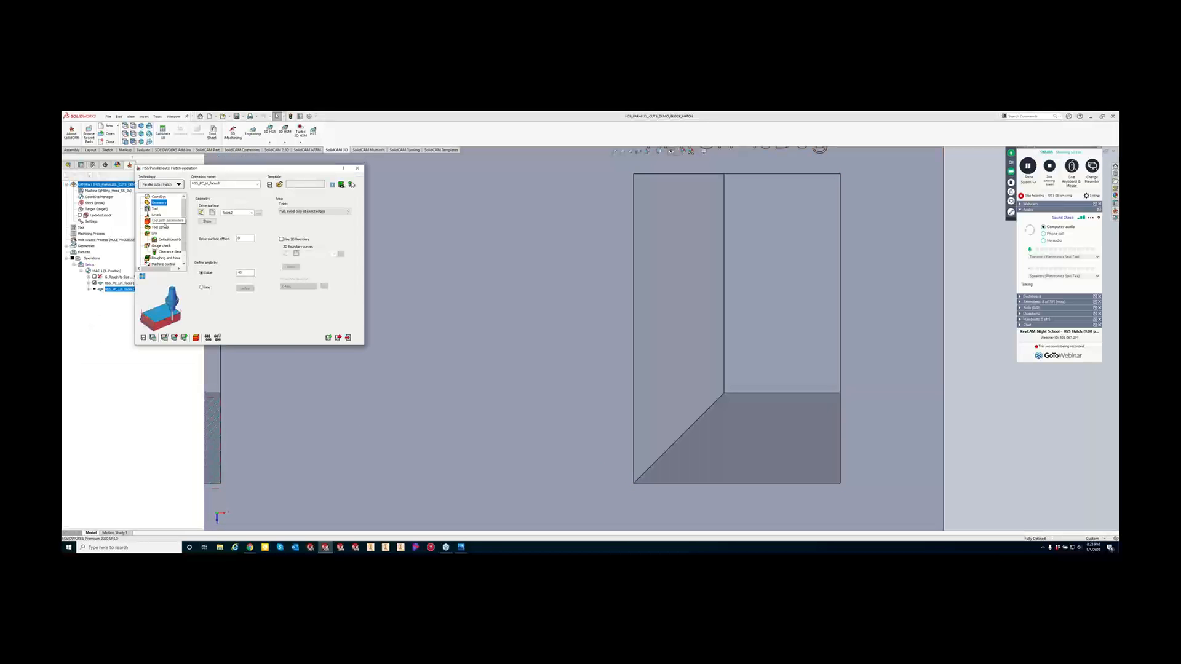
# Check the Hatch operation's tool, save and calculate the operation, and compare its toolpath with the Linear one.
pyautogui.click(154, 209)
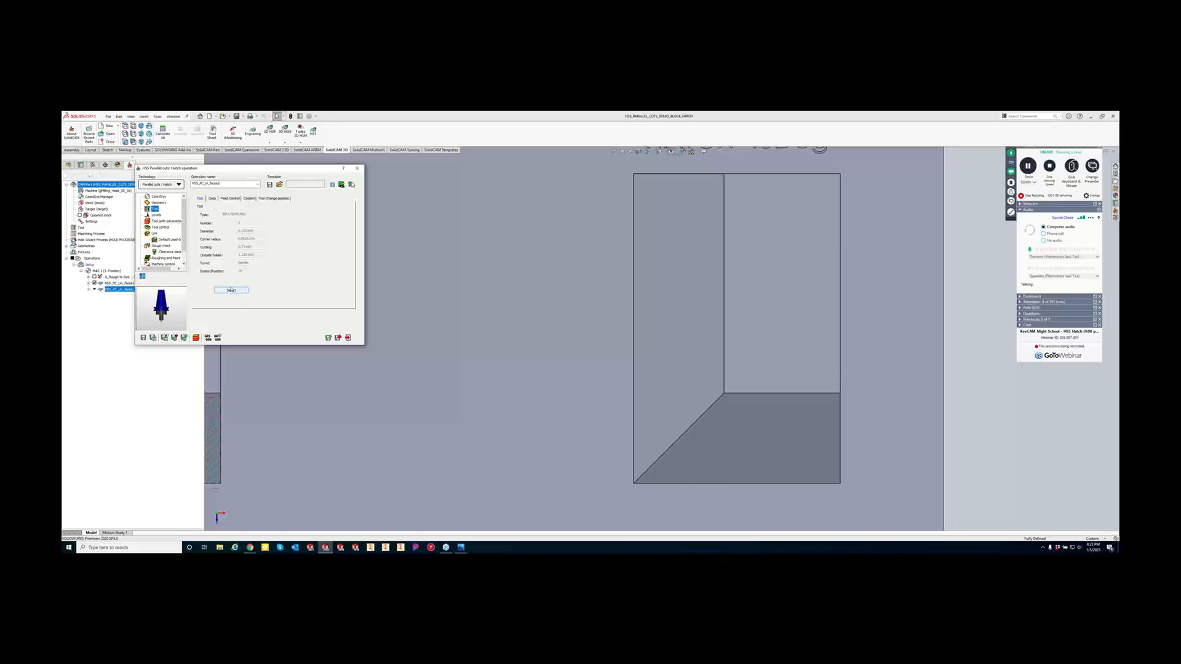
pyautogui.click(152, 338)
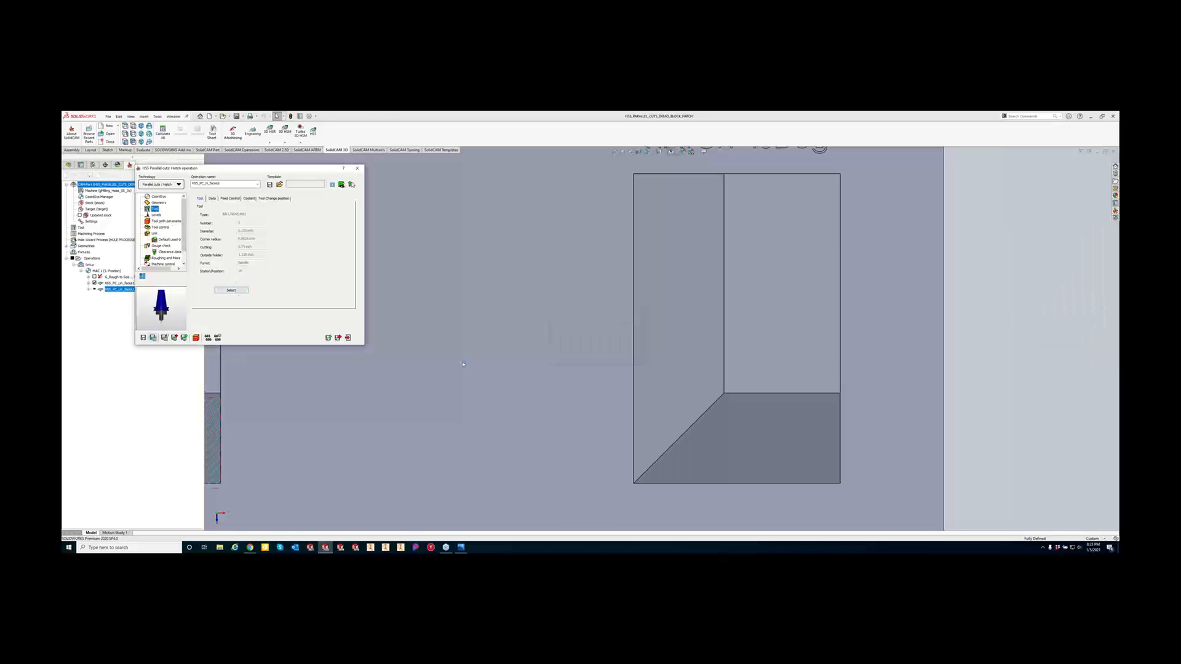
pyautogui.scroll(2, 491, 379)
pyautogui.scroll(-2, 425, 359)
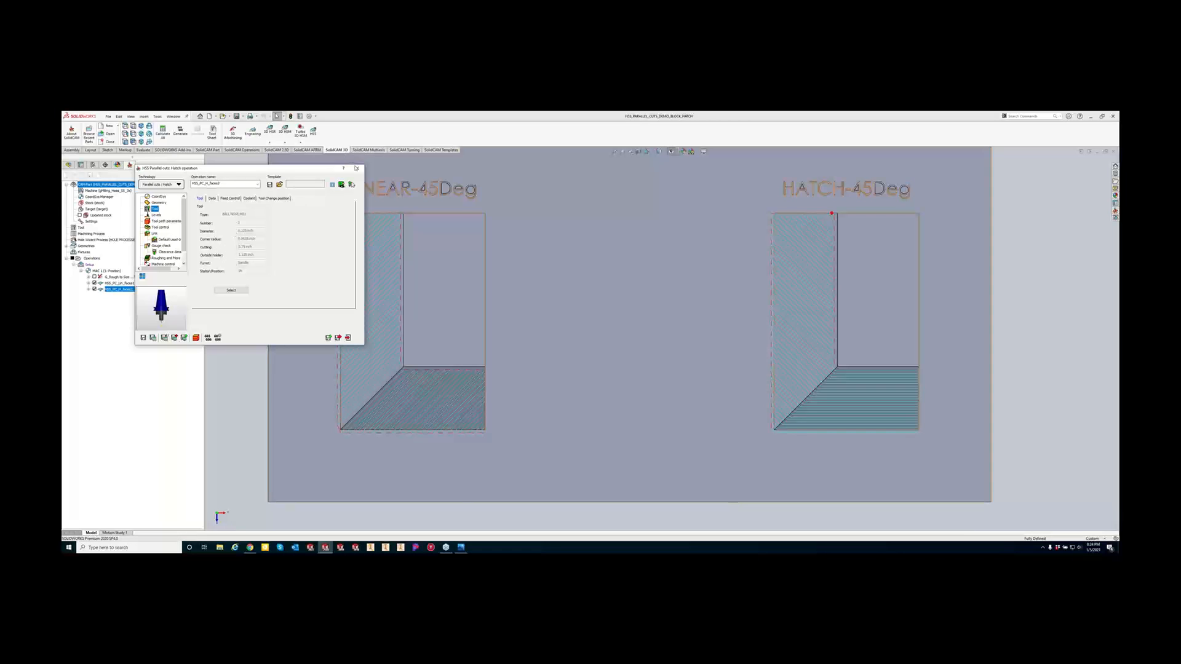
# Close the Hatch operation and show the design model's Hatch Slices and Linear Slices features.
pyautogui.click(358, 168)
pyautogui.click(68, 166)
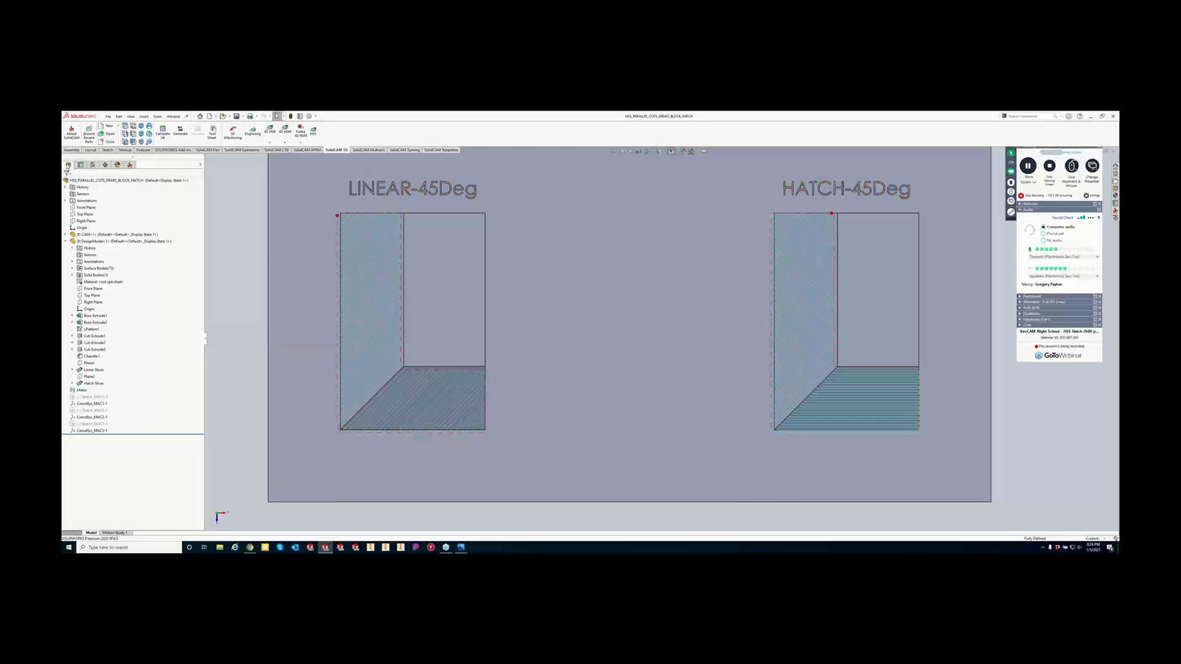
pyautogui.click(98, 371)
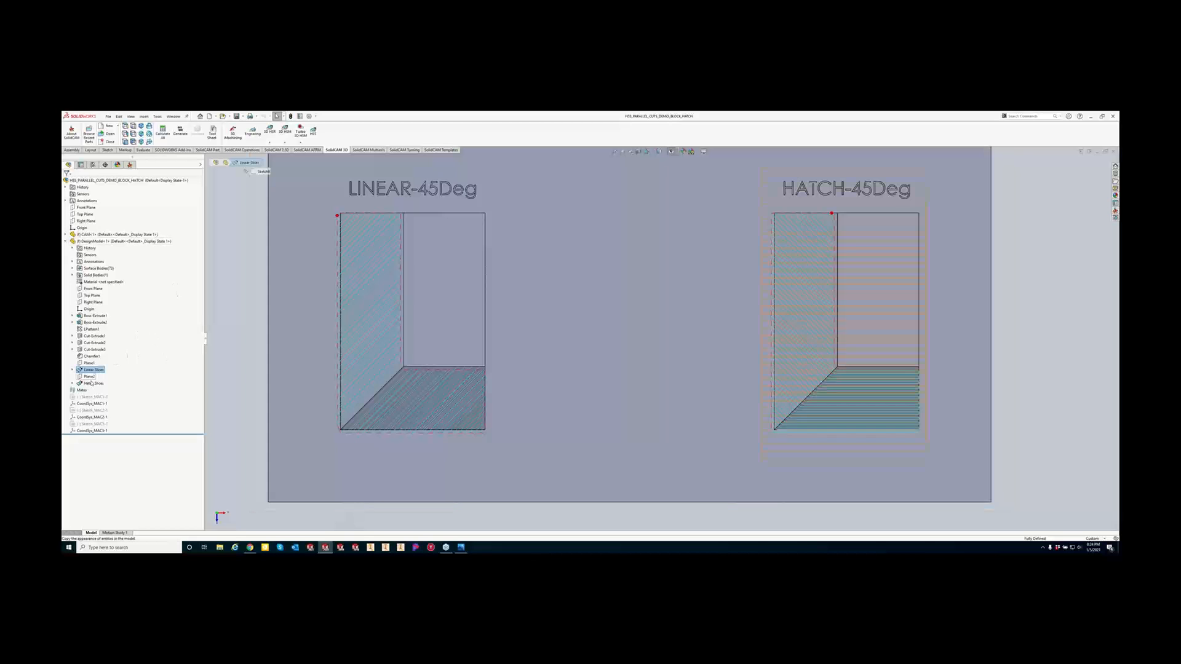
pyautogui.click(92, 383)
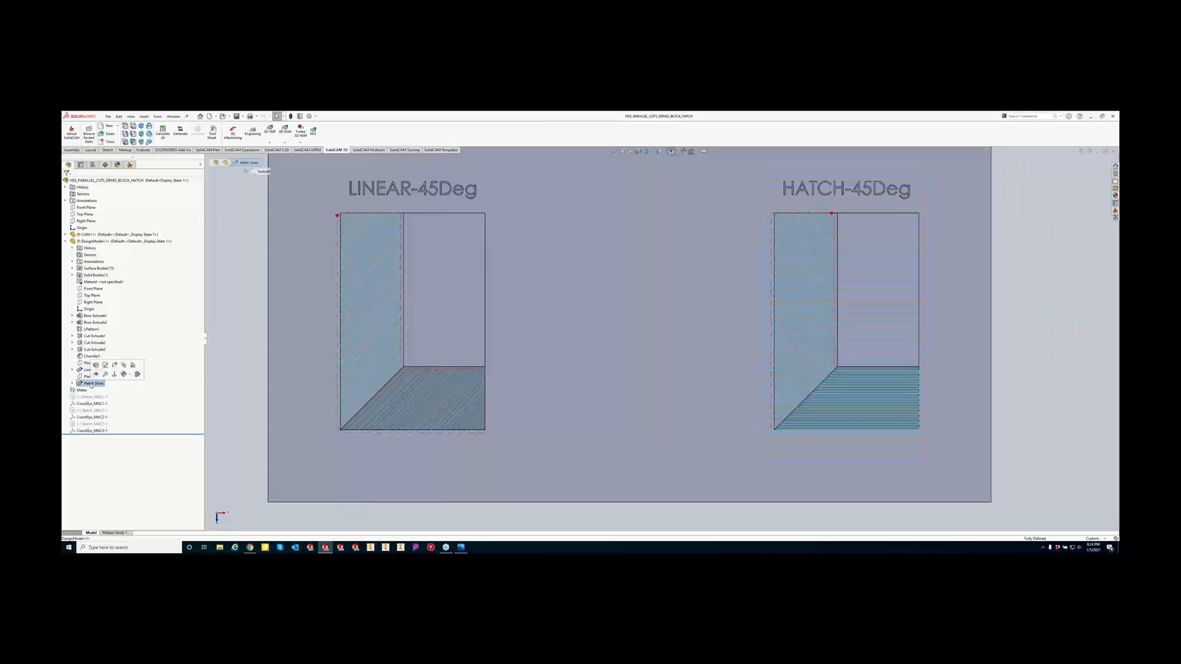
pyautogui.click(93, 374)
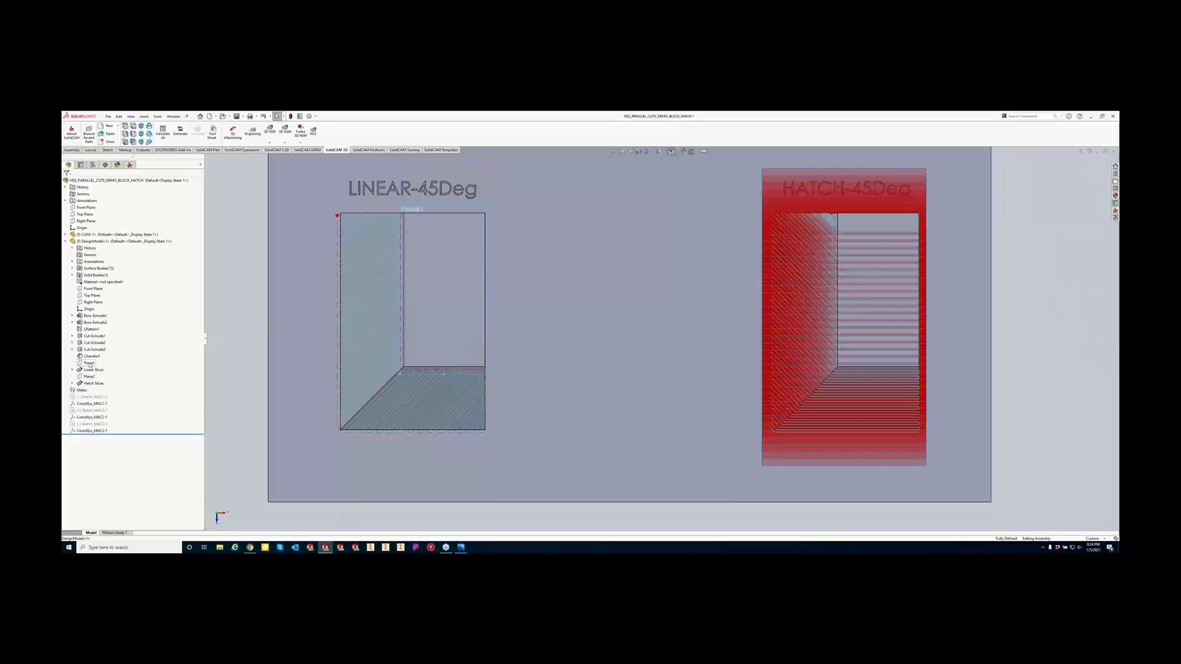
pyautogui.rightClick(91, 365)
pyautogui.click(104, 354)
pyautogui.rightClick(95, 370)
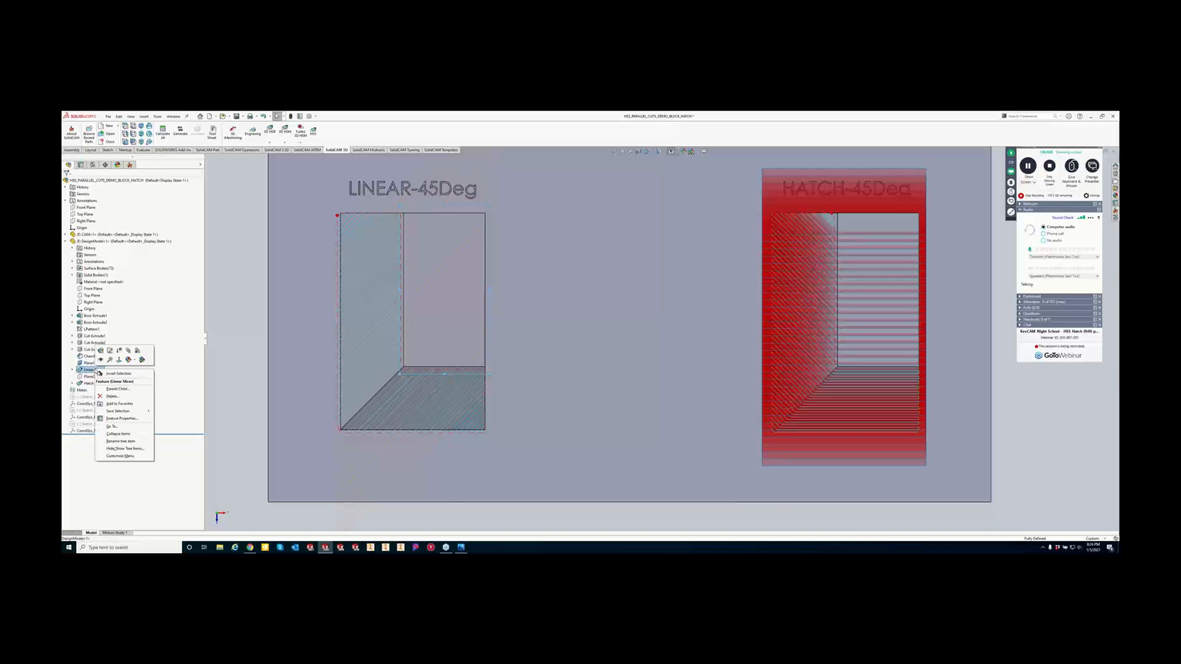
pyautogui.click(99, 361)
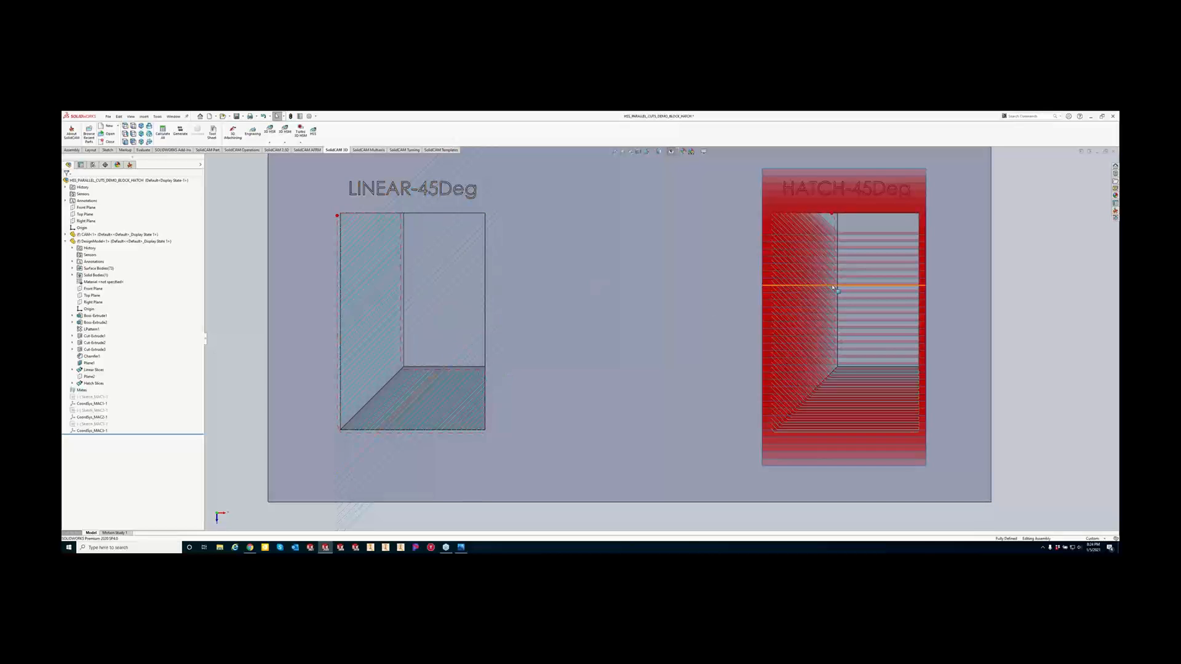
# Set the appearance colour of the Linear Slices feature to green.
pyautogui.scroll(-2, 946, 380)
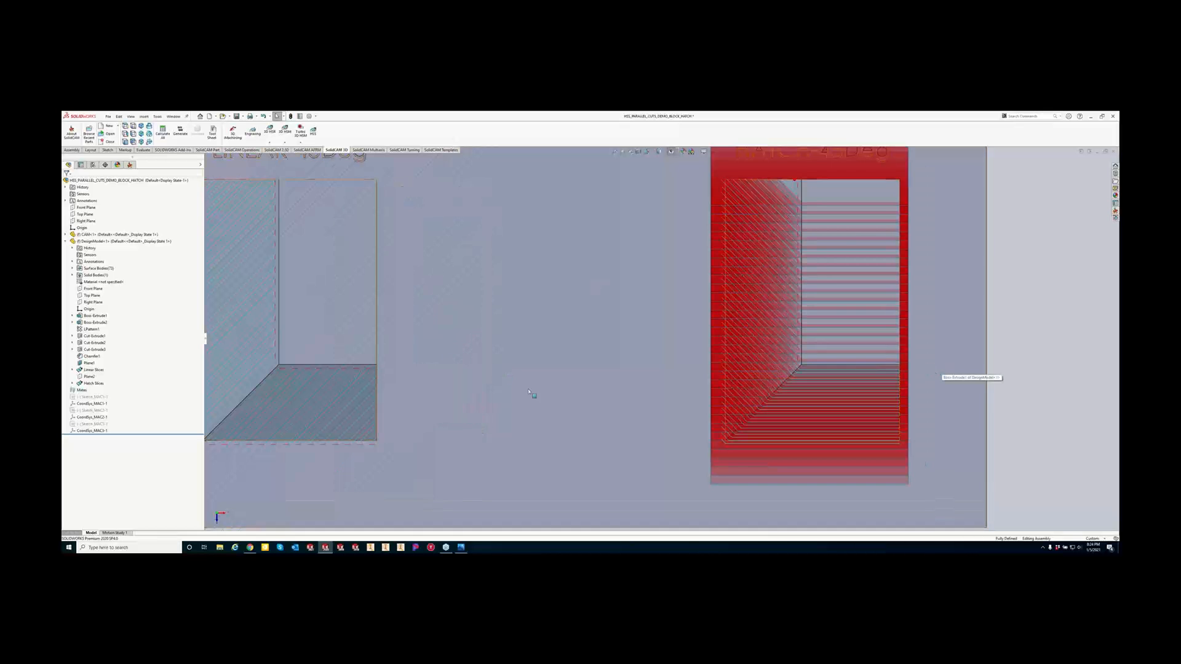
pyautogui.scroll(2, 297, 426)
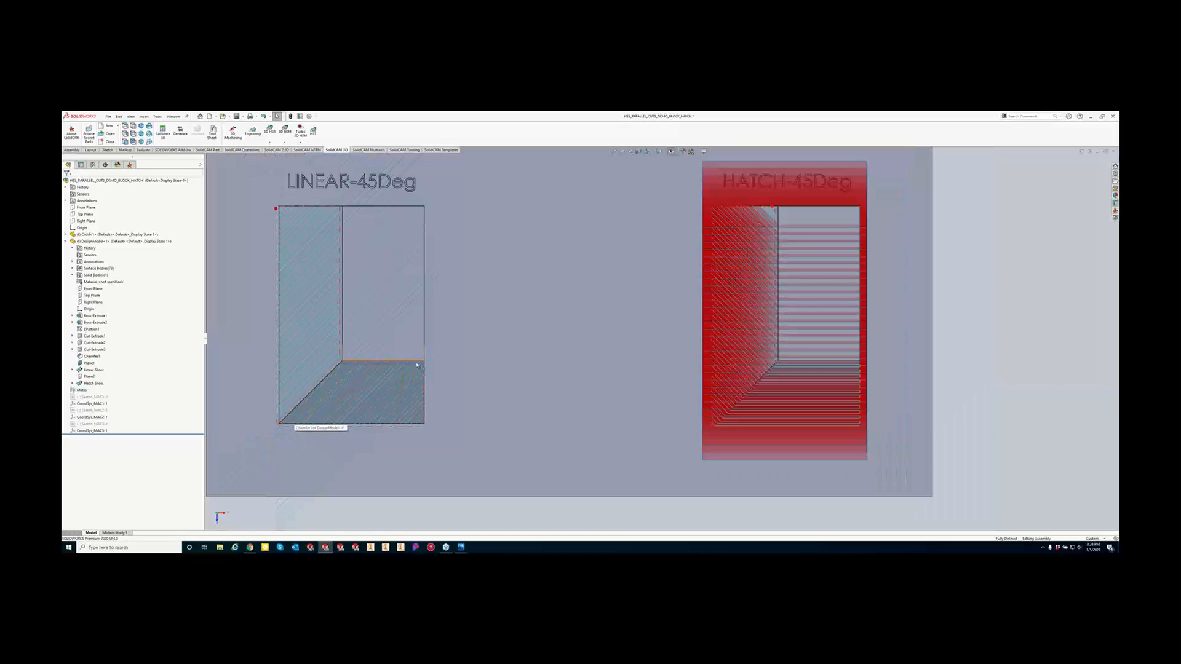
pyautogui.scroll(-2, 399, 357)
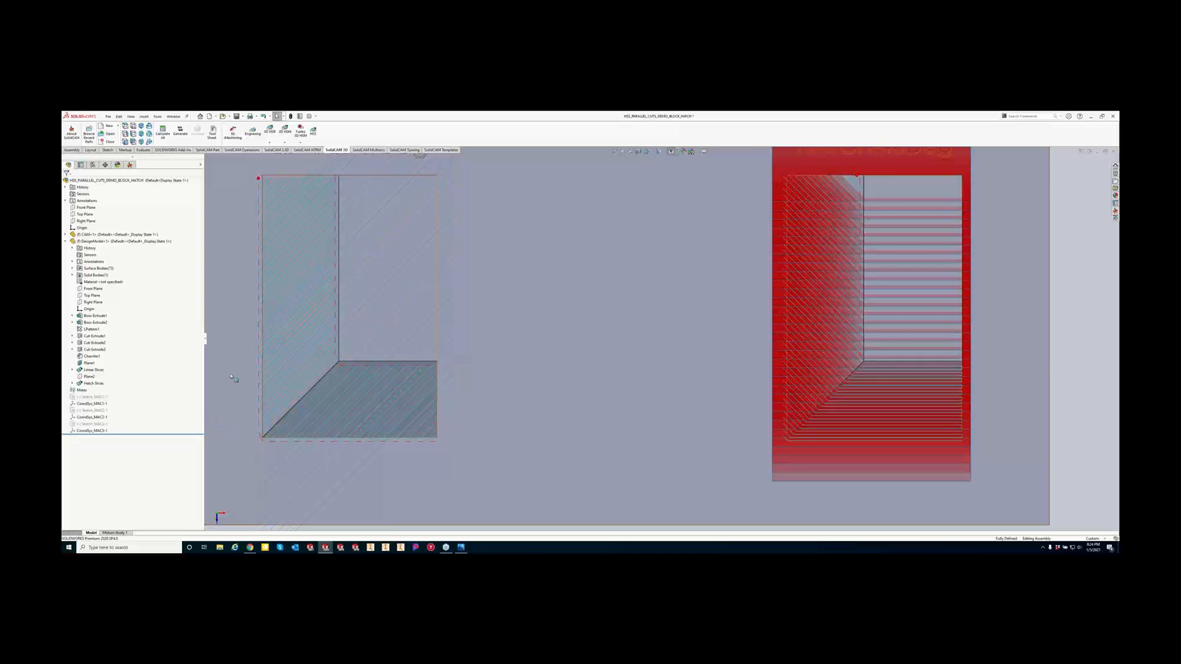
pyautogui.rightClick(94, 371)
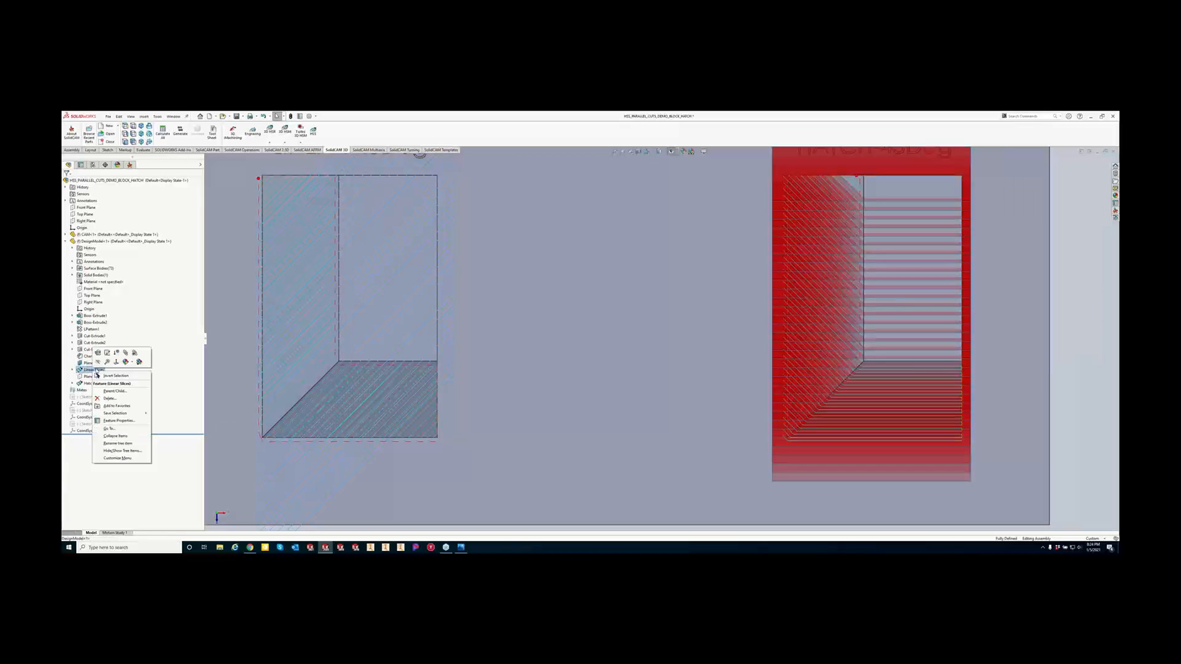
pyautogui.click(126, 363)
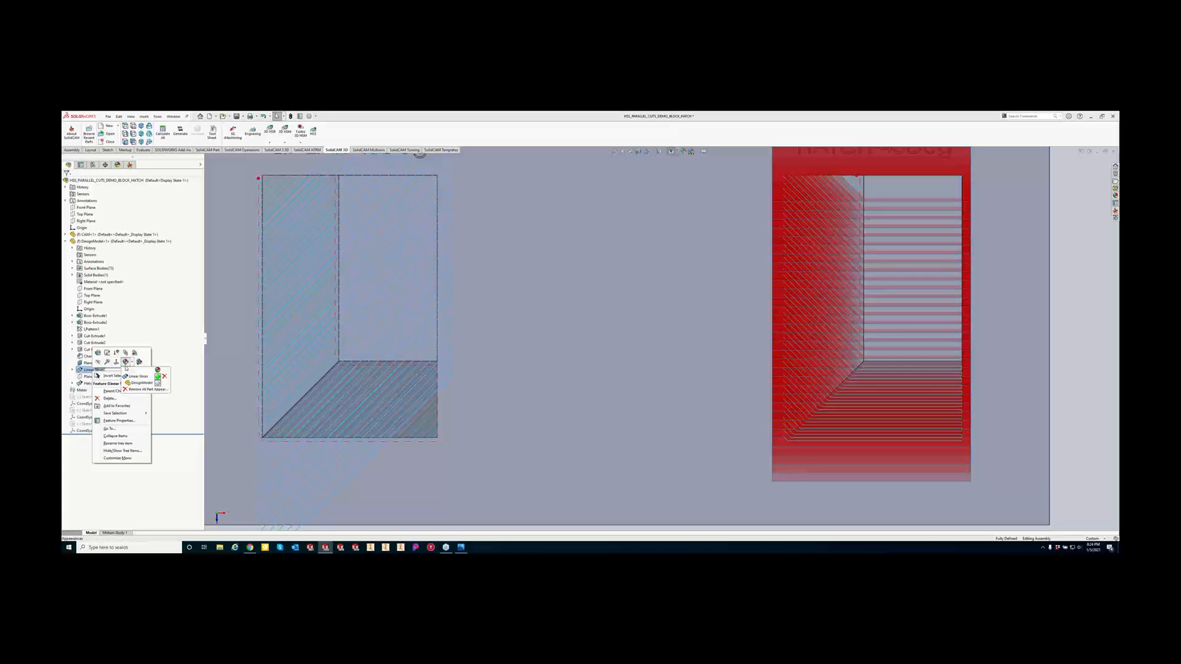
pyautogui.click(129, 376)
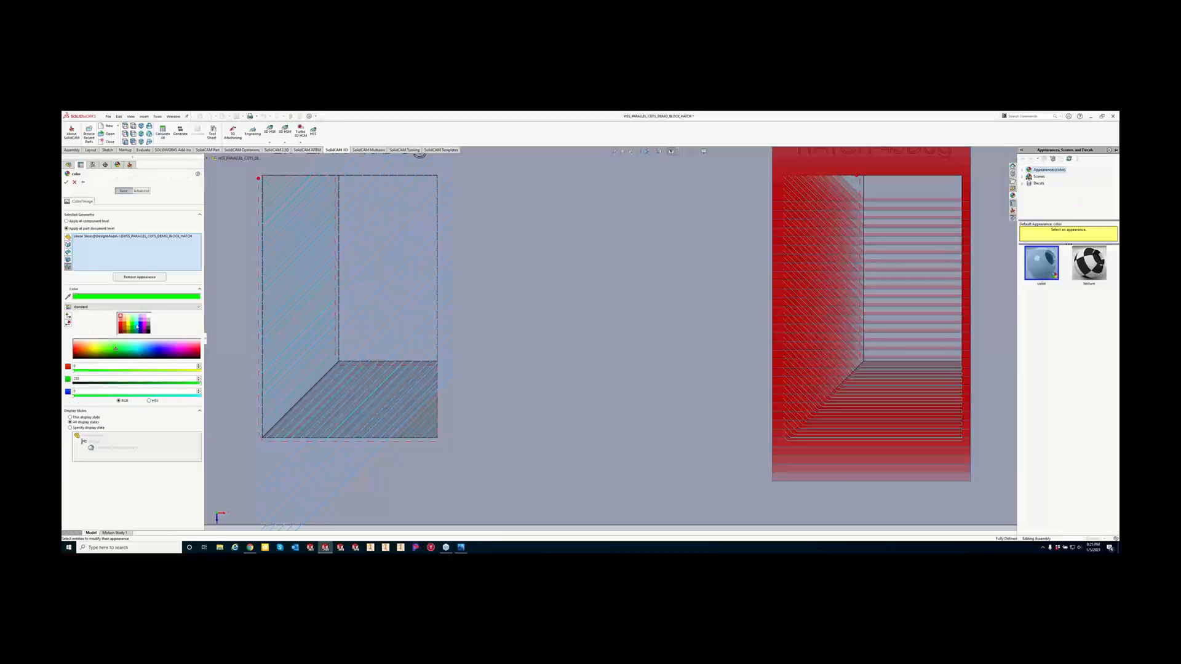
pyautogui.click(67, 182)
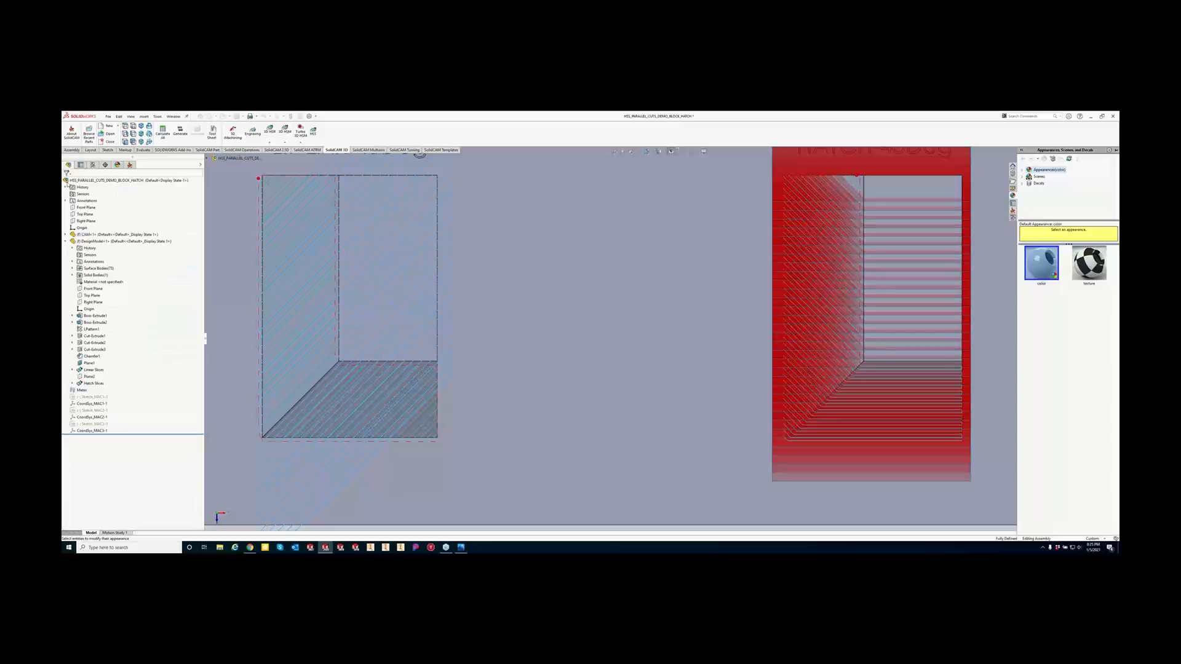
# Switch the model to the isometric view and hide the toolpaths of the Linear and Hatch operations.
pyautogui.scroll(2, 635, 325)
pyautogui.scroll(2, 635, 325)
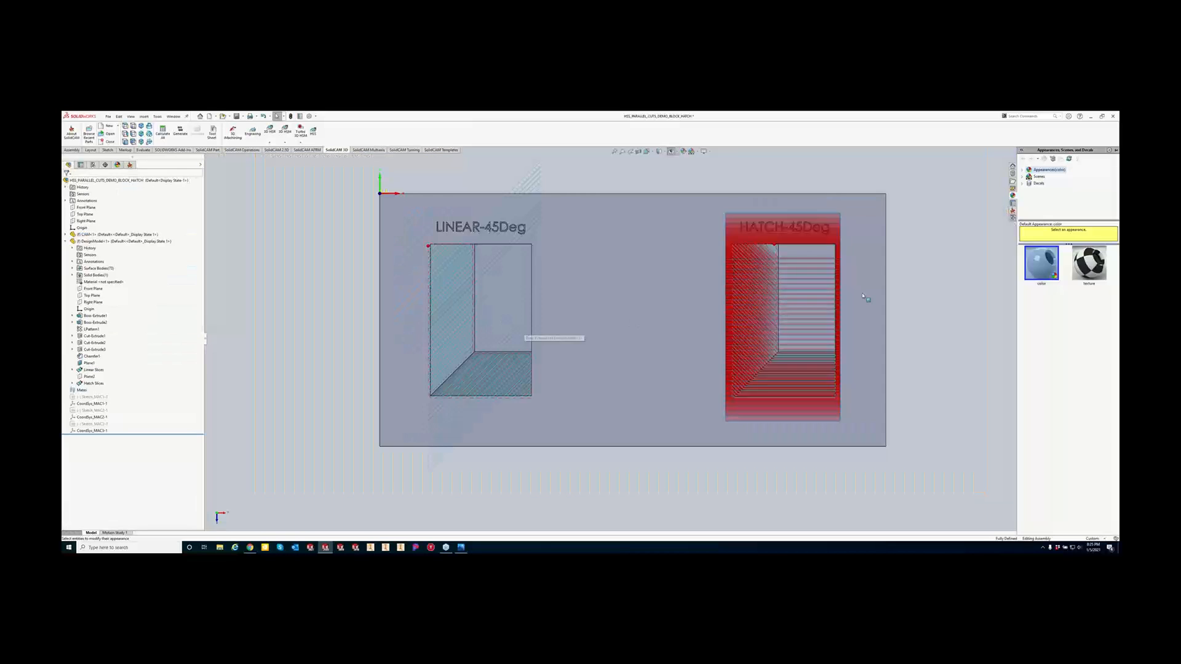
pyautogui.scroll(-1, 861, 297)
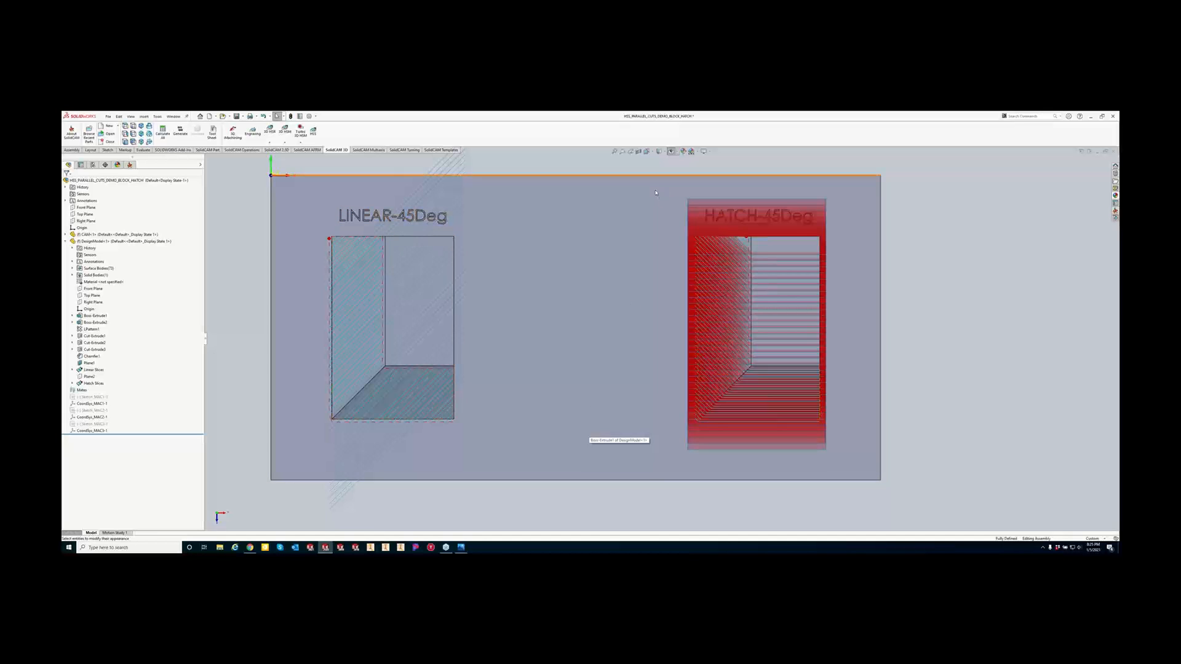
pyautogui.click(647, 151)
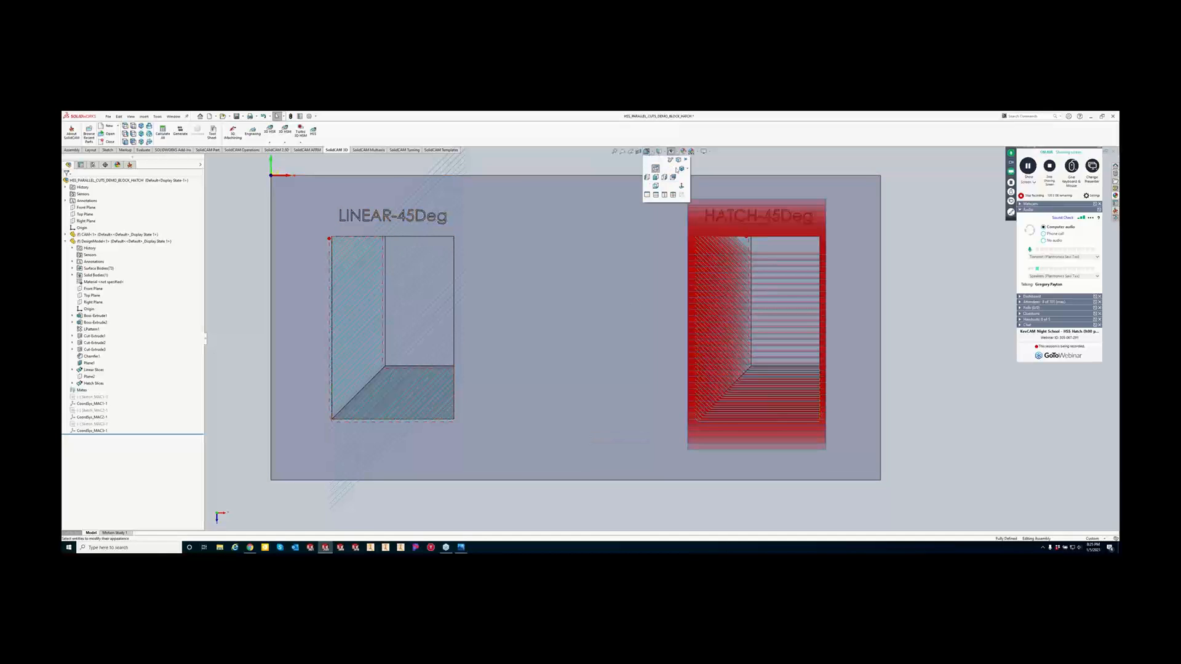
pyautogui.click(682, 169)
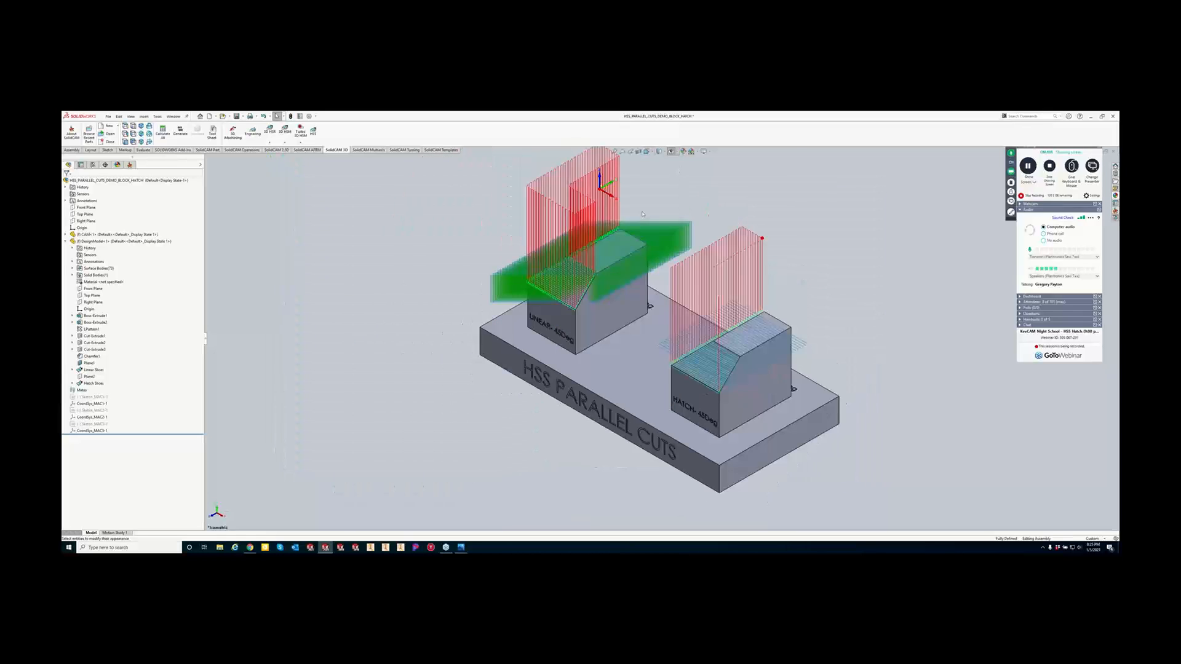
pyautogui.scroll(-1, 694, 283)
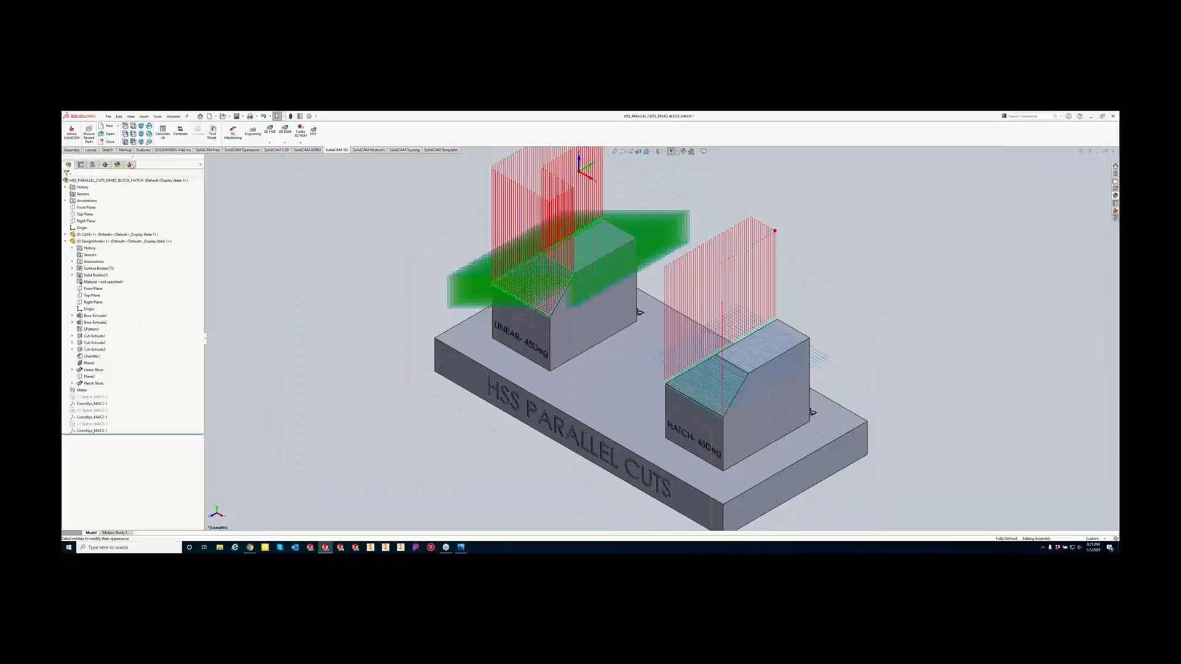
pyautogui.click(130, 165)
pyautogui.click(95, 283)
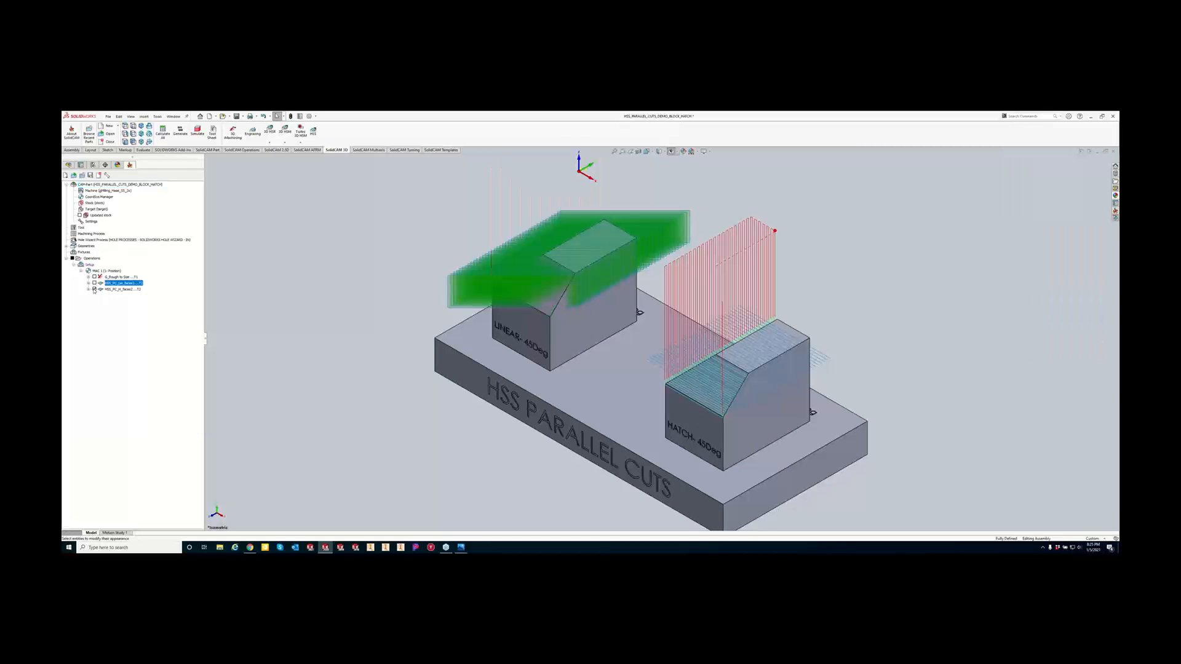
pyautogui.click(95, 289)
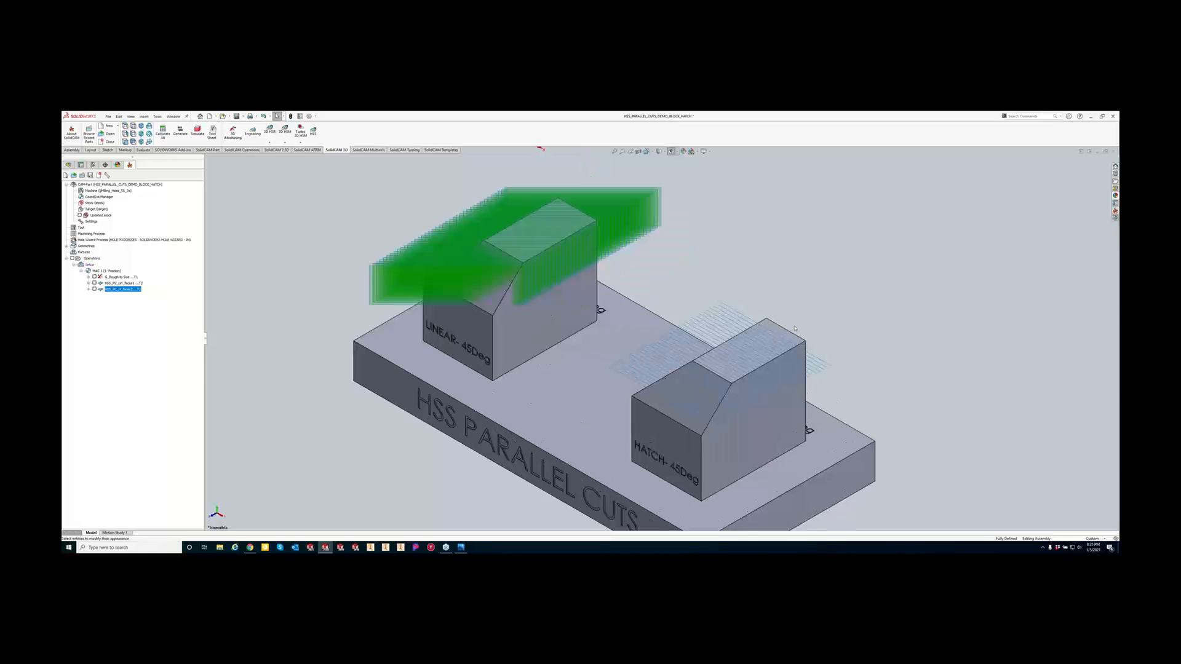
# Examine how the green Linear slices and red Hatch slices intersect the sloped faces of the two 45Deg blocks.
pyautogui.moveTo(609, 351); pyautogui.dragTo(575, 401, button='middle')
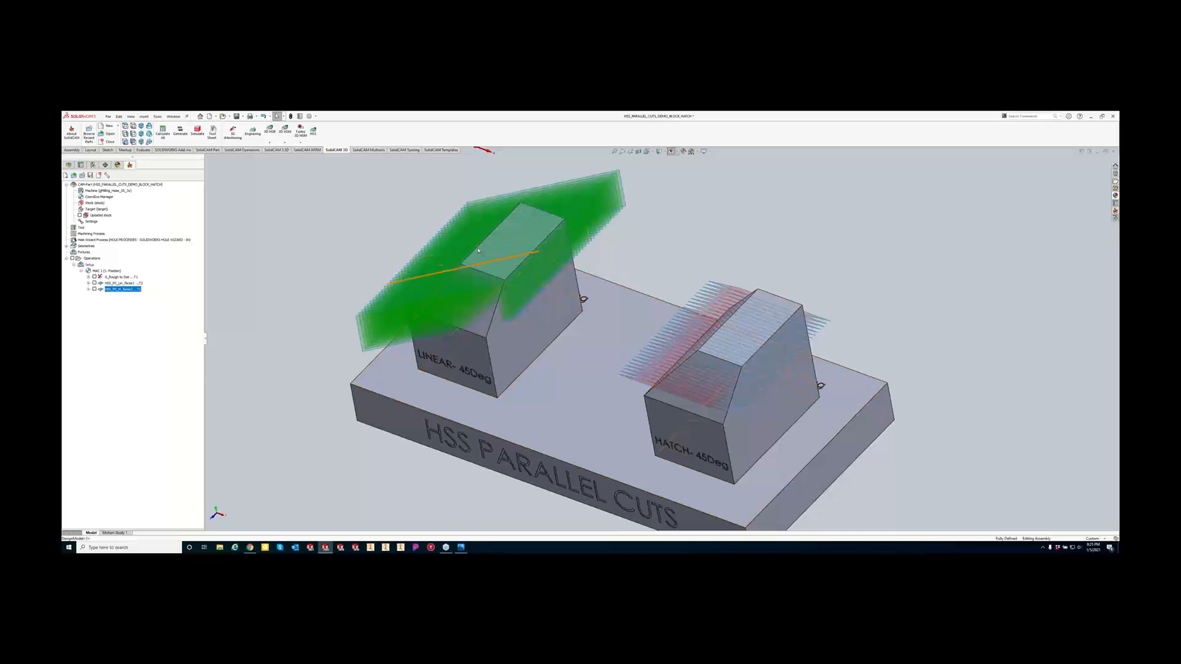
pyautogui.scroll(-5, 493, 250)
pyautogui.moveTo(544, 263); pyautogui.dragTo(613, 250, button='middle')
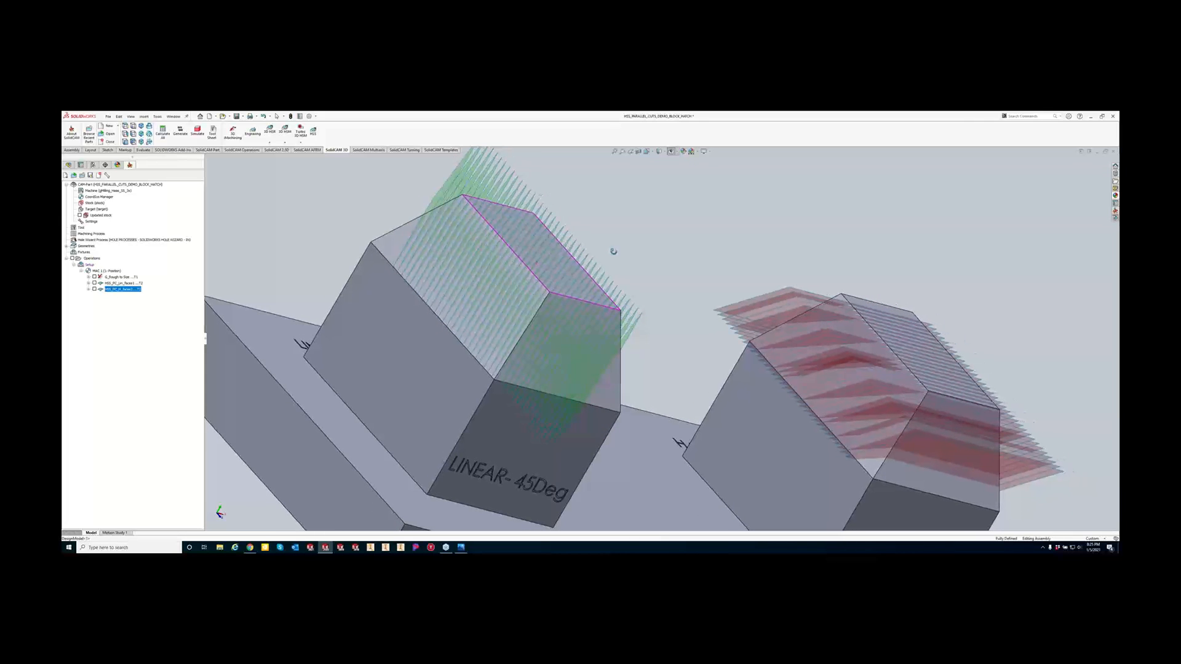
pyautogui.moveTo(614, 251)
pyautogui.mouseDown(button='middle')
pyautogui.moveTo(603, 250)
pyautogui.moveTo(622, 271)
pyautogui.moveTo(978, 380)
pyautogui.mouseUp(button='middle')
pyautogui.scroll(-5, 854, 461)
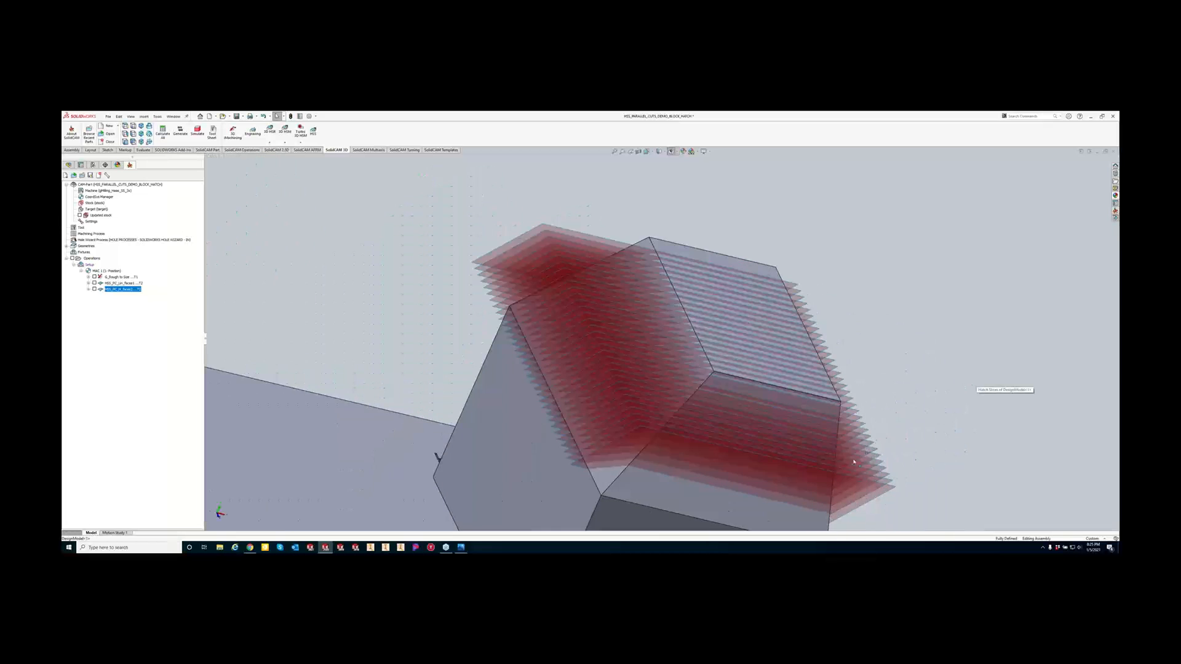
pyautogui.moveTo(854, 461); pyautogui.dragTo(791, 448, button='middle')
pyautogui.scroll(3, 820, 451)
pyautogui.scroll(-1, 815, 450)
pyautogui.scroll(2, 809, 449)
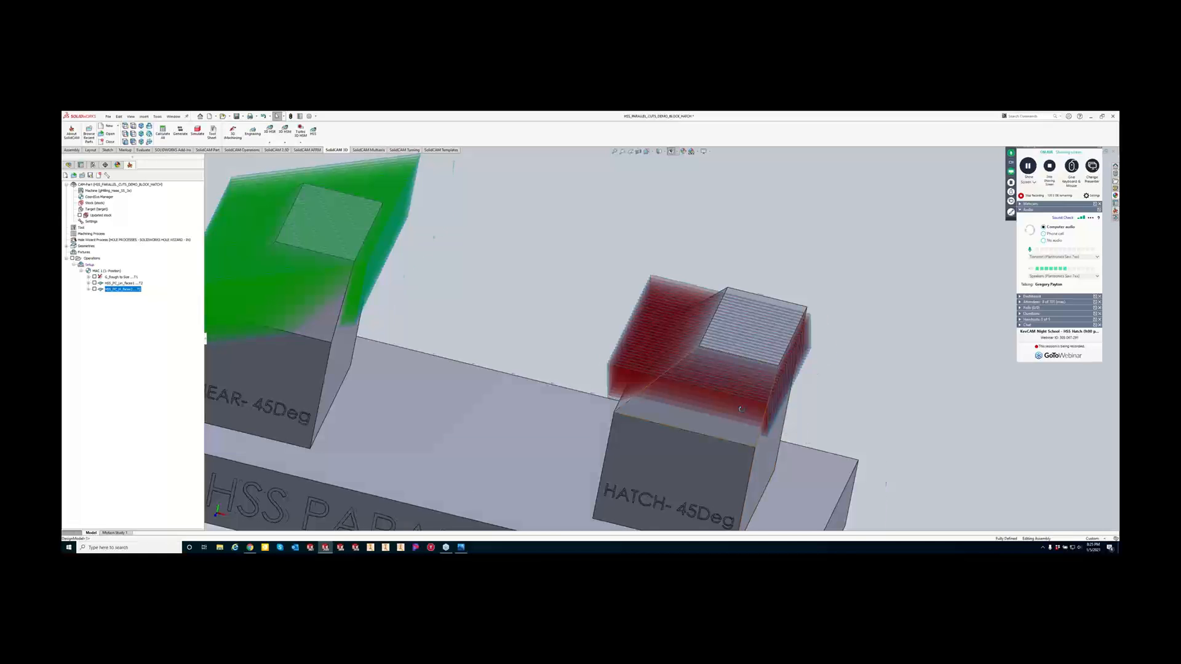
pyautogui.moveTo(752, 403); pyautogui.dragTo(713, 411, button='middle')
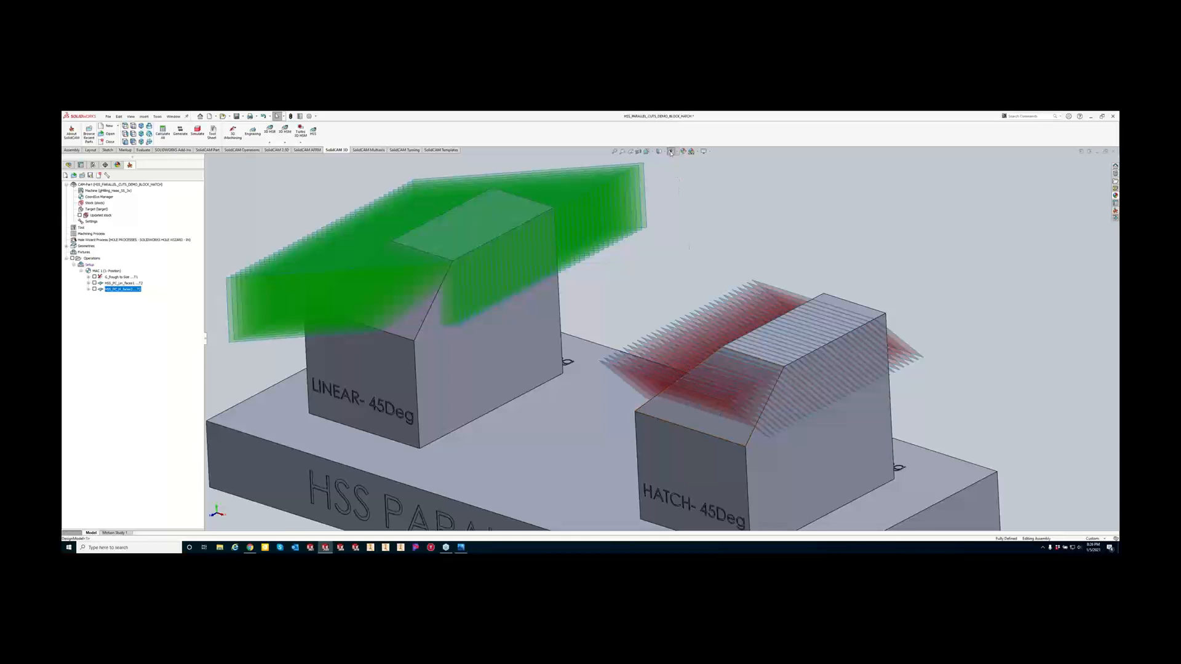
# Show the Hatch operation's toolpath and compare it with the red slices on the HATCH-45Deg block.
pyautogui.click(94, 290)
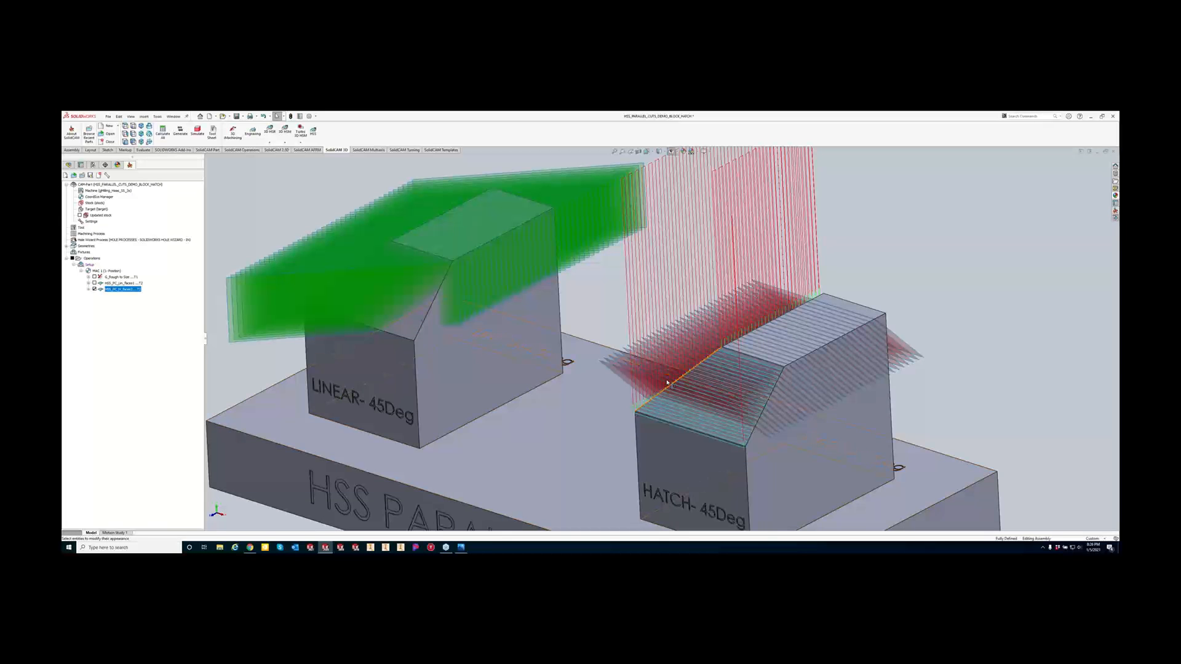
pyautogui.moveTo(668, 383); pyautogui.dragTo(747, 364, button='middle')
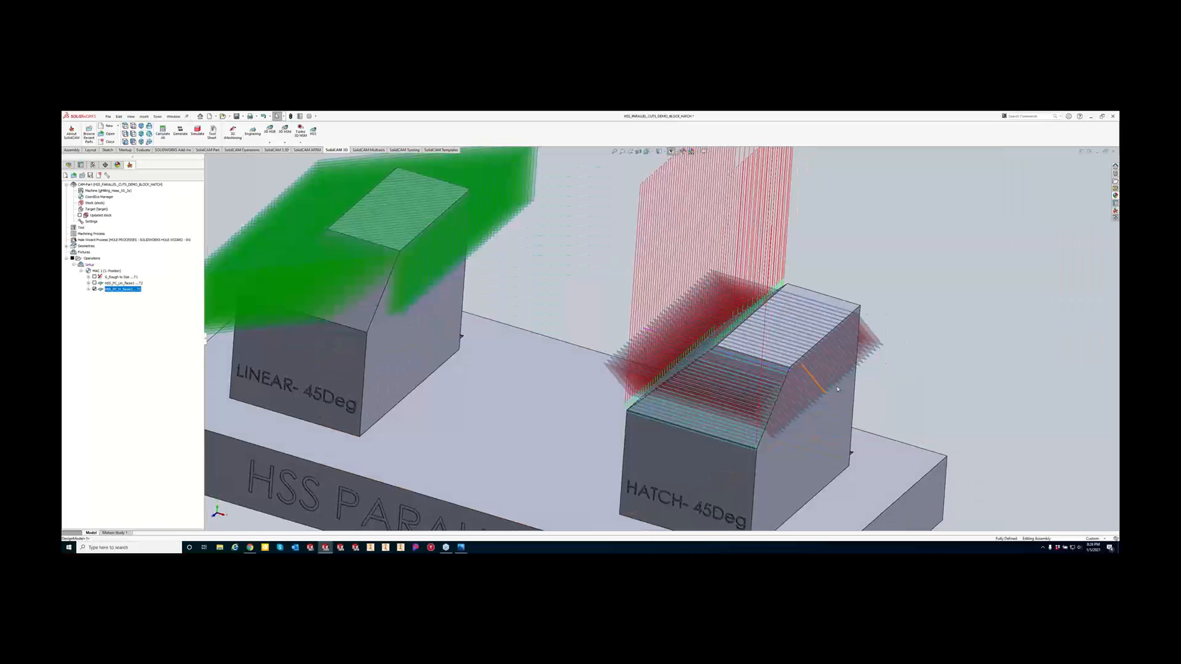
pyautogui.scroll(-3, 799, 387)
pyautogui.scroll(-1, 793, 388)
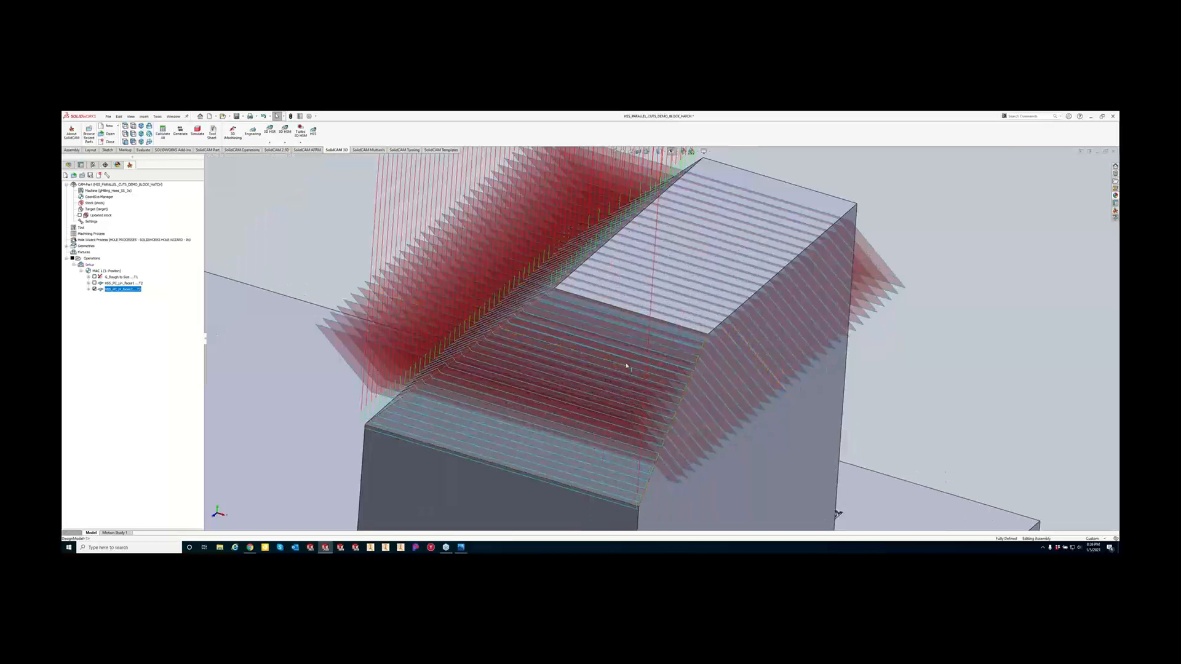
pyautogui.moveTo(584, 316); pyautogui.dragTo(903, 382, button='middle')
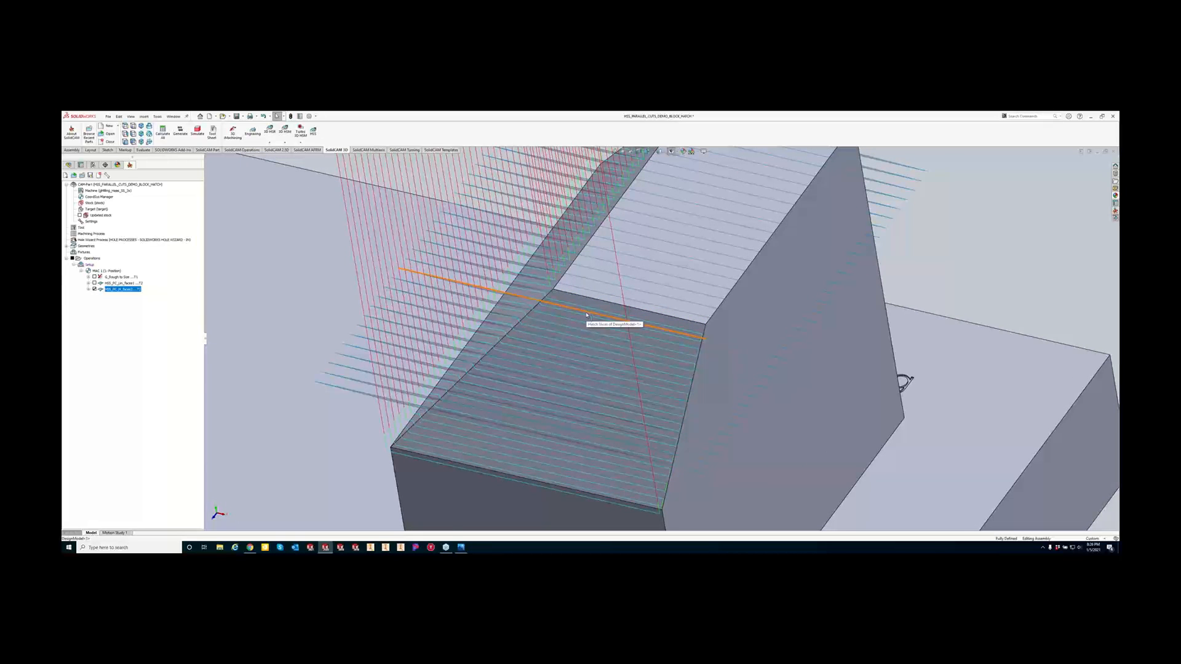
pyautogui.moveTo(586, 315); pyautogui.dragTo(655, 289, button='middle')
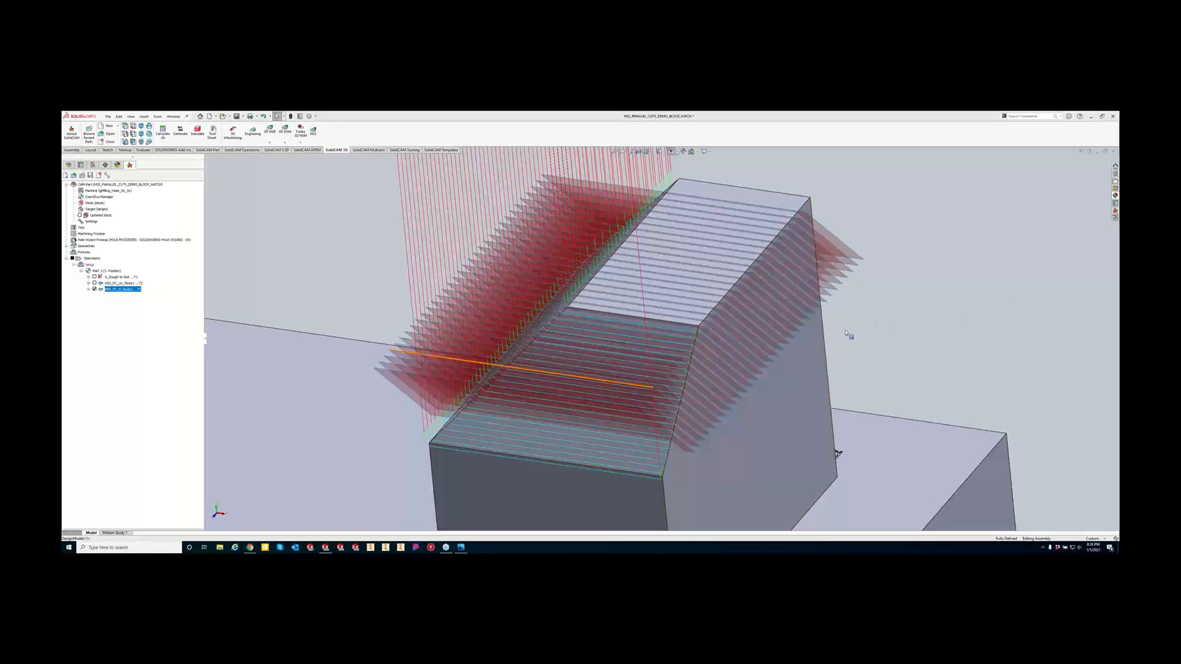
pyautogui.moveTo(424, 363); pyautogui.dragTo(451, 357, button='middle')
pyautogui.scroll(2, 451, 357)
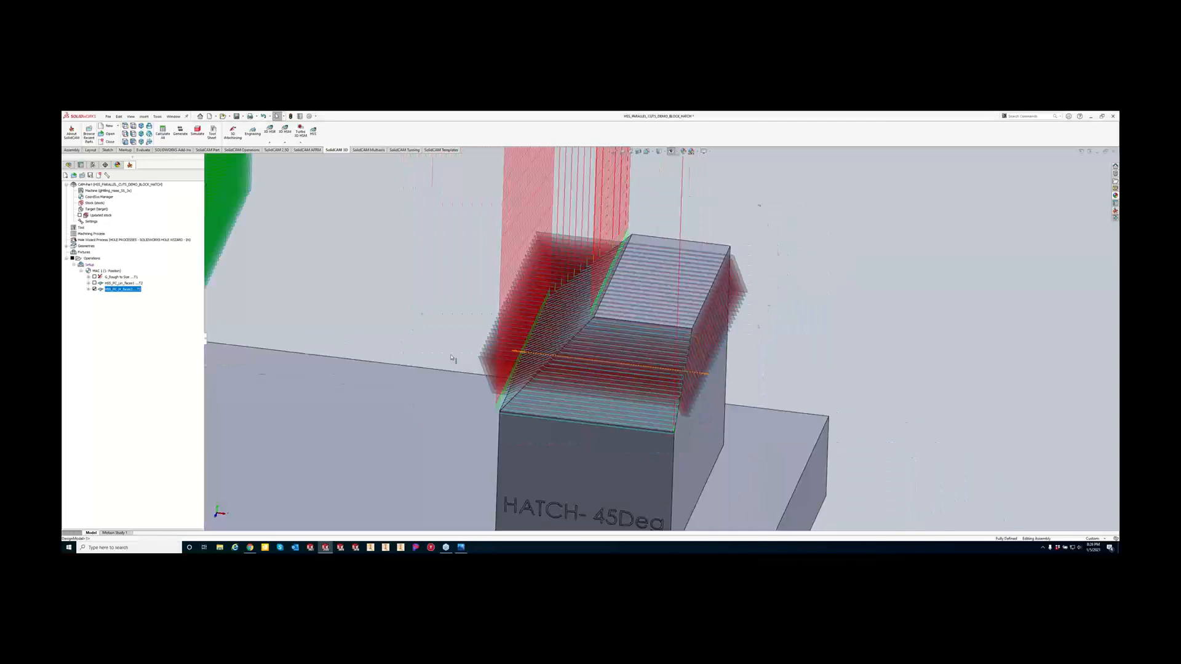
pyautogui.scroll(4, 451, 357)
pyautogui.scroll(-4, 373, 309)
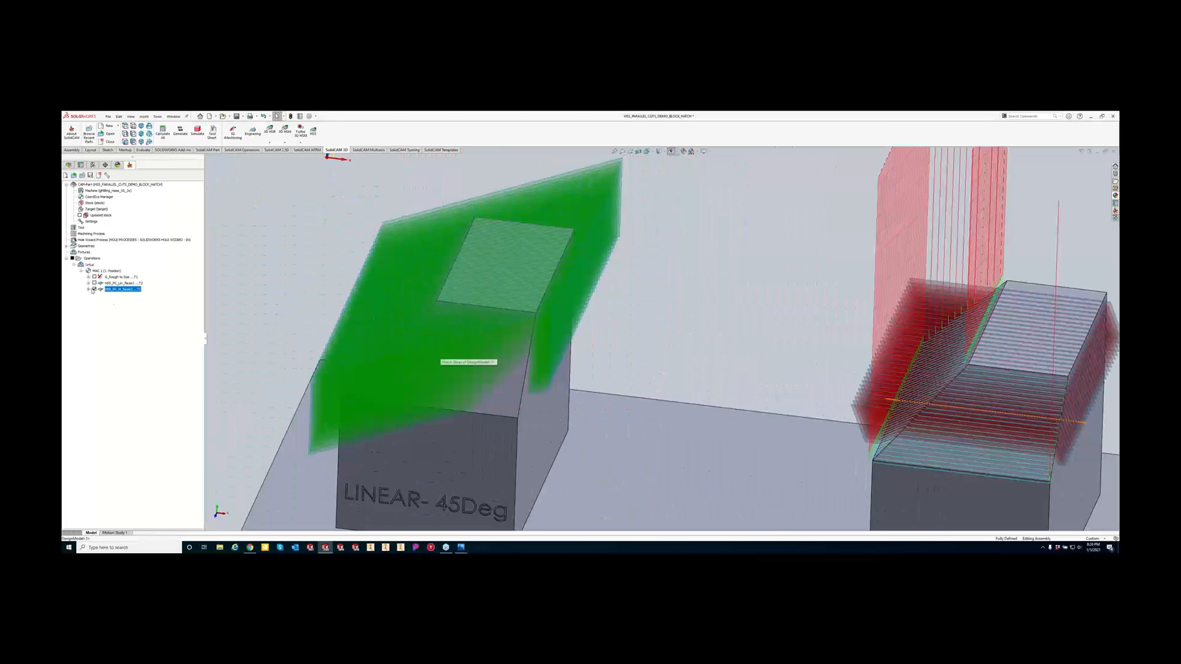
# Show the Linear operation's toolpath and compare the passes on both blocks with their green and red slices.
pyautogui.click(94, 284)
pyautogui.moveTo(491, 321)
pyautogui.mouseDown(button='middle')
pyautogui.moveTo(509, 328)
pyautogui.moveTo(511, 363)
pyautogui.mouseUp(button='middle')
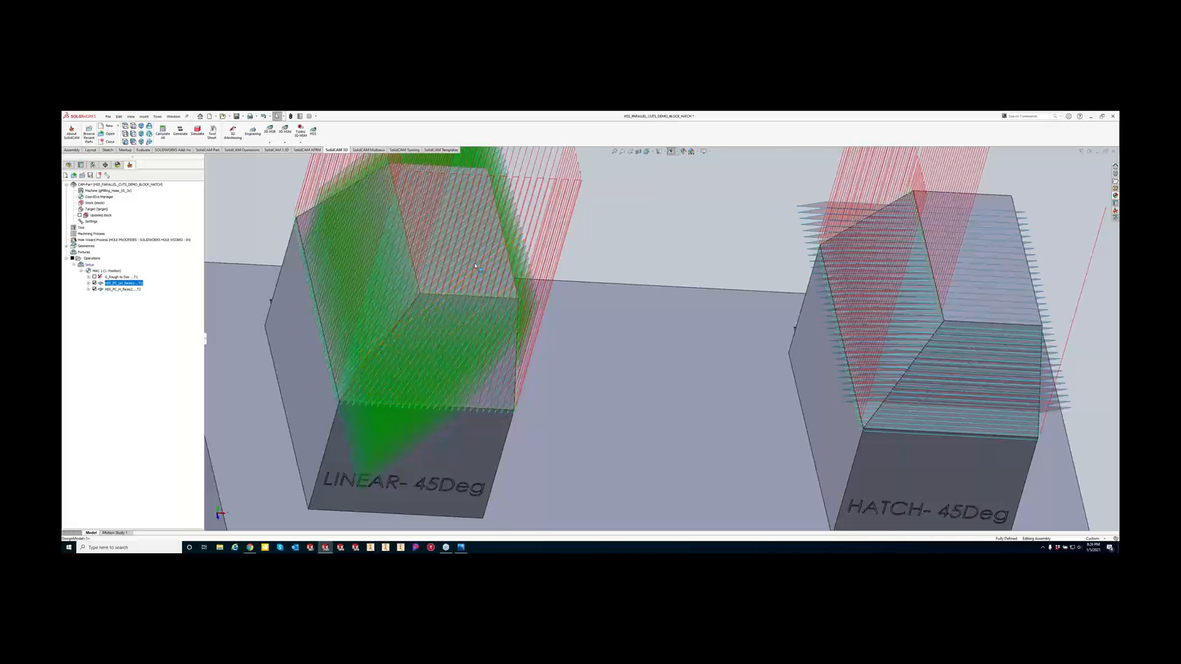
pyautogui.moveTo(475, 266)
pyautogui.mouseDown(button='middle')
pyautogui.moveTo(456, 273)
pyautogui.moveTo(476, 271)
pyautogui.moveTo(485, 289)
pyautogui.moveTo(464, 282)
pyautogui.mouseUp(button='middle')
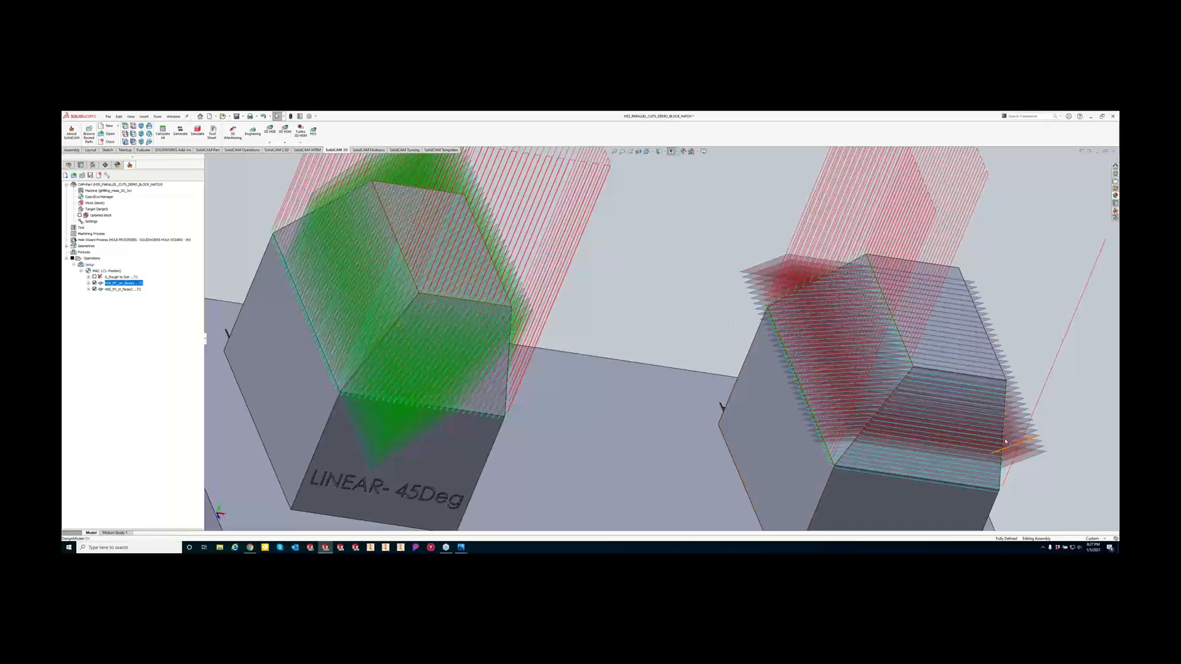
pyautogui.scroll(2, 1009, 441)
pyautogui.scroll(-5, 875, 365)
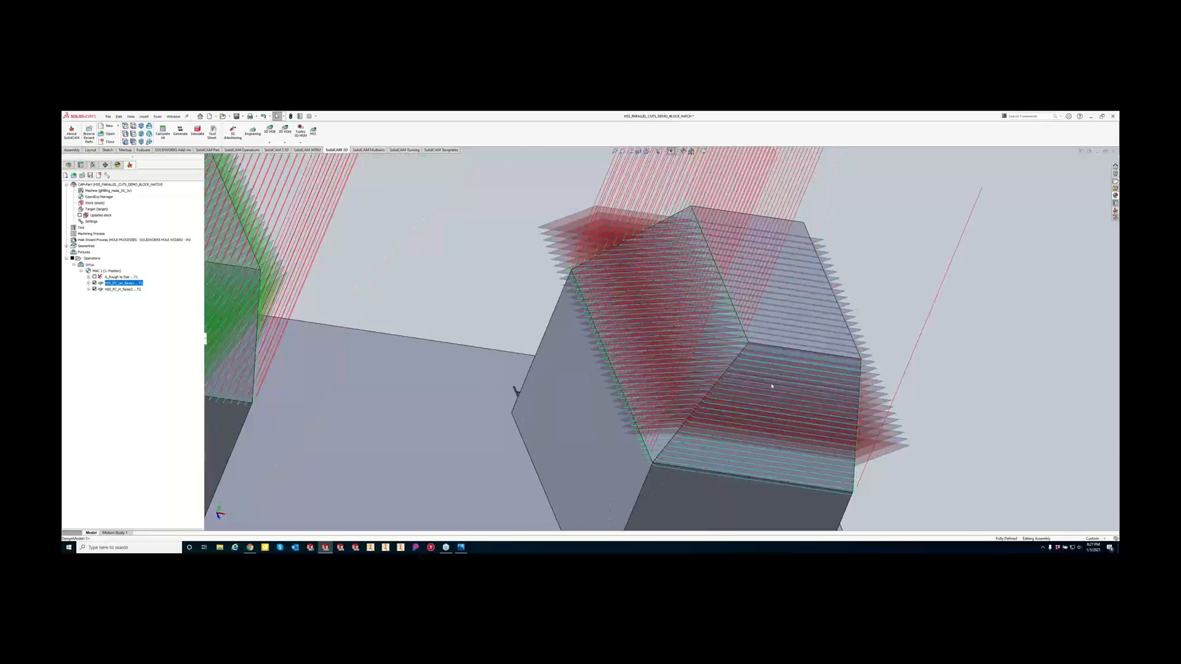
# Hide the Linear Slices and Hatch Slices surfaces so only the toolpaths remain on the two 45Deg blocks.
pyautogui.moveTo(756, 385); pyautogui.dragTo(738, 372, button='middle')
pyautogui.scroll(6, 738, 372)
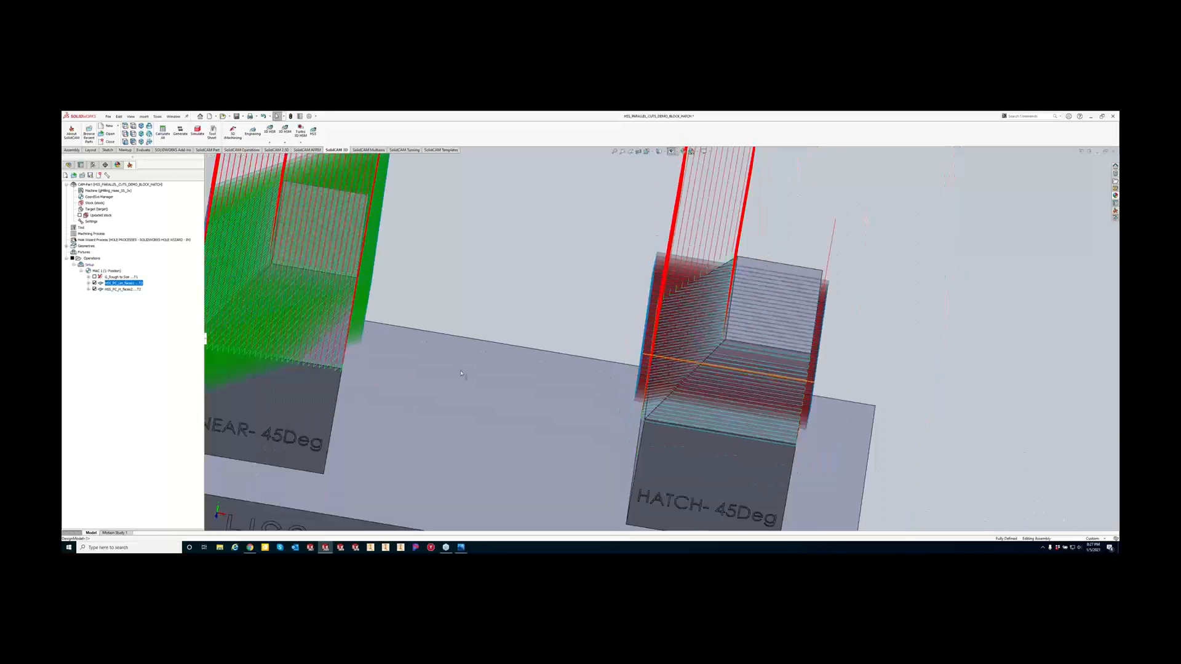
pyautogui.scroll(-1, 459, 297)
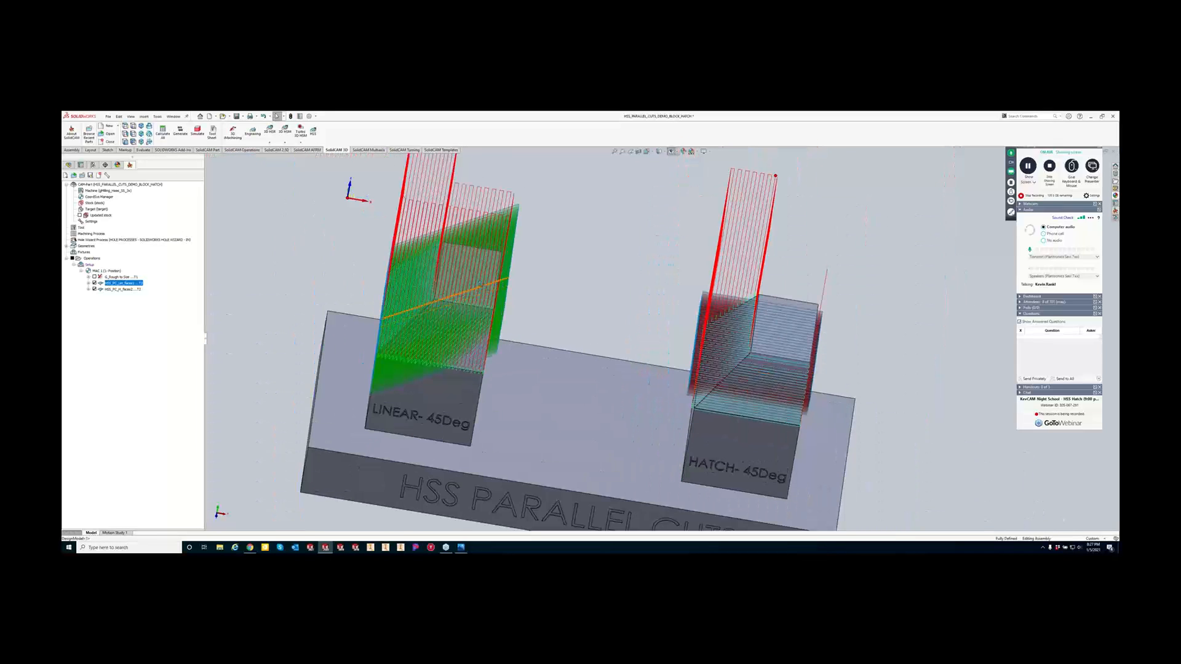
pyautogui.moveTo(483, 286); pyautogui.dragTo(494, 303, button='middle')
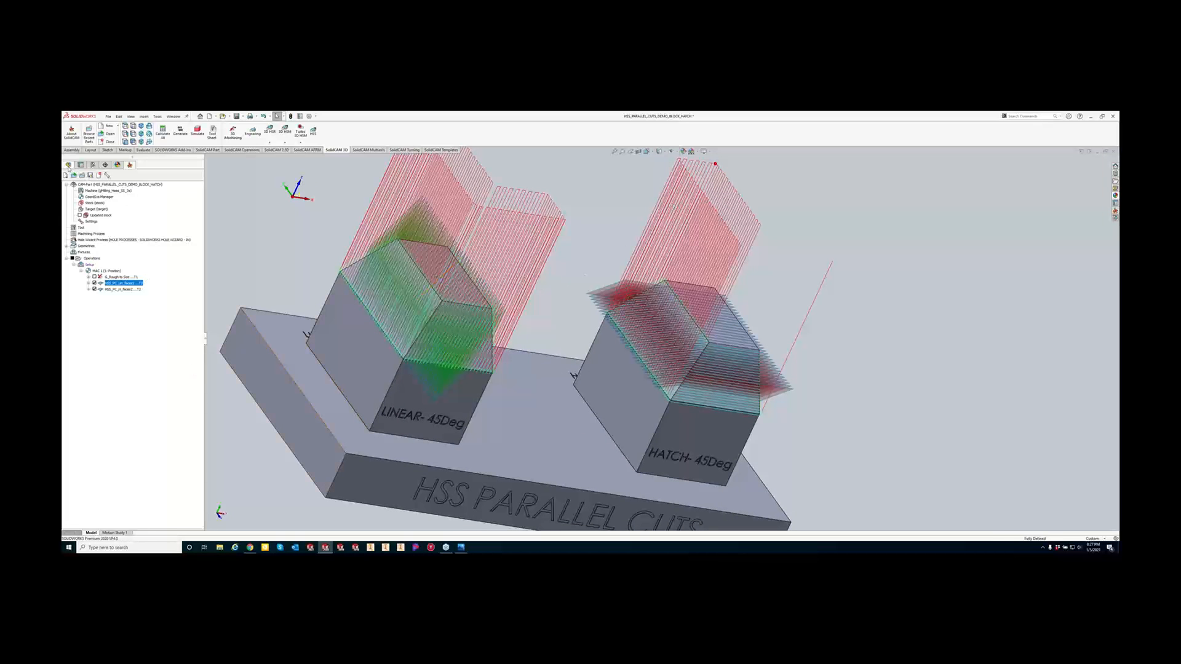
pyautogui.click(68, 165)
pyautogui.rightClick(92, 385)
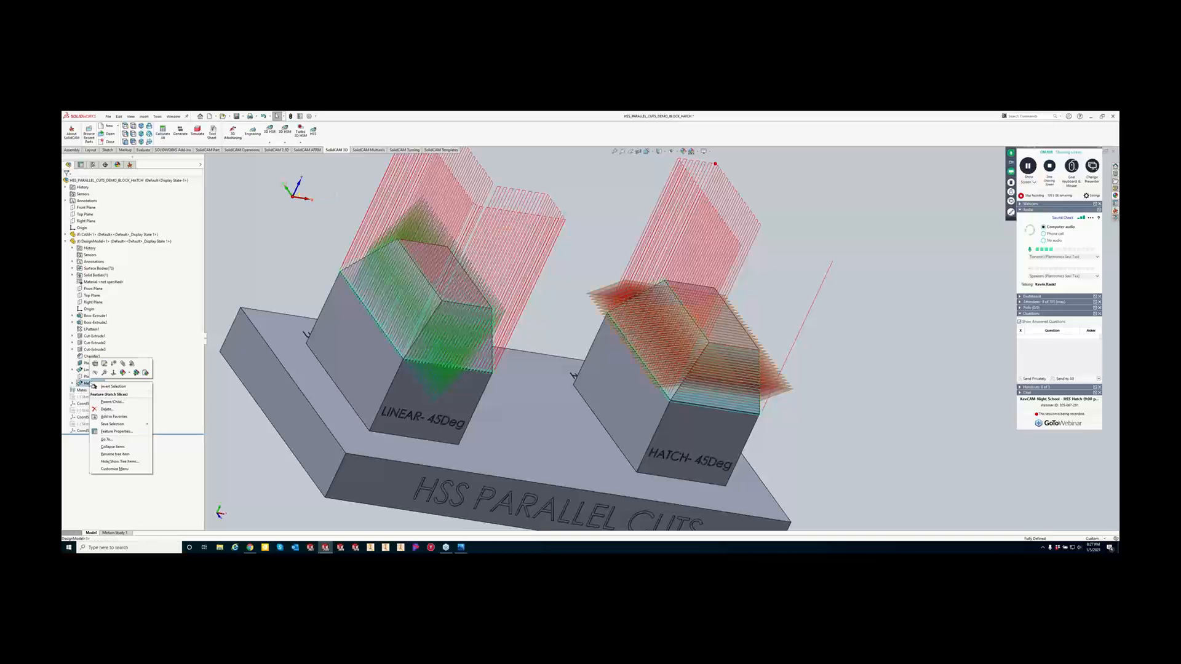
pyautogui.click(225, 261)
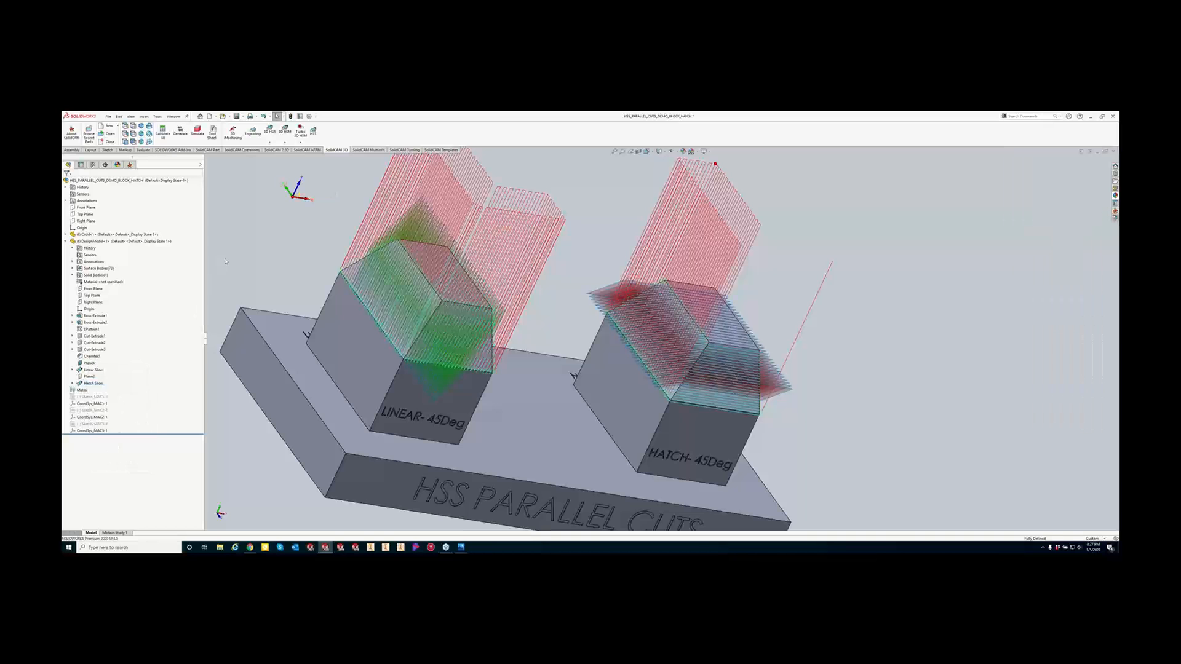
pyautogui.rightClick(95, 370)
pyautogui.click(101, 363)
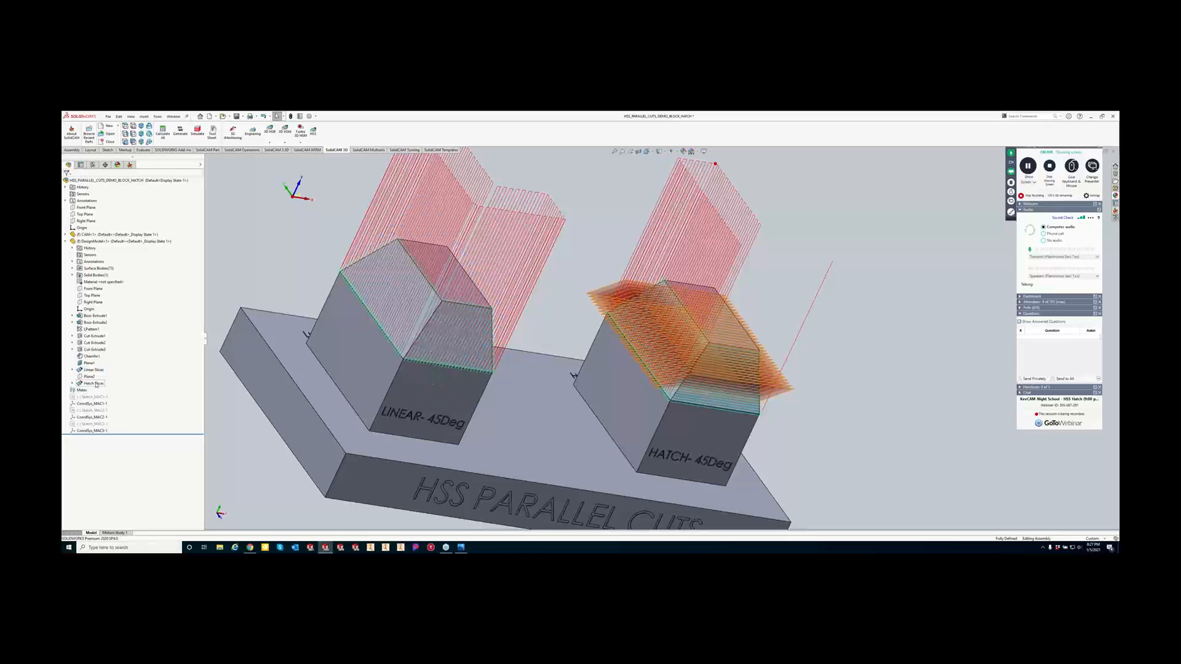
pyautogui.rightClick(95, 383)
pyautogui.click(101, 376)
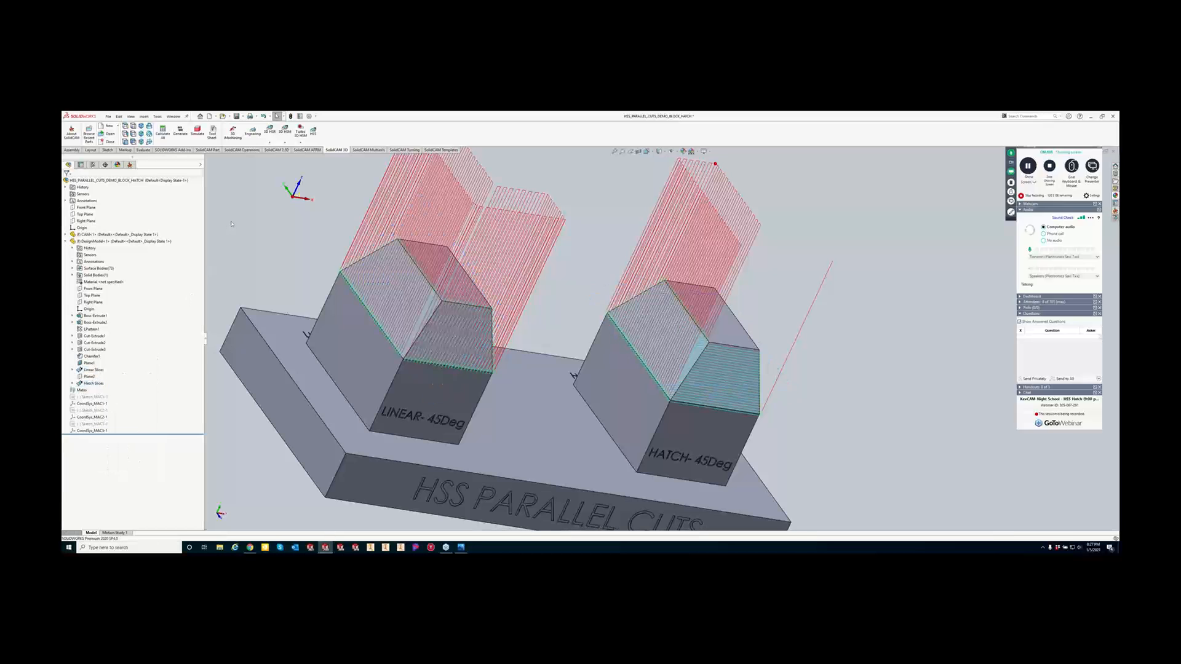
# Open the Linear operation for editing and inspect the passes and retract moves on both 45Deg blocks.
pyautogui.scroll(1, 665, 314)
pyautogui.moveTo(665, 313); pyautogui.dragTo(631, 362, button='middle')
pyautogui.scroll(-2, 474, 323)
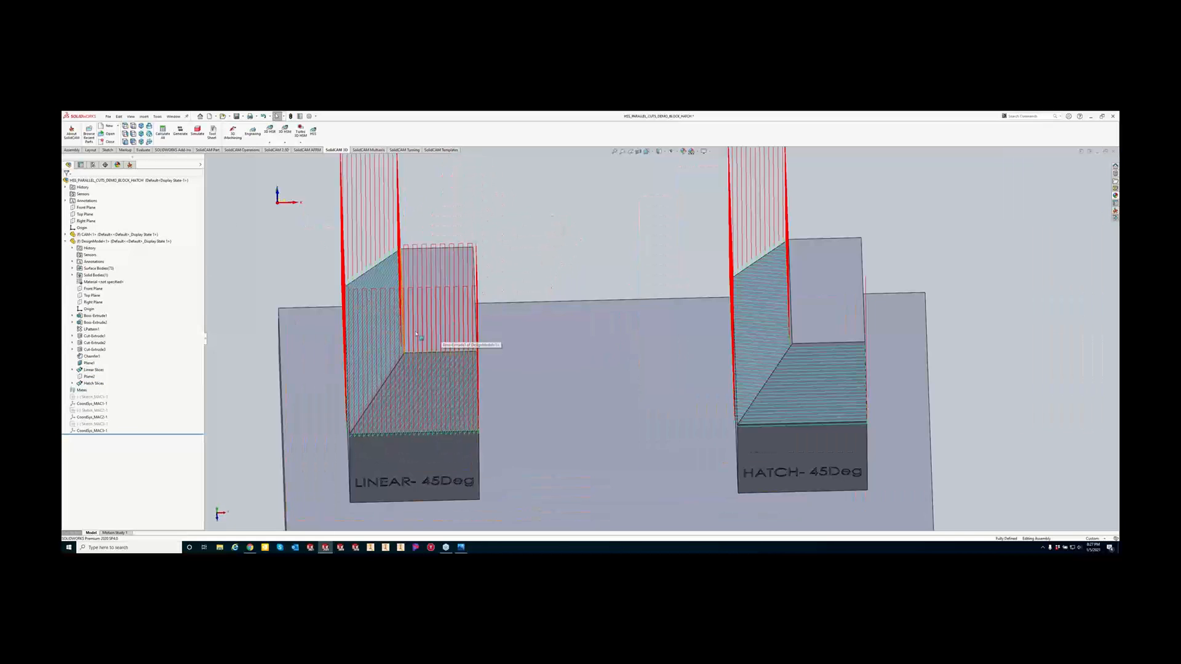
pyautogui.click(130, 164)
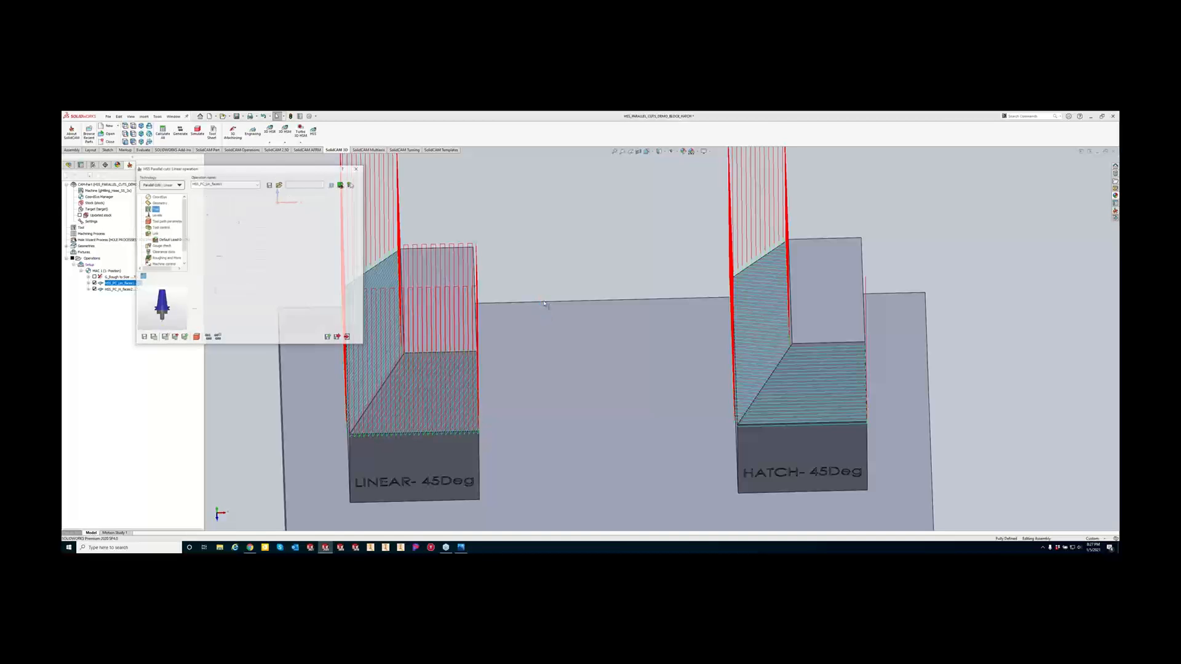
pyautogui.scroll(2, 506, 326)
pyautogui.scroll(-1, 503, 328)
pyautogui.scroll(-1, 503, 327)
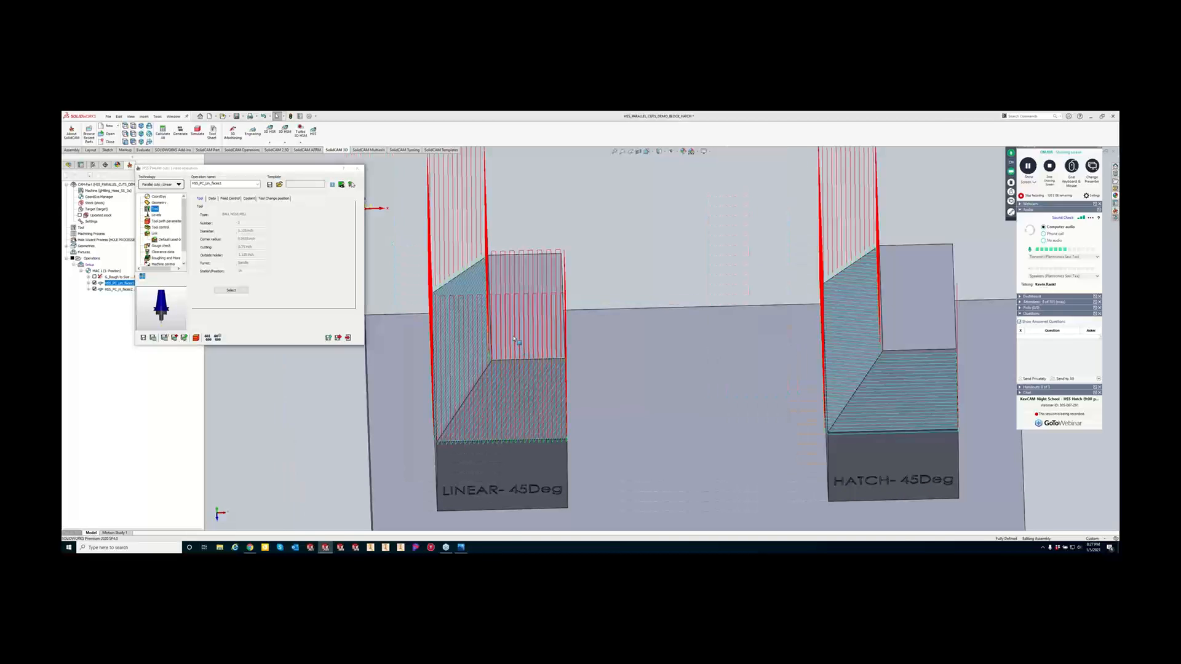
pyautogui.moveTo(517, 343)
pyautogui.mouseDown(button='middle')
pyautogui.moveTo(515, 277)
pyautogui.moveTo(529, 227)
pyautogui.moveTo(559, 219)
pyautogui.moveTo(578, 282)
pyautogui.moveTo(398, 261)
pyautogui.mouseUp(button='middle')
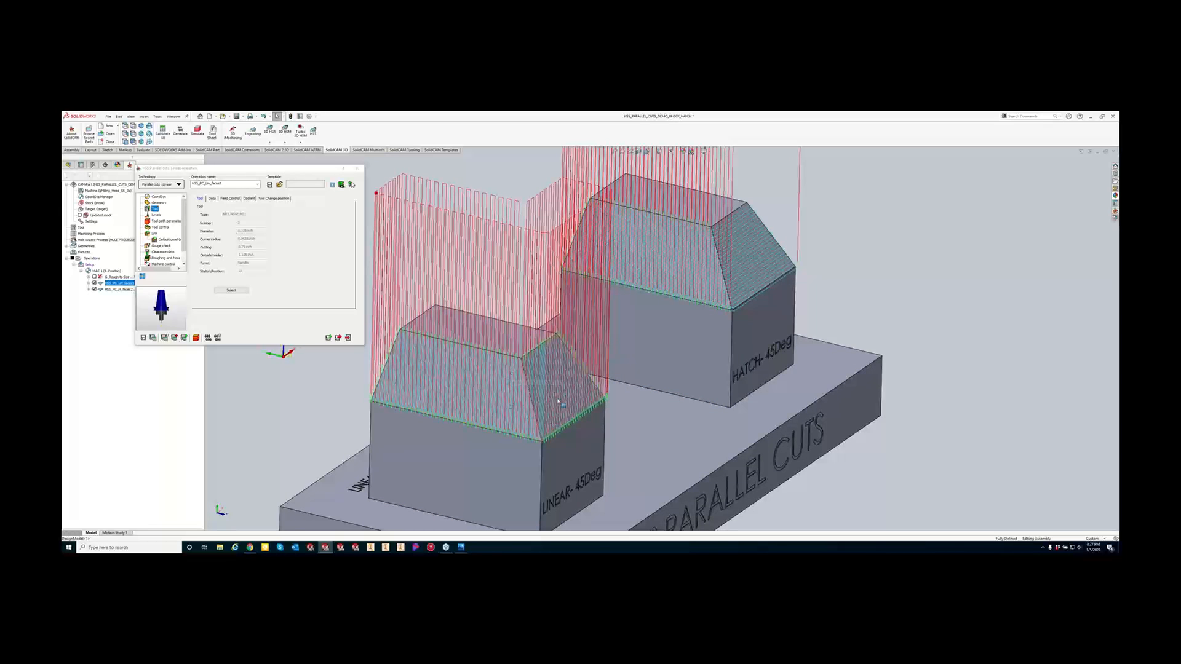
pyautogui.click(193, 225)
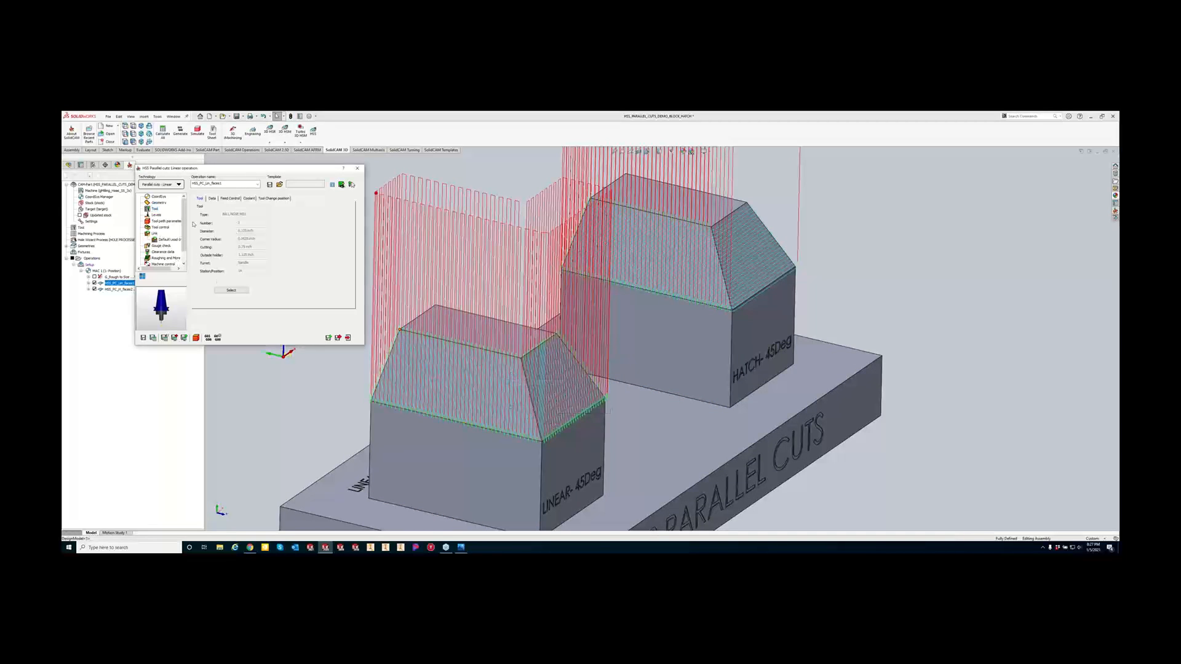
# Set the Linear operation's large moves between slices to Blend spline, then save and recalculate it.
pyautogui.click(154, 233)
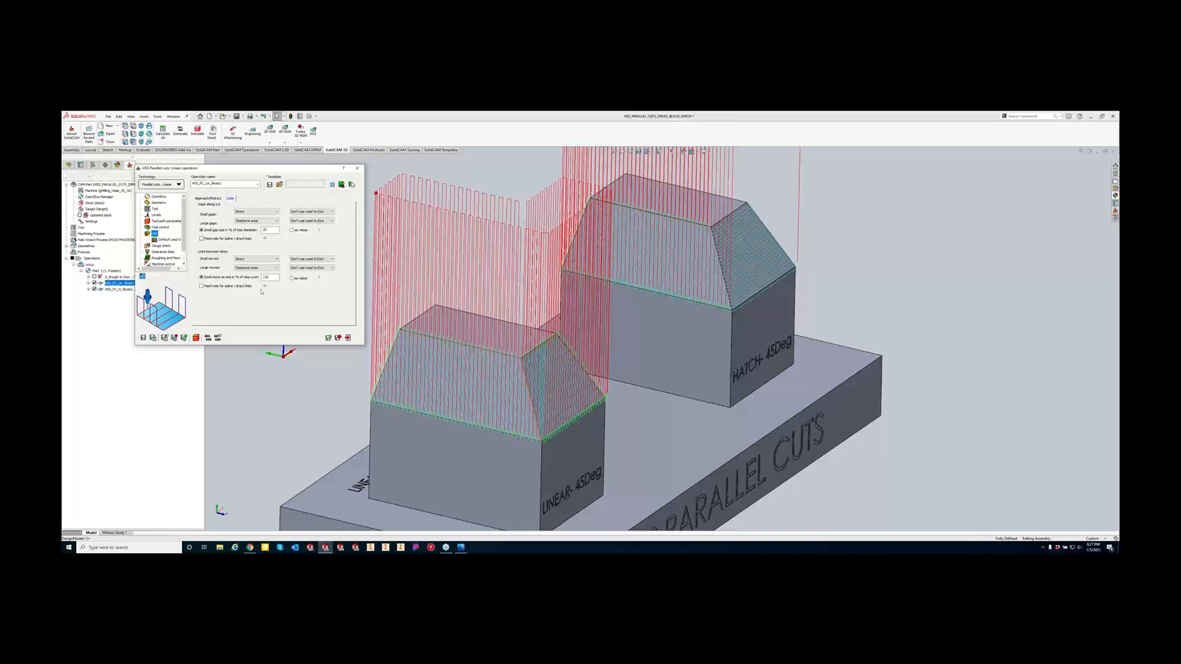
pyautogui.click(251, 270)
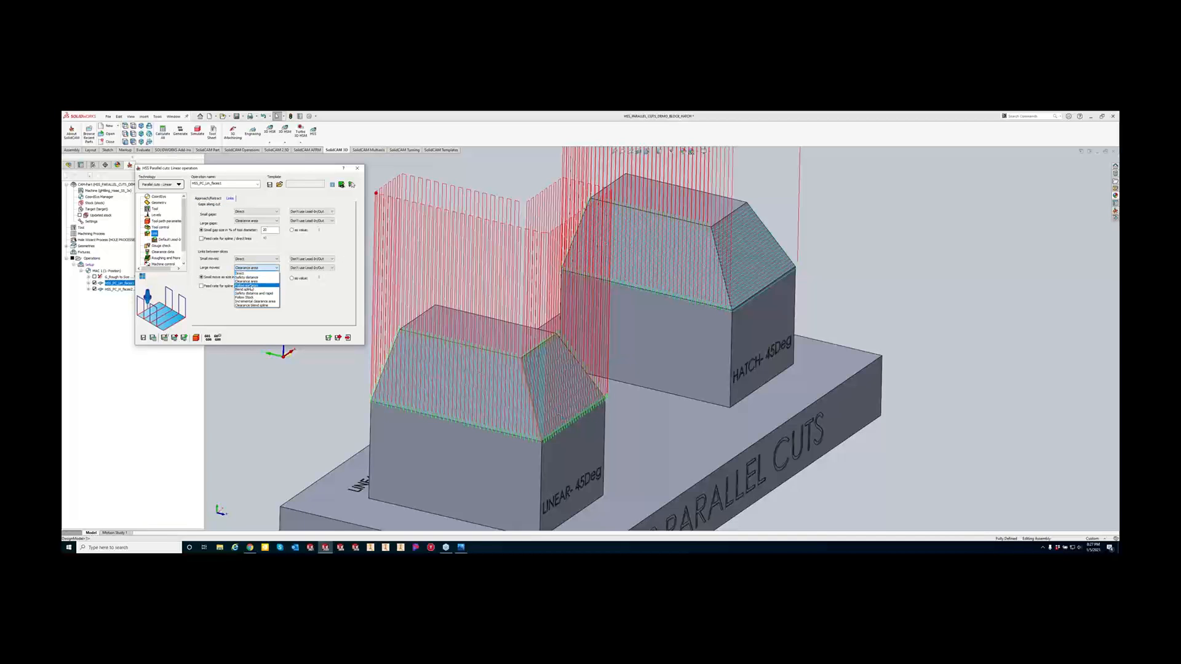
pyautogui.click(250, 288)
pyautogui.click(252, 269)
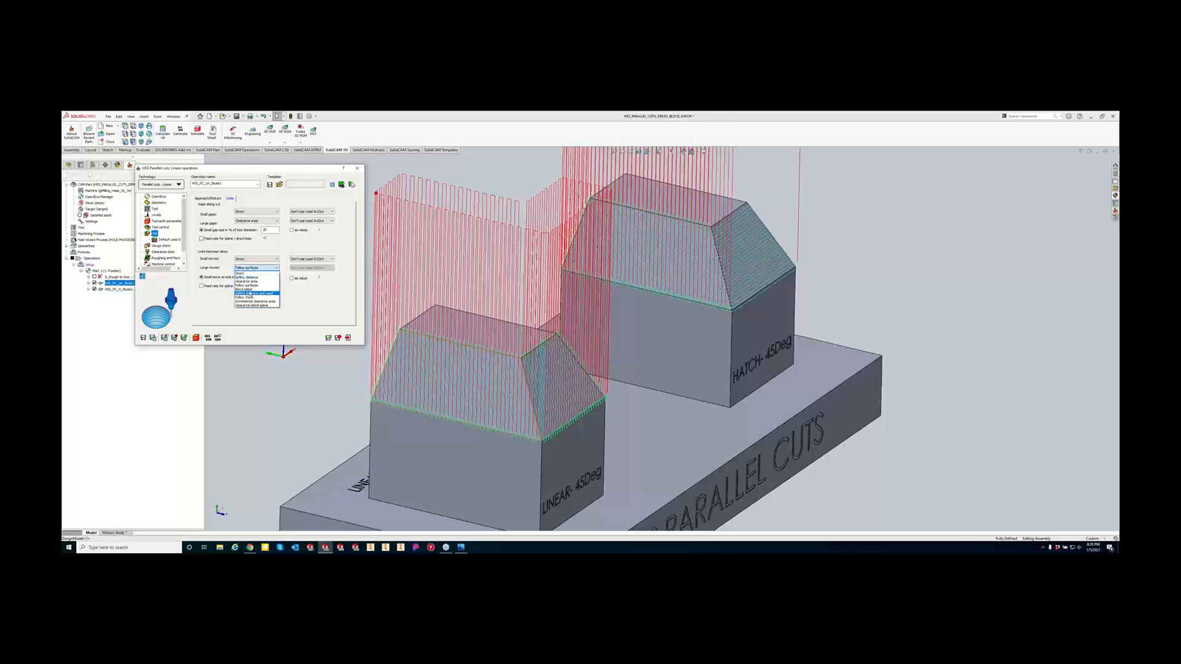
pyautogui.click(246, 290)
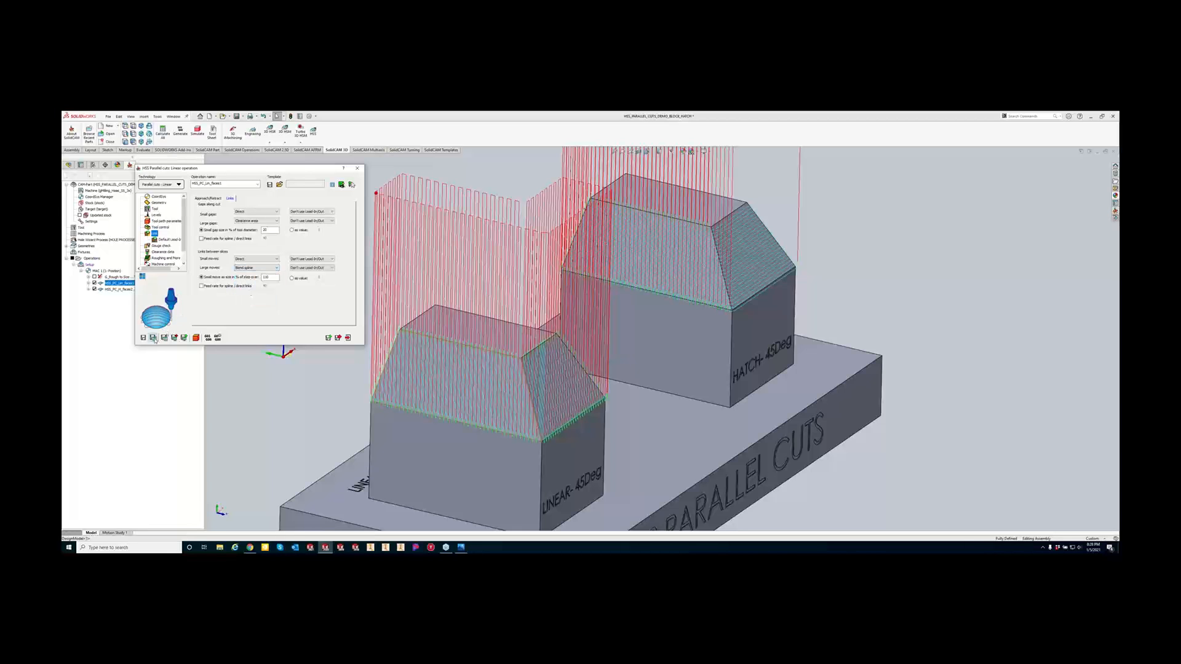
pyautogui.click(352, 184)
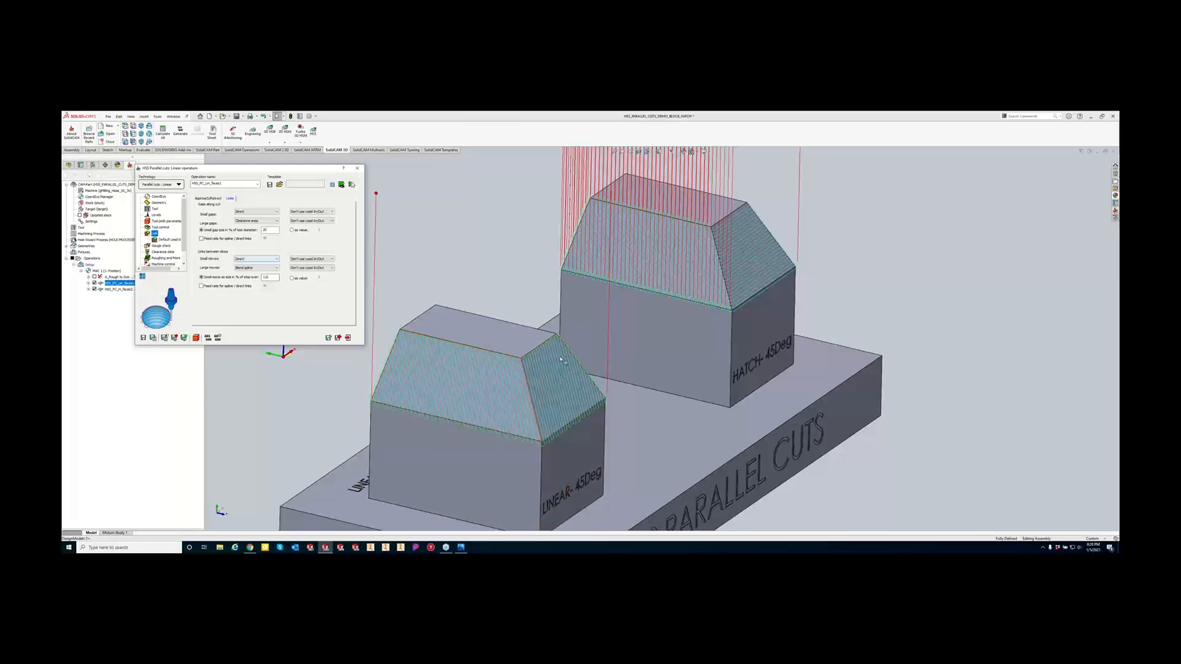
# Set the Linear operation's small moves between slices to Blend spline, recalculate, and close the operation.
pyautogui.click(257, 260)
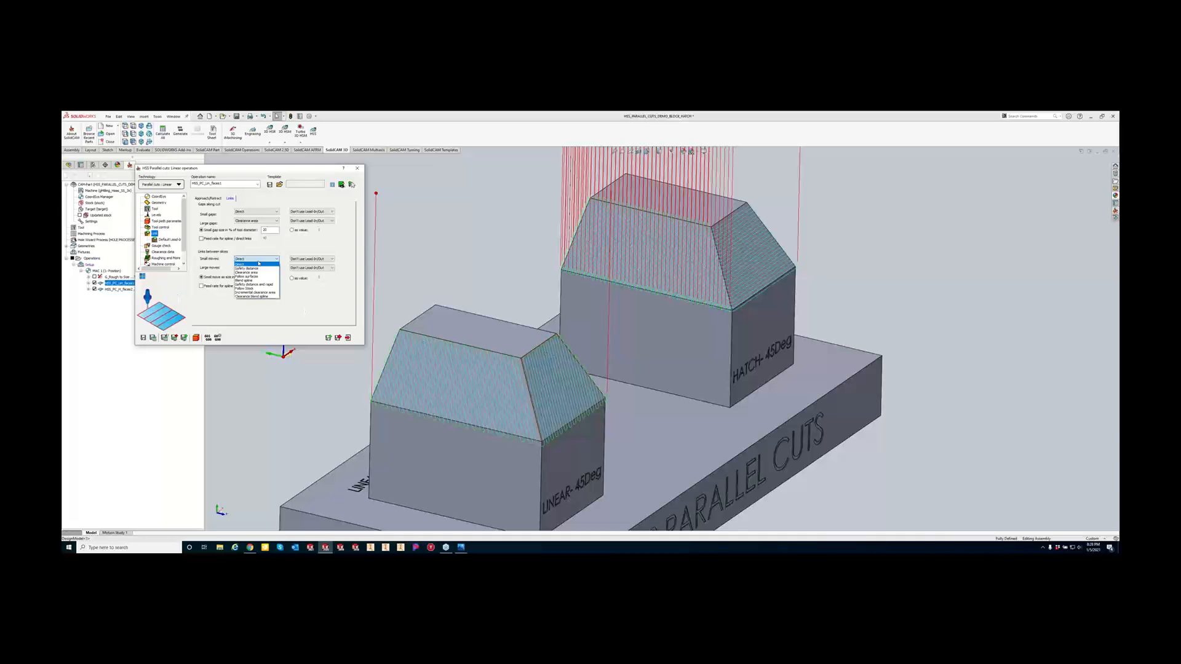
pyautogui.click(256, 280)
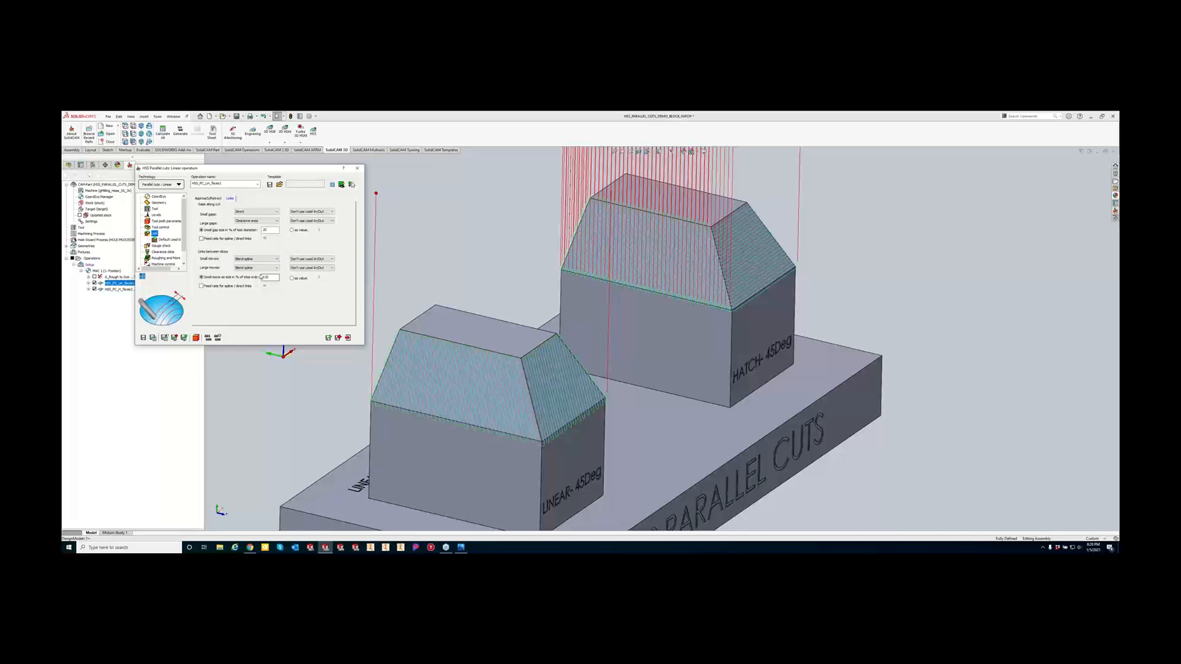
pyautogui.click(154, 338)
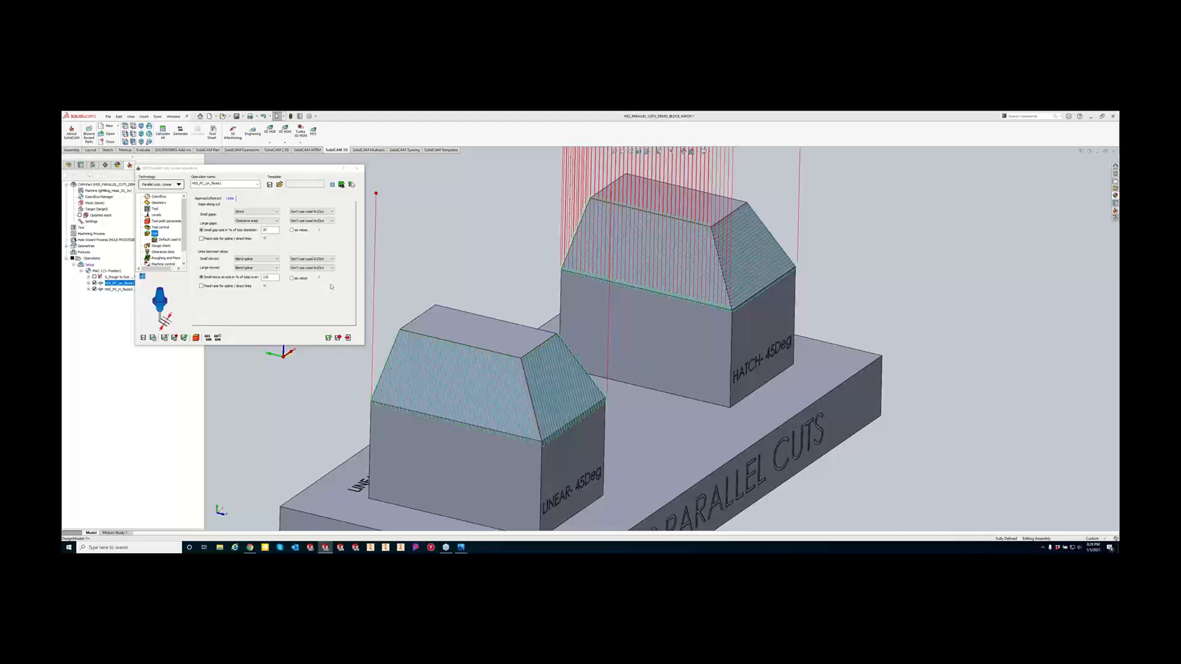
pyautogui.click(347, 338)
# Set both small and large moves between slices to Blend spline in the Hatch operation and recalculate it.
pyautogui.doubleClick(122, 289)
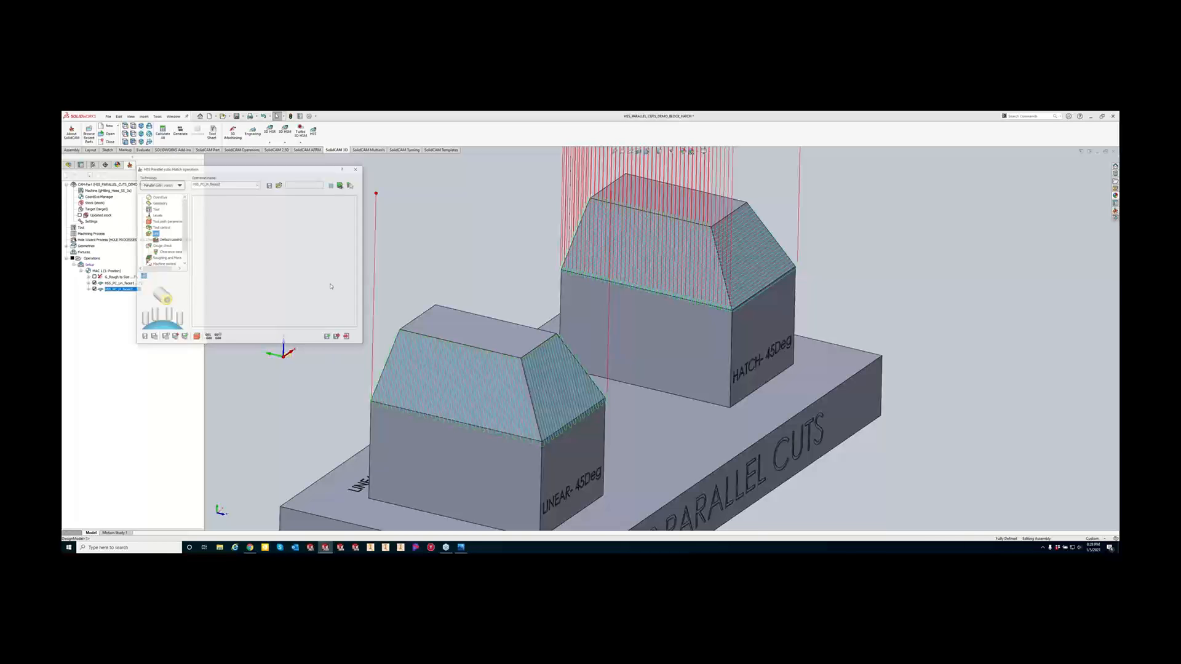
pyautogui.click(230, 199)
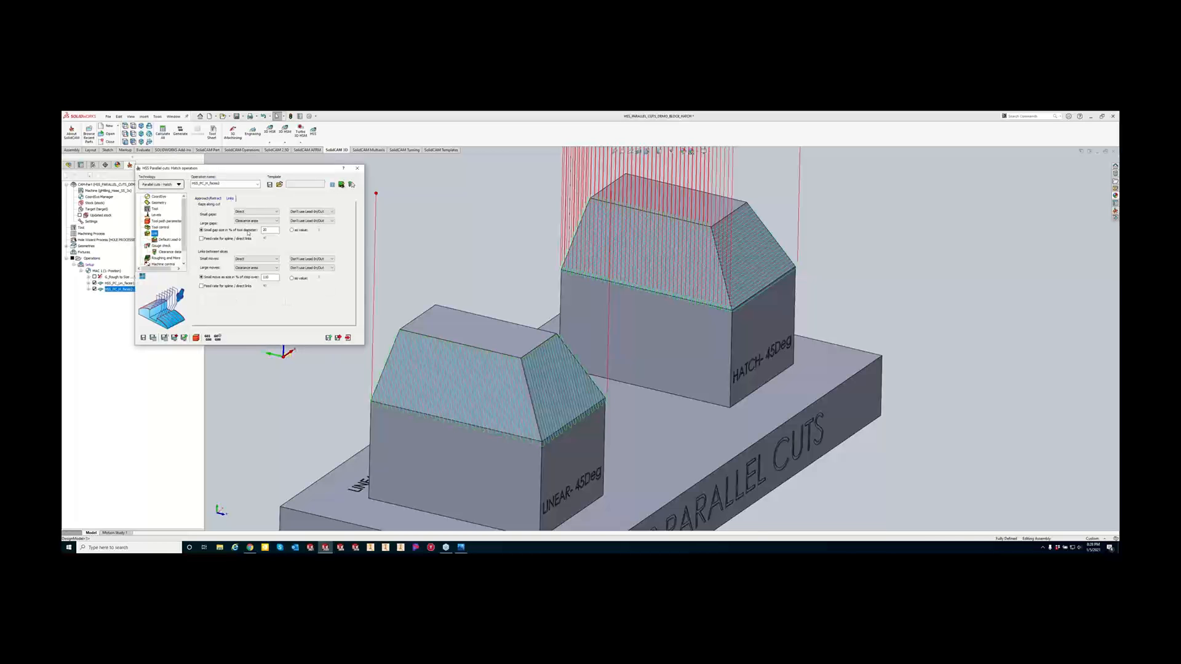
pyautogui.click(255, 259)
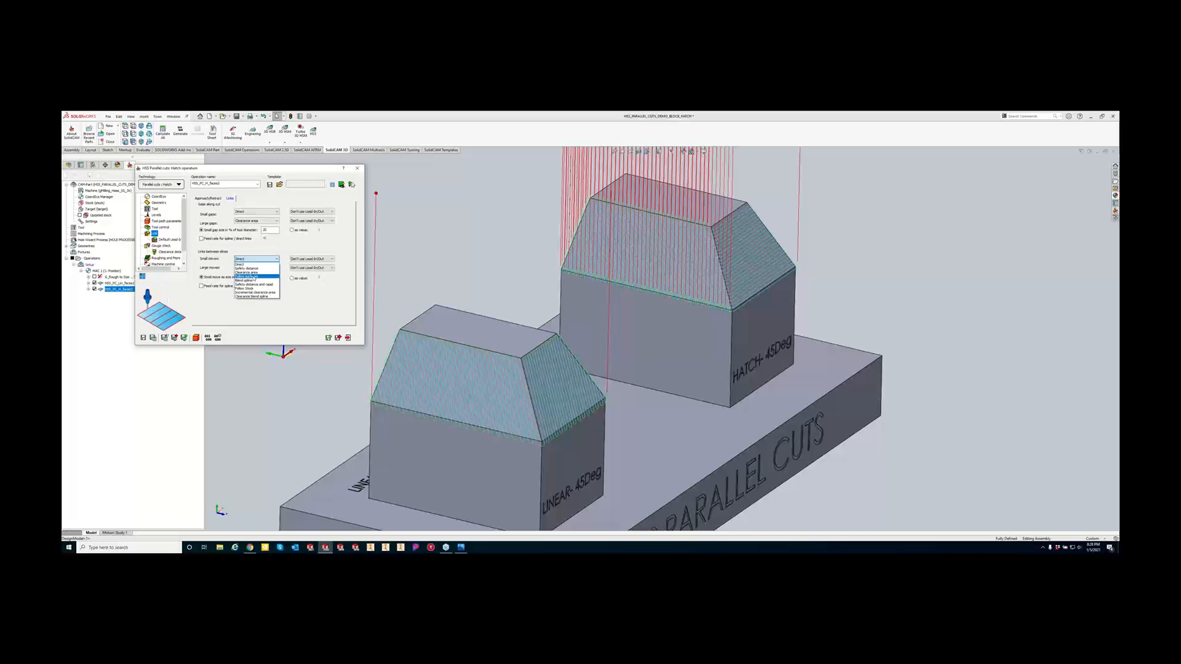
pyautogui.click(253, 281)
pyautogui.click(256, 268)
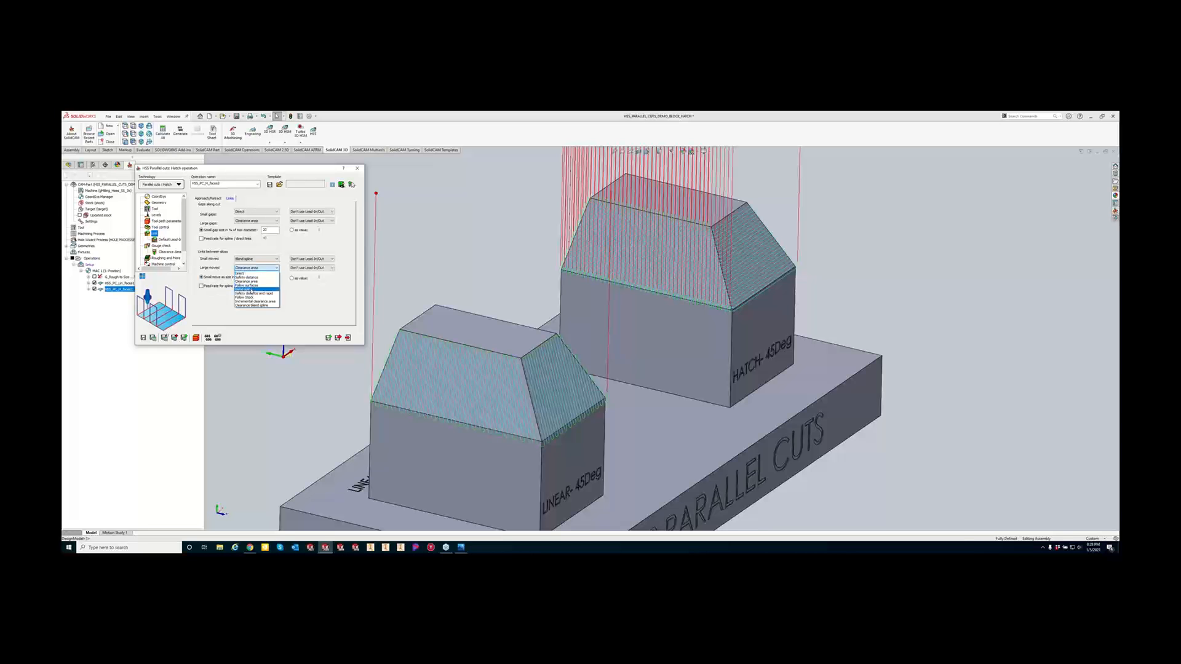
pyautogui.click(247, 289)
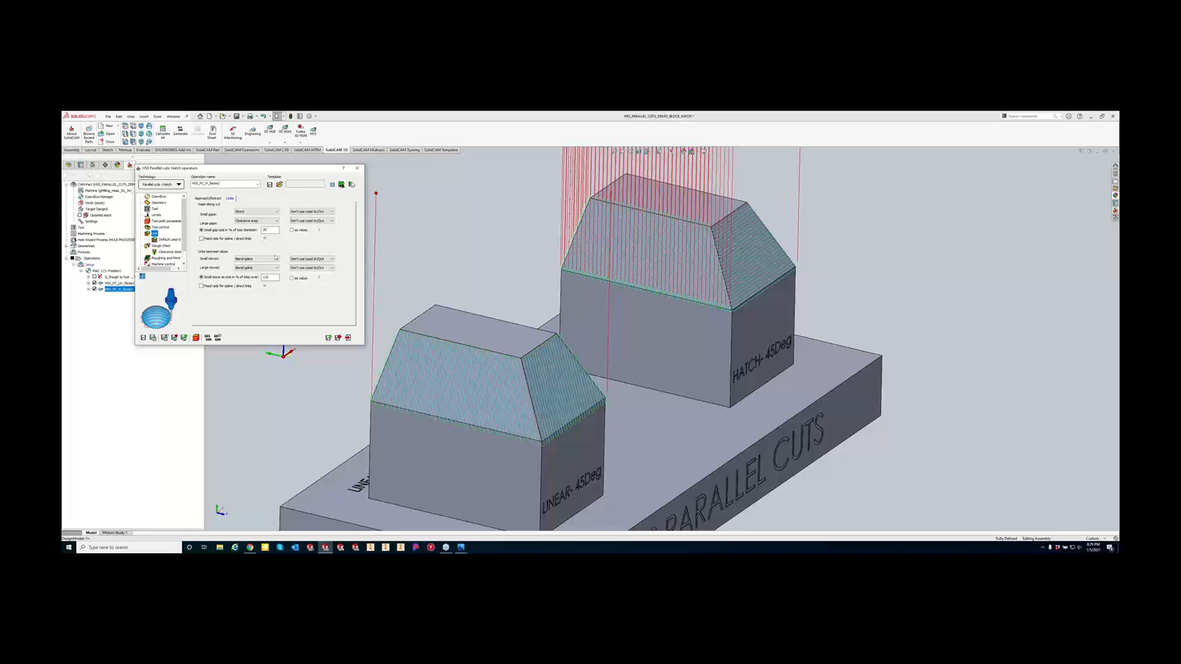
pyautogui.click(153, 337)
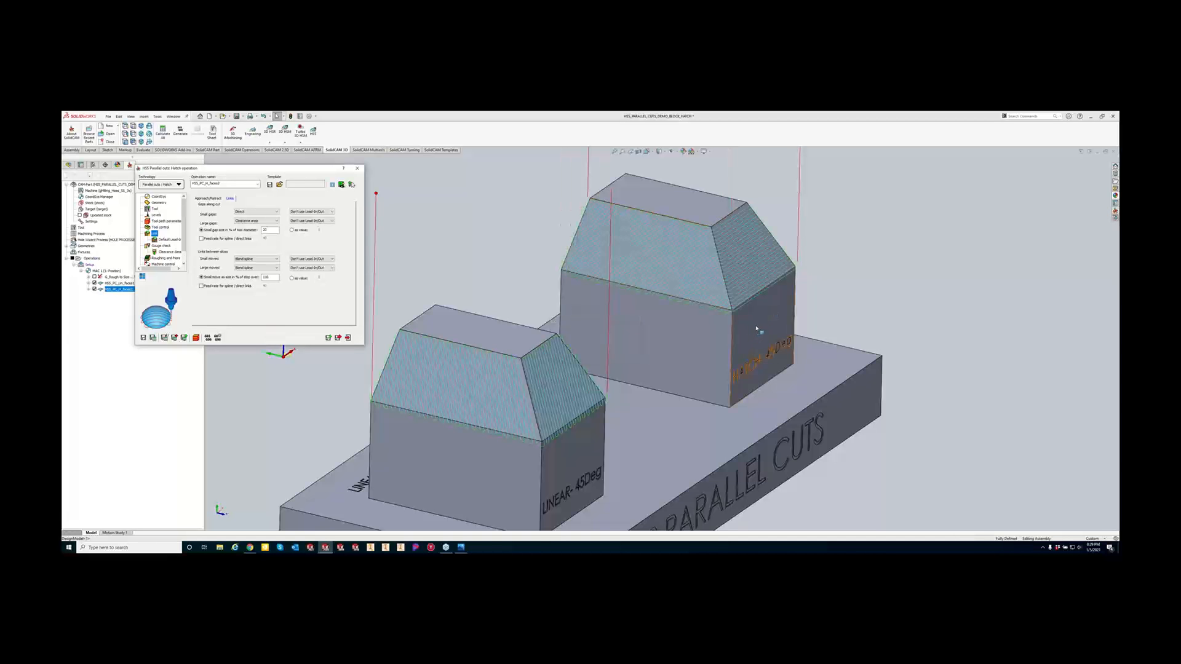
# Inspect the links between the Hatch passes on the sloped faces of the HATCH-45Deg block.
pyautogui.moveTo(754, 325); pyautogui.dragTo(707, 267, button='middle')
pyautogui.scroll(-2, 805, 236)
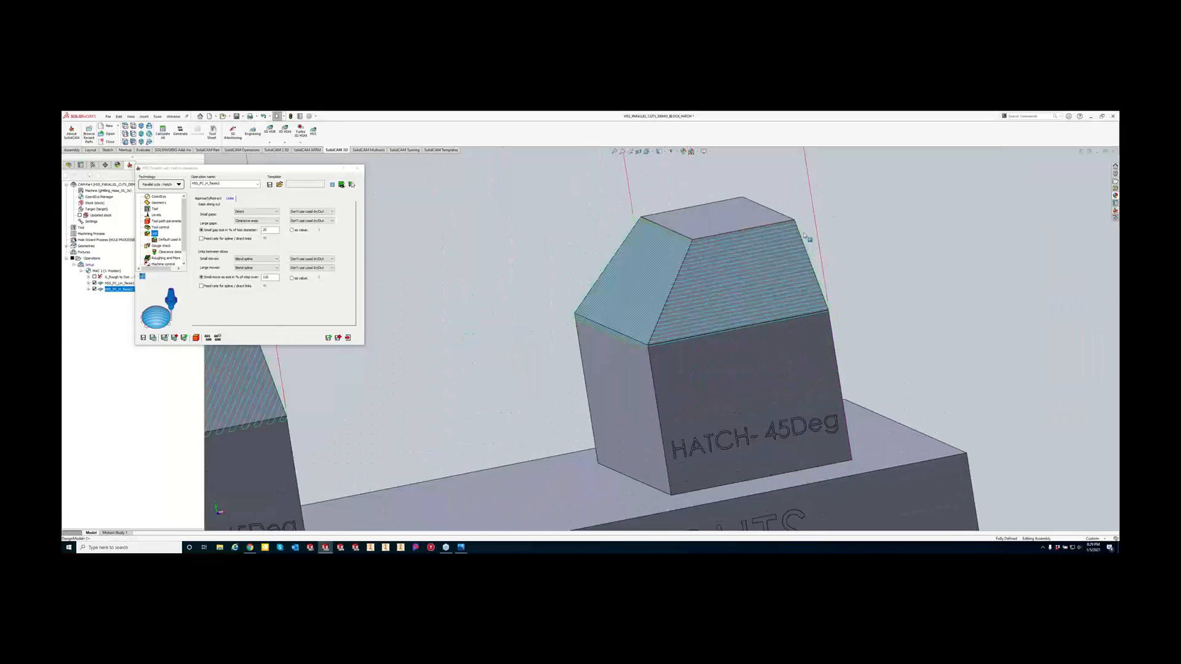
pyautogui.scroll(-5, 804, 235)
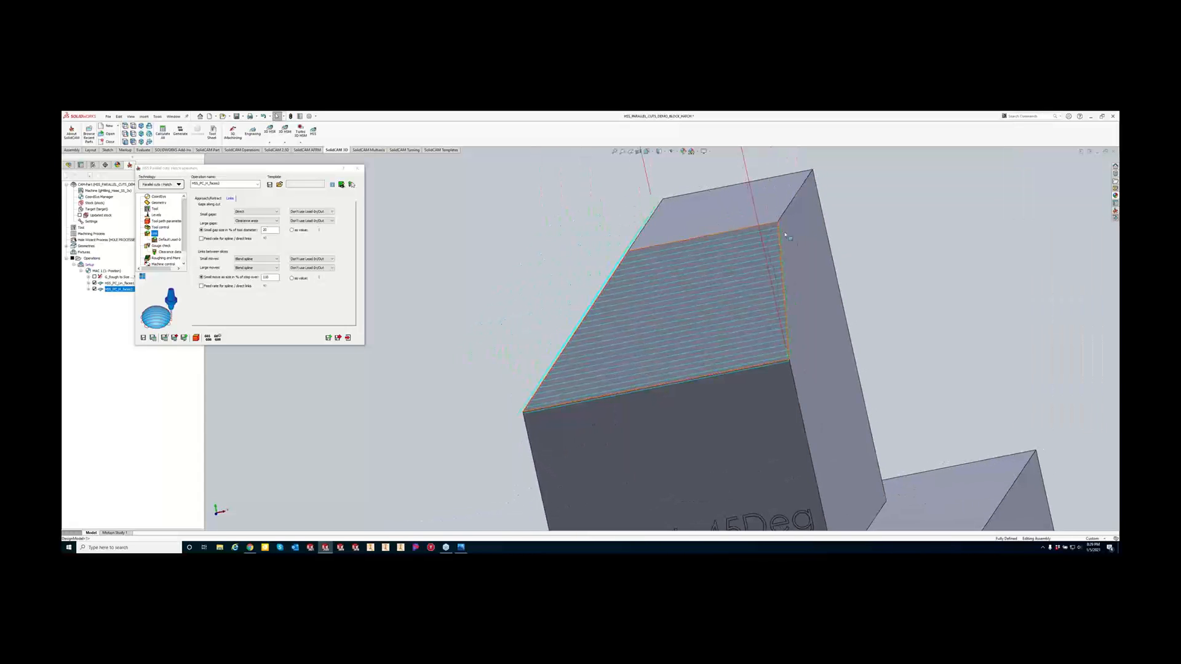
pyautogui.scroll(3, 702, 295)
pyautogui.moveTo(572, 339); pyautogui.dragTo(617, 341, button='middle')
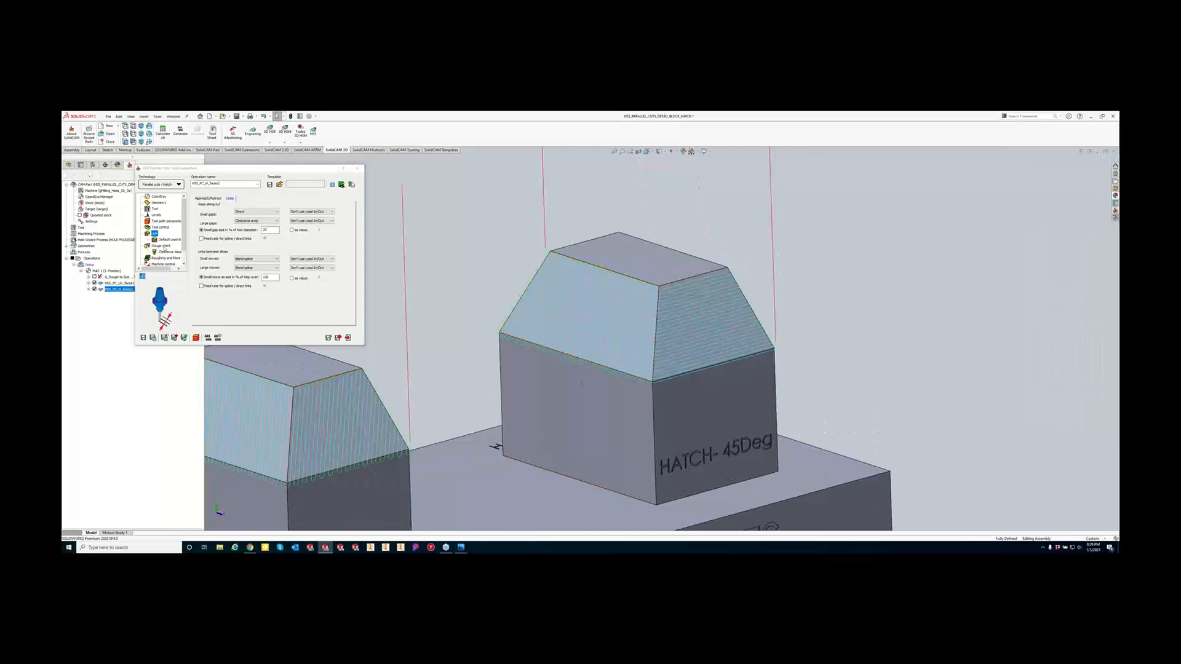
# Review the Hatch operation's gouge check and large-move link options, and set its large gaps along cut to Follow surfaces.
pyautogui.click(163, 247)
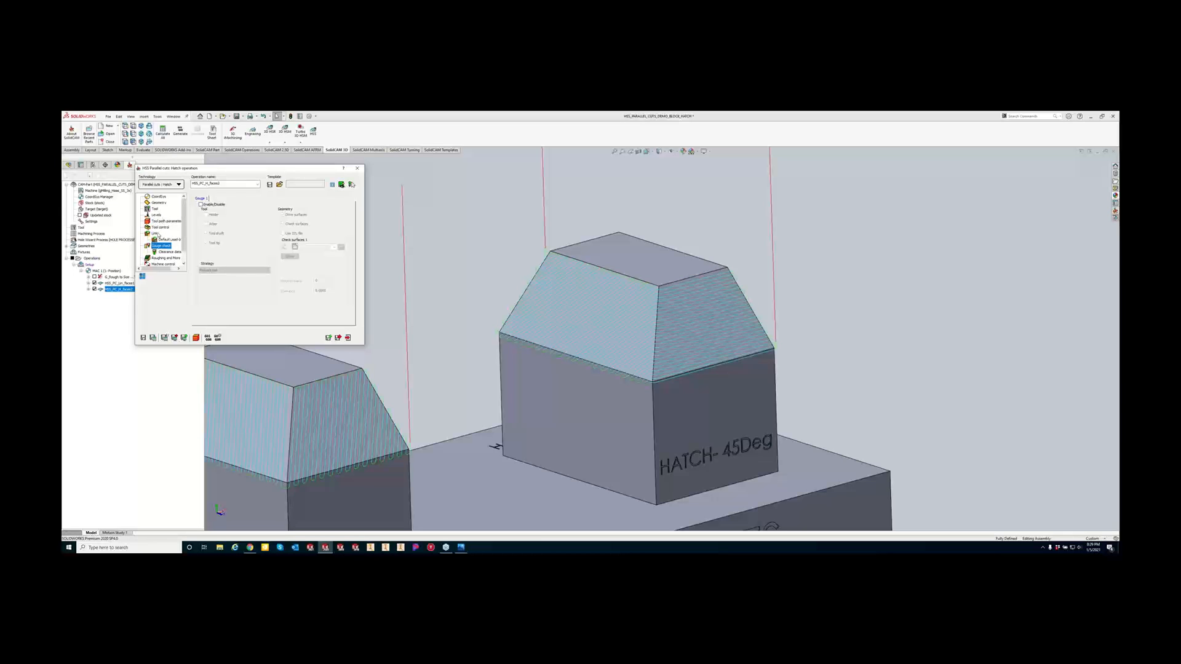
pyautogui.click(155, 233)
pyautogui.click(247, 268)
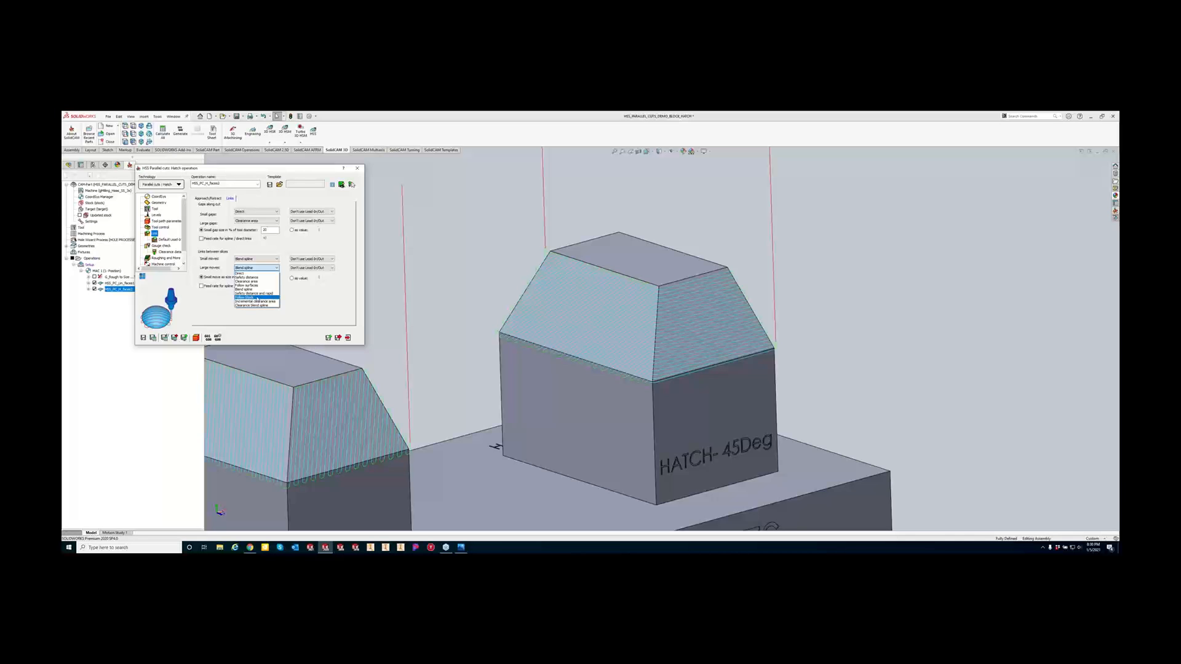
pyautogui.click(320, 302)
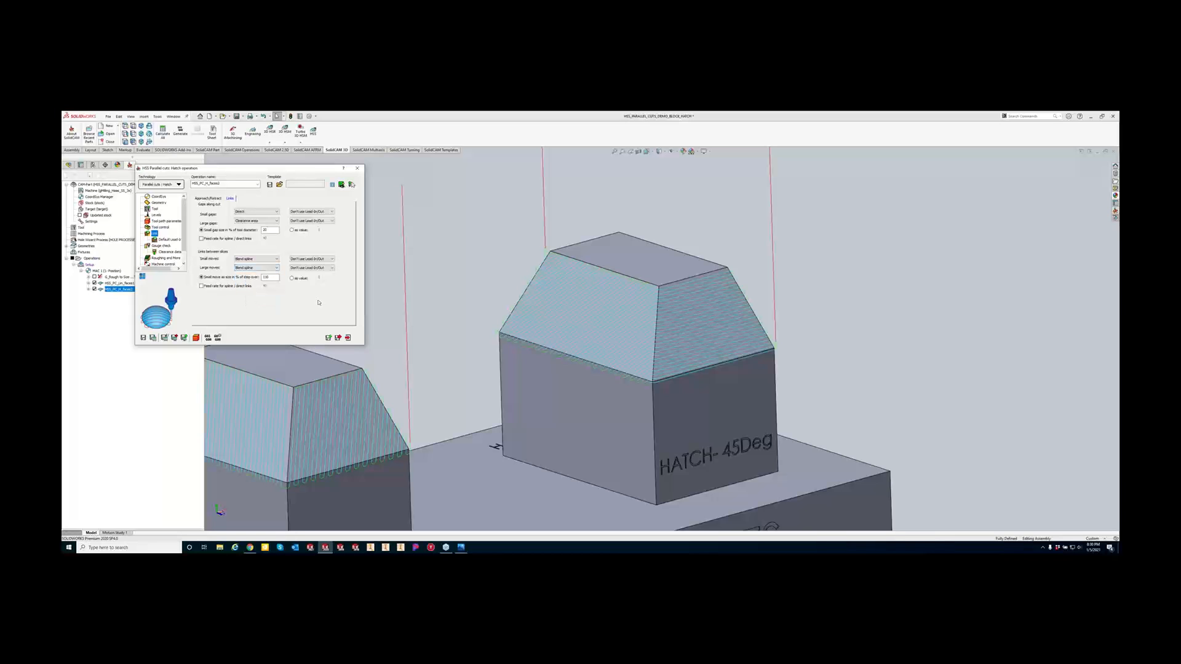
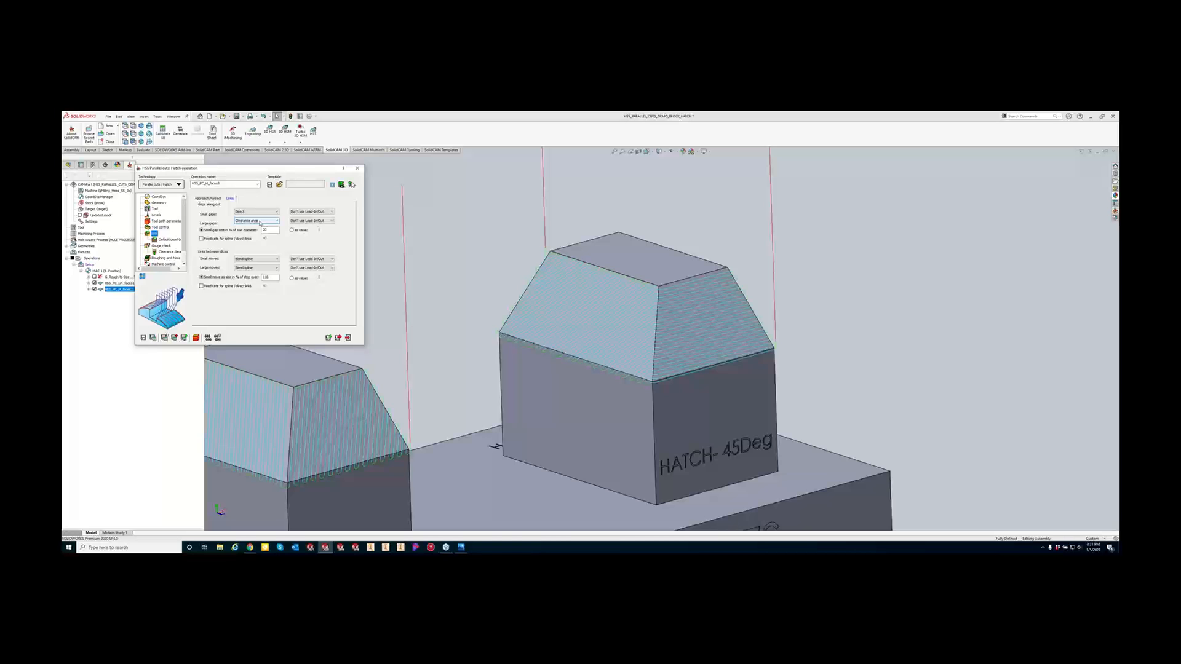
pyautogui.click(261, 221)
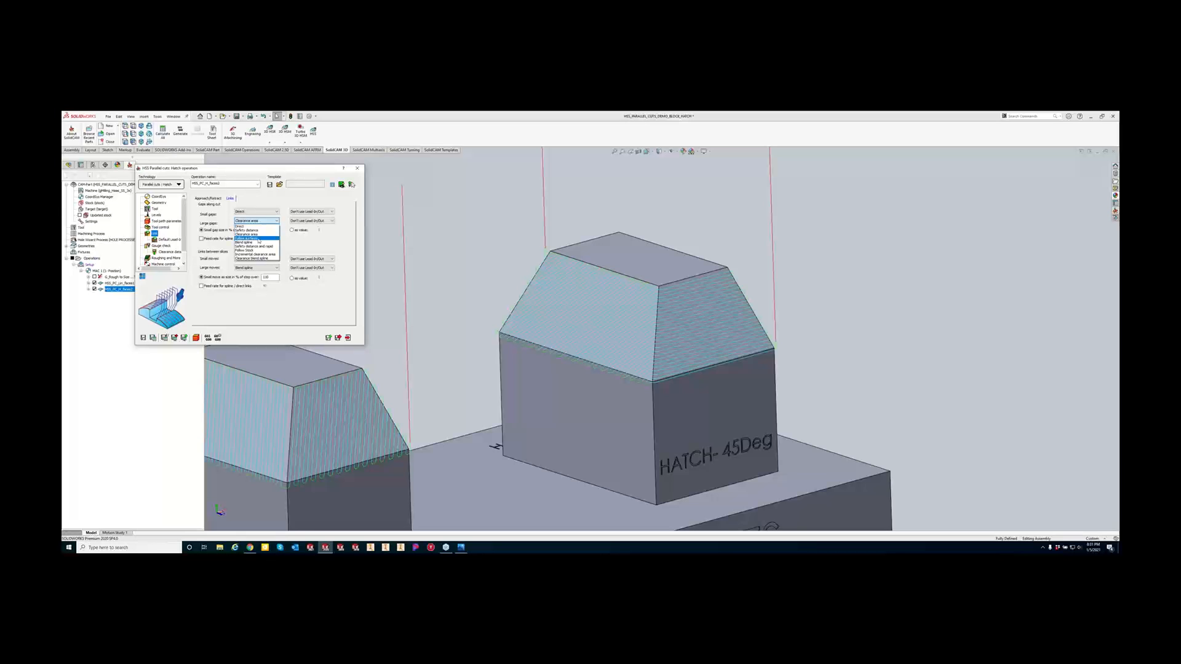
pyautogui.click(258, 238)
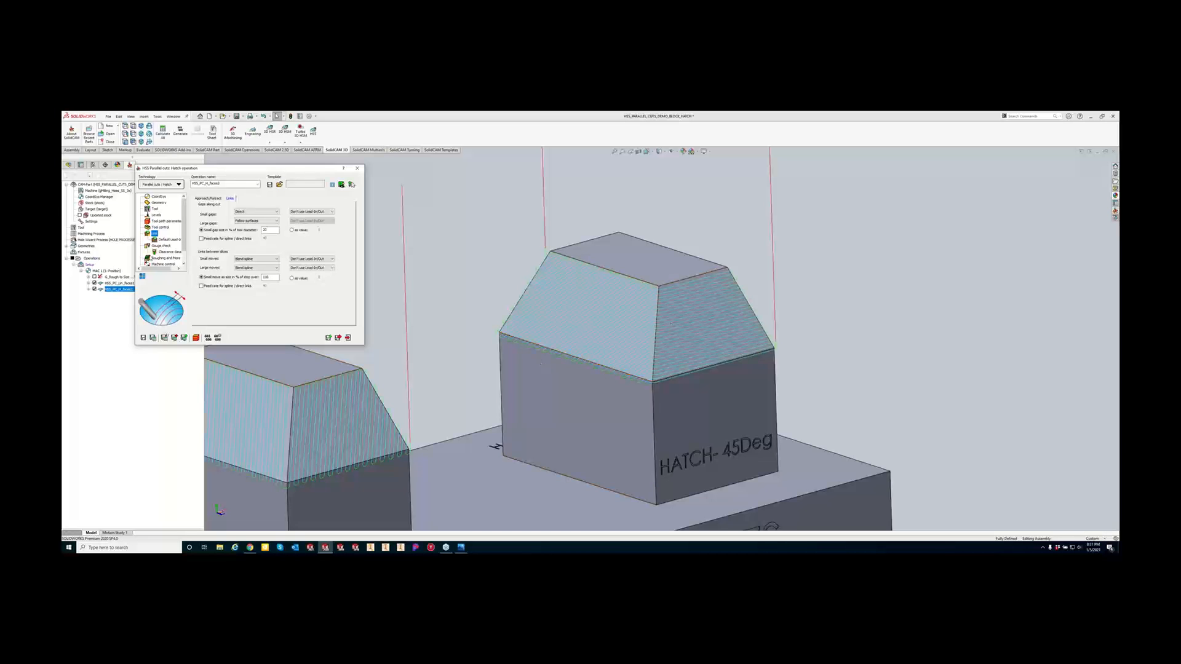
# Enable the Hatch operation's first gouge check for drive surfaces only, with the Trim and relink toolpath strategy.
pyautogui.click(161, 246)
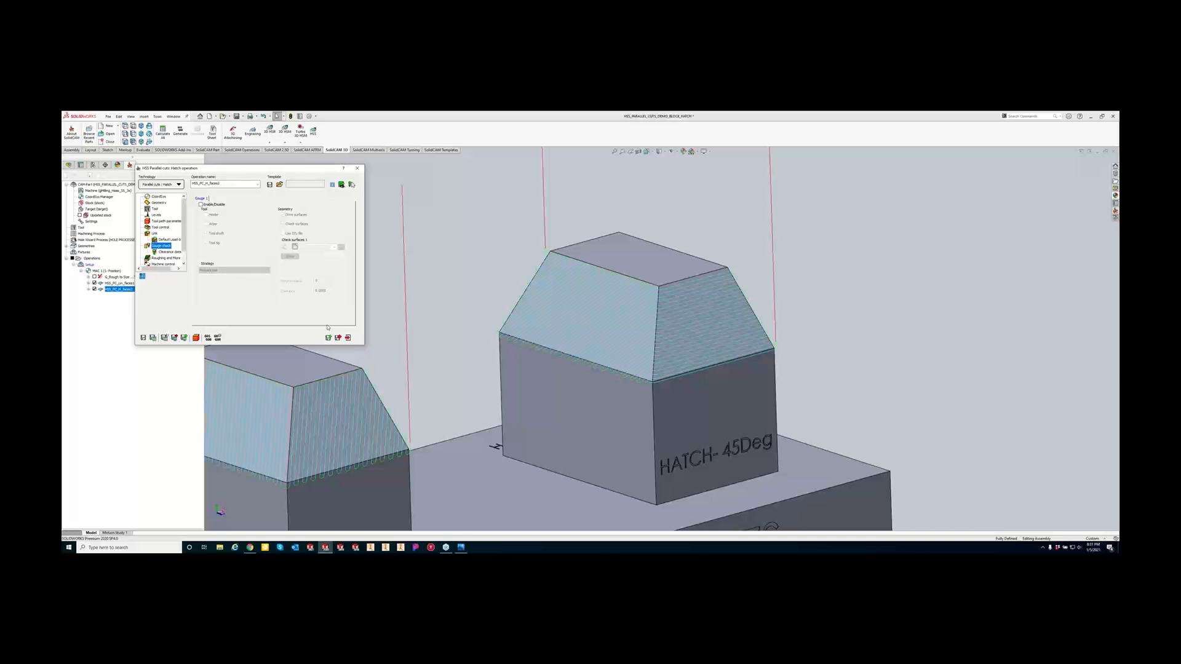
pyautogui.scroll(1, 721, 359)
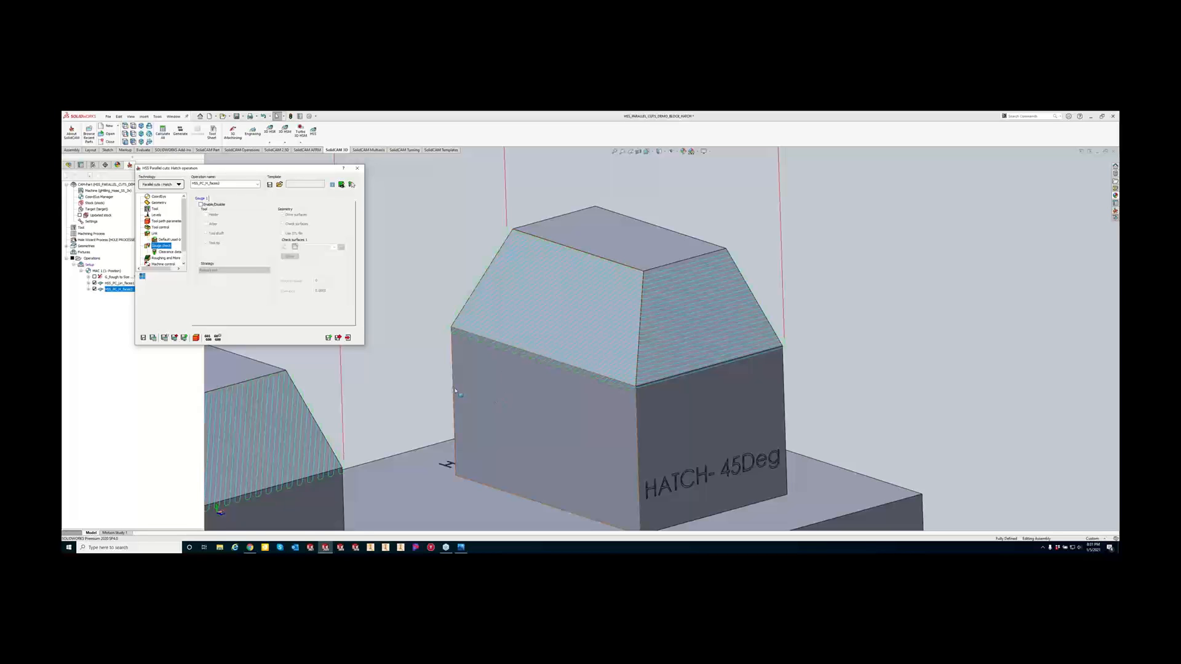
pyautogui.click(201, 205)
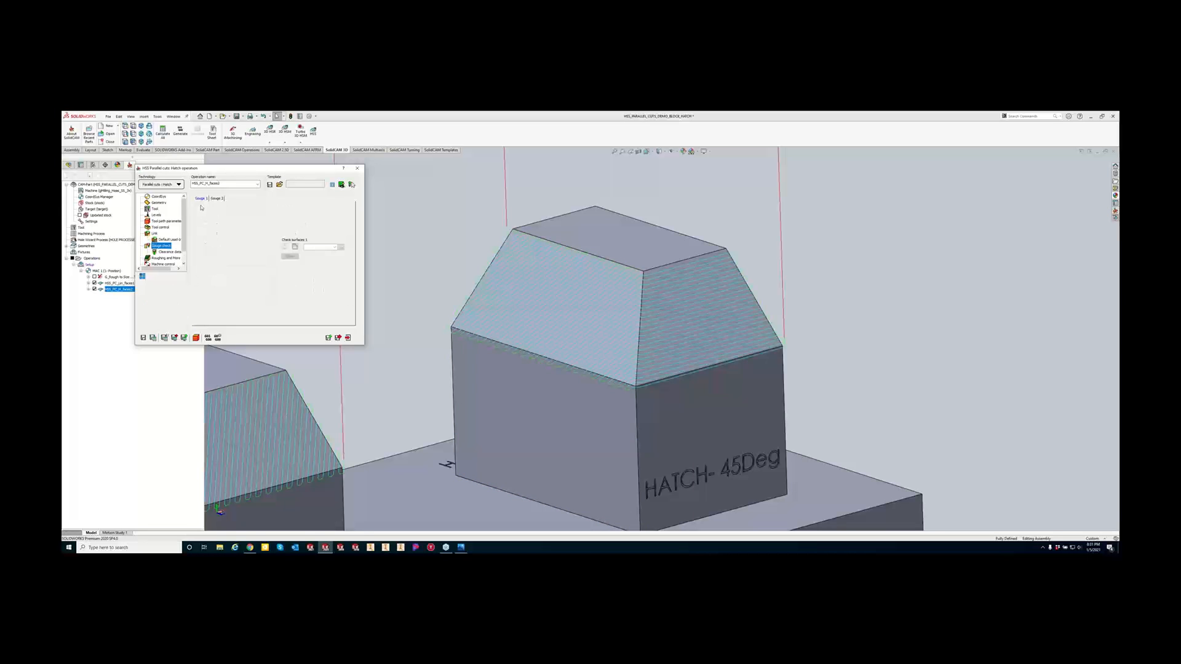
pyautogui.click(283, 224)
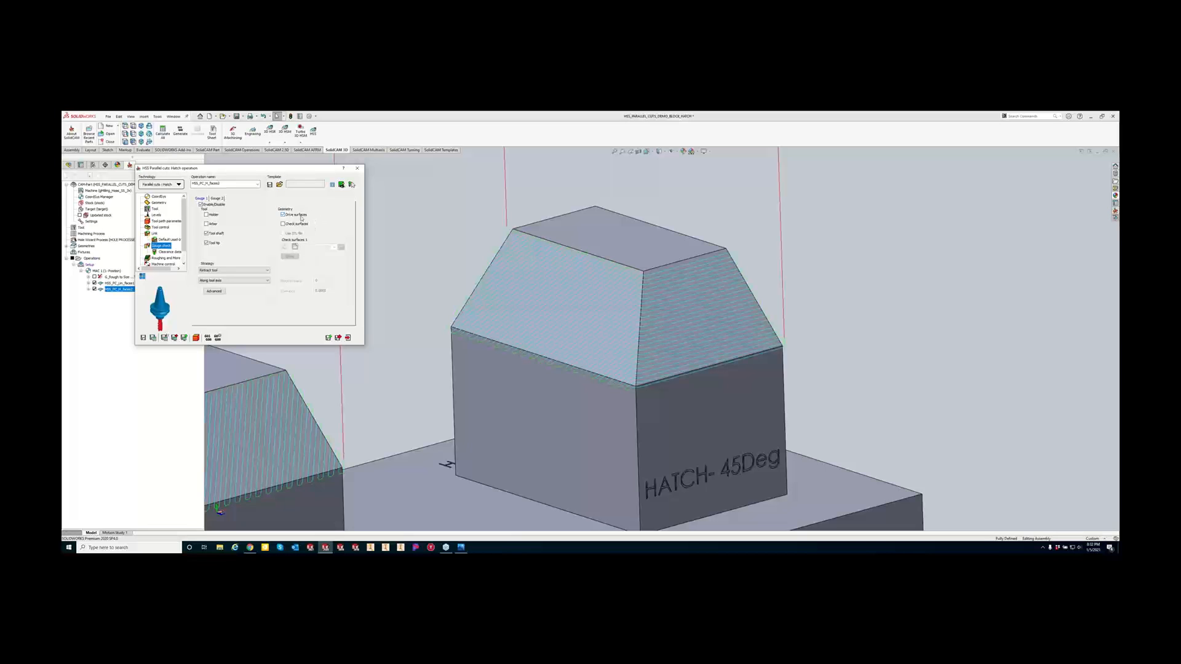
pyautogui.click(228, 270)
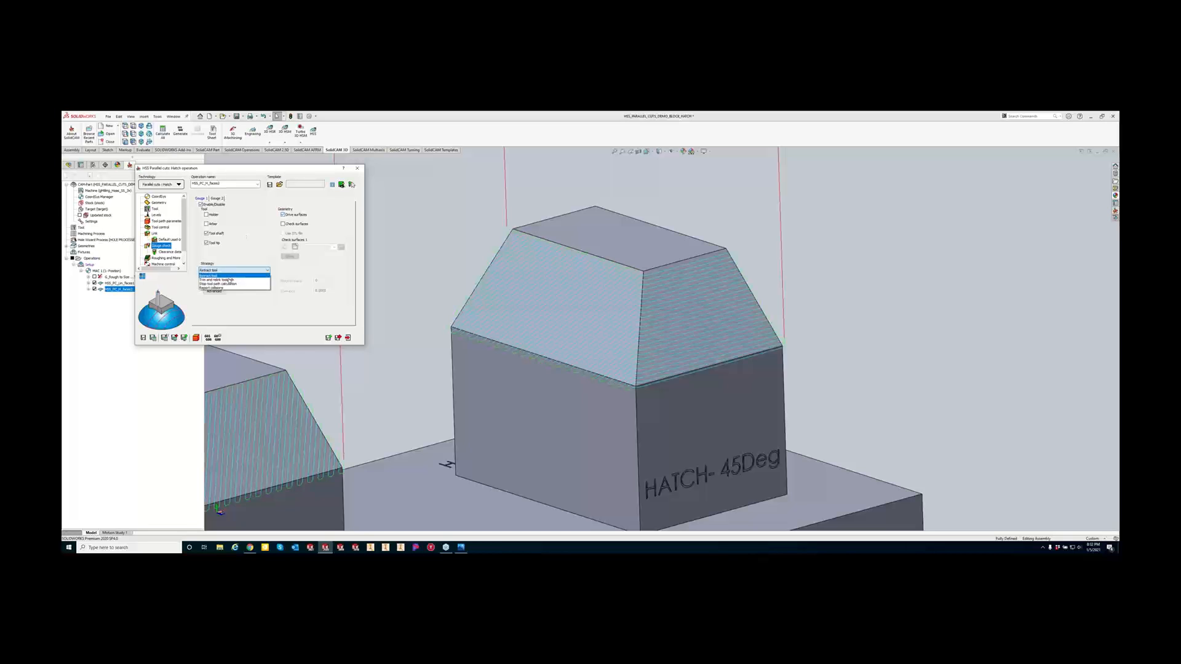
pyautogui.click(228, 280)
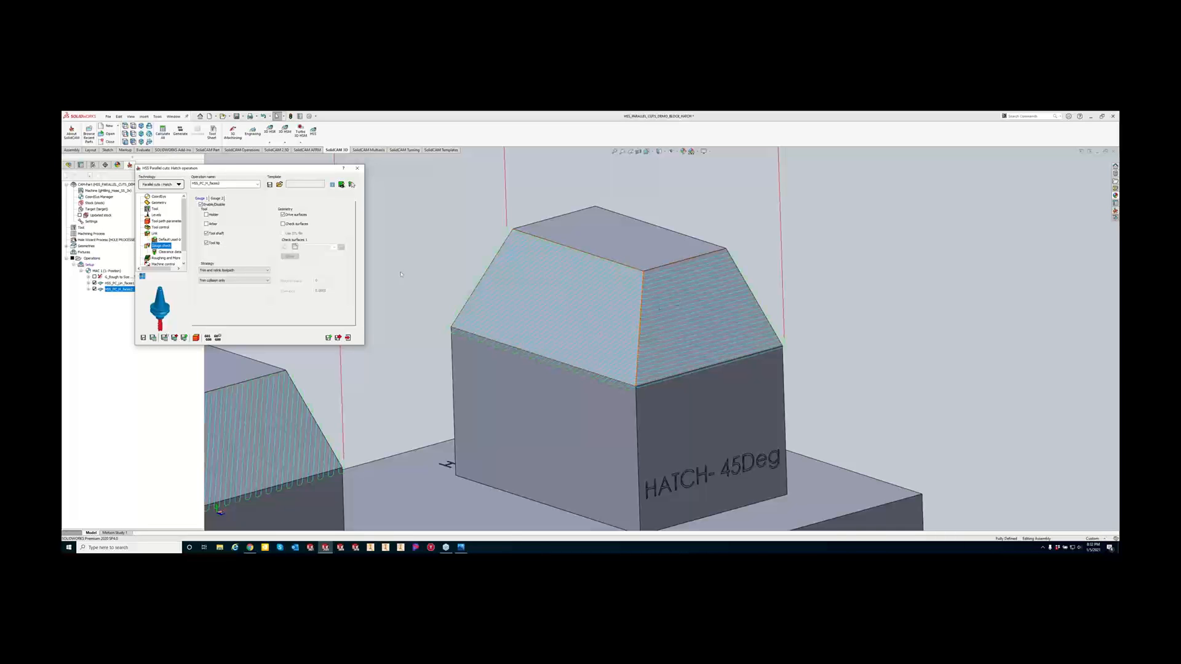
# Enable a second gouge check for check surfaces only, using all faces adjacent to the drive faces, and recalculate the Hatch operation.
pyautogui.click(221, 204)
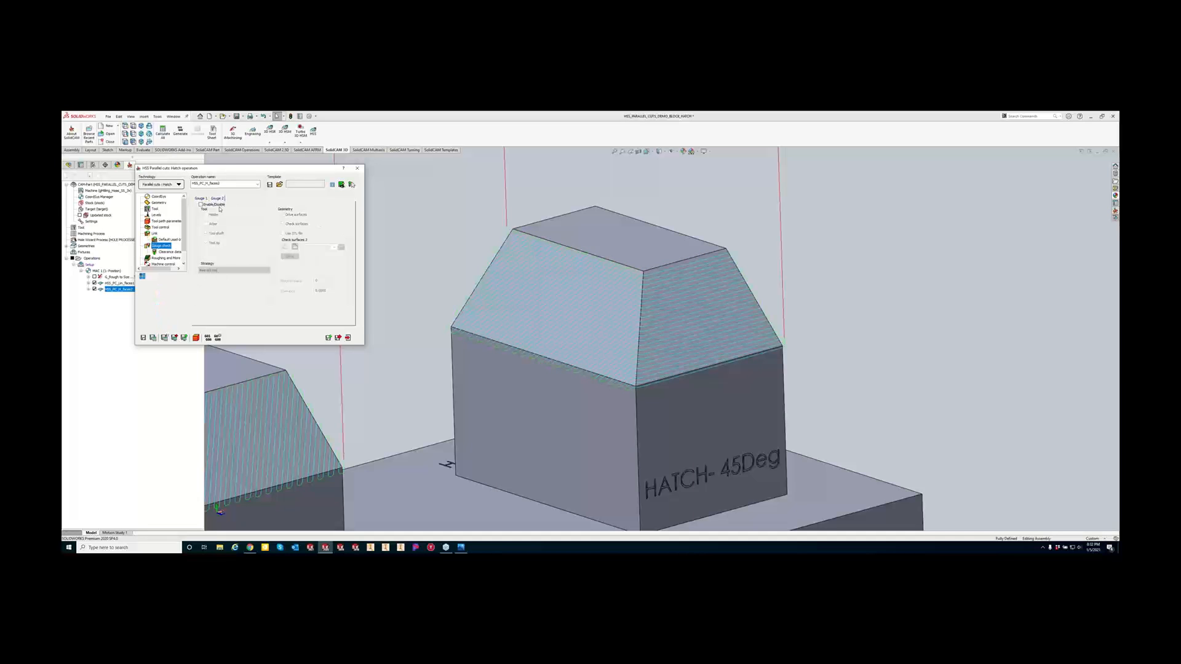
pyautogui.click(201, 205)
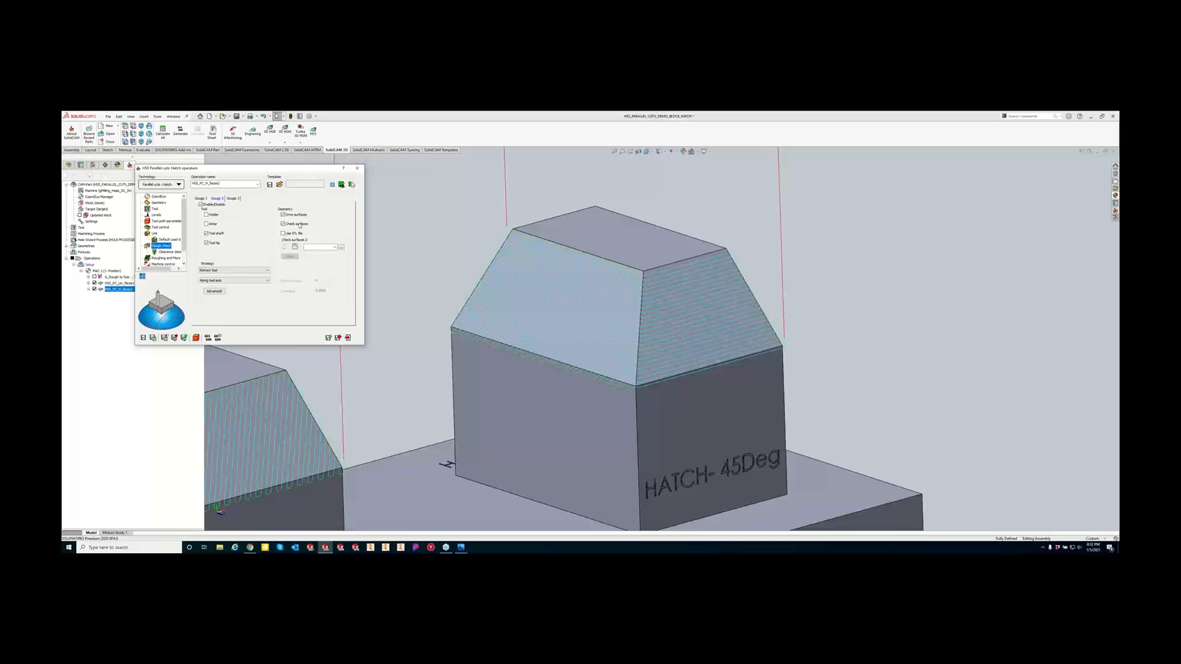
pyautogui.click(299, 215)
pyautogui.click(292, 256)
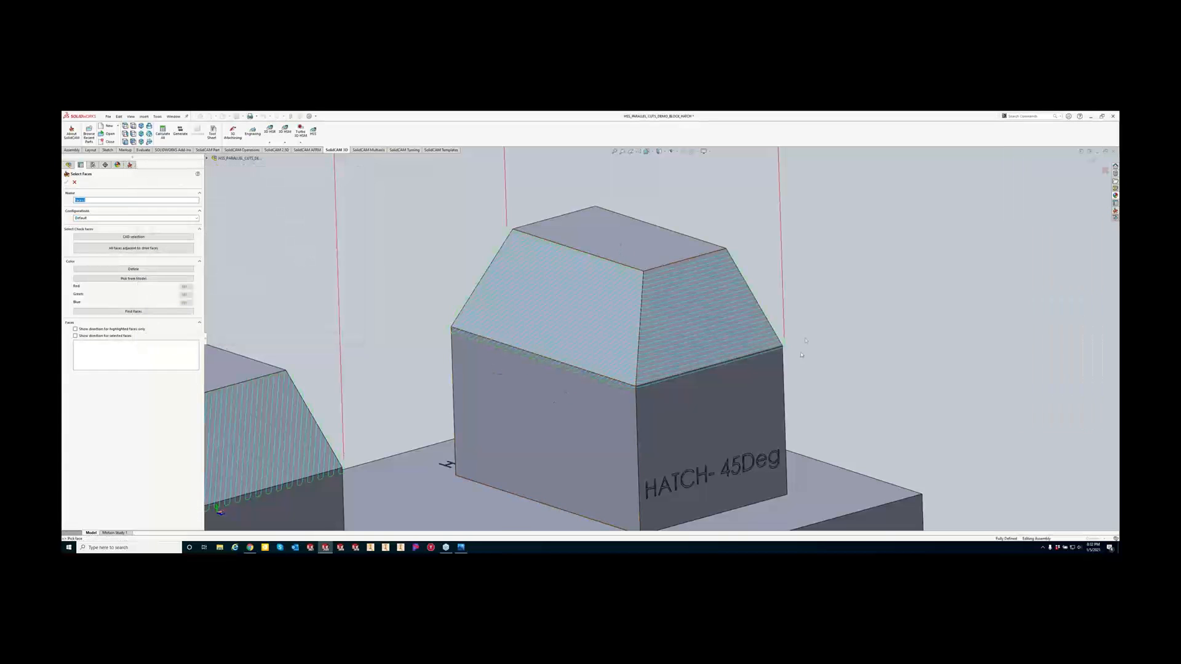
pyautogui.click(139, 252)
pyautogui.moveTo(720, 408); pyautogui.dragTo(740, 424, button='middle')
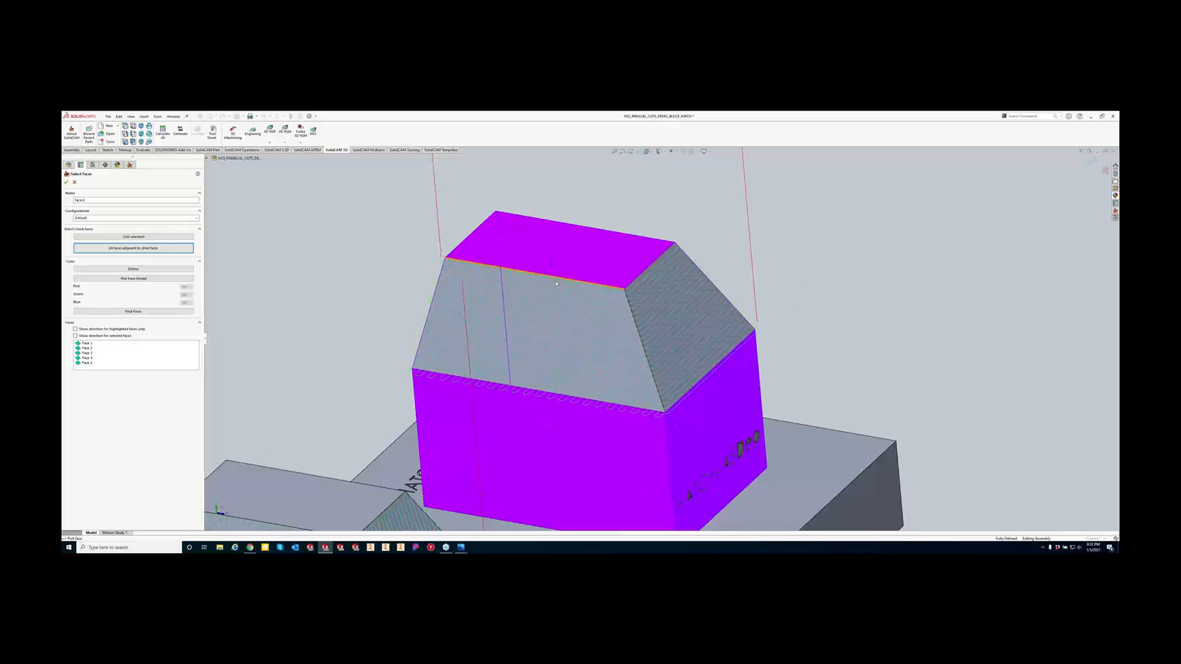
pyautogui.click(65, 182)
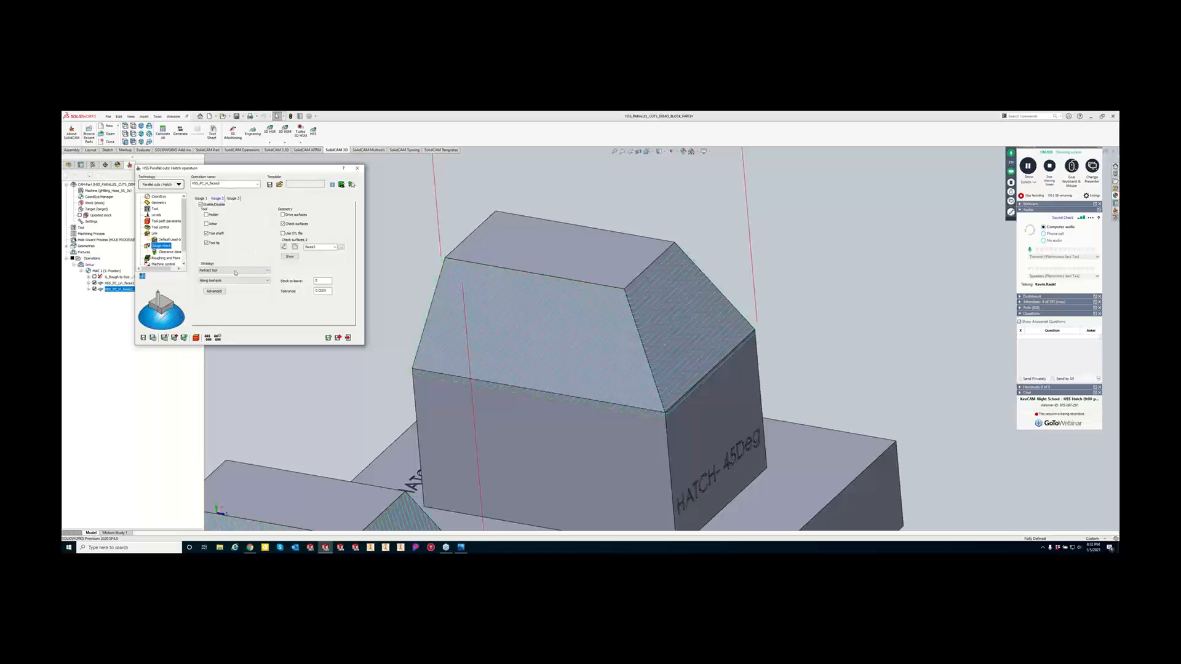
pyautogui.doubleClick(327, 281)
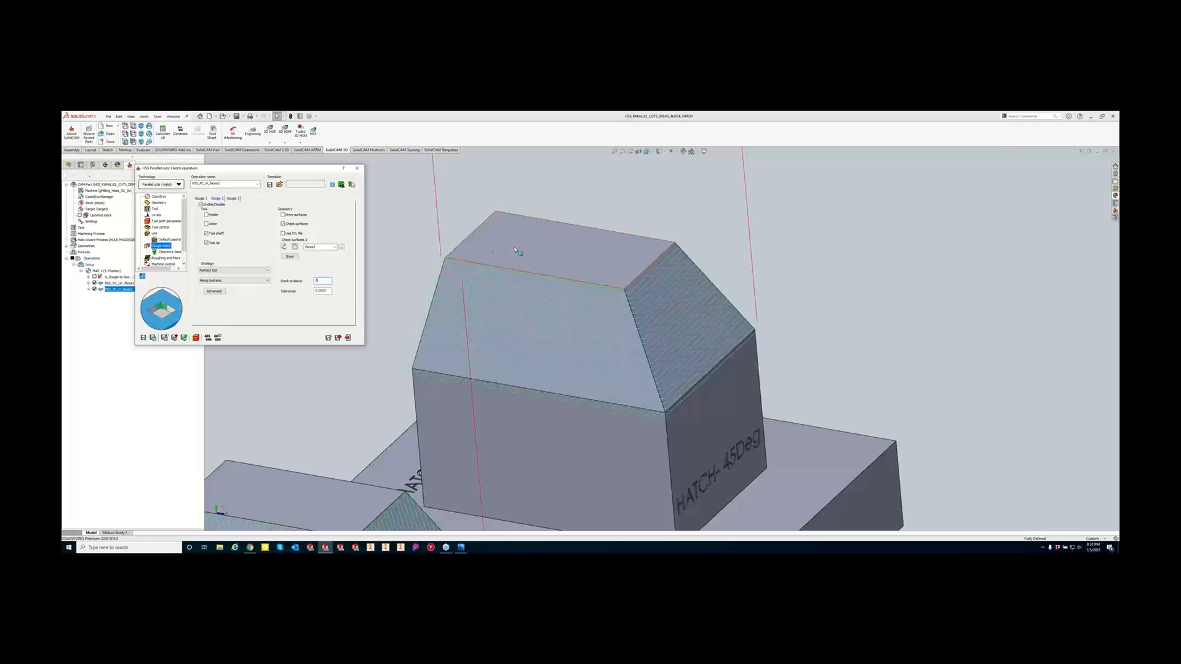
pyautogui.click(154, 338)
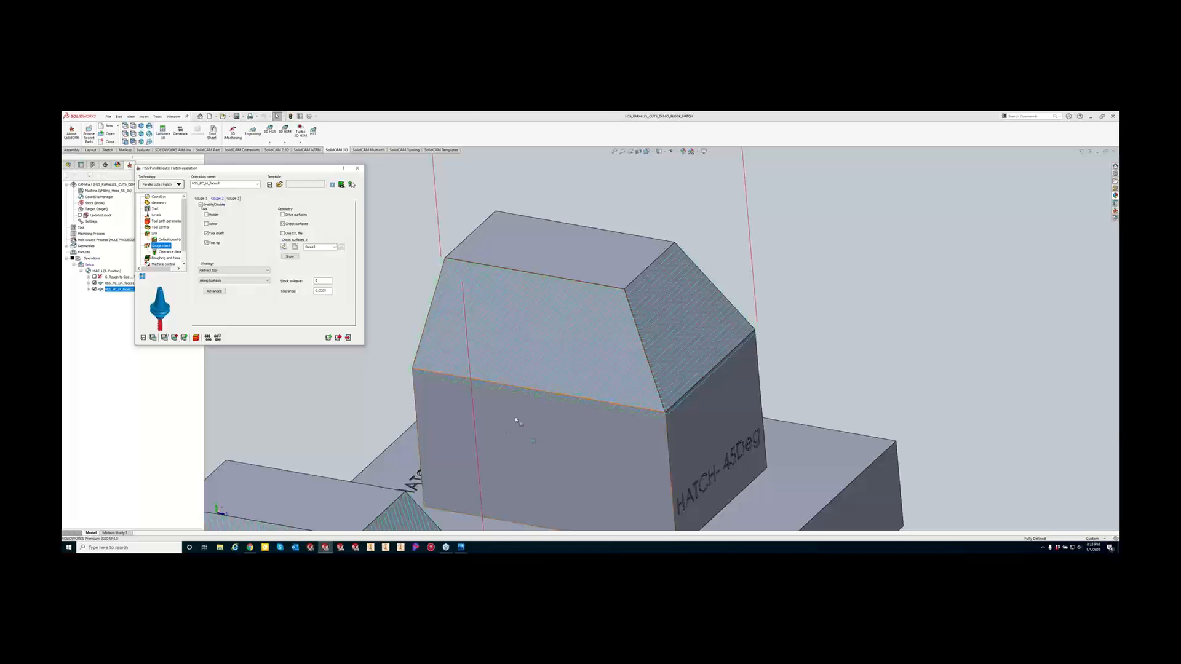
# Examine the Hatch passes on the sloped faces and compare them with those on the LINEAR-45Deg block.
pyautogui.moveTo(568, 417)
pyautogui.mouseDown(button='middle')
pyautogui.moveTo(535, 351)
pyautogui.moveTo(505, 358)
pyautogui.mouseUp(button='middle')
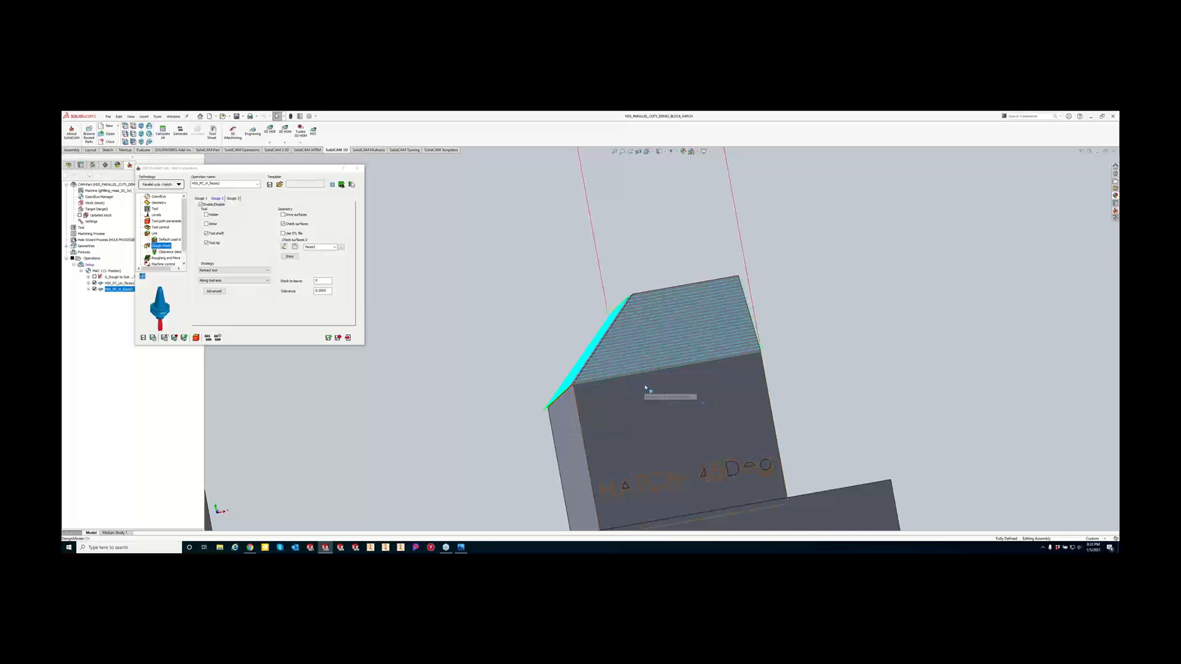
pyautogui.moveTo(685, 400); pyautogui.dragTo(673, 251, button='middle')
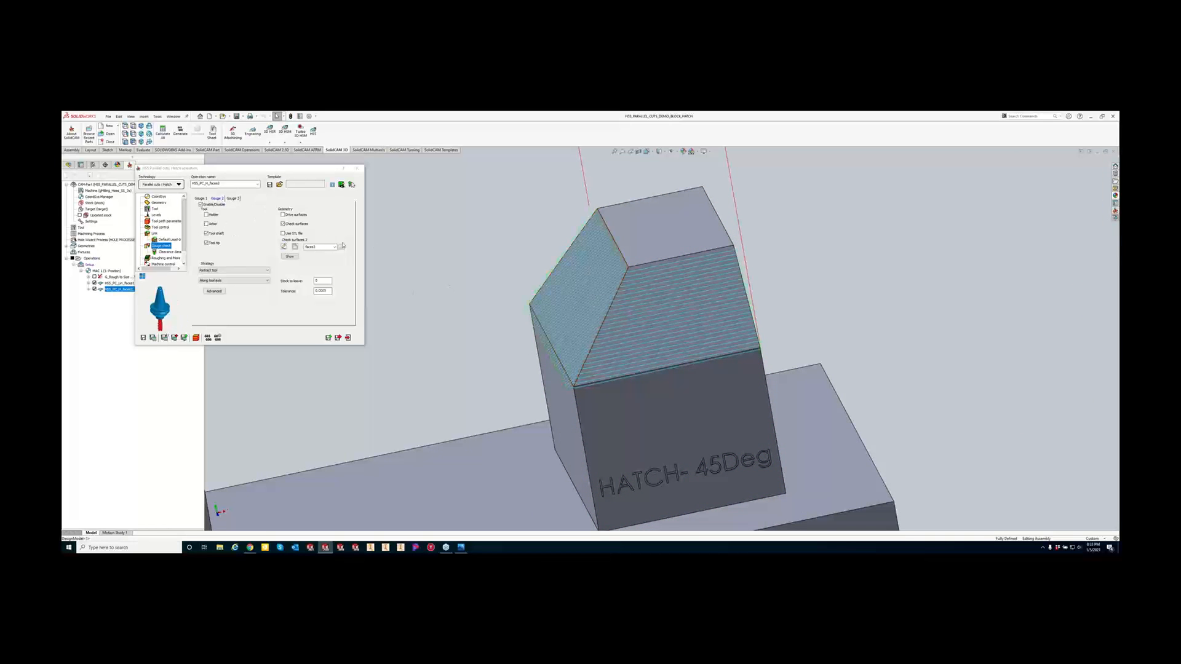
pyautogui.scroll(1, 627, 357)
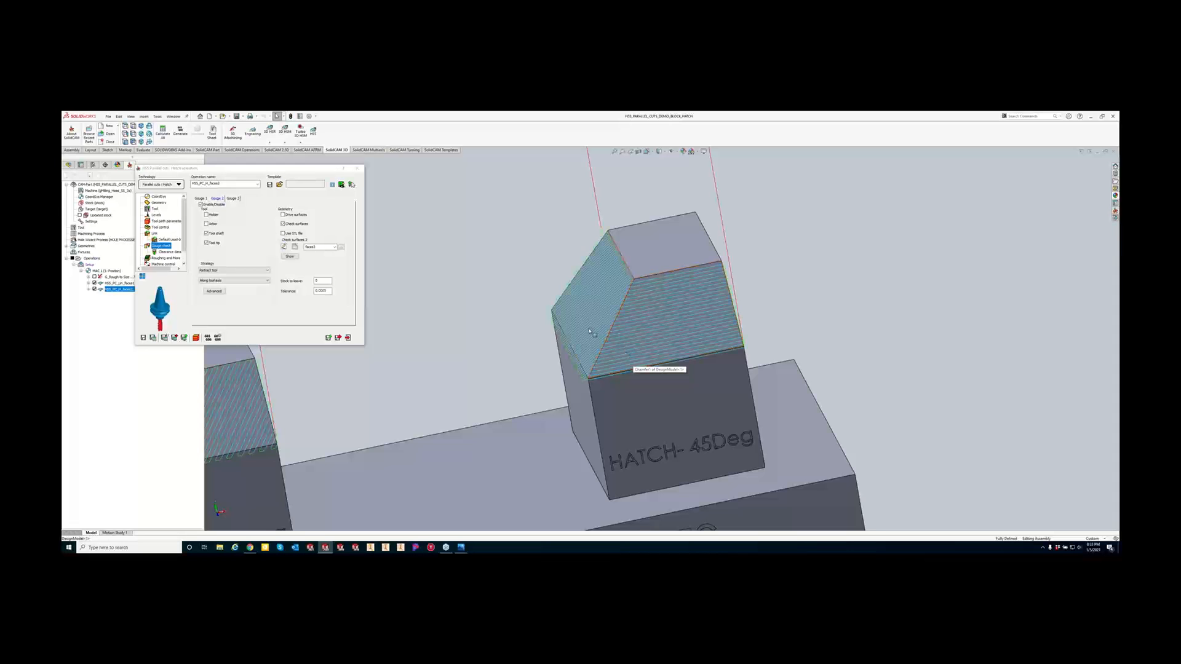
pyautogui.scroll(2, 523, 342)
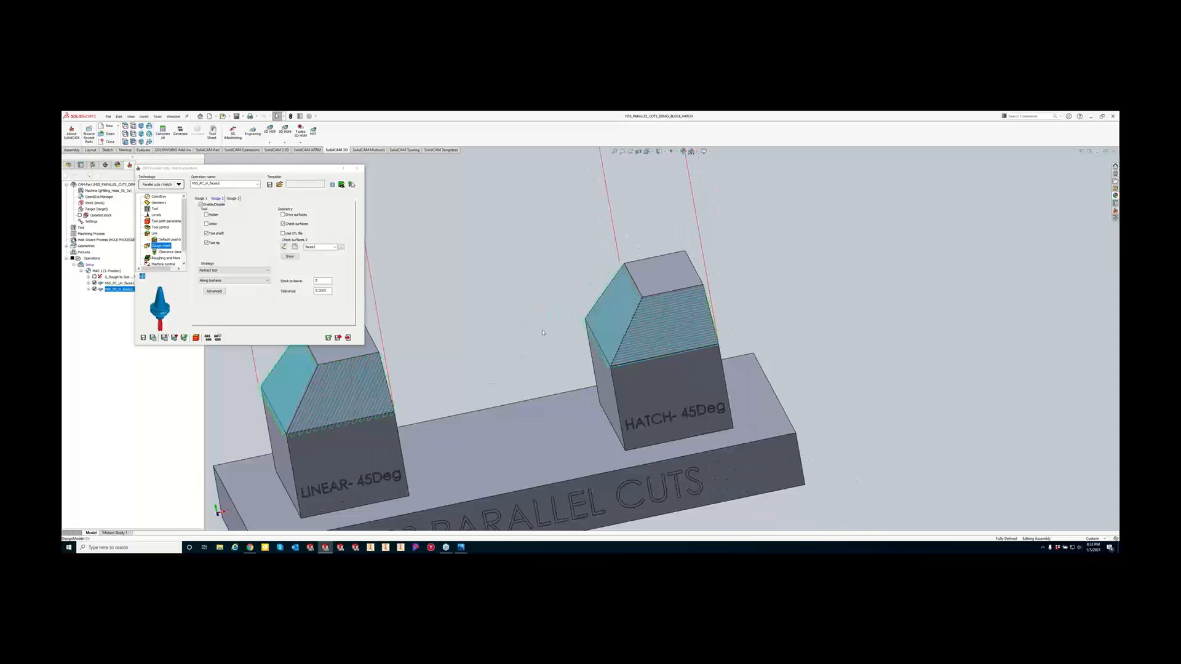
pyautogui.moveTo(556, 338); pyautogui.dragTo(580, 335, button='middle')
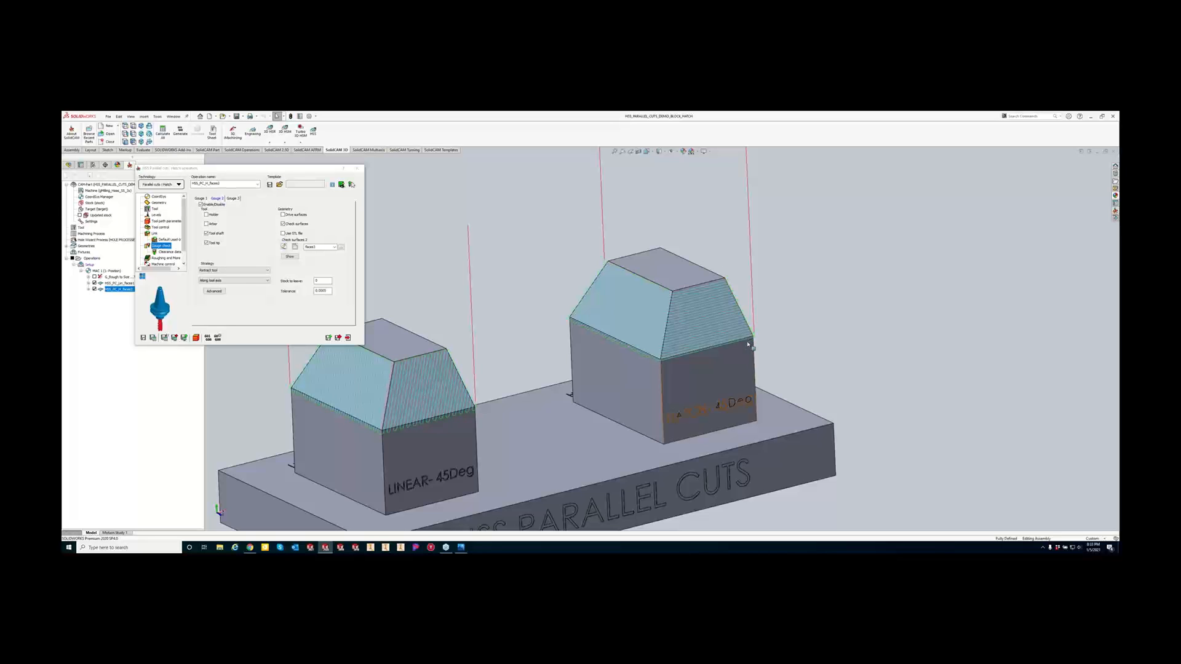
pyautogui.click(626, 296)
pyautogui.click(701, 339)
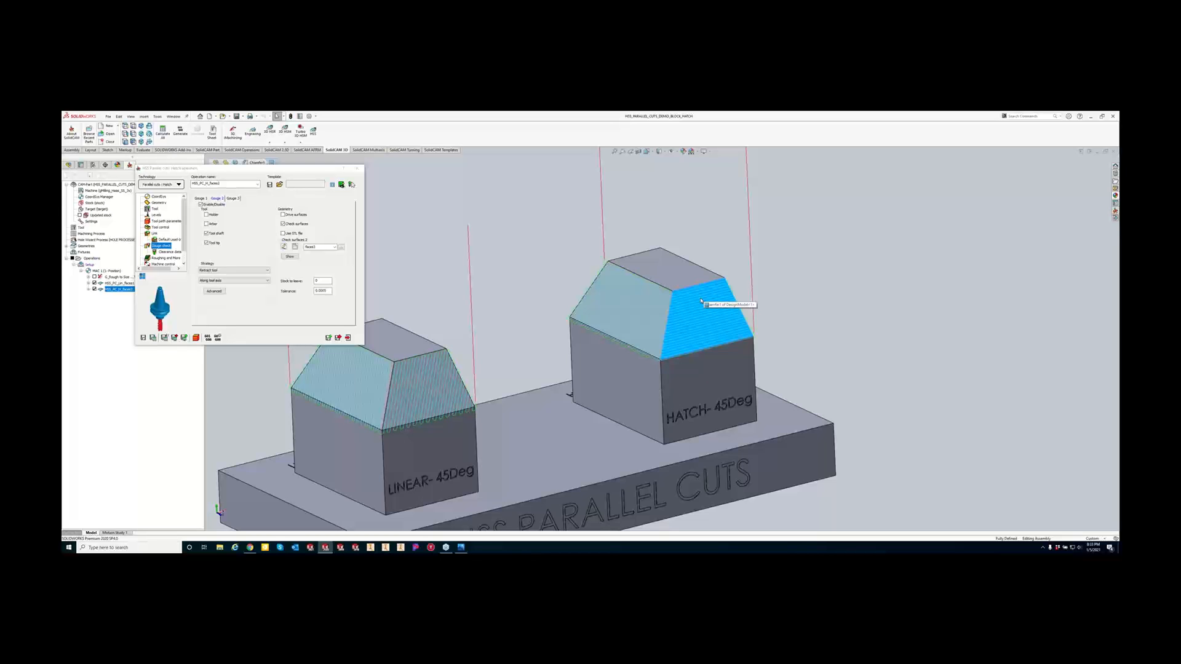
# Review the other HSS technologies available for the operation, such as Parallel to Curve, without switching from Hatch.
pyautogui.click(328, 282)
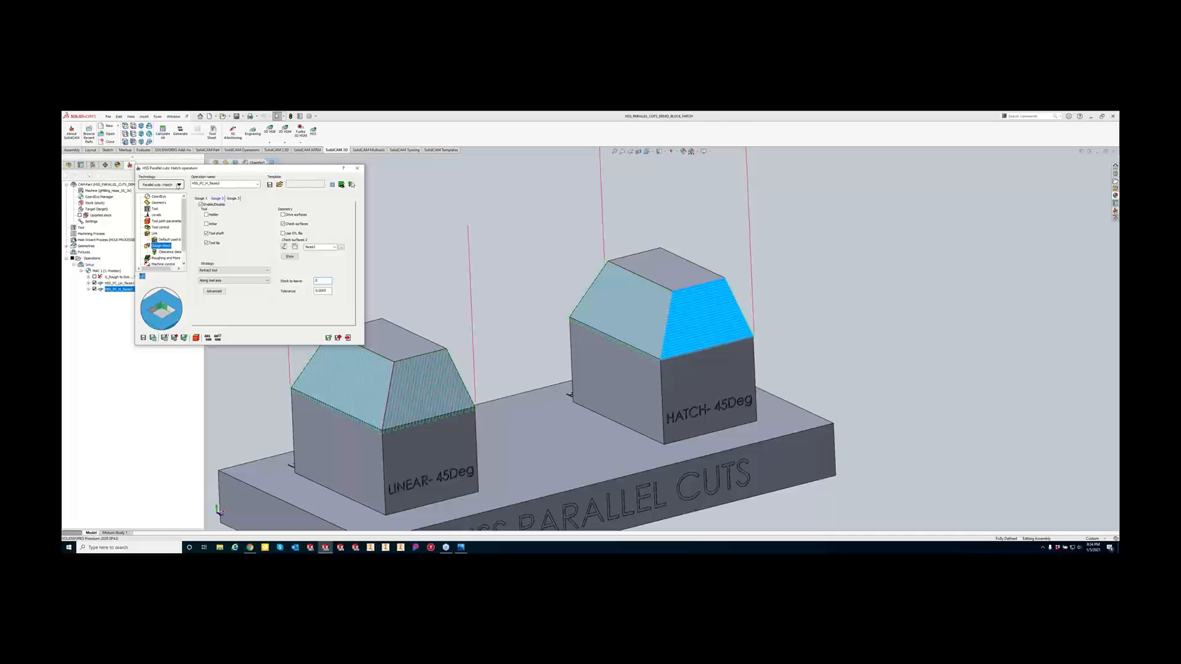
pyautogui.click(178, 185)
pyautogui.moveTo(176, 193)
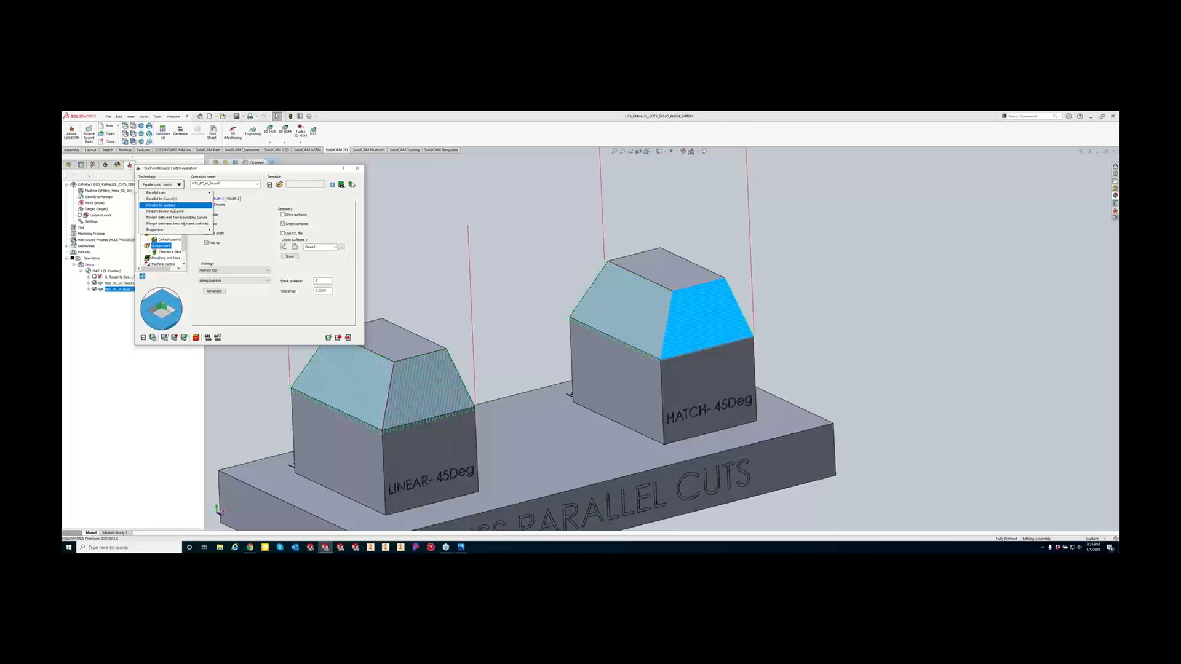
pyautogui.moveTo(174, 195)
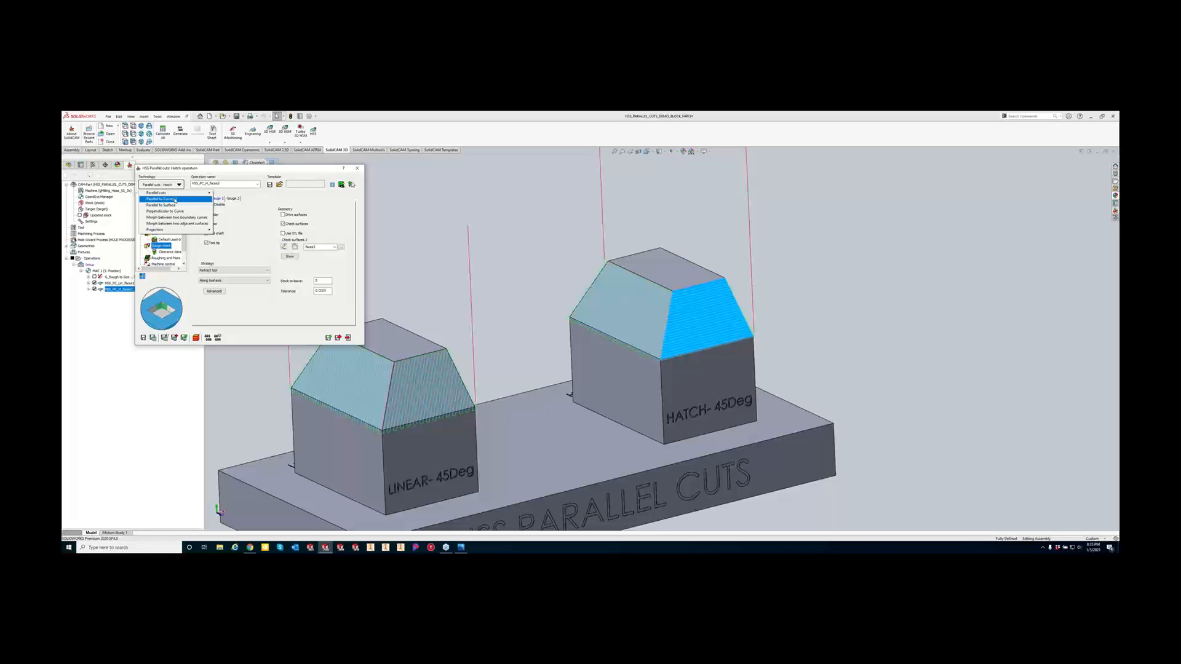
pyautogui.click(239, 318)
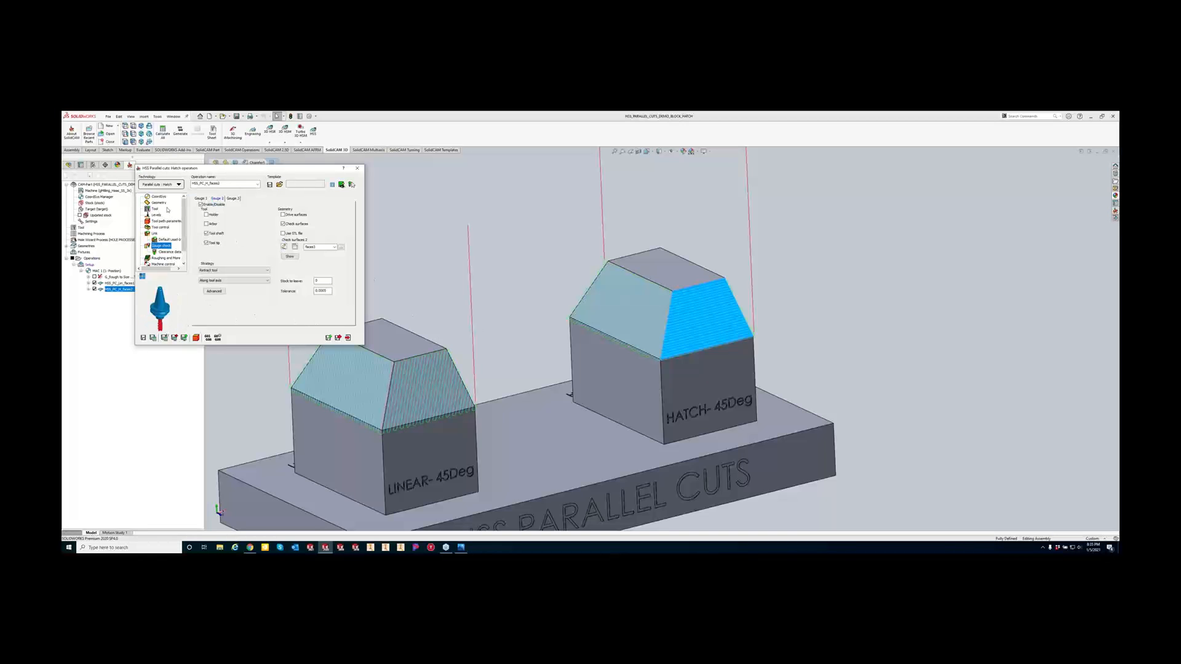
# Check which sloped faces are selected as the Hatch operation's drive surface.
pyautogui.click(158, 203)
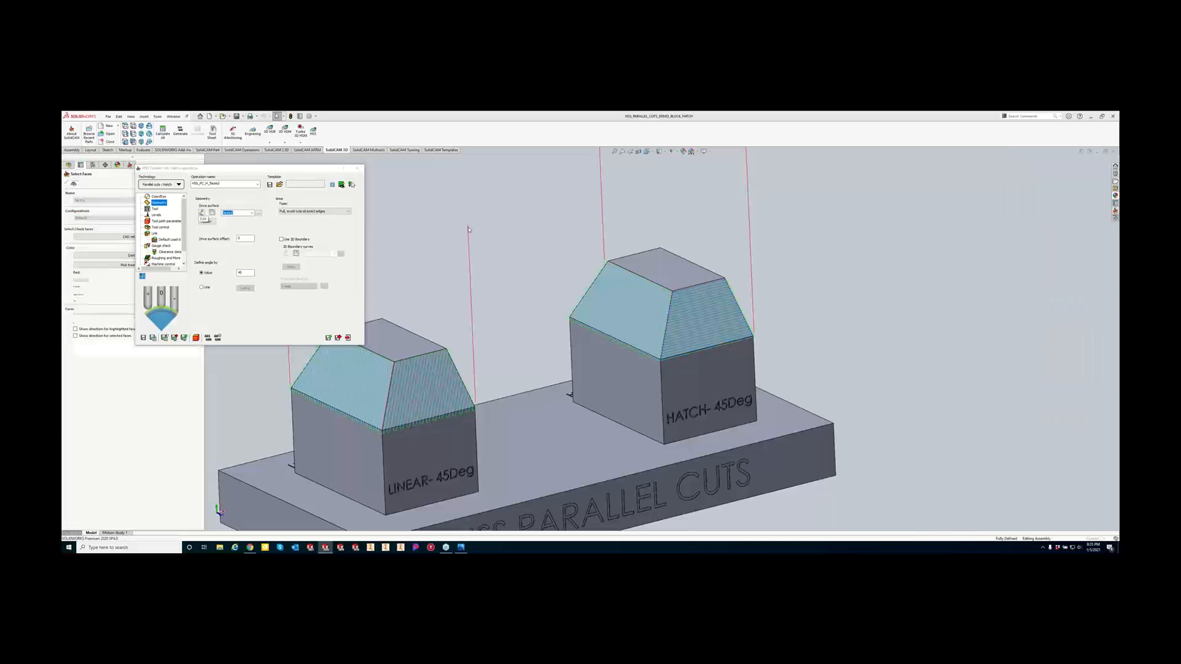
pyautogui.scroll(-3, 731, 313)
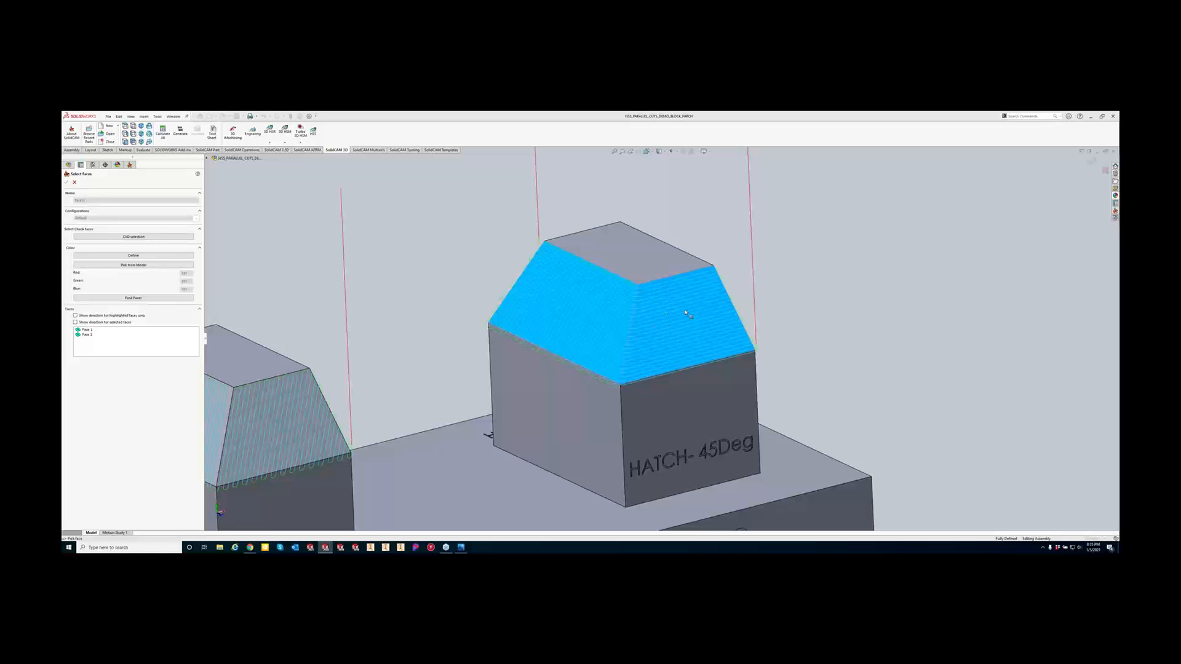
pyautogui.click(67, 182)
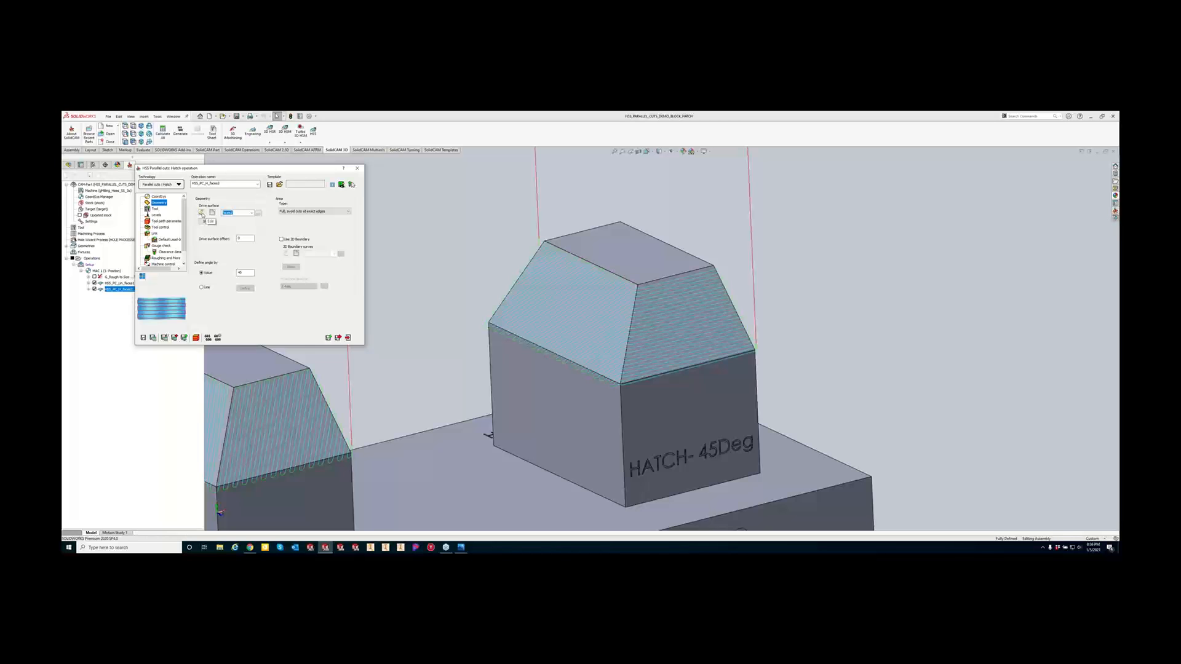
# Reopen the drive surface selection and show the direction arrows of the selected faces on the HATCH-45Deg block.
pyautogui.click(202, 214)
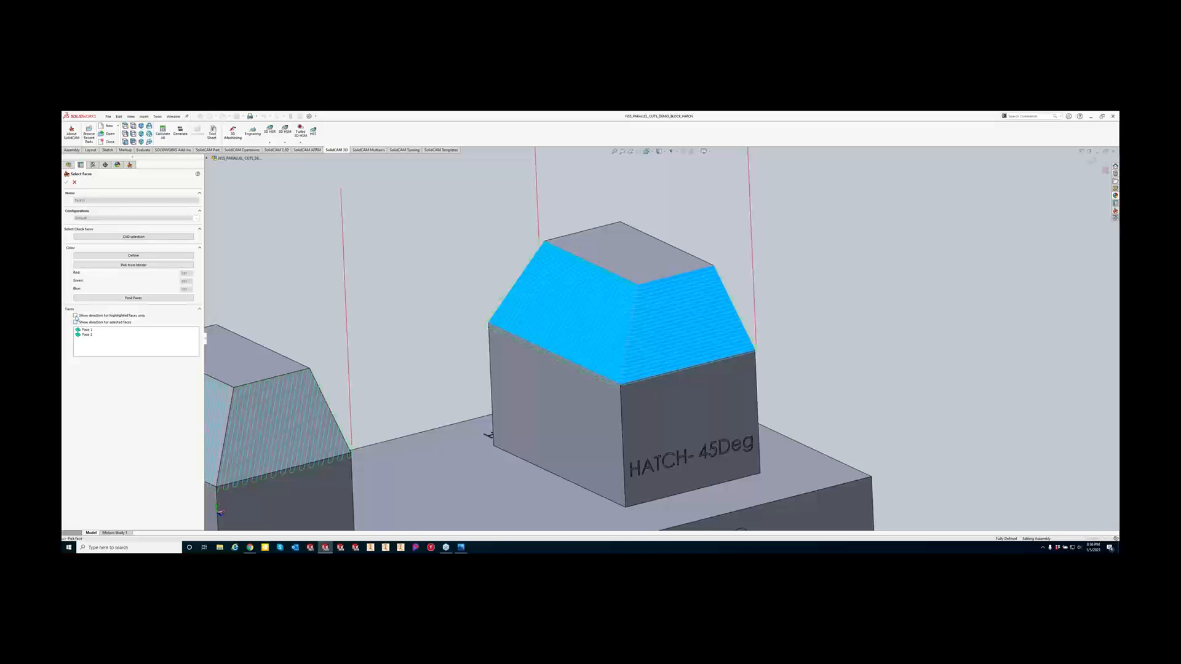
pyautogui.click(76, 322)
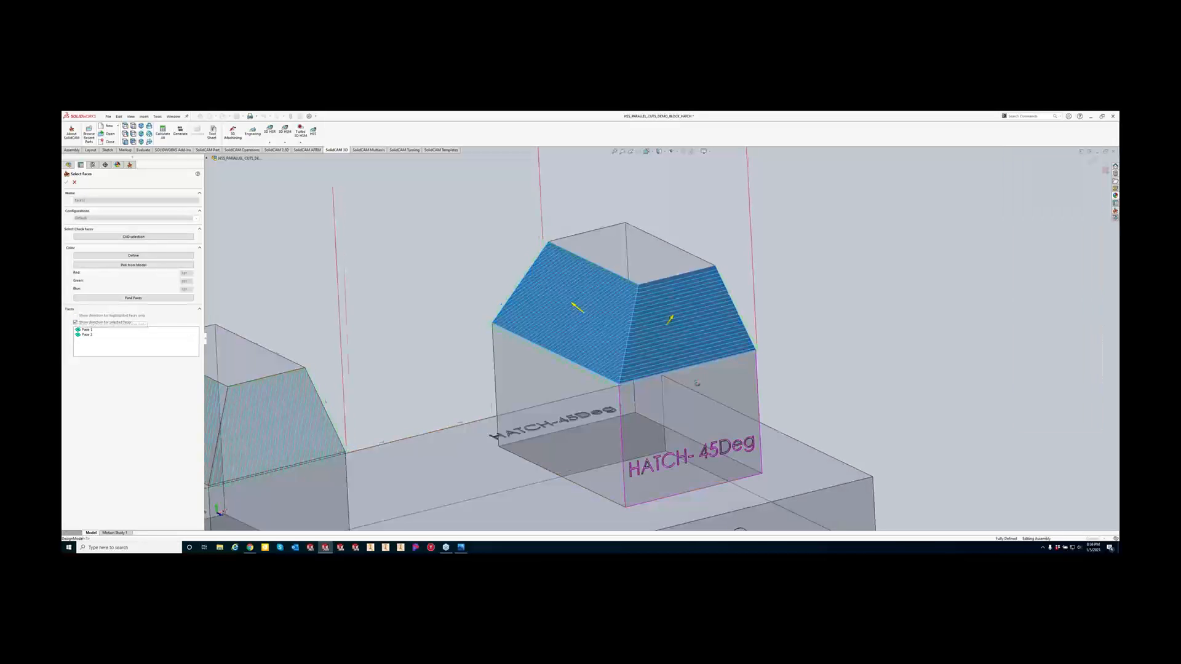
pyautogui.moveTo(697, 383); pyautogui.dragTo(674, 343, button='middle')
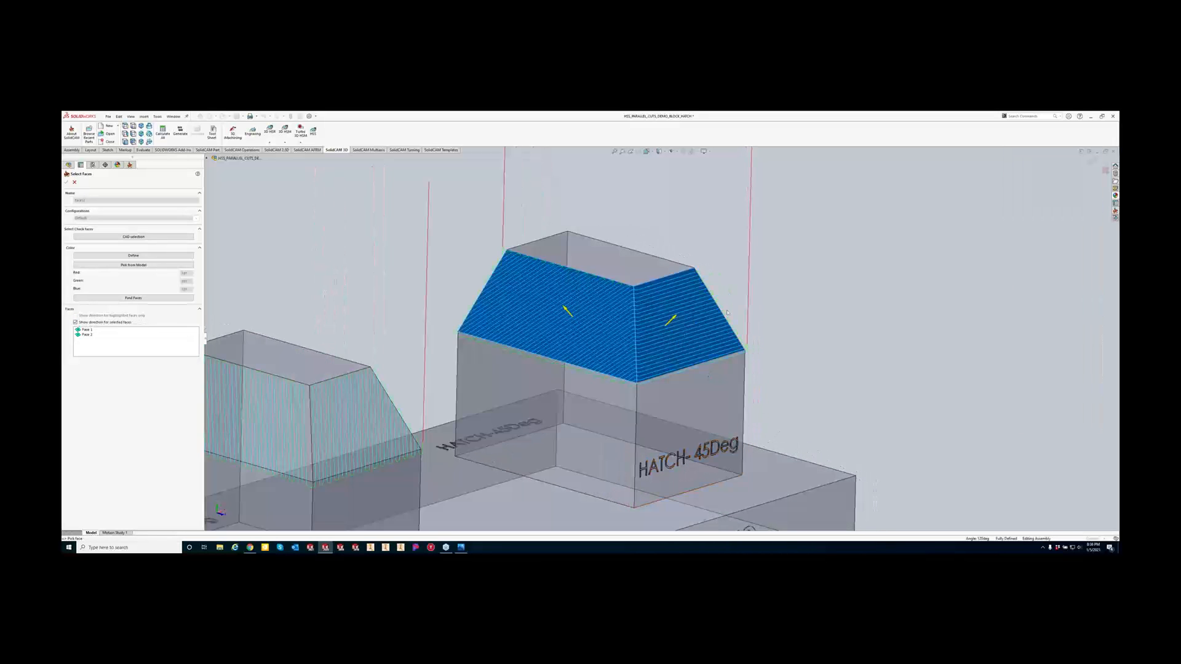
pyautogui.moveTo(727, 313); pyautogui.dragTo(698, 268, button='middle')
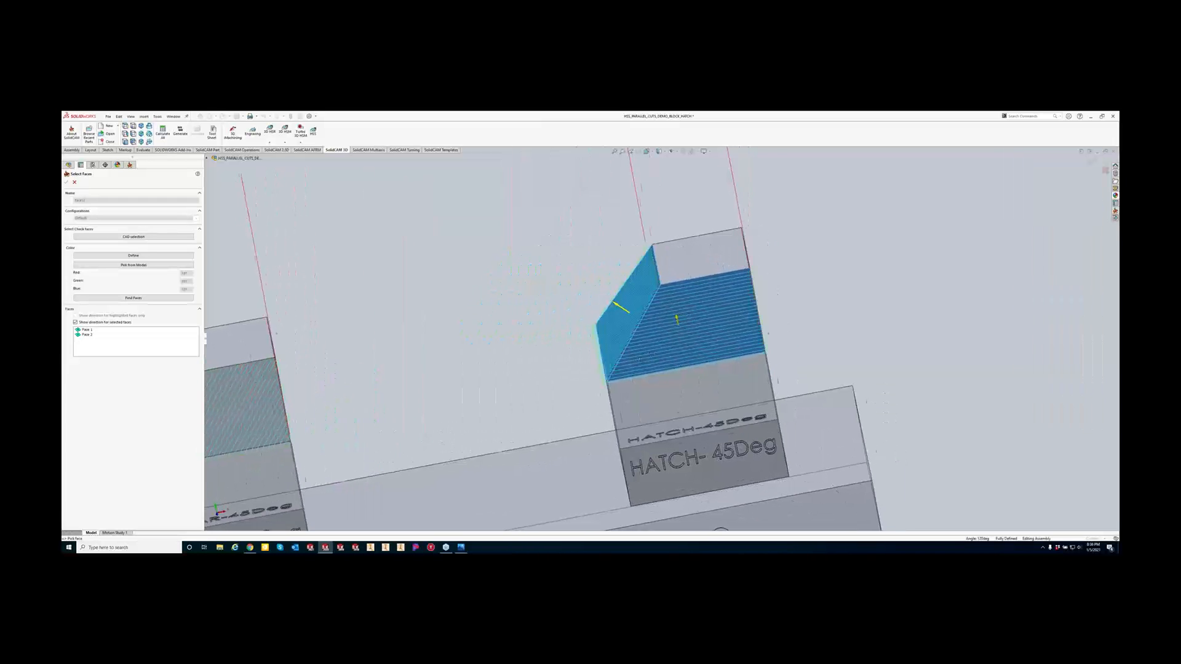
pyautogui.moveTo(639, 361)
pyautogui.mouseDown(button='middle')
pyautogui.moveTo(646, 338)
pyautogui.moveTo(681, 335)
pyautogui.moveTo(662, 386)
pyautogui.mouseUp(button='middle')
pyautogui.scroll(-1, 732, 331)
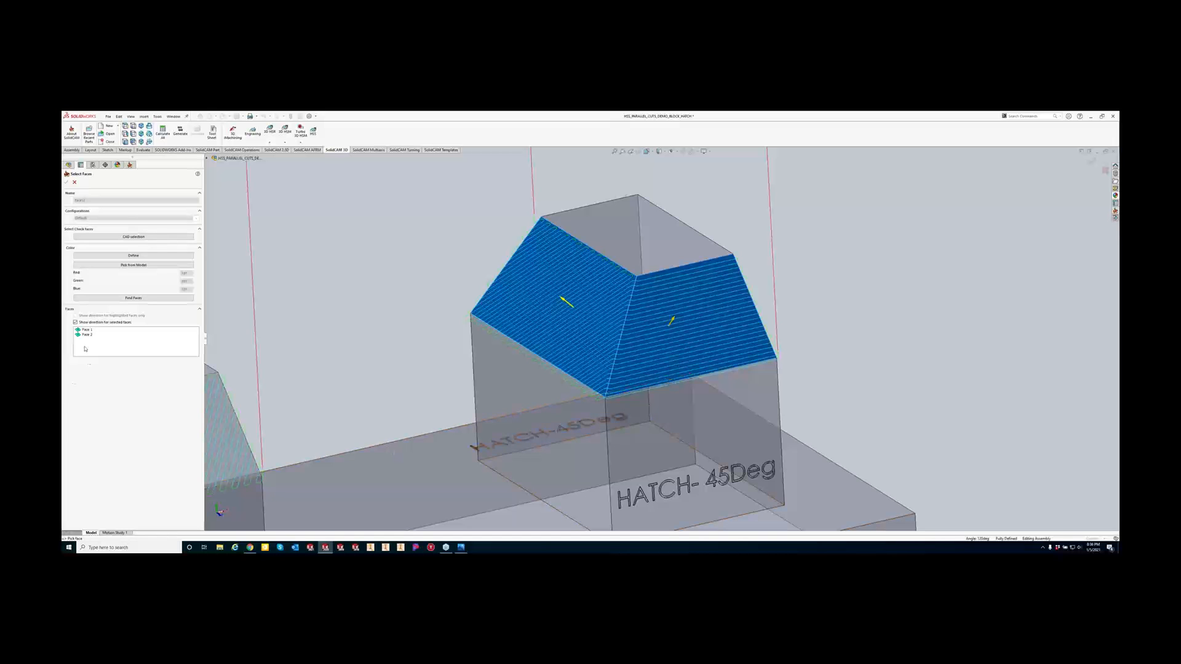
# Try reversing the direction of the sloped face above the HATCH-45Deg text, and flip it back again.
pyautogui.rightClick(87, 334)
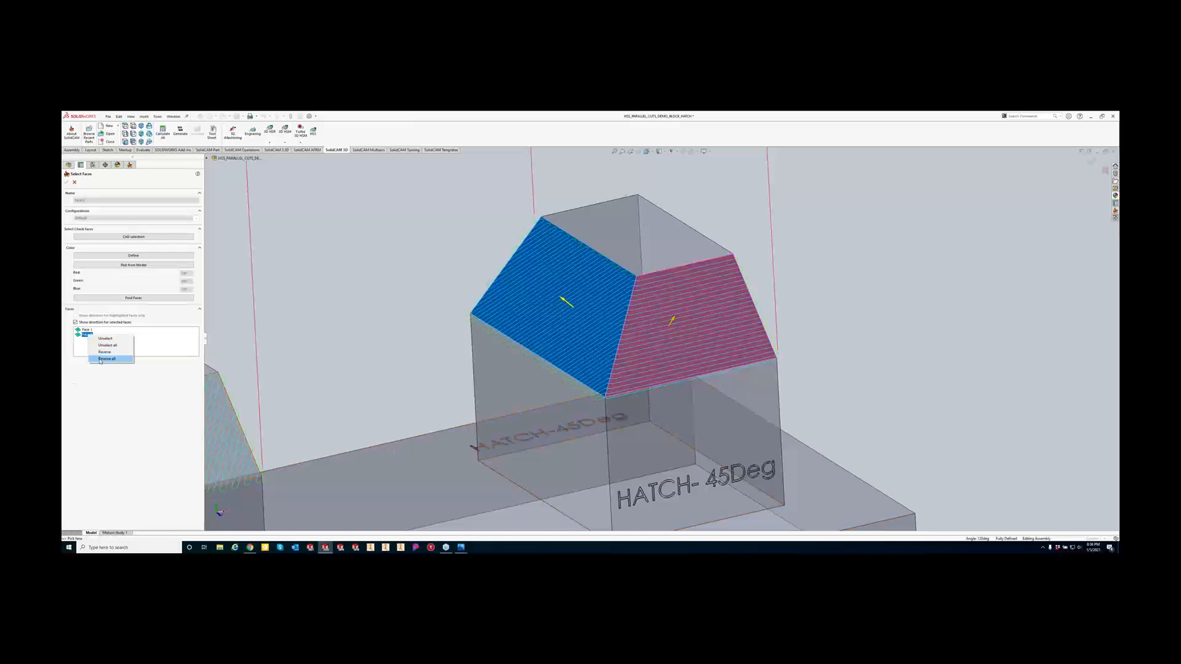
pyautogui.click(102, 359)
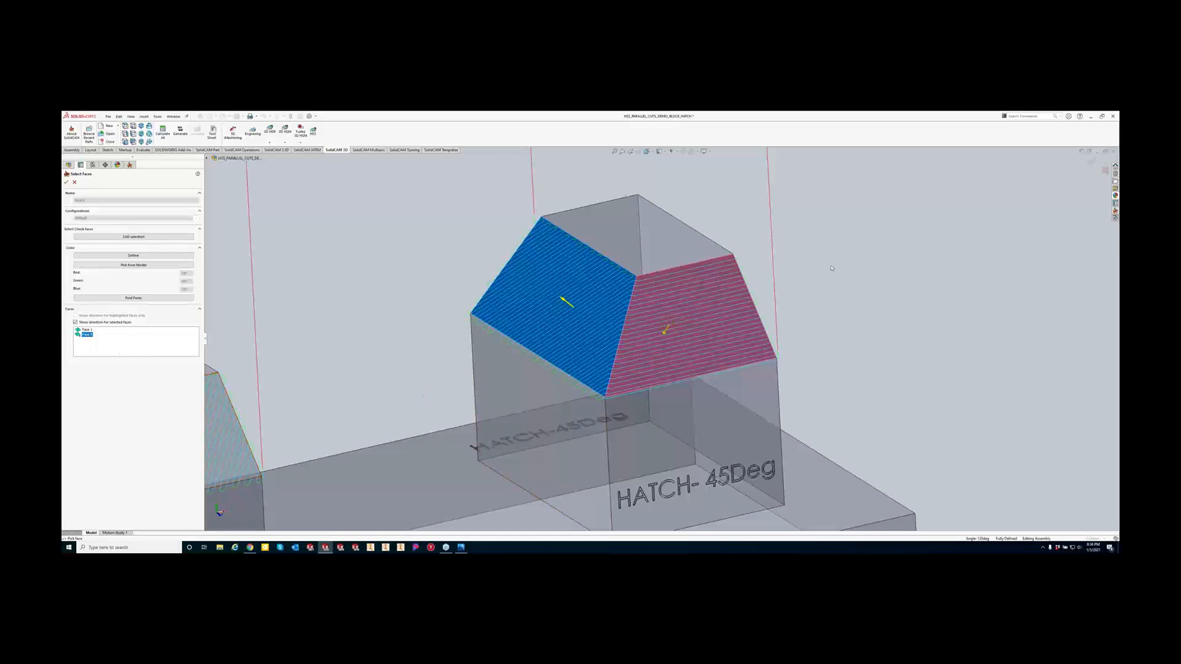
pyautogui.moveTo(735, 438)
pyautogui.mouseDown(button='middle')
pyautogui.moveTo(637, 321)
pyautogui.moveTo(743, 342)
pyautogui.moveTo(834, 399)
pyautogui.mouseUp(button='middle')
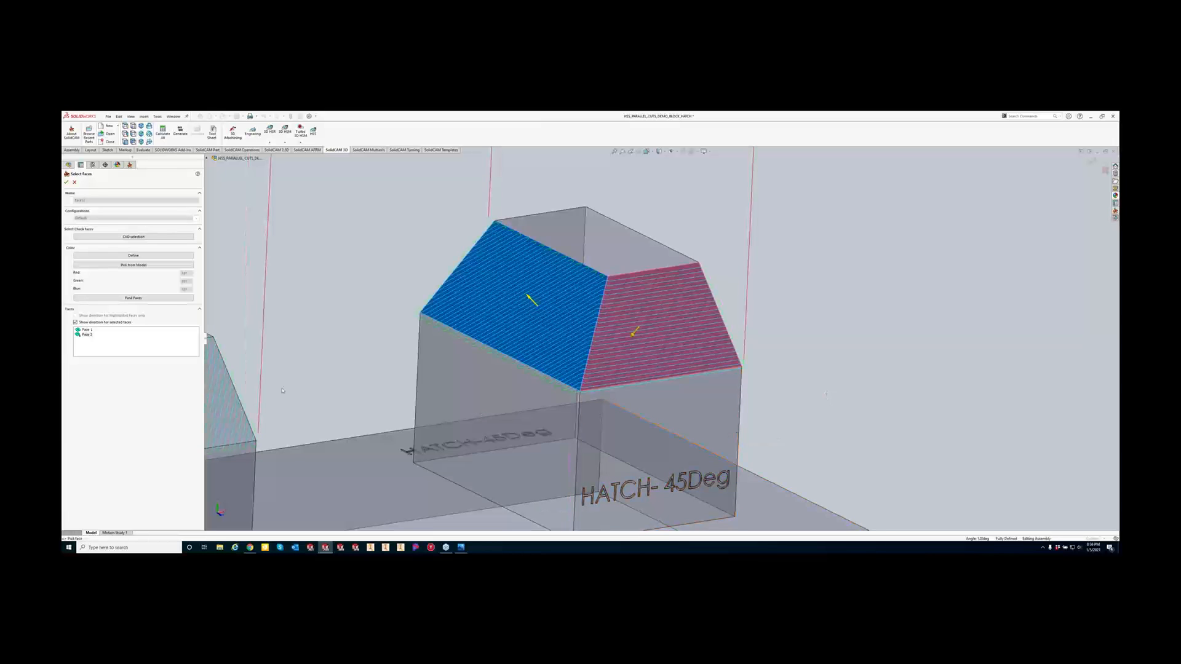
pyautogui.rightClick(90, 336)
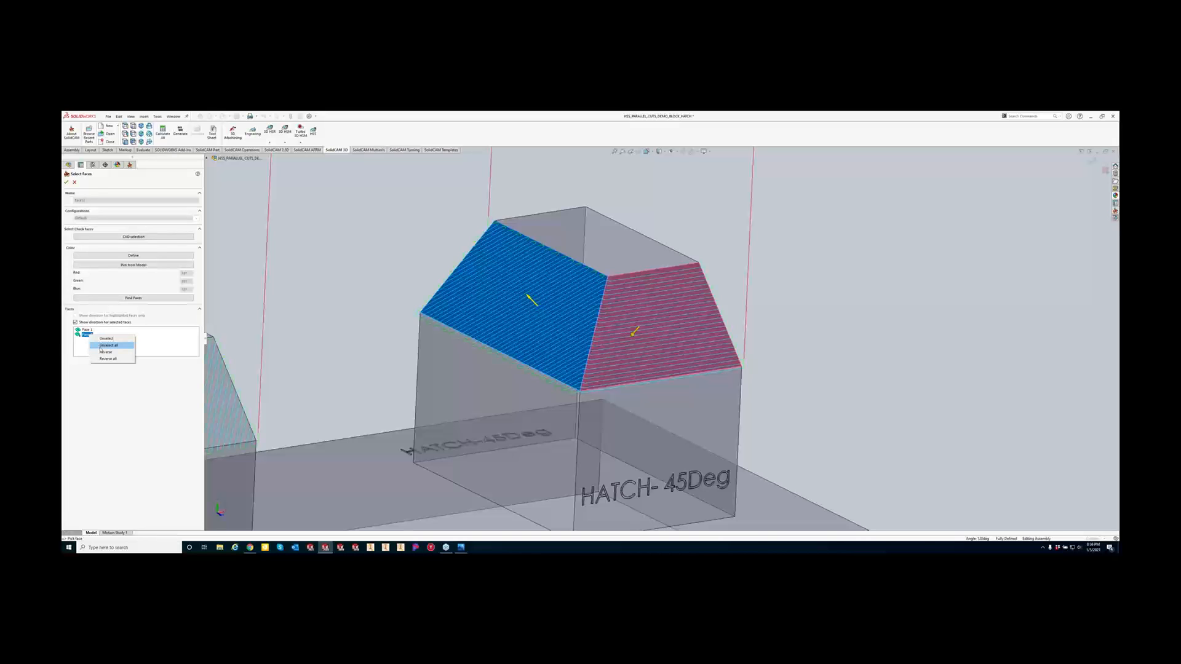
pyautogui.click(103, 352)
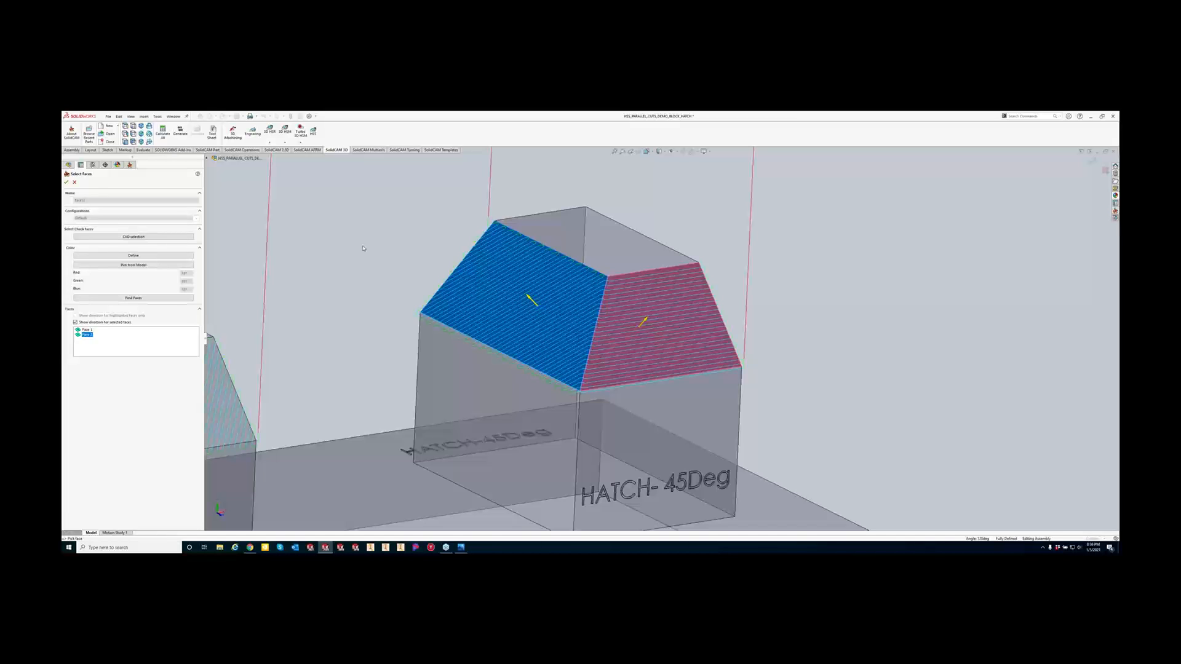
# Reverse the direction of the second face in the drive surface selection and accept the selection.
pyautogui.click(1011, 154)
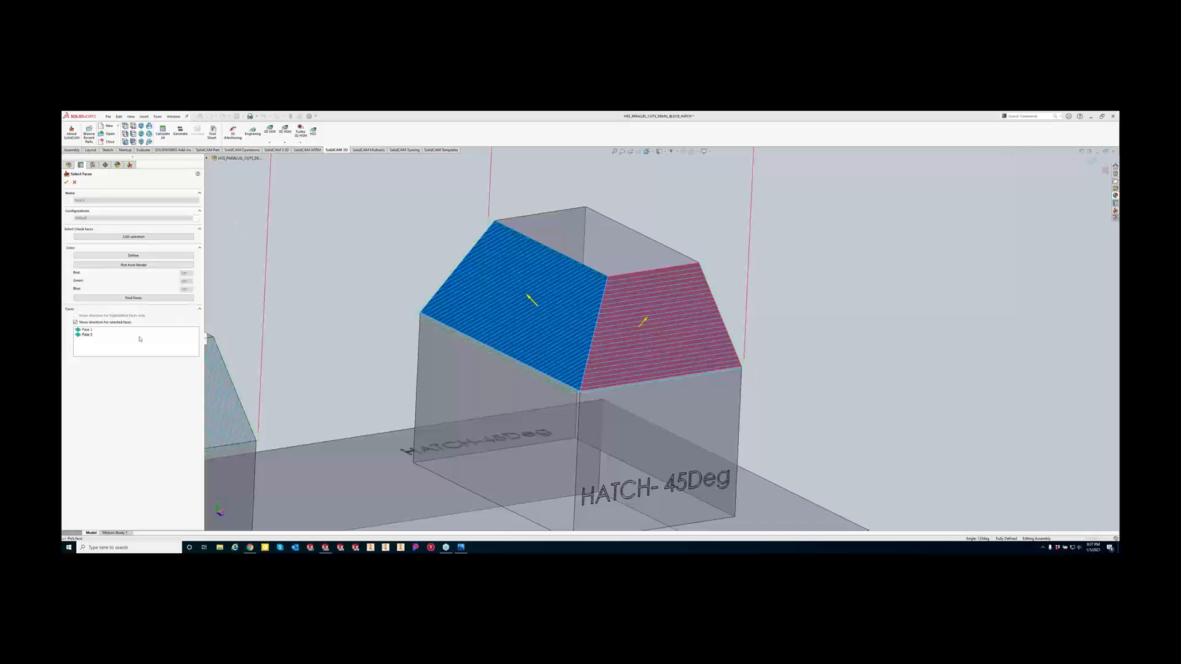
pyautogui.click(84, 336)
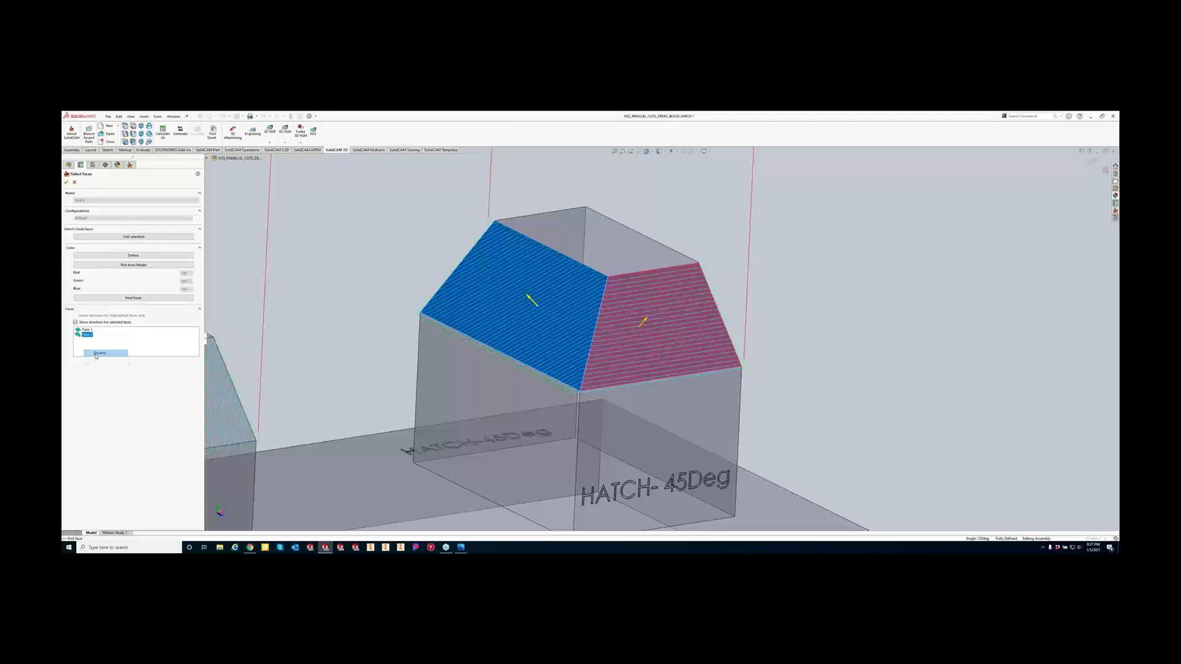
pyautogui.click(66, 182)
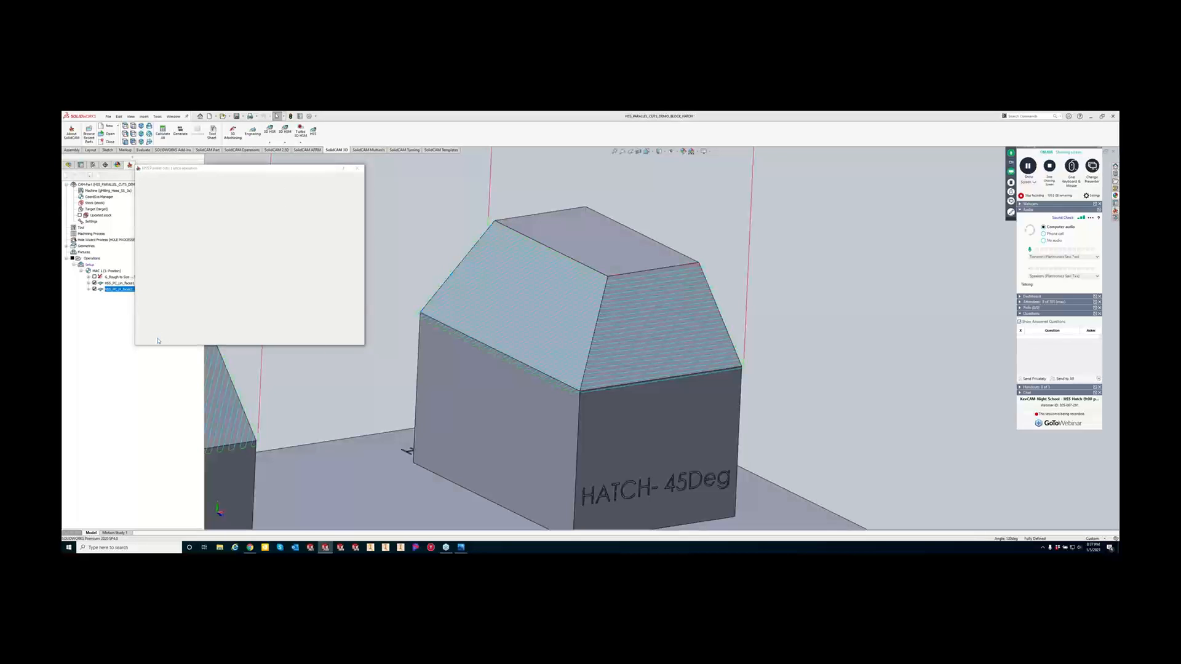
# Disable all gouge checks of the HSS Hatch operation and recalculate its toolpath.
pyautogui.click(160, 246)
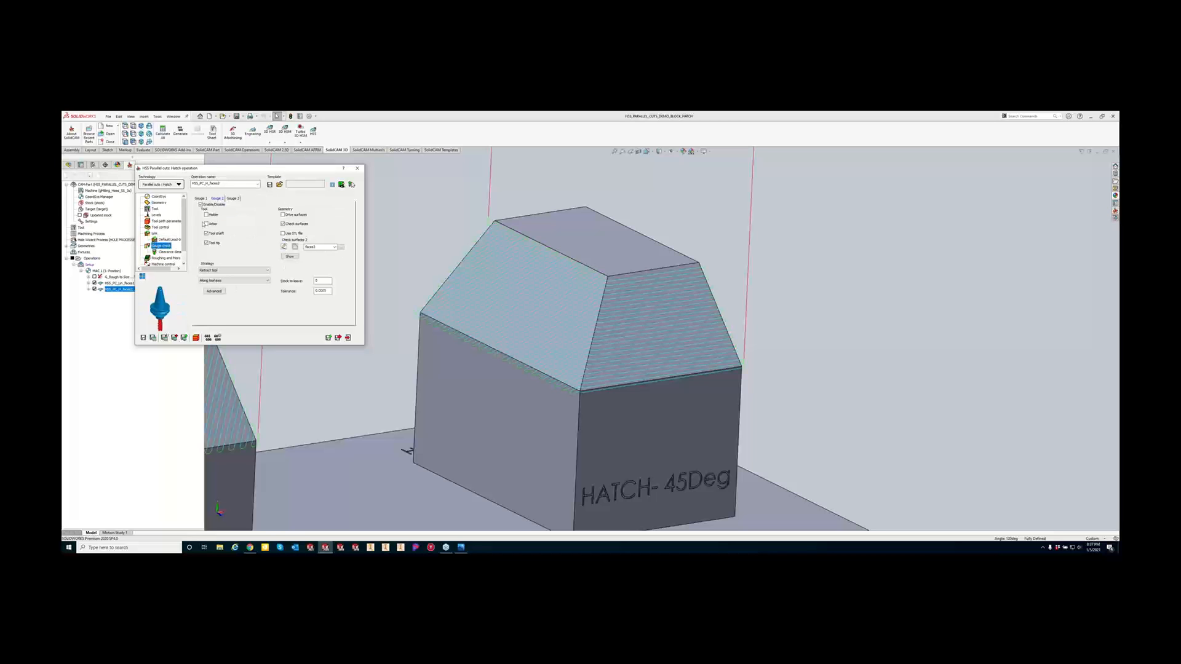
pyautogui.click(200, 204)
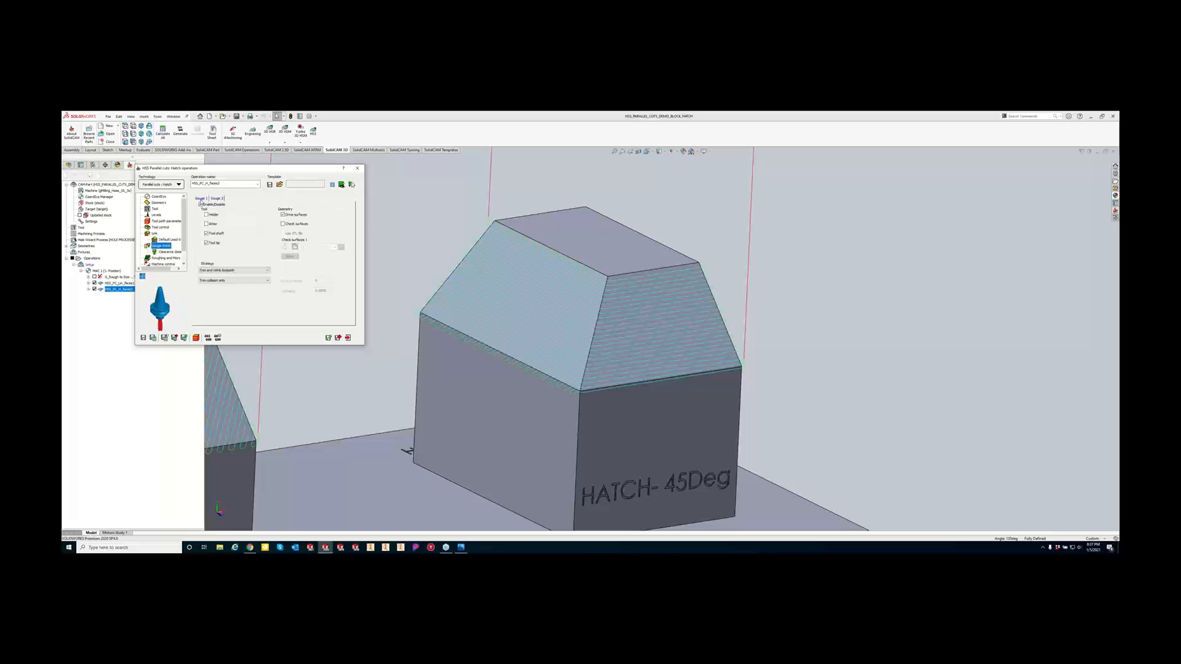
pyautogui.click(143, 338)
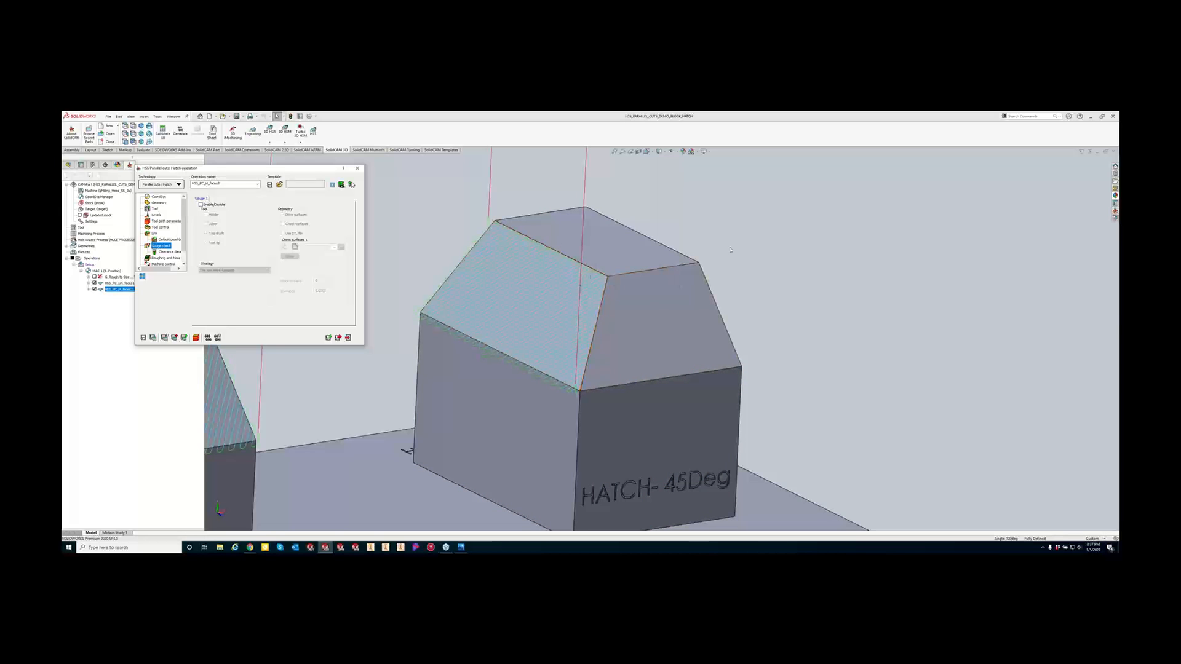
# Show the model in wireframe and examine which side of the sloped faces the recalculated Hatch passes follow.
pyautogui.click(648, 151)
pyautogui.moveTo(659, 152)
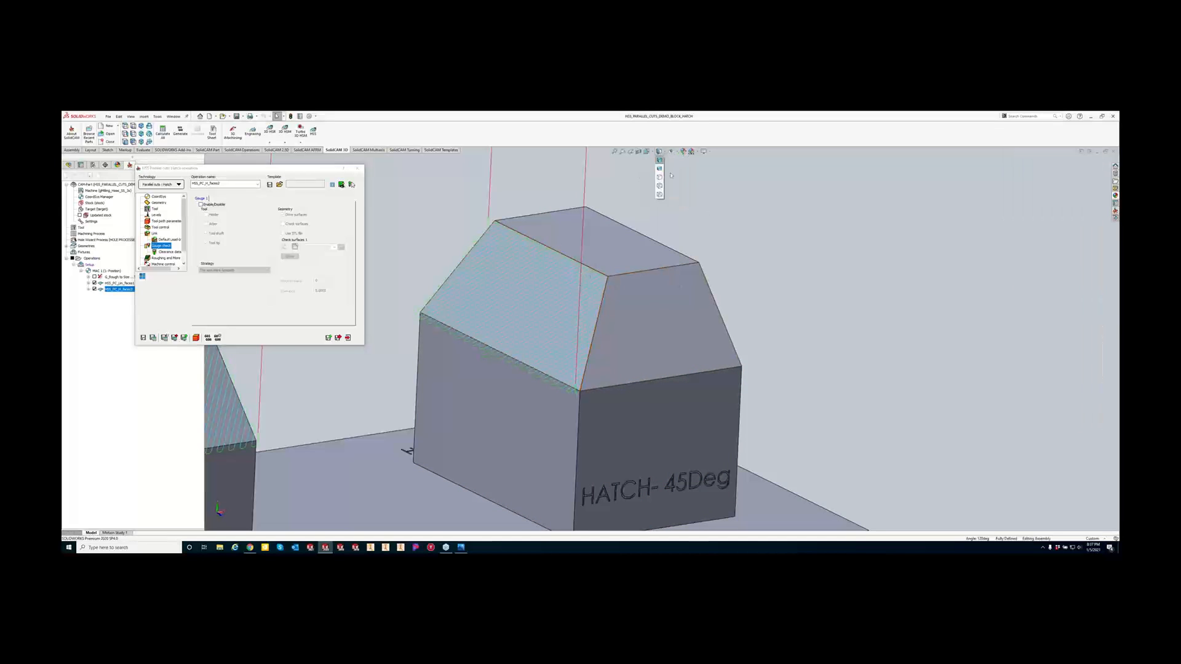
pyautogui.click(660, 196)
pyautogui.scroll(-3, 646, 314)
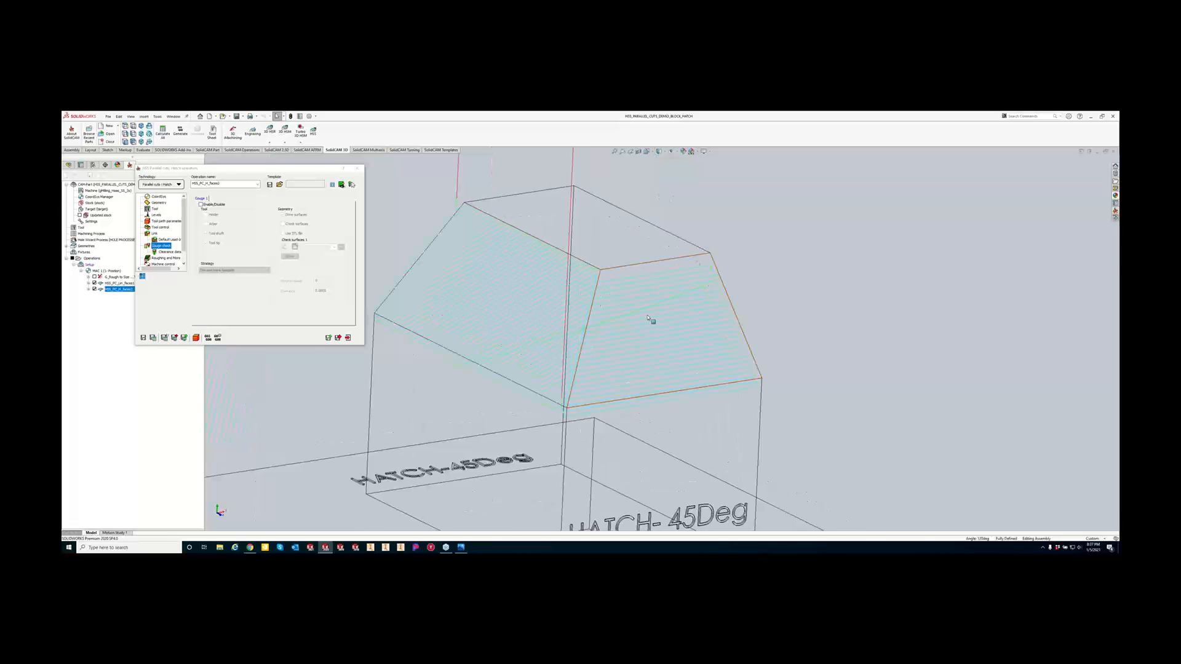
pyautogui.moveTo(634, 274); pyautogui.dragTo(523, 320, button='middle')
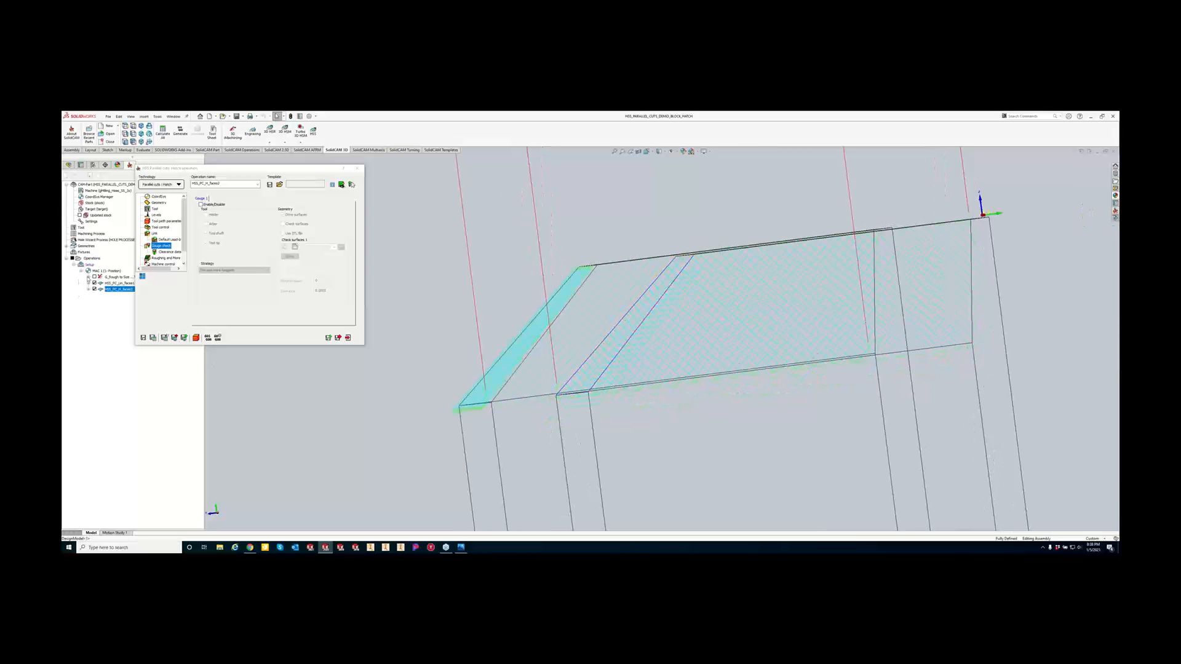
pyautogui.moveTo(697, 303); pyautogui.dragTo(691, 299, button='middle')
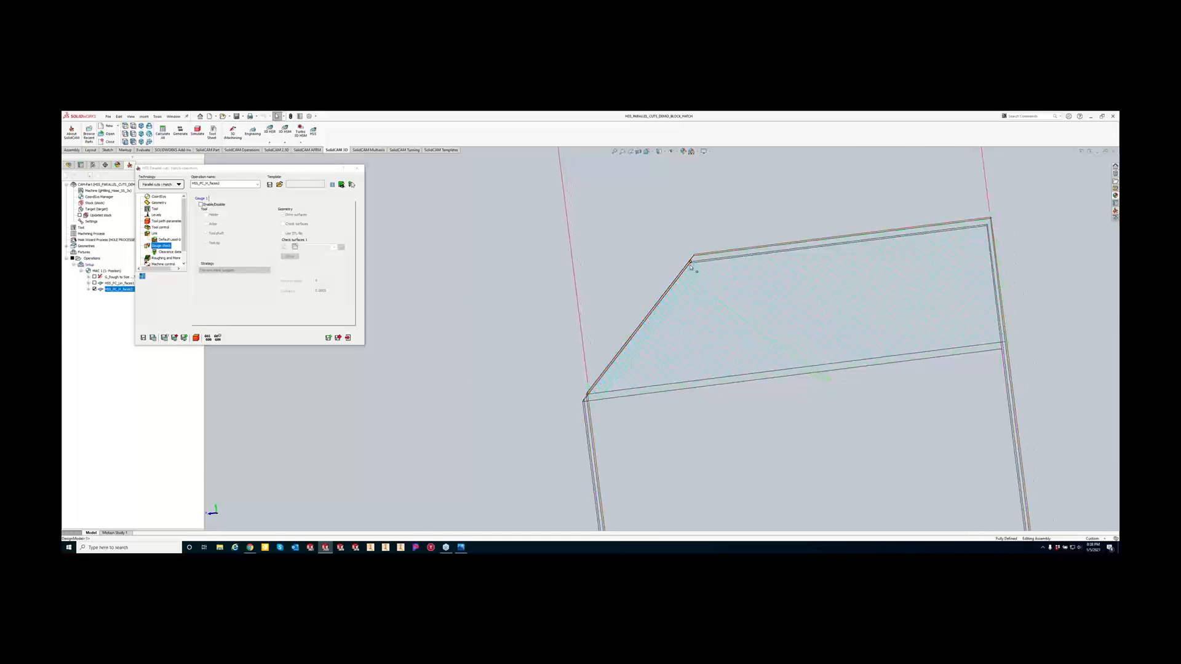
pyautogui.moveTo(671, 319); pyautogui.dragTo(685, 285, button='middle')
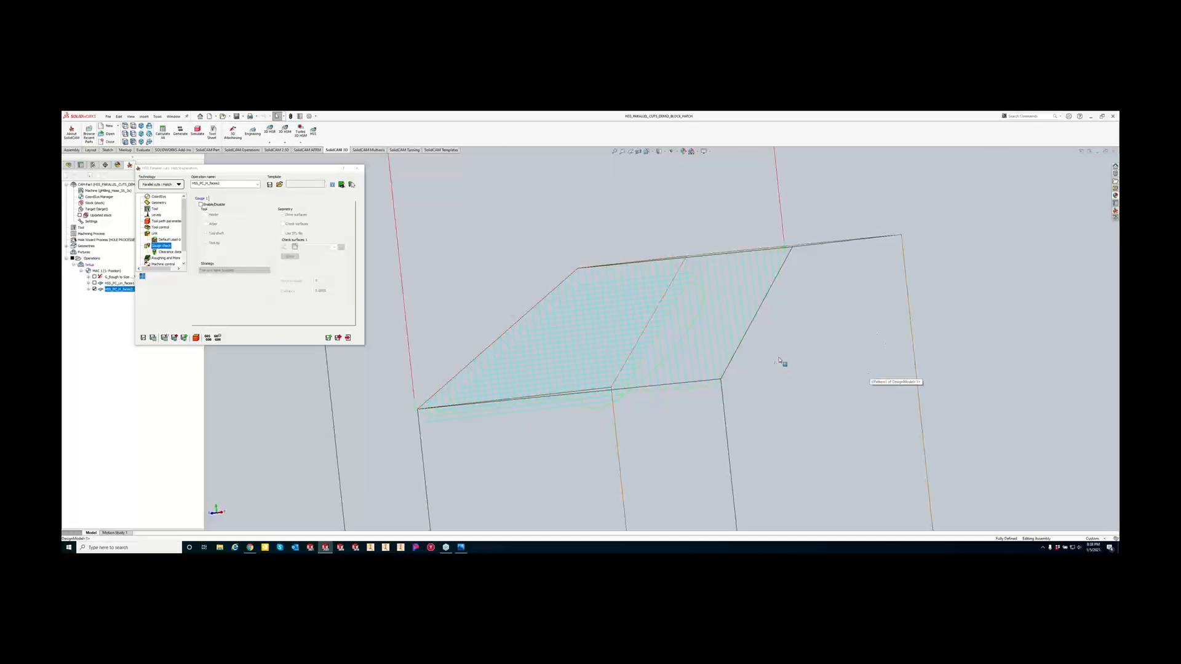
pyautogui.moveTo(781, 361)
pyautogui.mouseDown(button='middle')
pyautogui.moveTo(841, 319)
pyautogui.moveTo(817, 248)
pyautogui.moveTo(788, 226)
pyautogui.moveTo(795, 233)
pyautogui.mouseUp(button='middle')
pyautogui.scroll(-5, 795, 232)
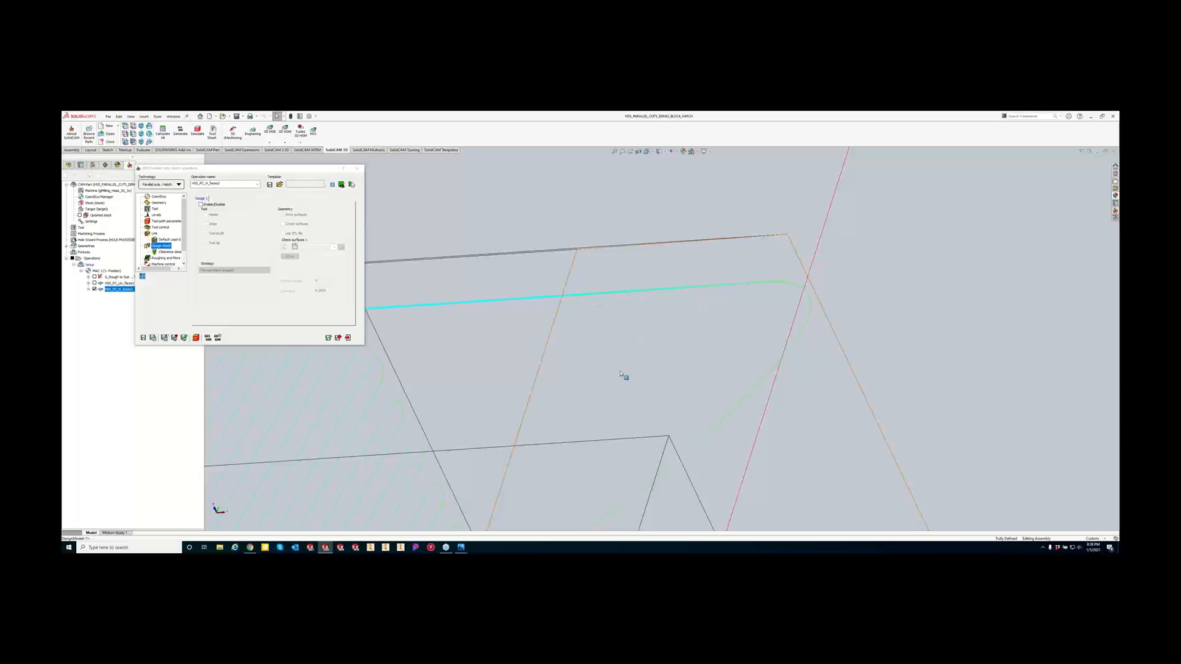
pyautogui.scroll(6, 514, 387)
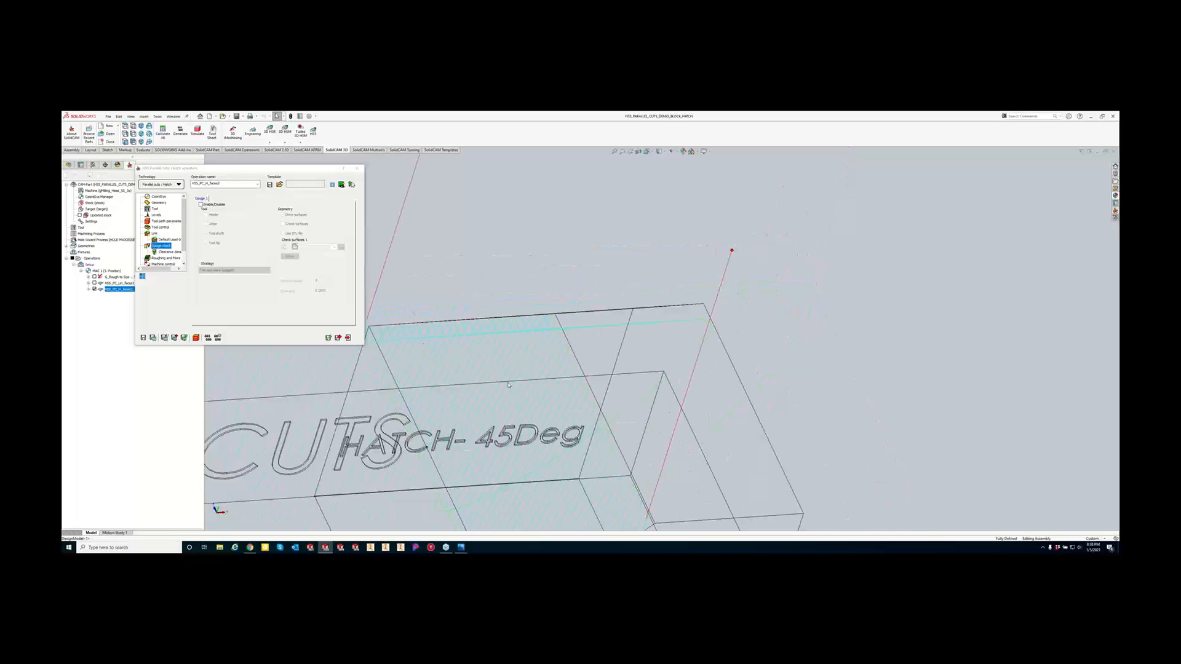
# Simulate the Hatch operation on the HATCH-45Deg block in SolidVerify, stopping clash monitoring for the current operation.
pyautogui.press('Escape')
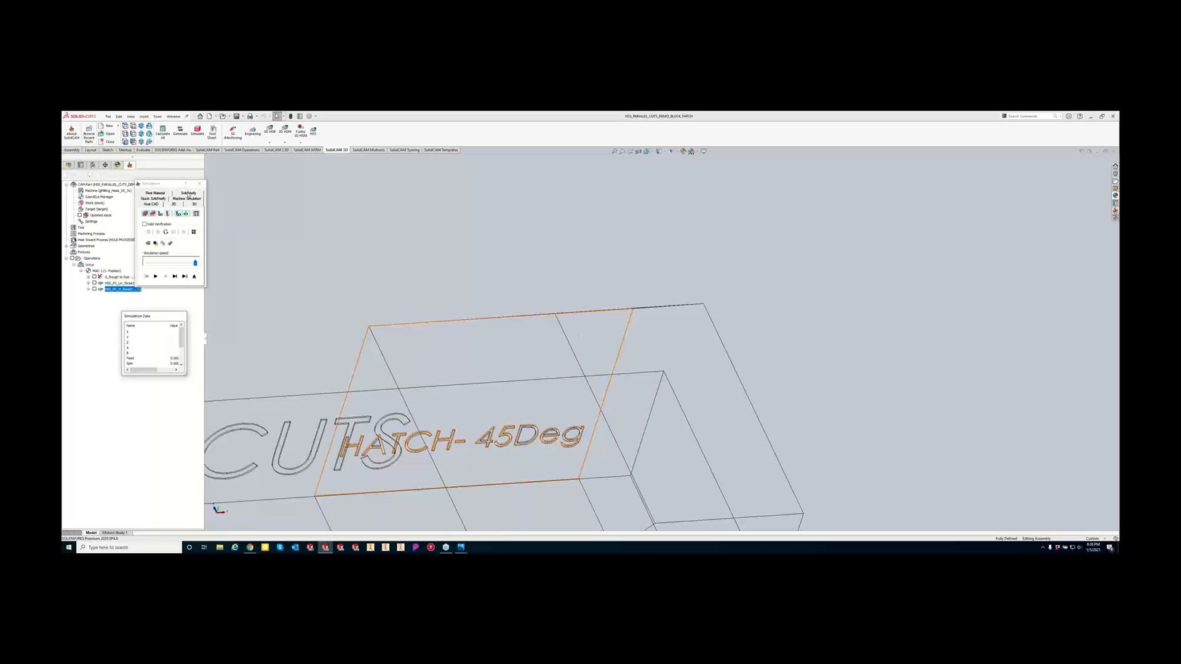
pyautogui.click(188, 195)
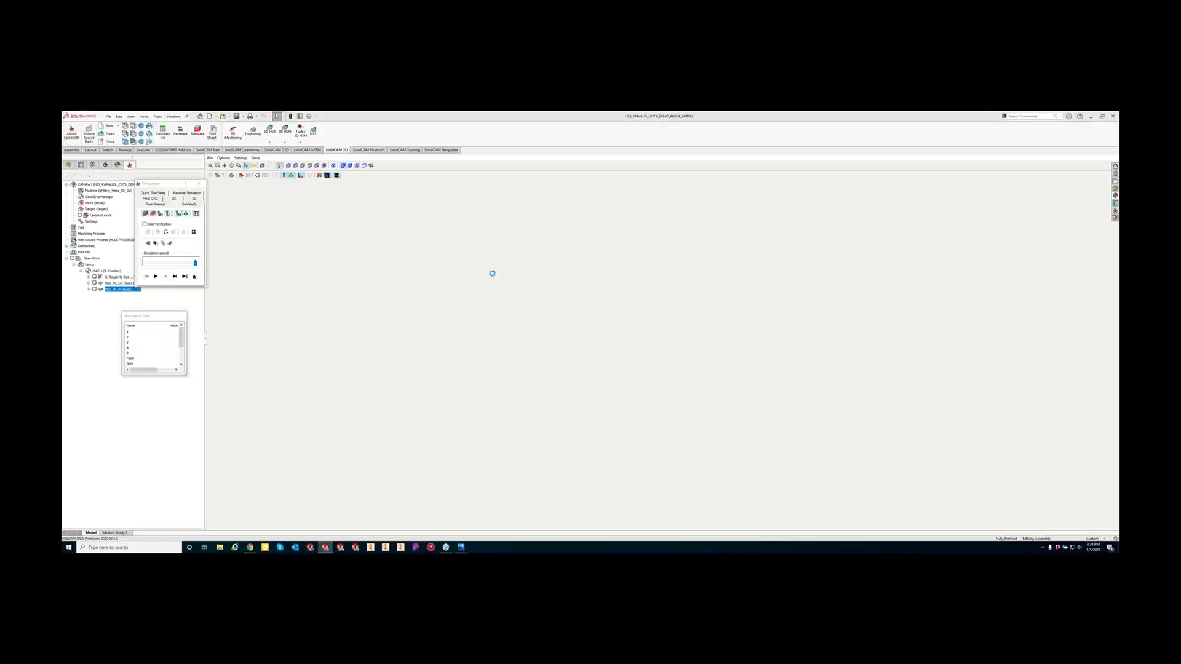
pyautogui.moveTo(644, 318); pyautogui.dragTo(645, 335, button='middle')
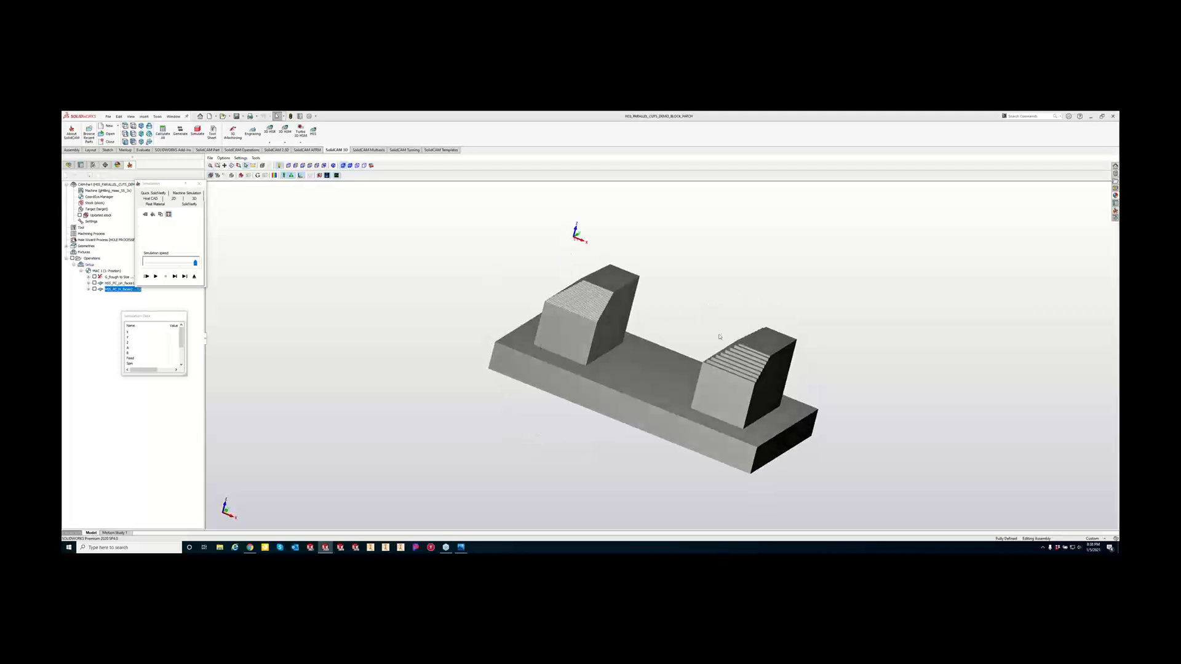
pyautogui.moveTo(802, 354); pyautogui.dragTo(806, 364, button='middle')
pyautogui.scroll(10, 806, 363)
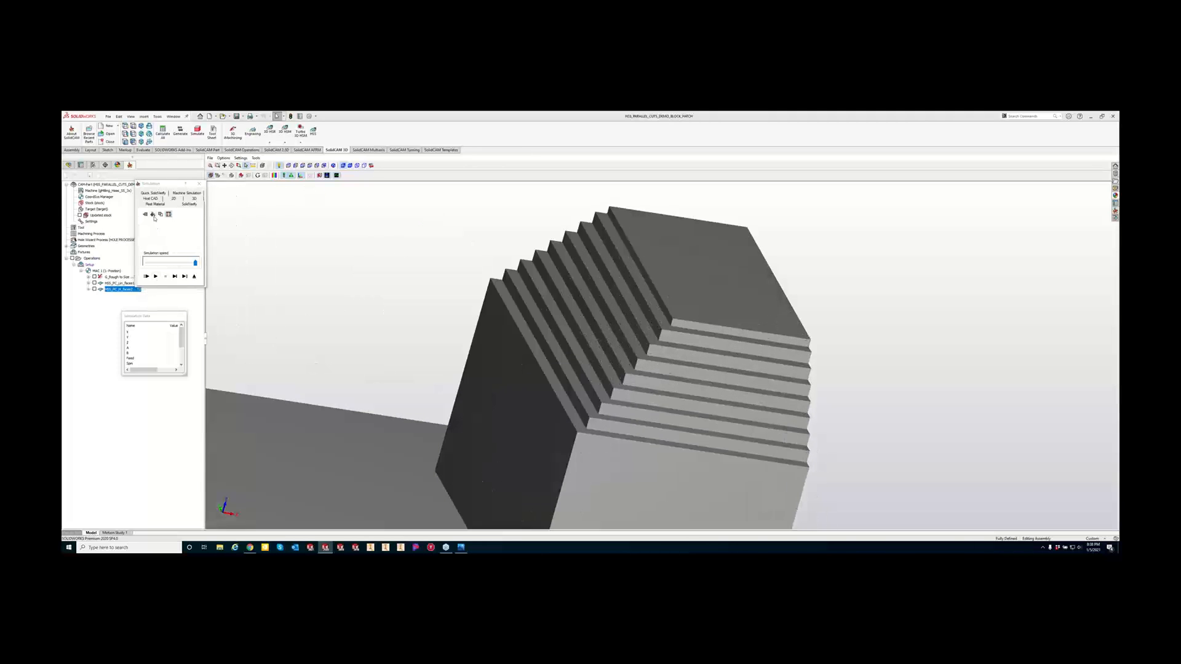
pyautogui.click(153, 215)
pyautogui.click(155, 276)
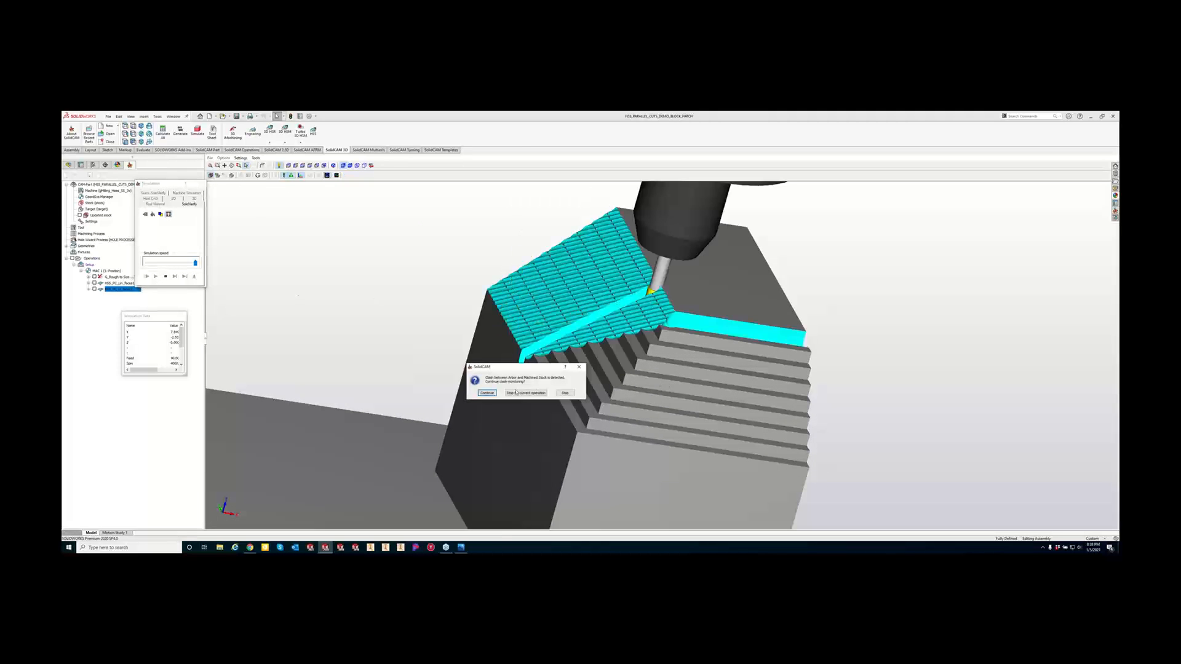
pyautogui.click(526, 392)
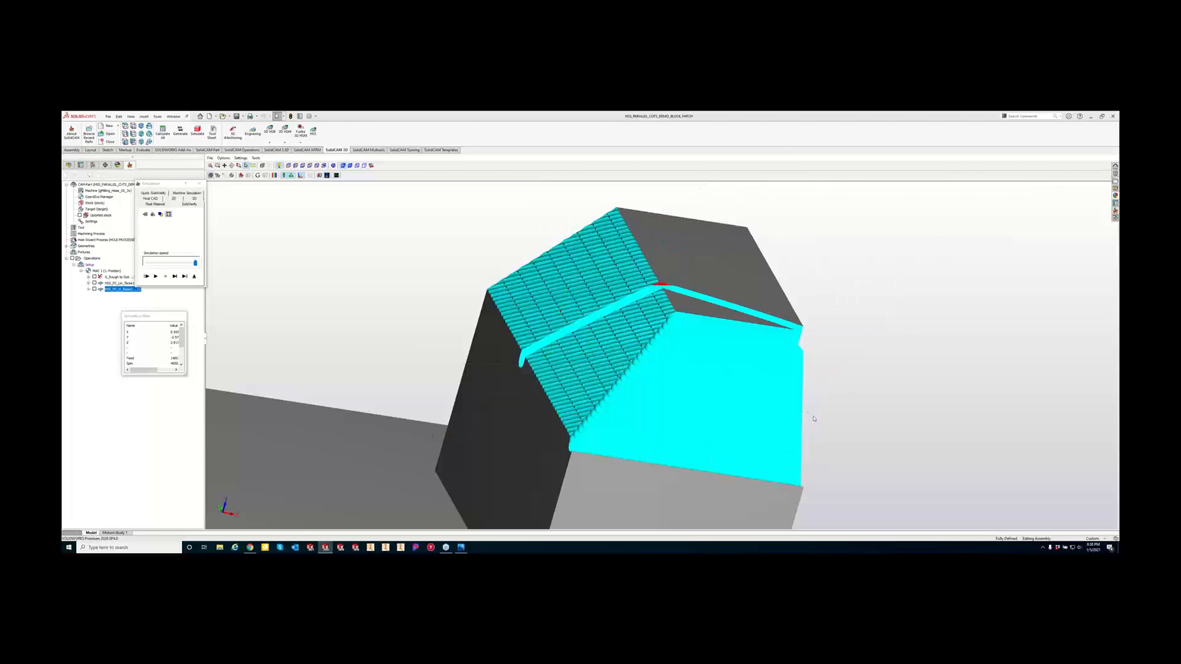
# Run the gouge and remaining material comparison on the simulated HATCH-45Deg block.
pyautogui.moveTo(783, 409); pyautogui.dragTo(621, 292, button='middle')
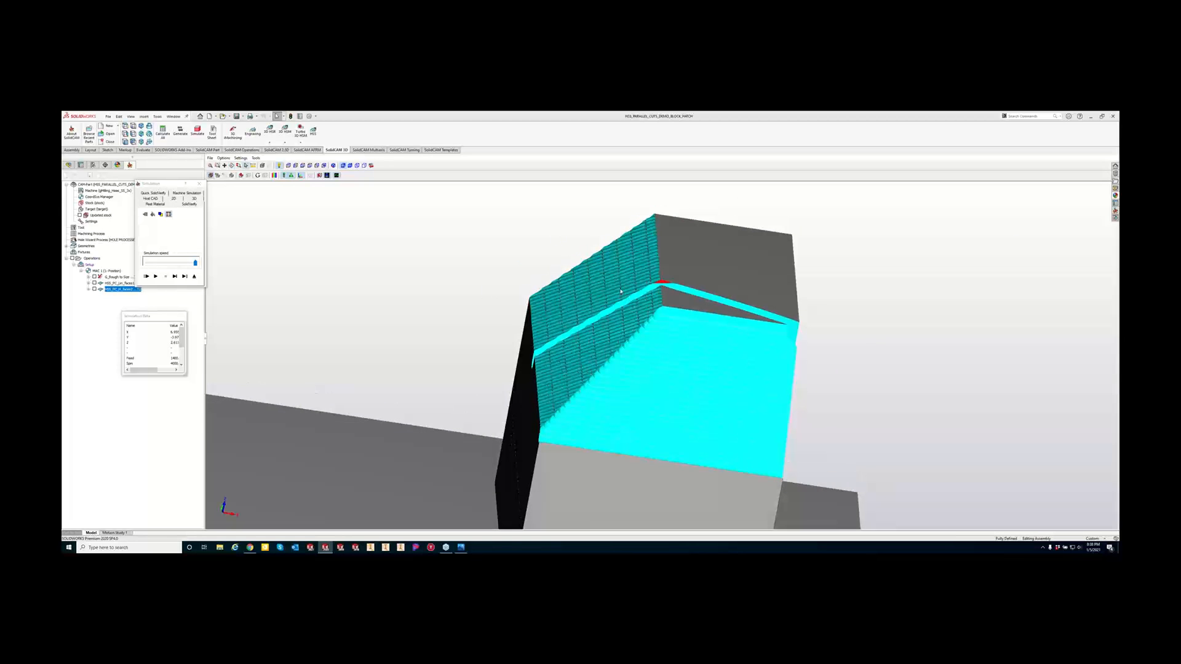
pyautogui.moveTo(790, 349); pyautogui.dragTo(750, 382, button='middle')
pyautogui.click(300, 175)
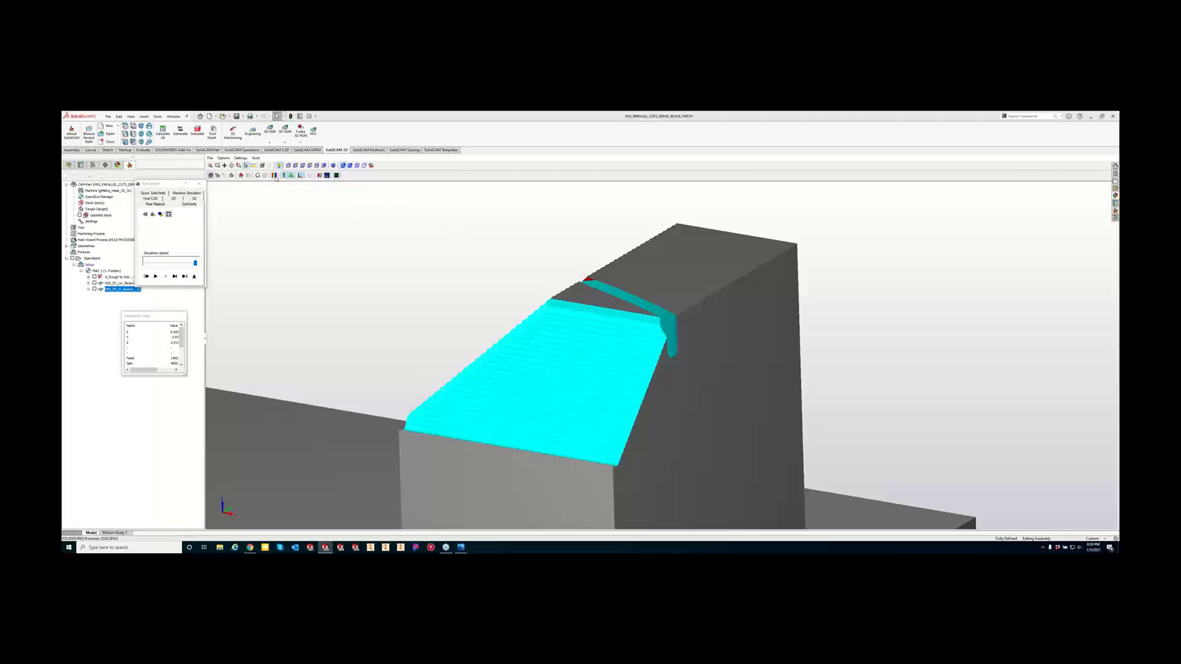
pyautogui.click(1001, 176)
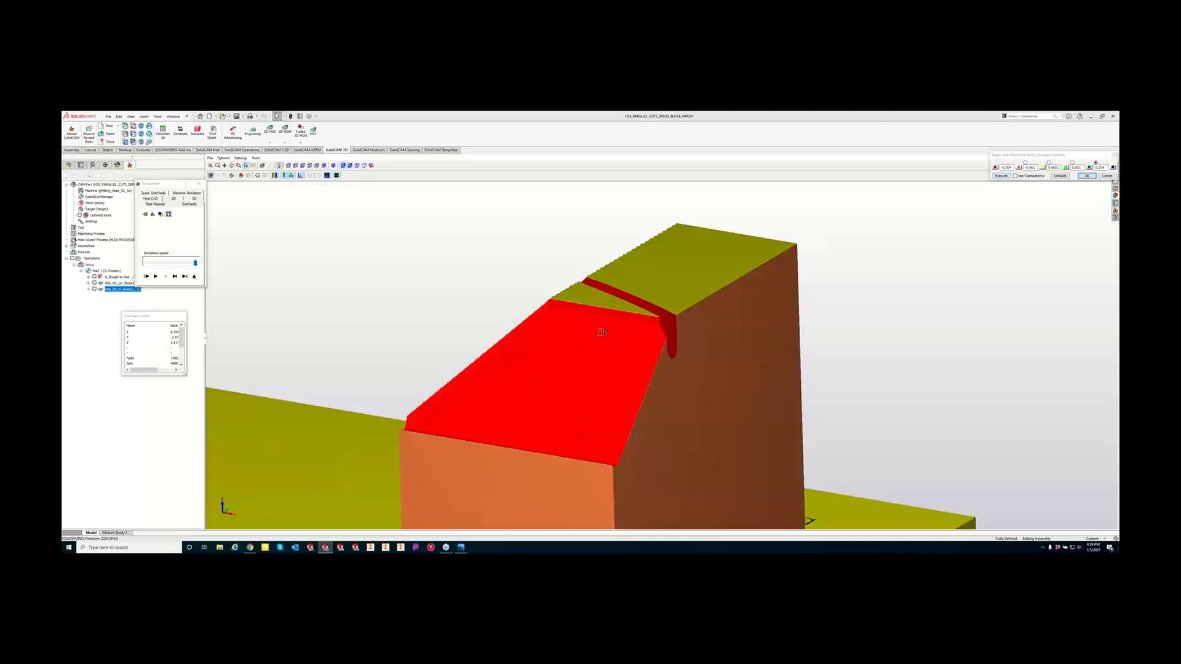
# Examine the cut depth on the block's sloped face in cross-section and close the simulation.
pyautogui.moveTo(604, 330); pyautogui.dragTo(281, 436, button='middle')
pyautogui.scroll(-4, 302, 434)
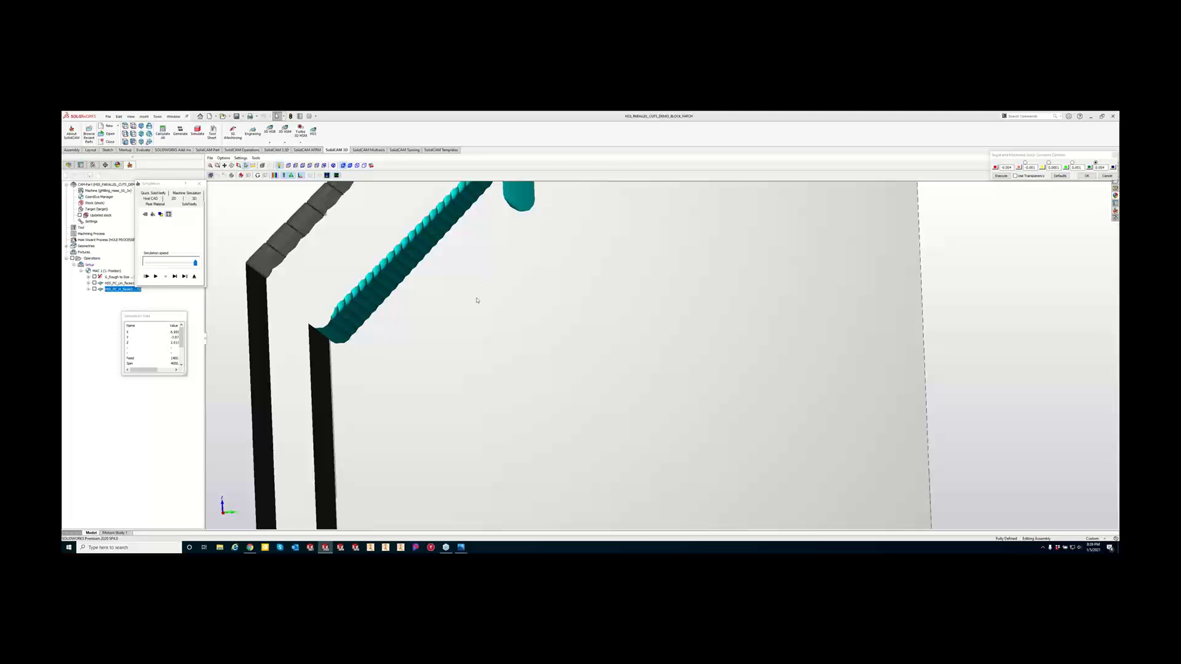
pyautogui.scroll(-3, 468, 310)
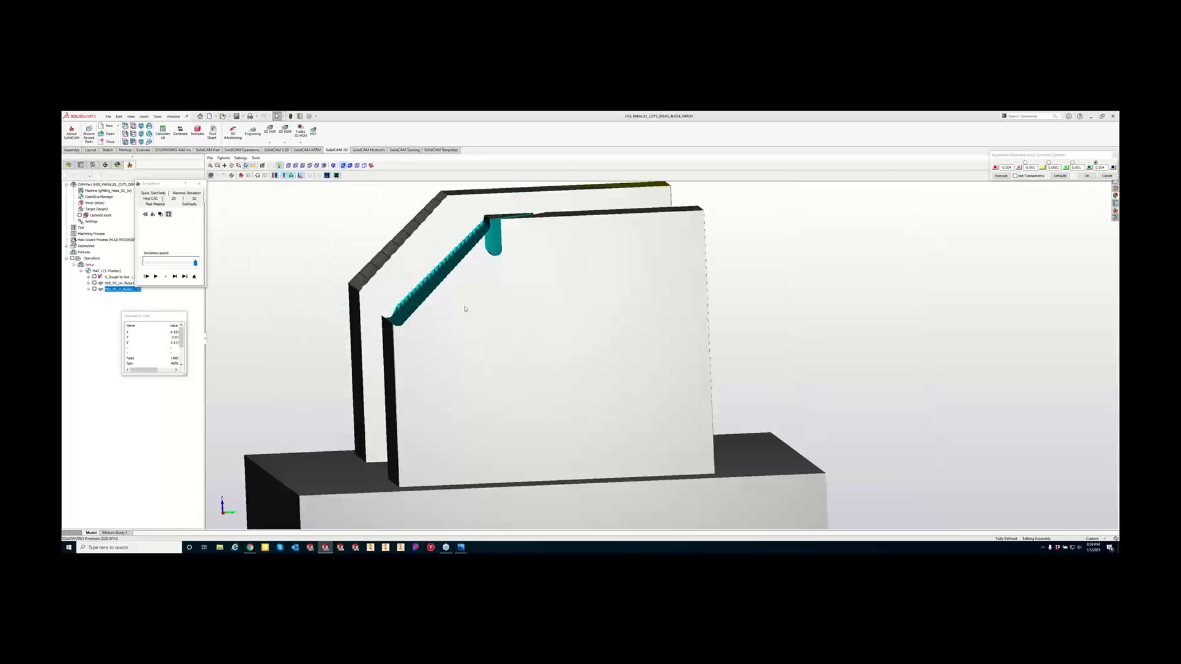
pyautogui.moveTo(394, 453); pyautogui.dragTo(416, 437, button='middle')
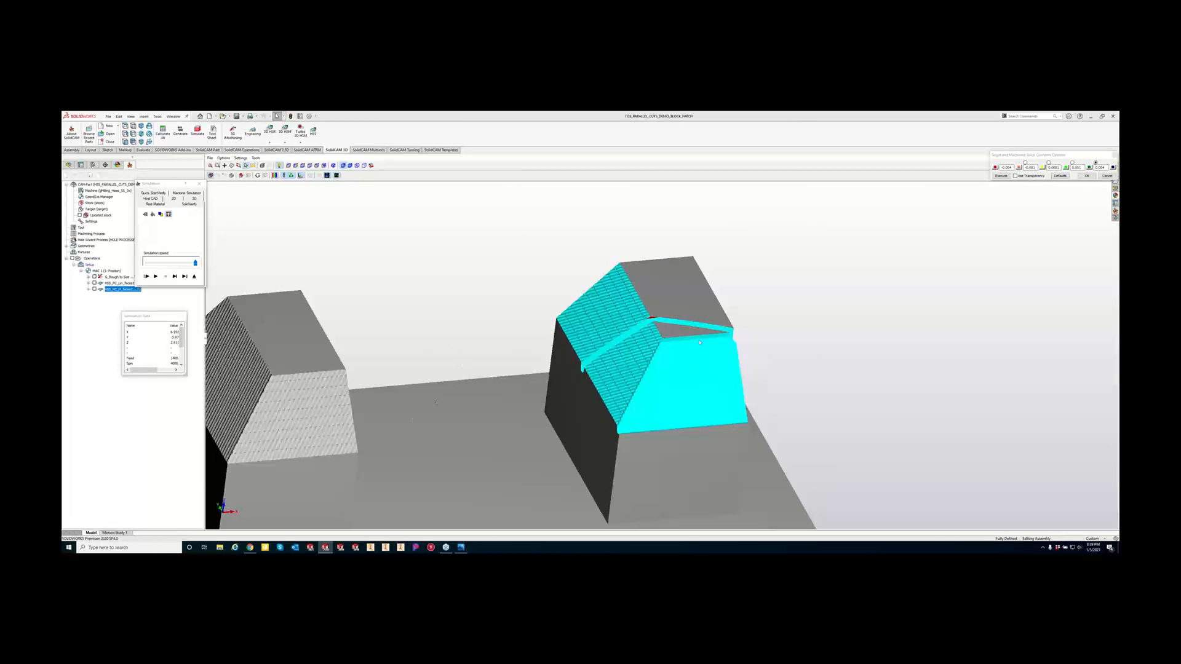
pyautogui.click(199, 184)
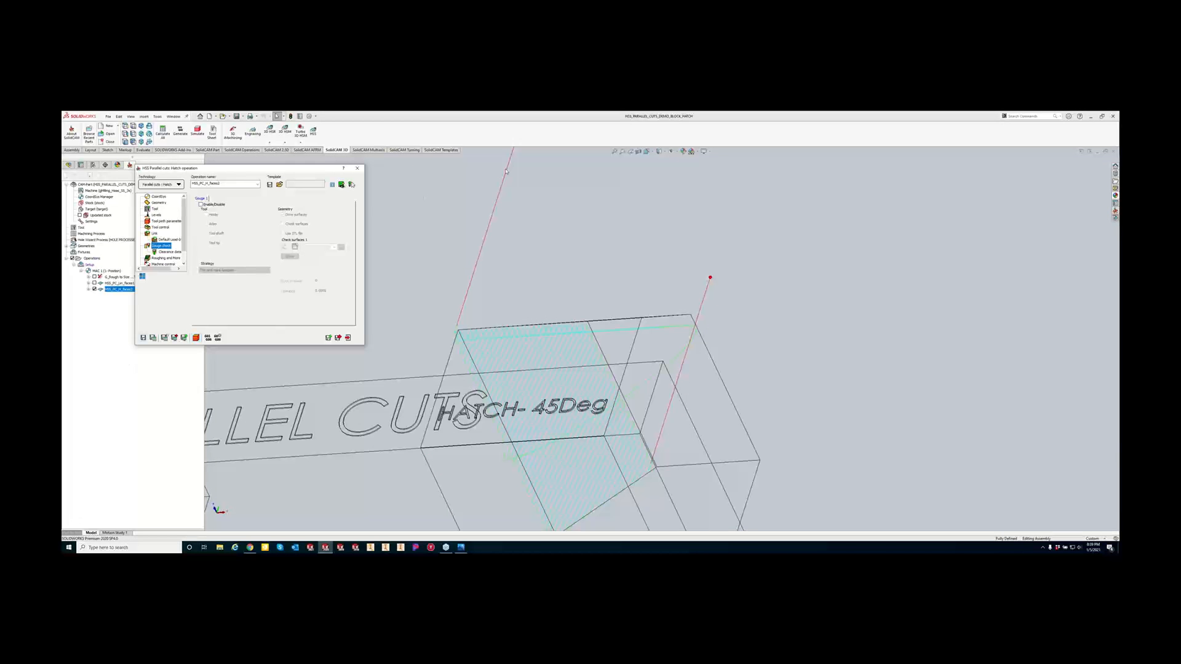
# Return the model to shaded display with edges, re-enable the Hatch operation's first gouge check and recalculate.
pyautogui.click(648, 153)
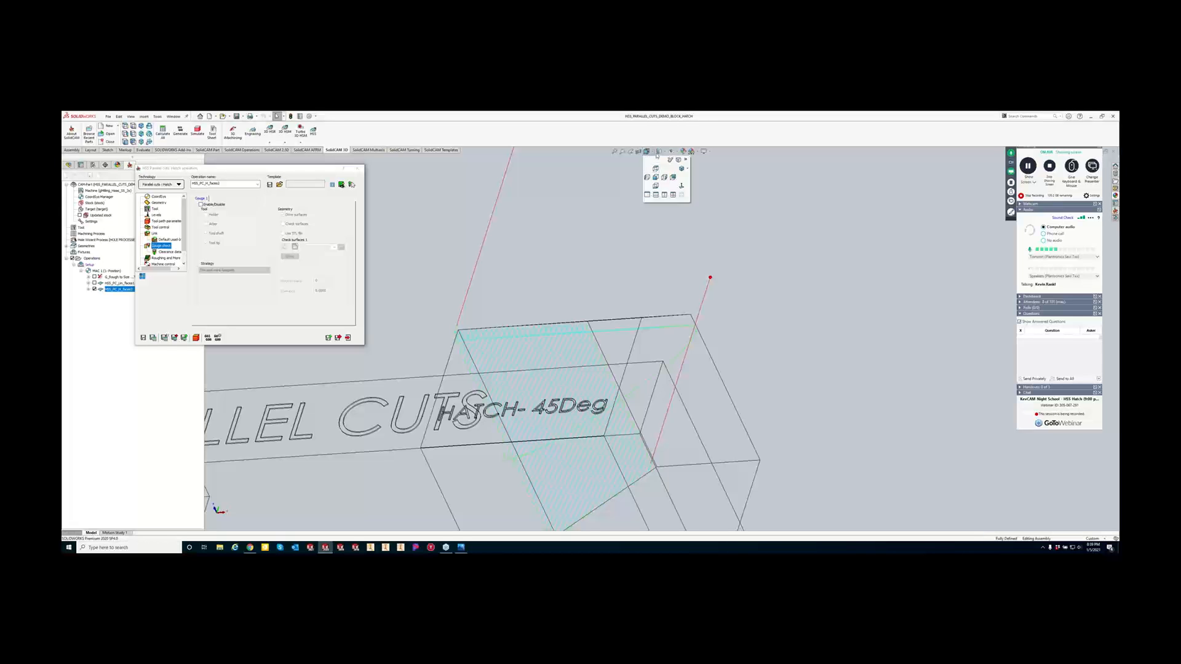
pyautogui.click(661, 163)
pyautogui.moveTo(563, 341); pyautogui.dragTo(640, 449, button='middle')
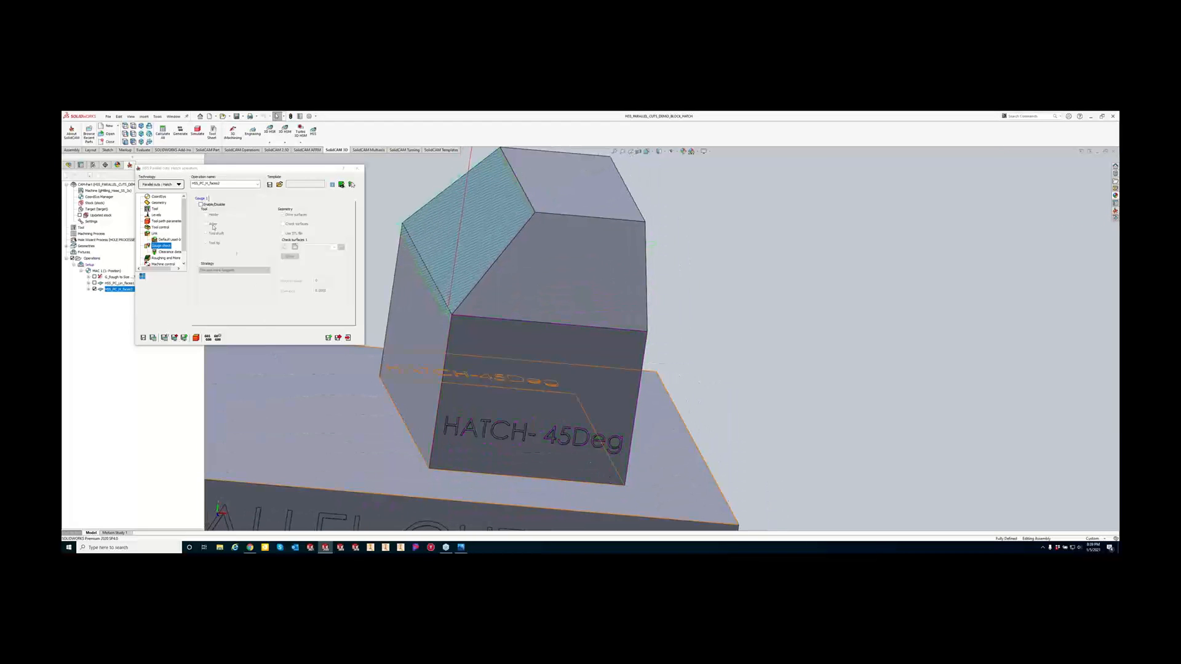
pyautogui.click(201, 204)
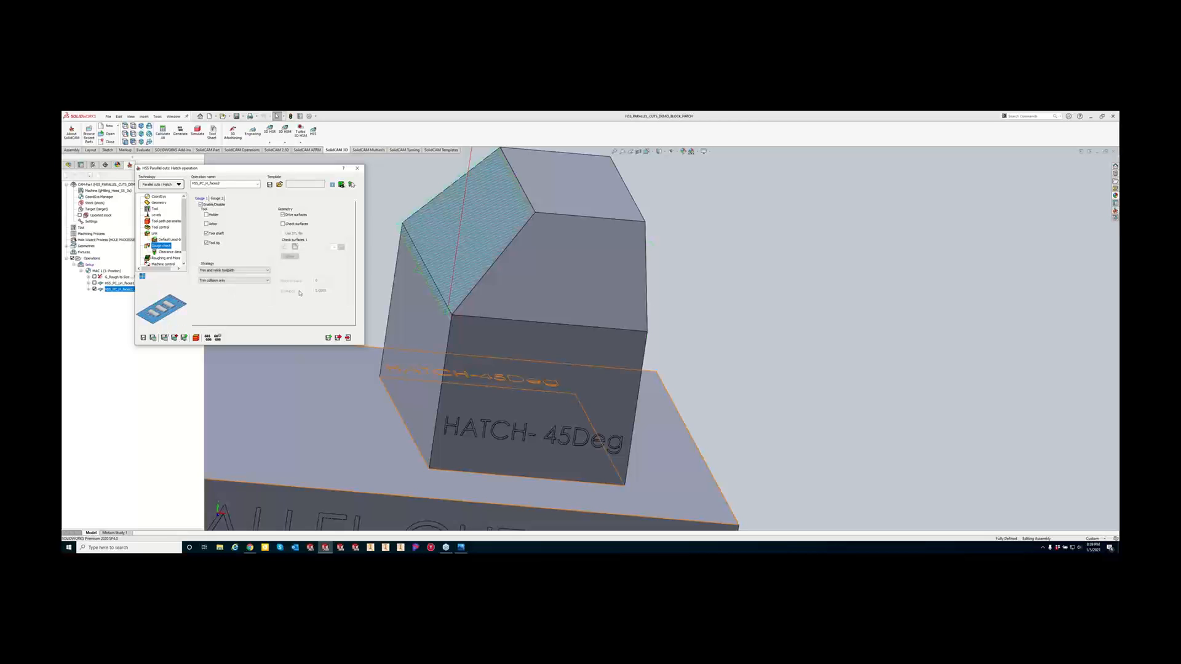
pyautogui.click(153, 338)
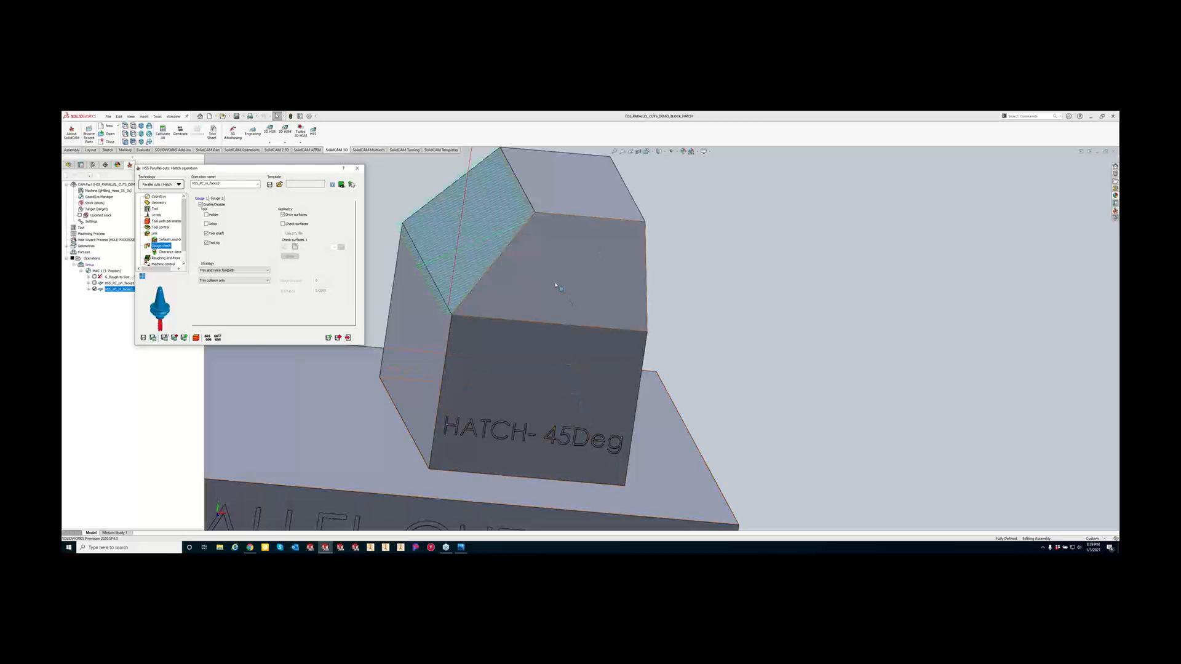
# Reverse the direction of Face 2 in the Hatch operation's drive surface so it points outward, and recalculate the toolpath.
pyautogui.moveTo(556, 286); pyautogui.dragTo(499, 288, button='middle')
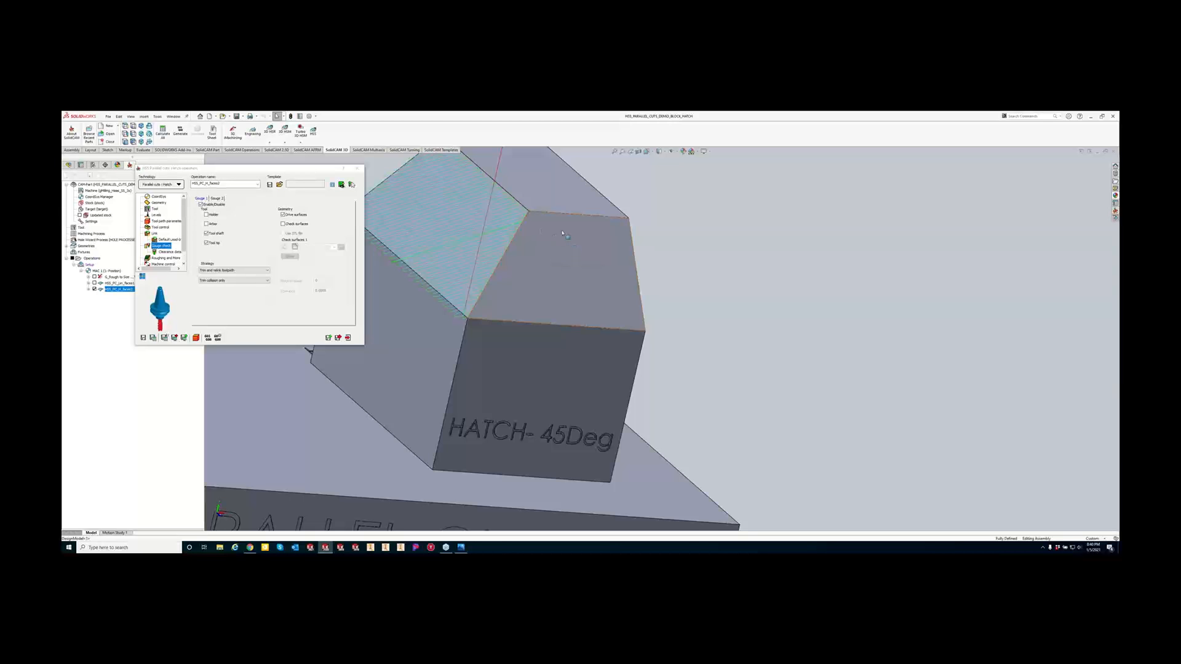
pyautogui.scroll(2, 522, 266)
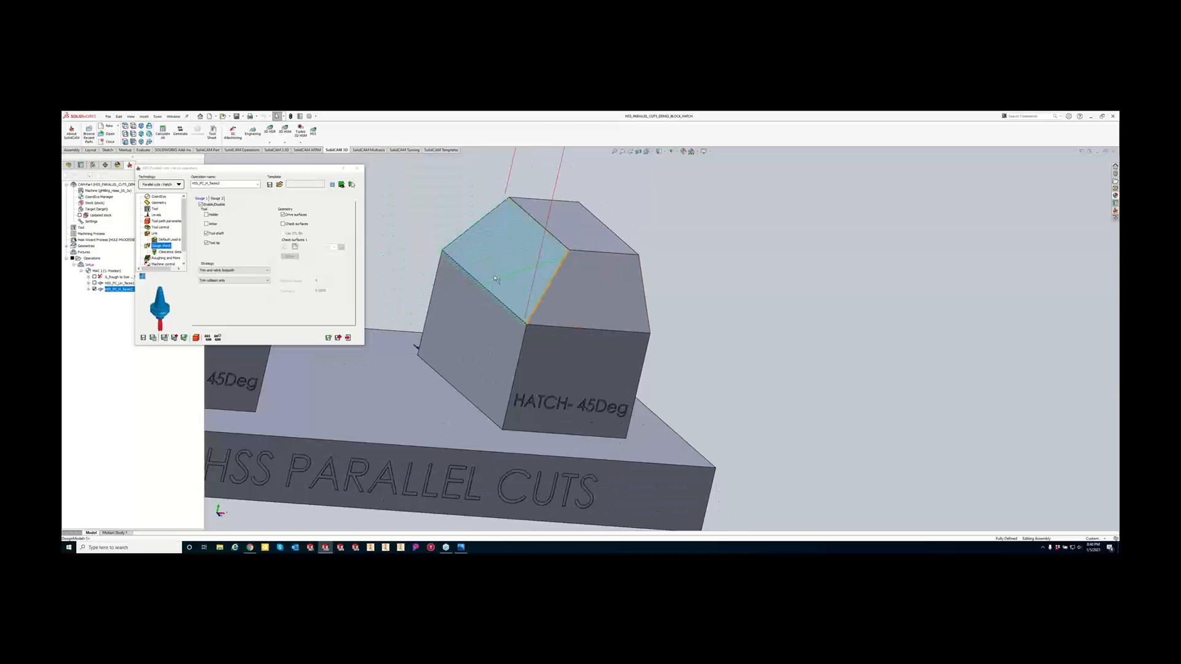
pyautogui.scroll(-1, 497, 279)
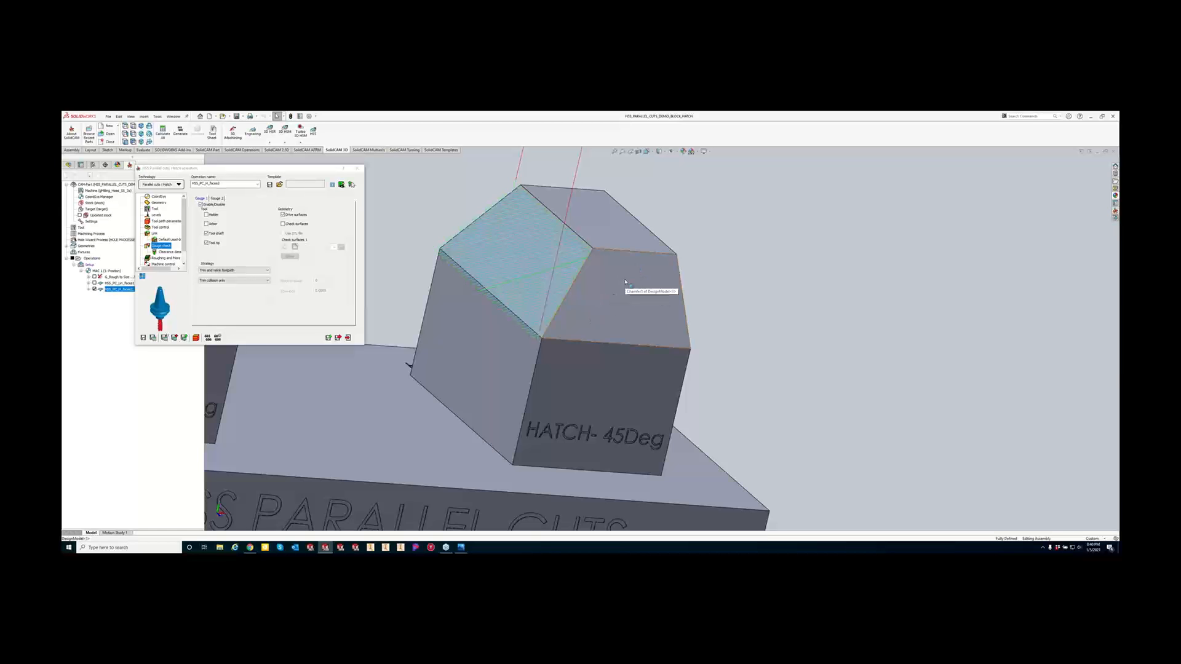
pyautogui.click(158, 202)
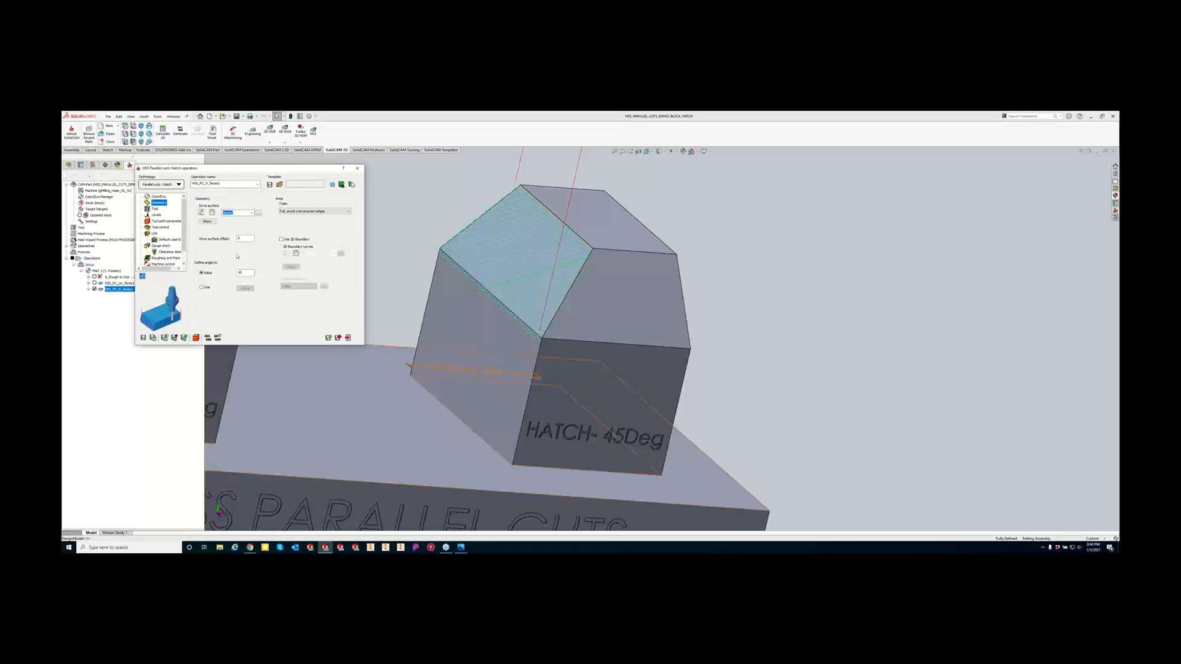
pyautogui.click(201, 212)
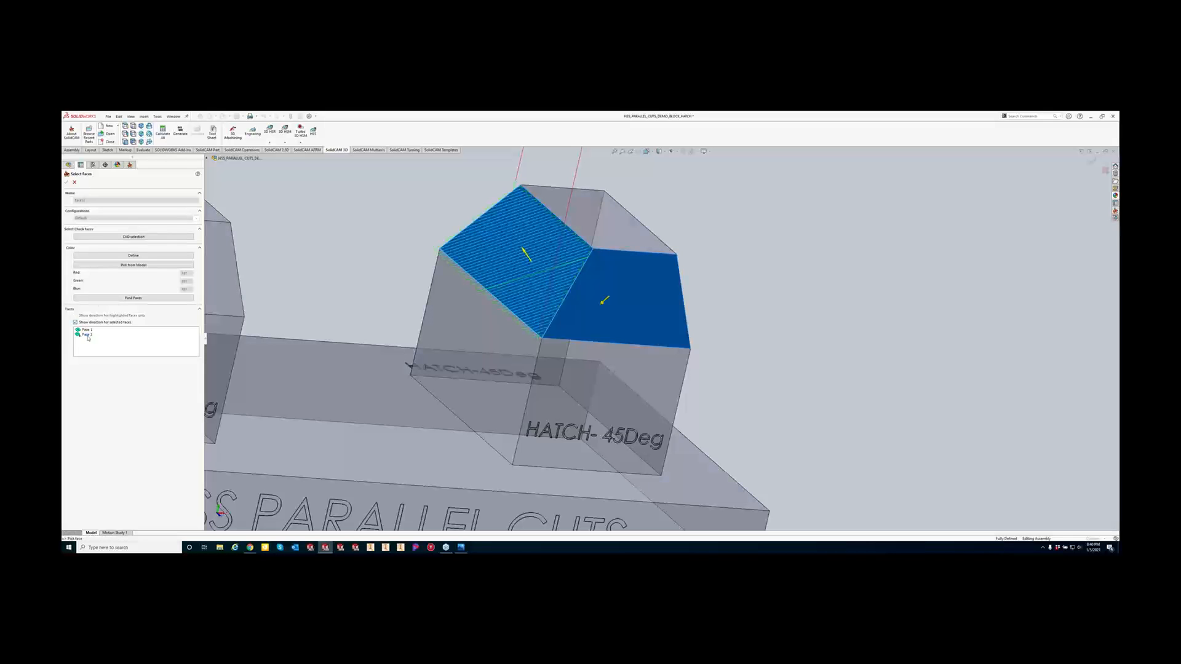
pyautogui.rightClick(88, 338)
pyautogui.click(98, 353)
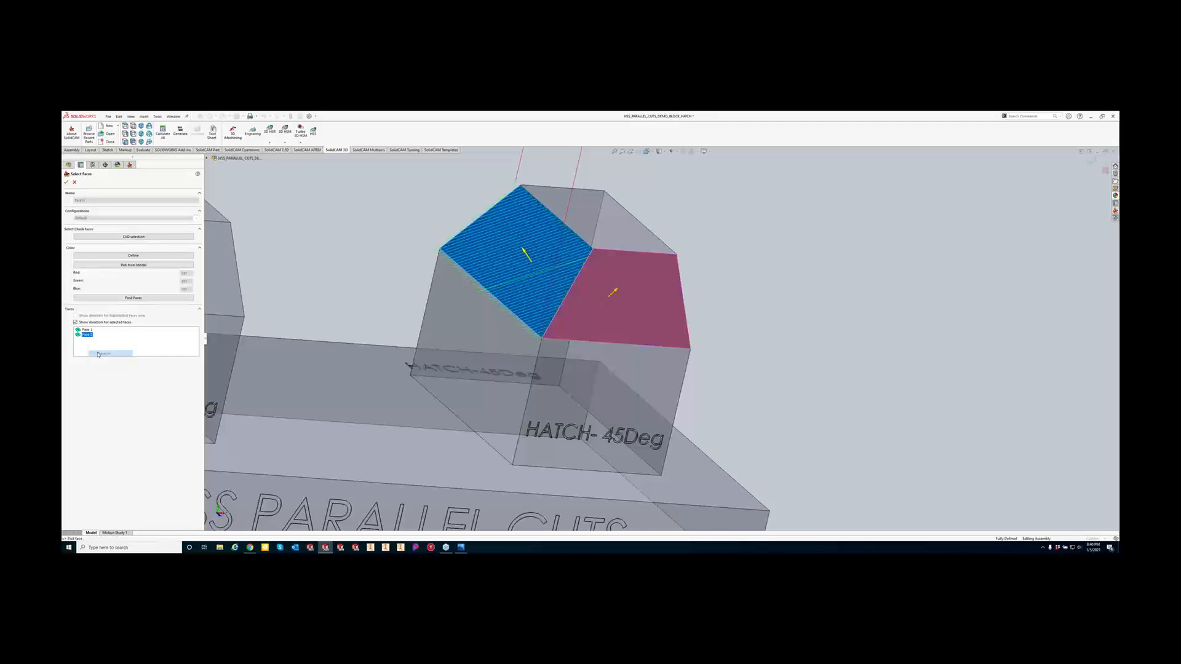
pyautogui.click(67, 183)
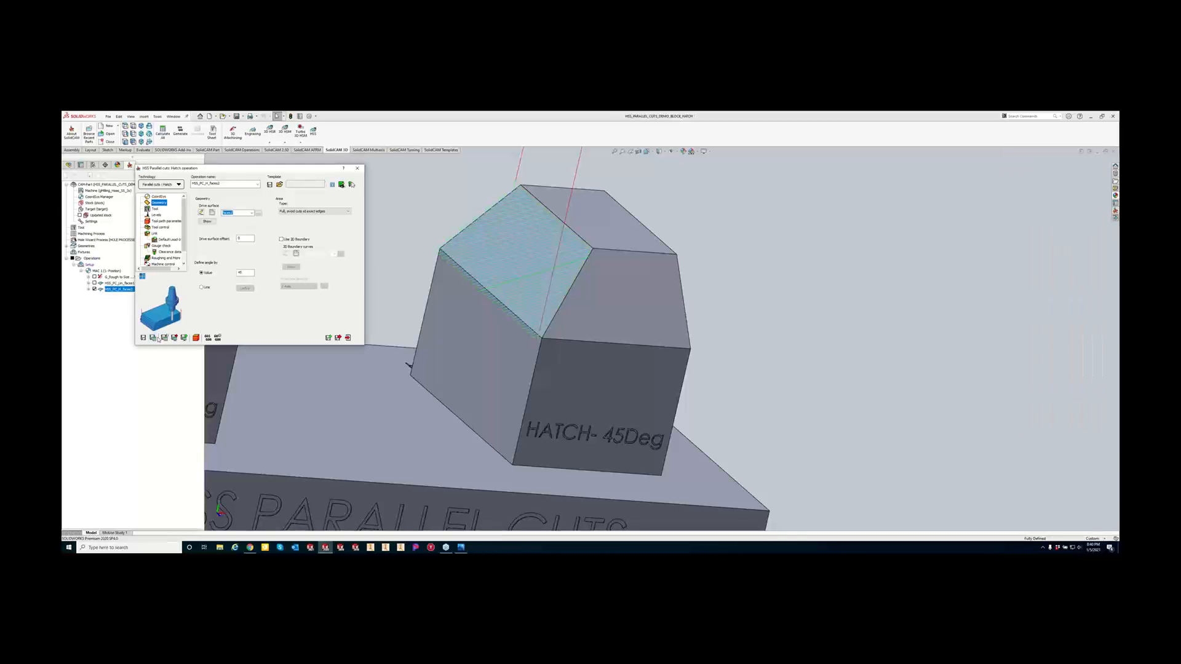
pyautogui.click(153, 338)
pyautogui.click(1020, 305)
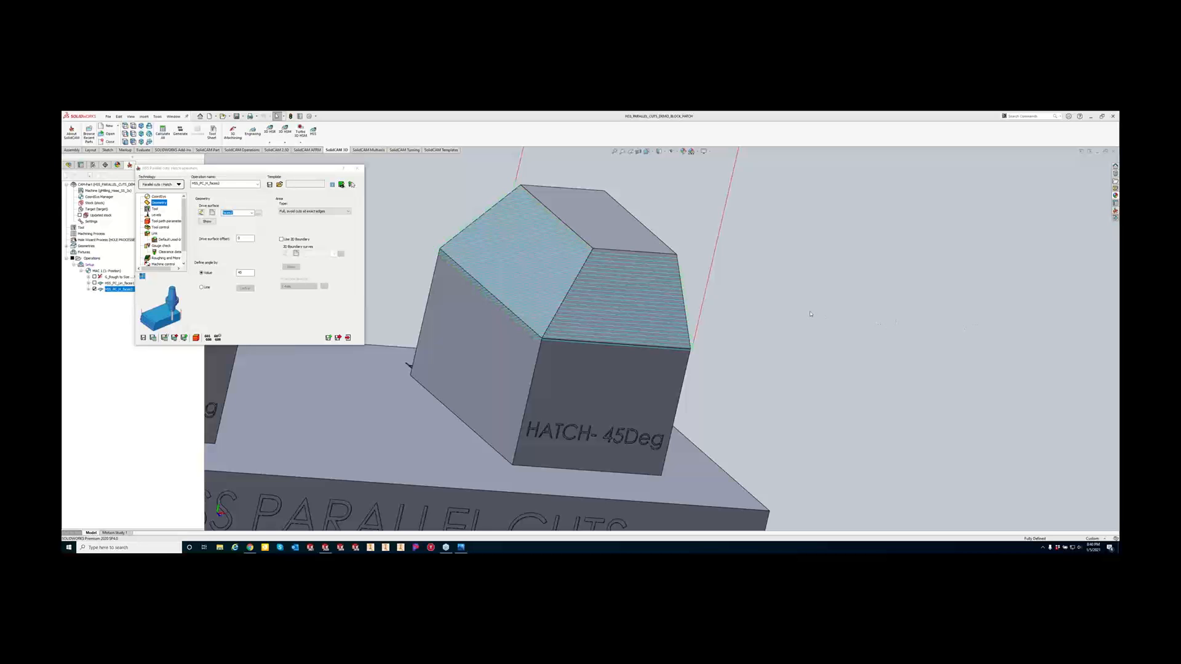
# Review the Hatch toolpath on both sloped faces and the list of available machining technologies, and close the operation.
pyautogui.scroll(5, 647, 337)
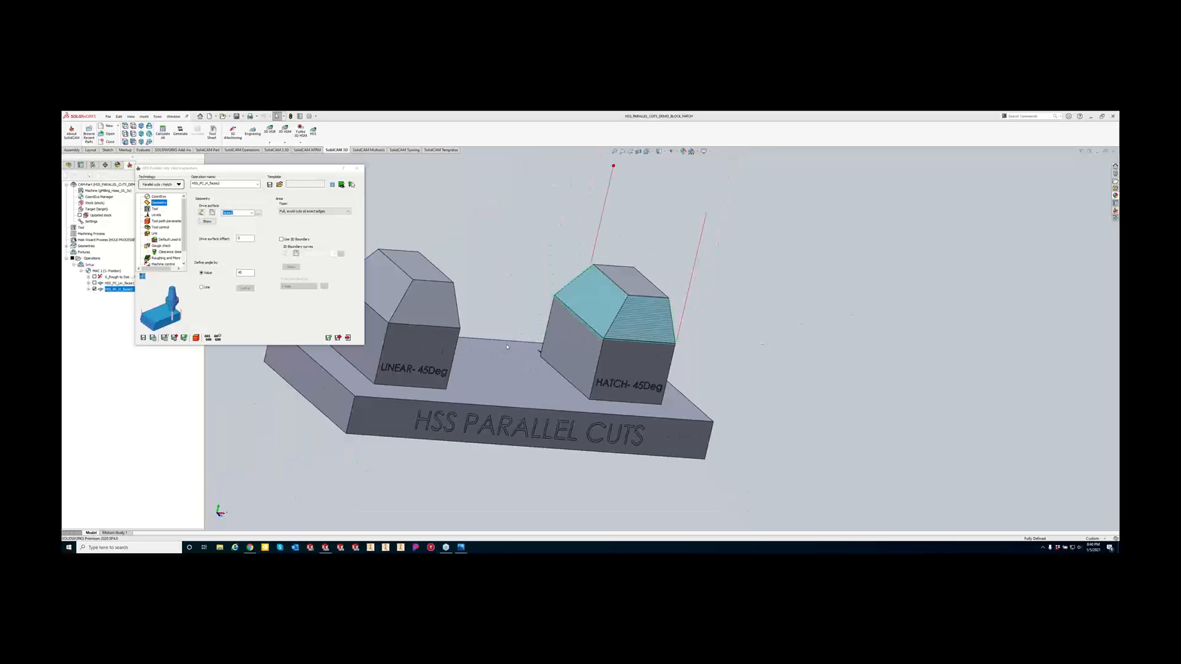
pyautogui.scroll(-1, 487, 296)
pyautogui.scroll(-2, 489, 296)
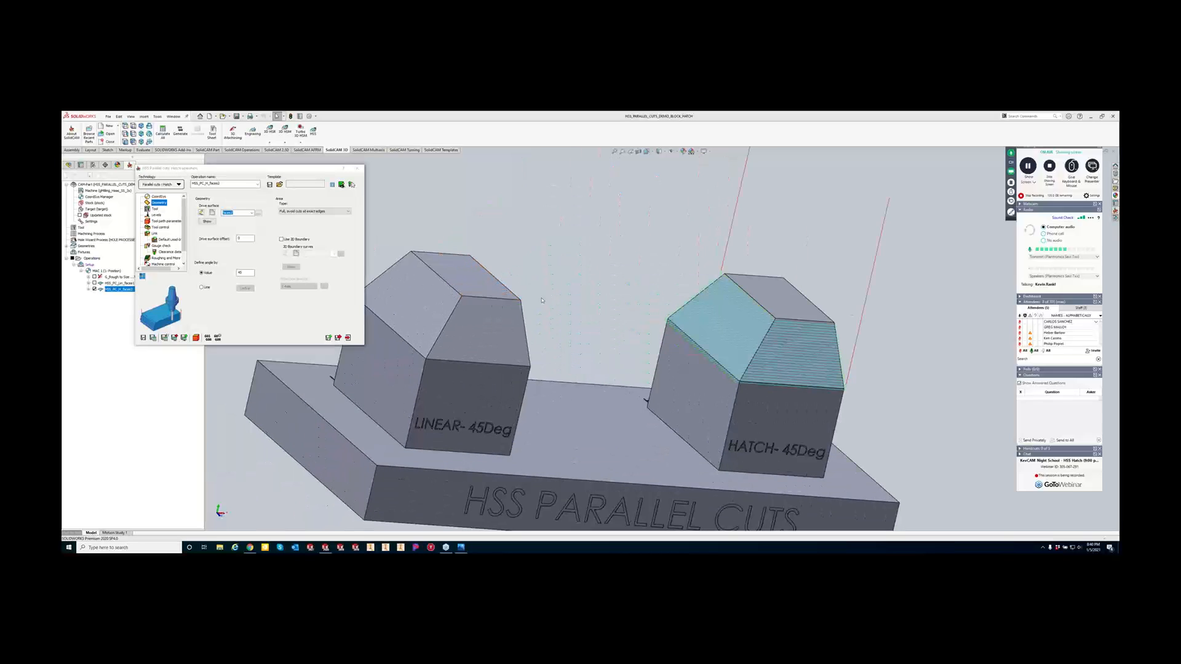
pyautogui.moveTo(543, 299); pyautogui.dragTo(535, 327, button='middle')
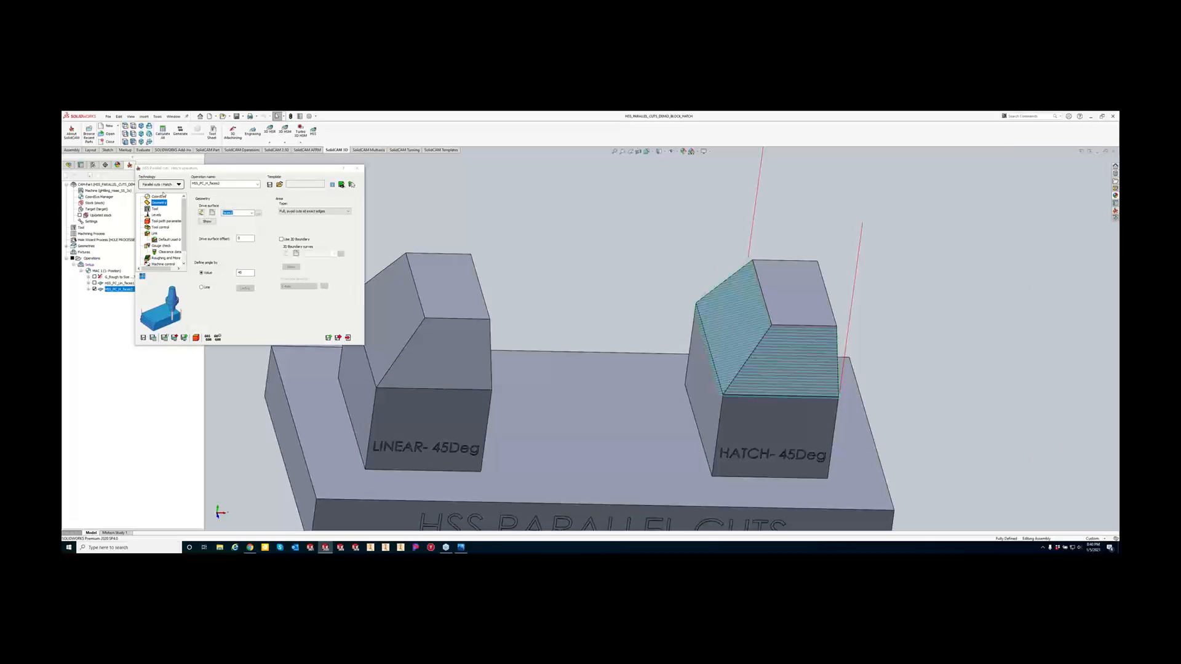
pyautogui.click(165, 186)
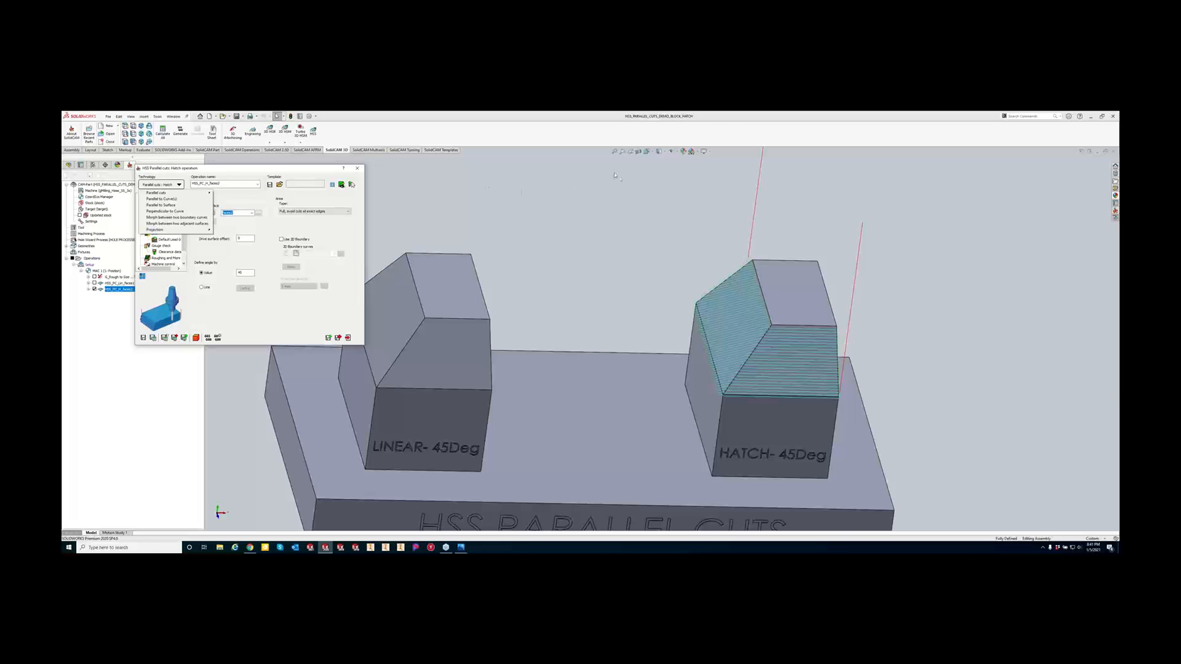
pyautogui.click(645, 227)
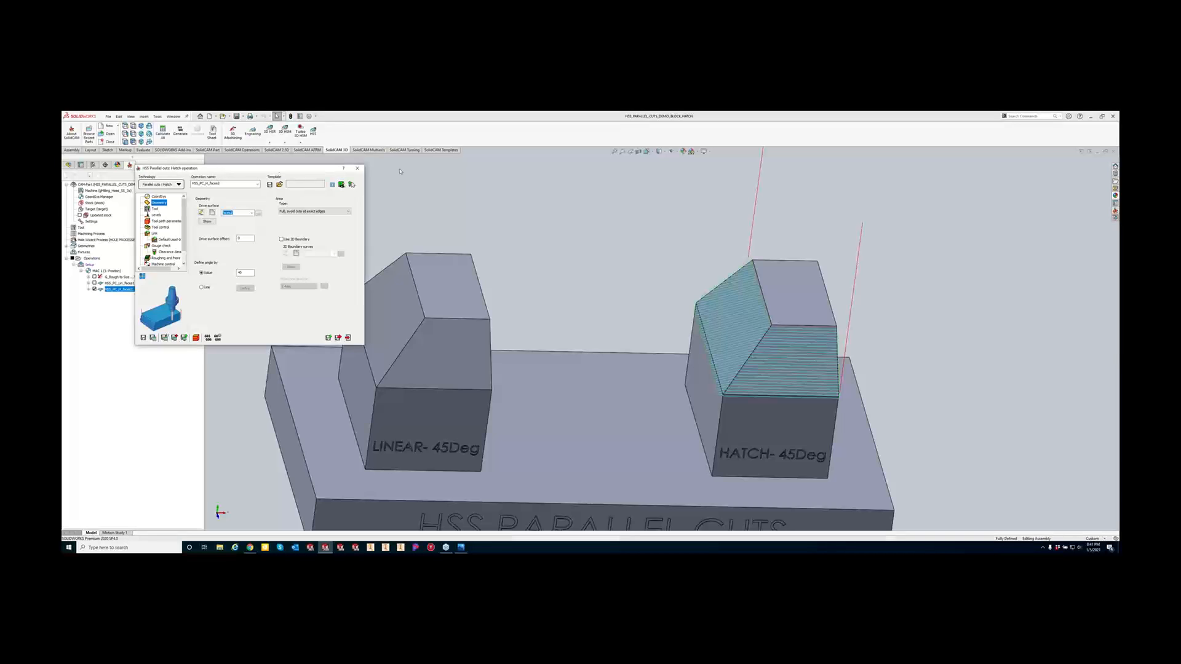
pyautogui.moveTo(267, 169); pyautogui.dragTo(416, 175)
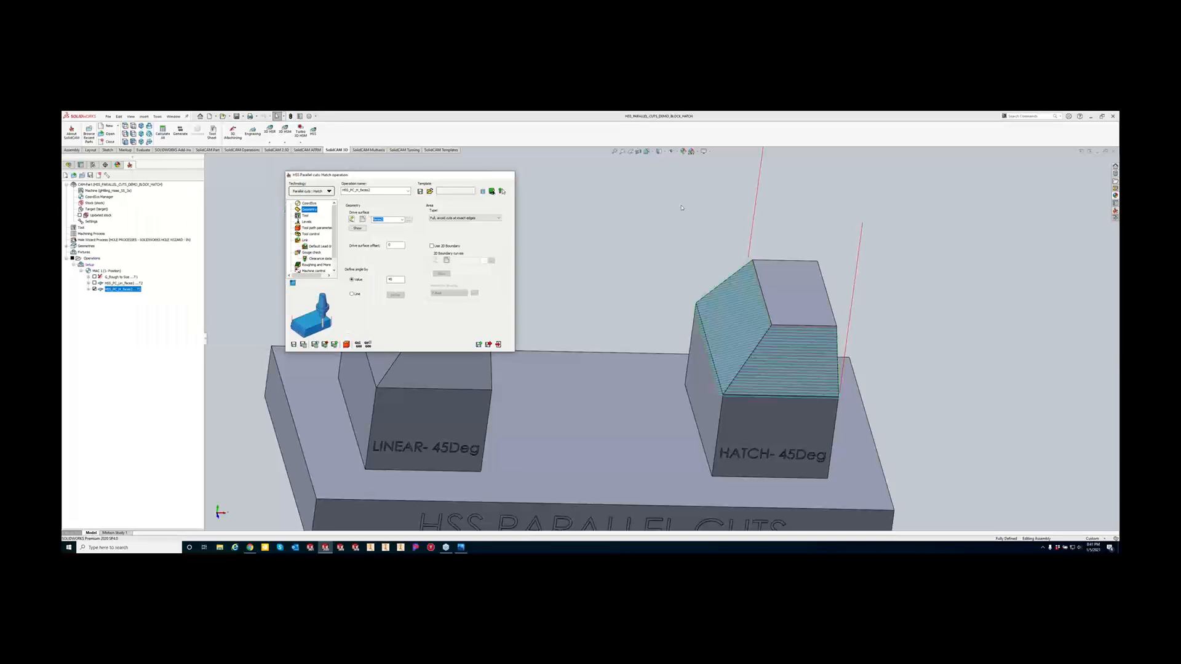
pyautogui.click(507, 176)
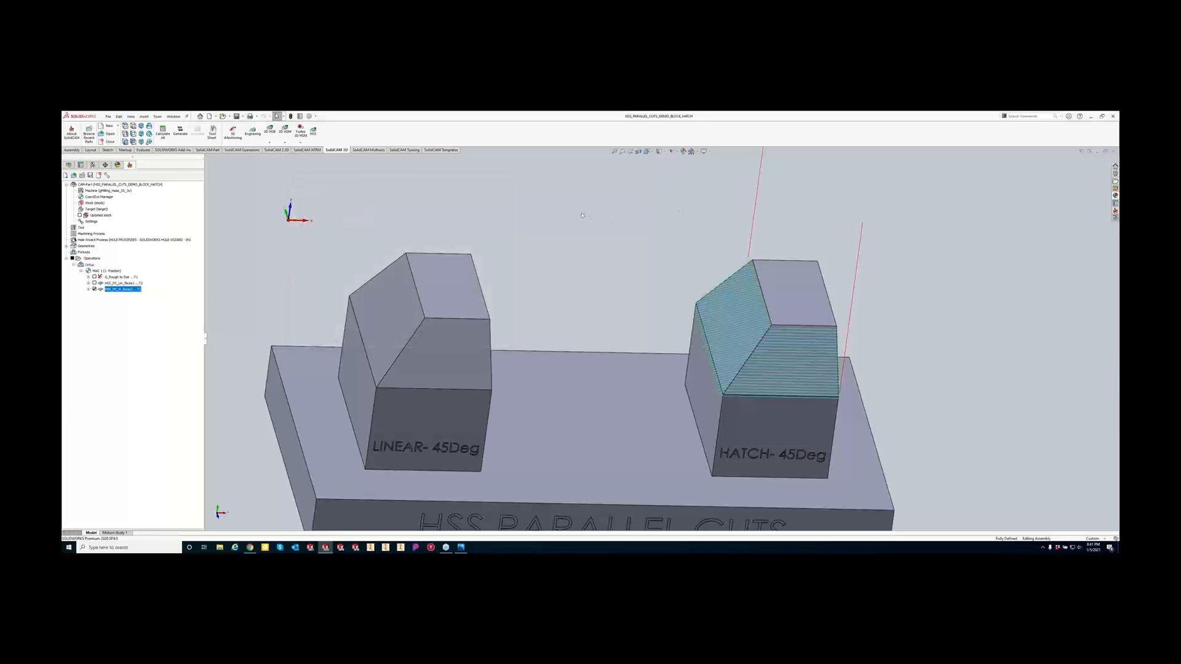